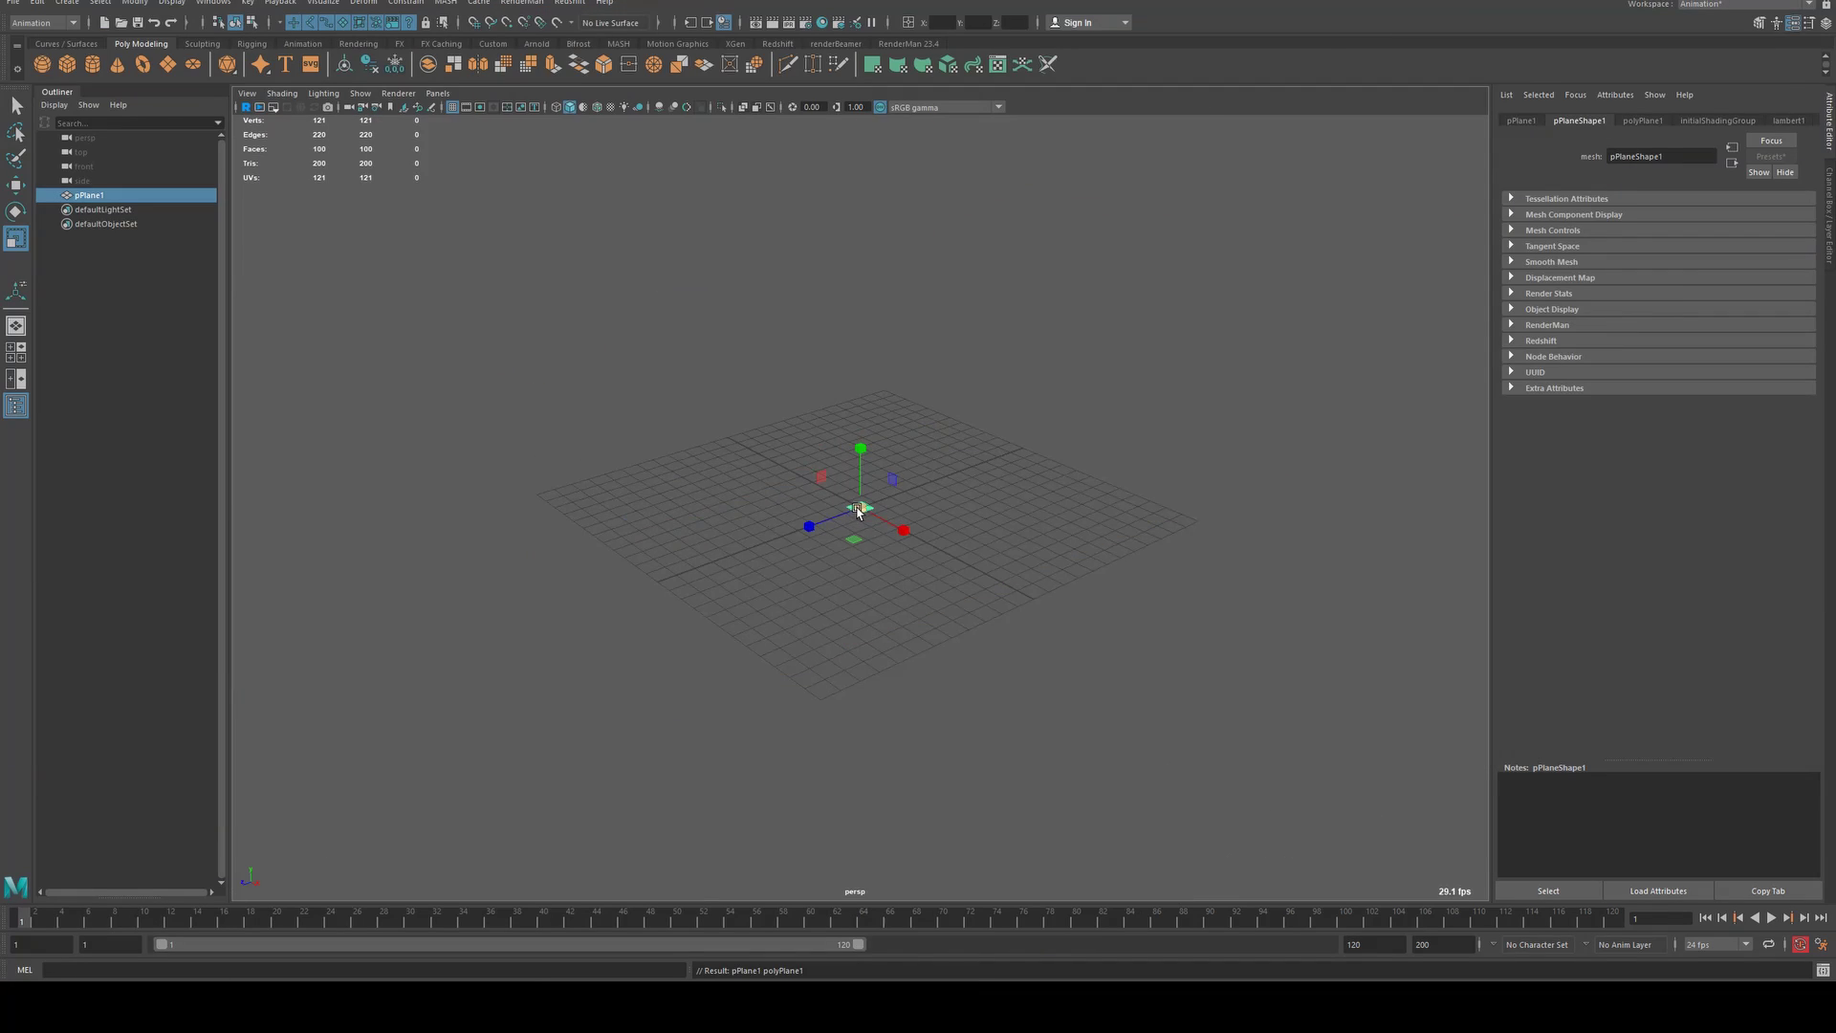
- Scale the plane up to slightly beyond the grid's extent, then deselect it and hide the viewport grid
left_click_drag(861, 508, 1201, 725)
left_click(1286, 404)
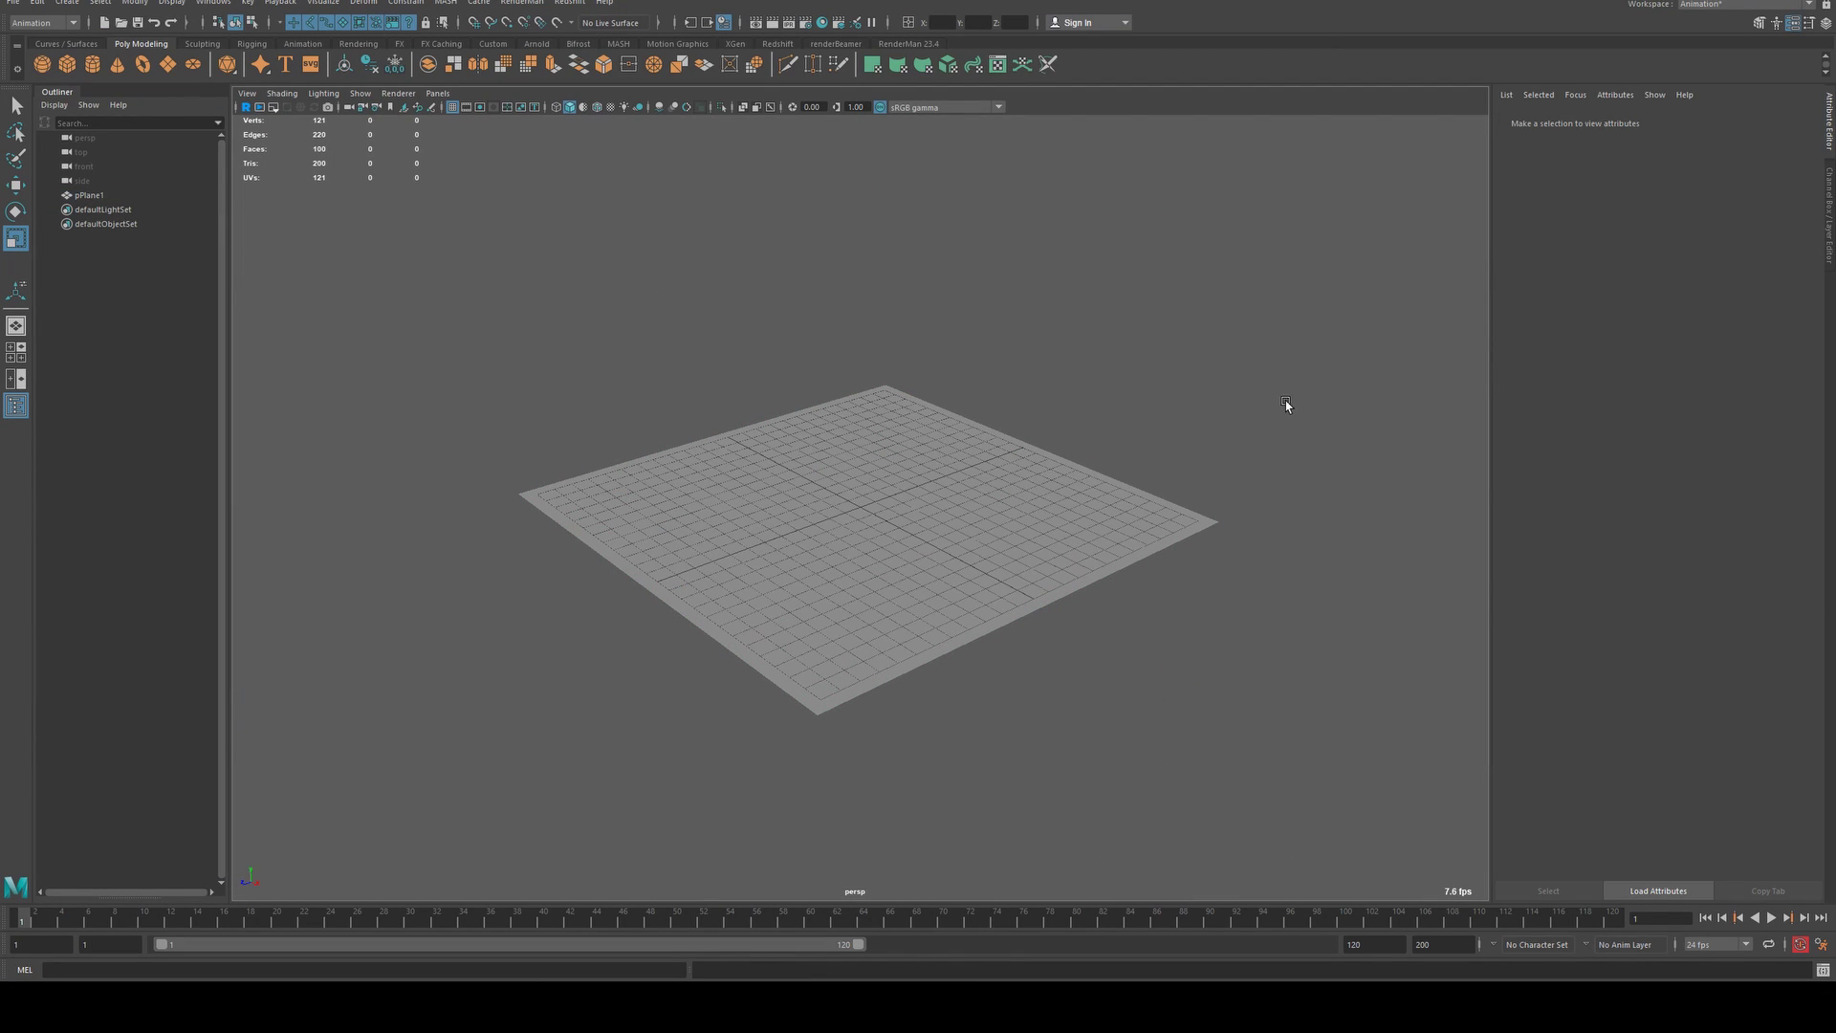
left_click(453, 107)
left_click_drag(861, 385, 1030, 418, "alt")
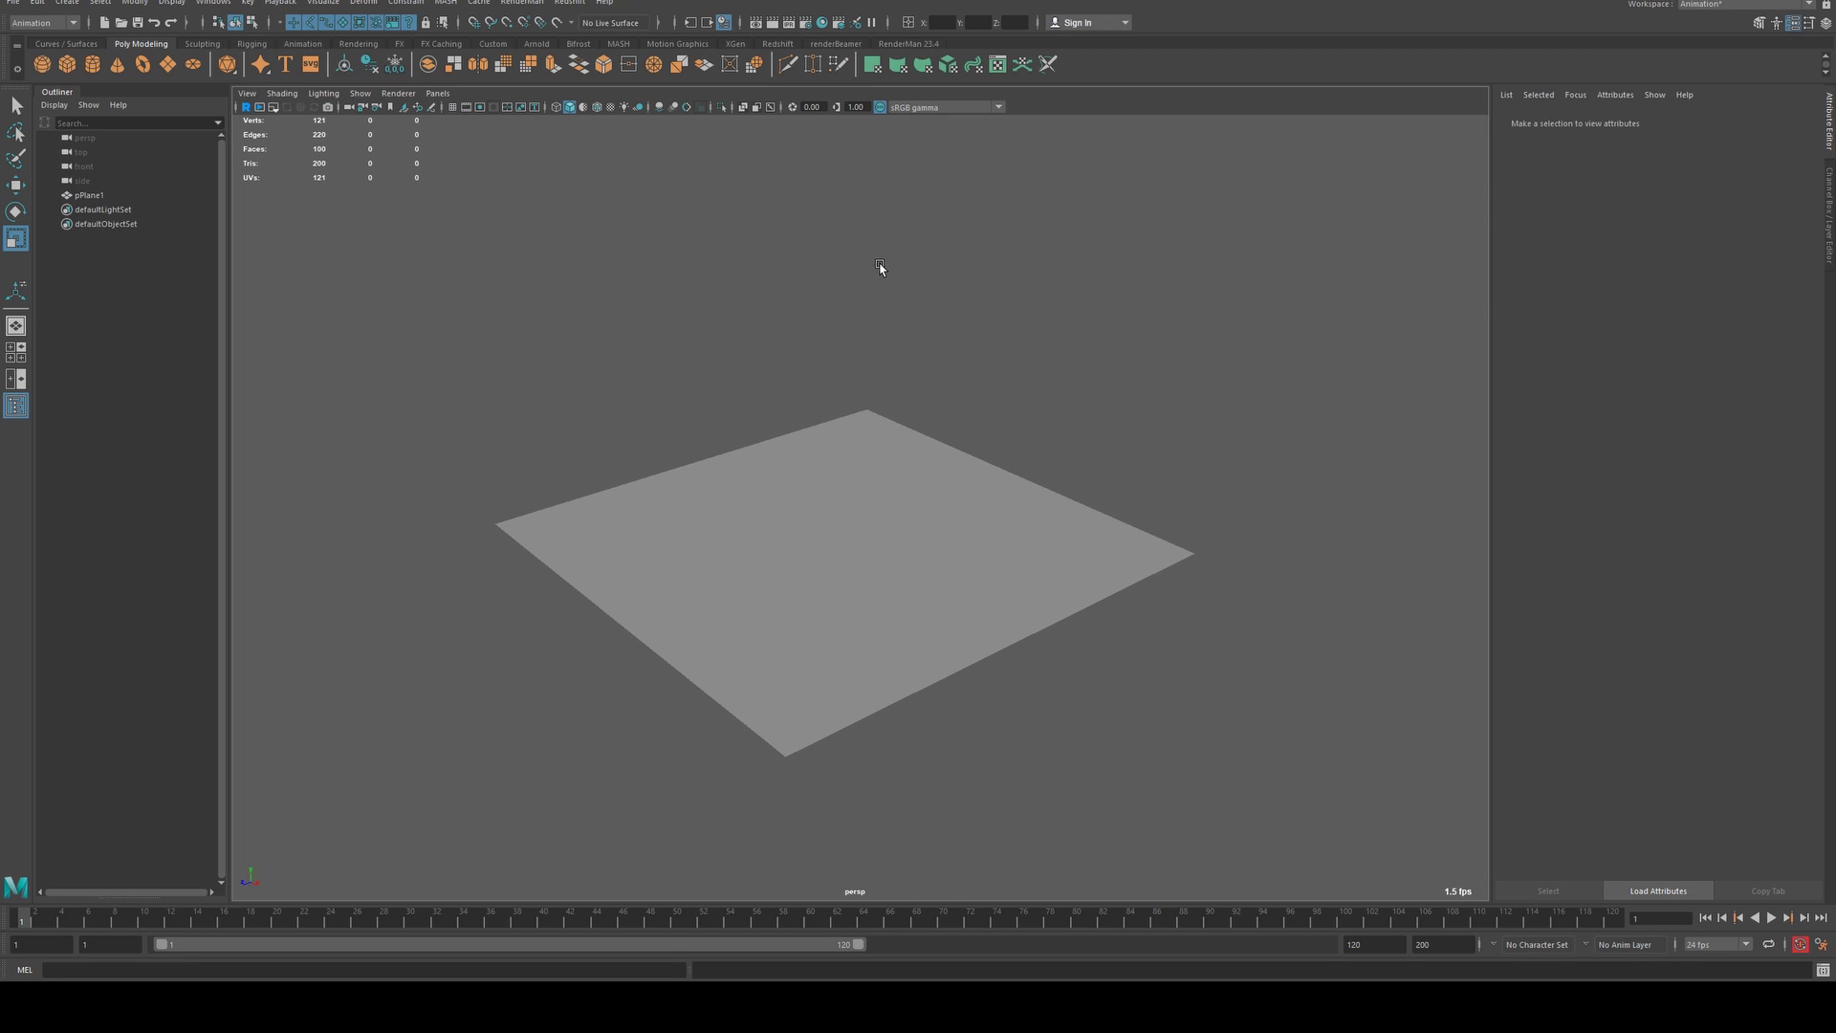
- Set the scene's renderer to RenderMan in the render settings
left_click(909, 43)
left_click(807, 23)
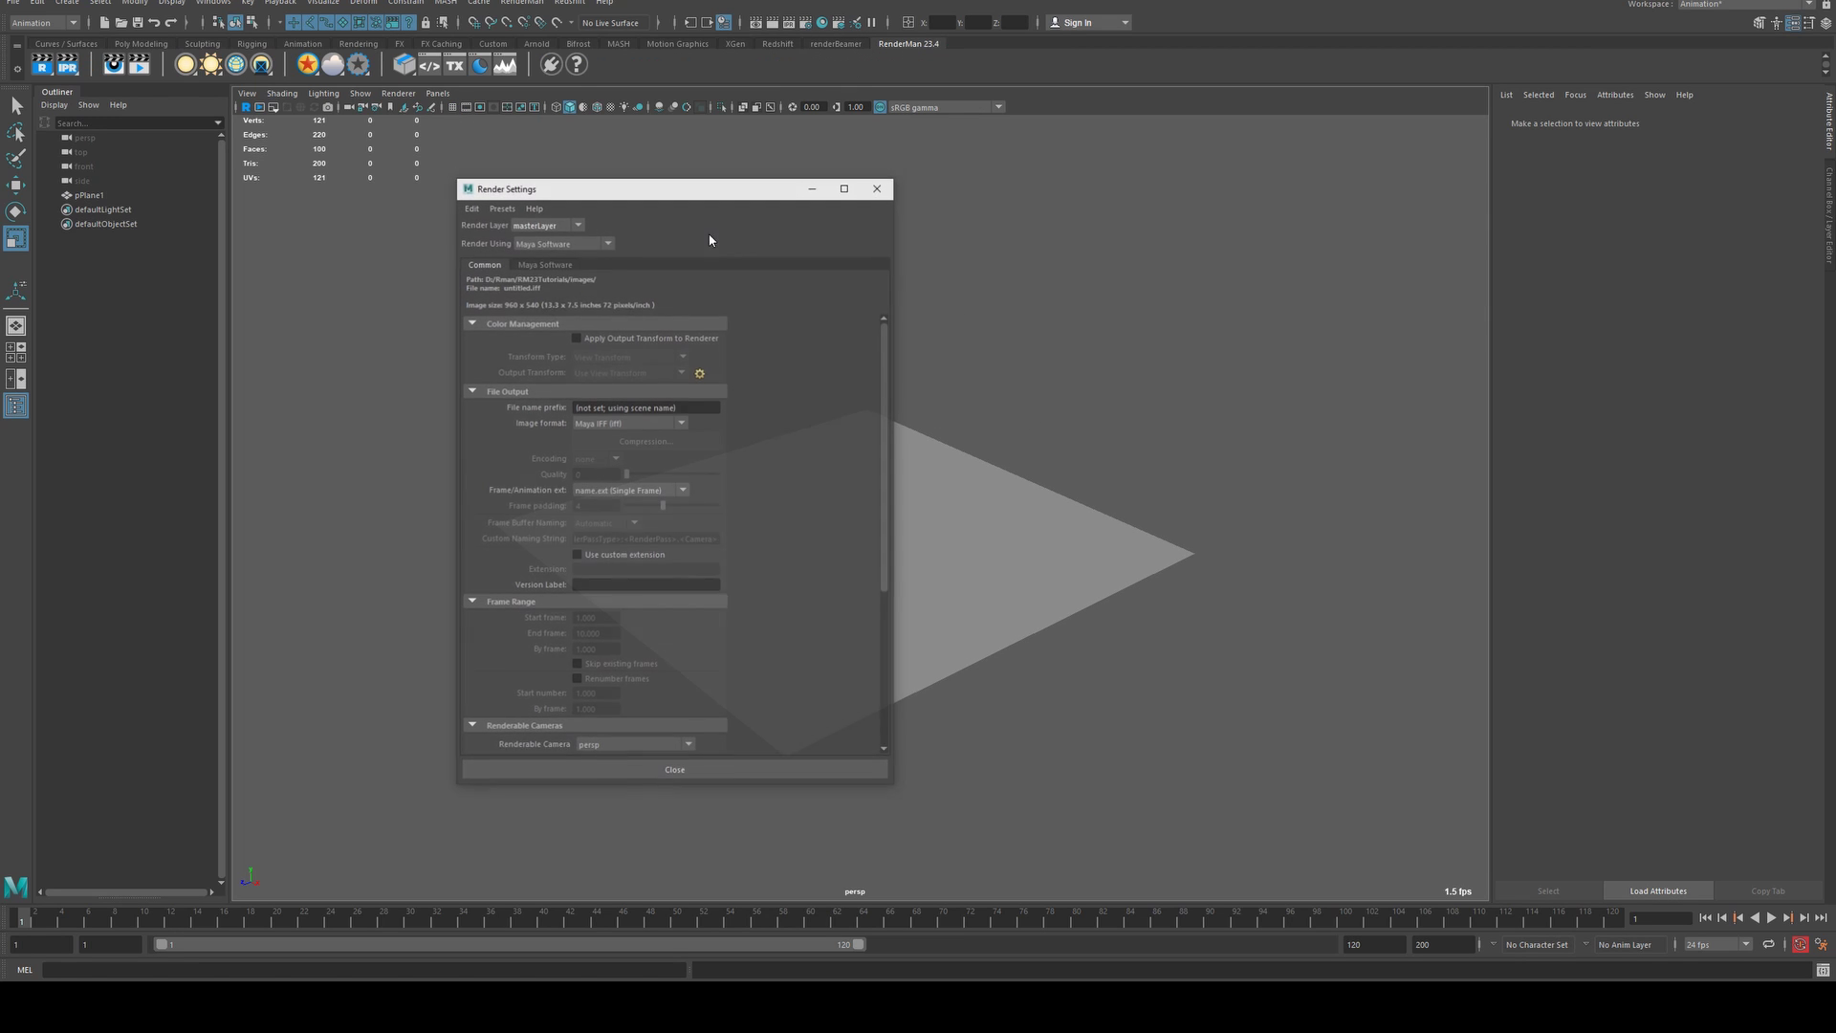
left_click(591, 245)
left_click(555, 299)
left_click(879, 187)
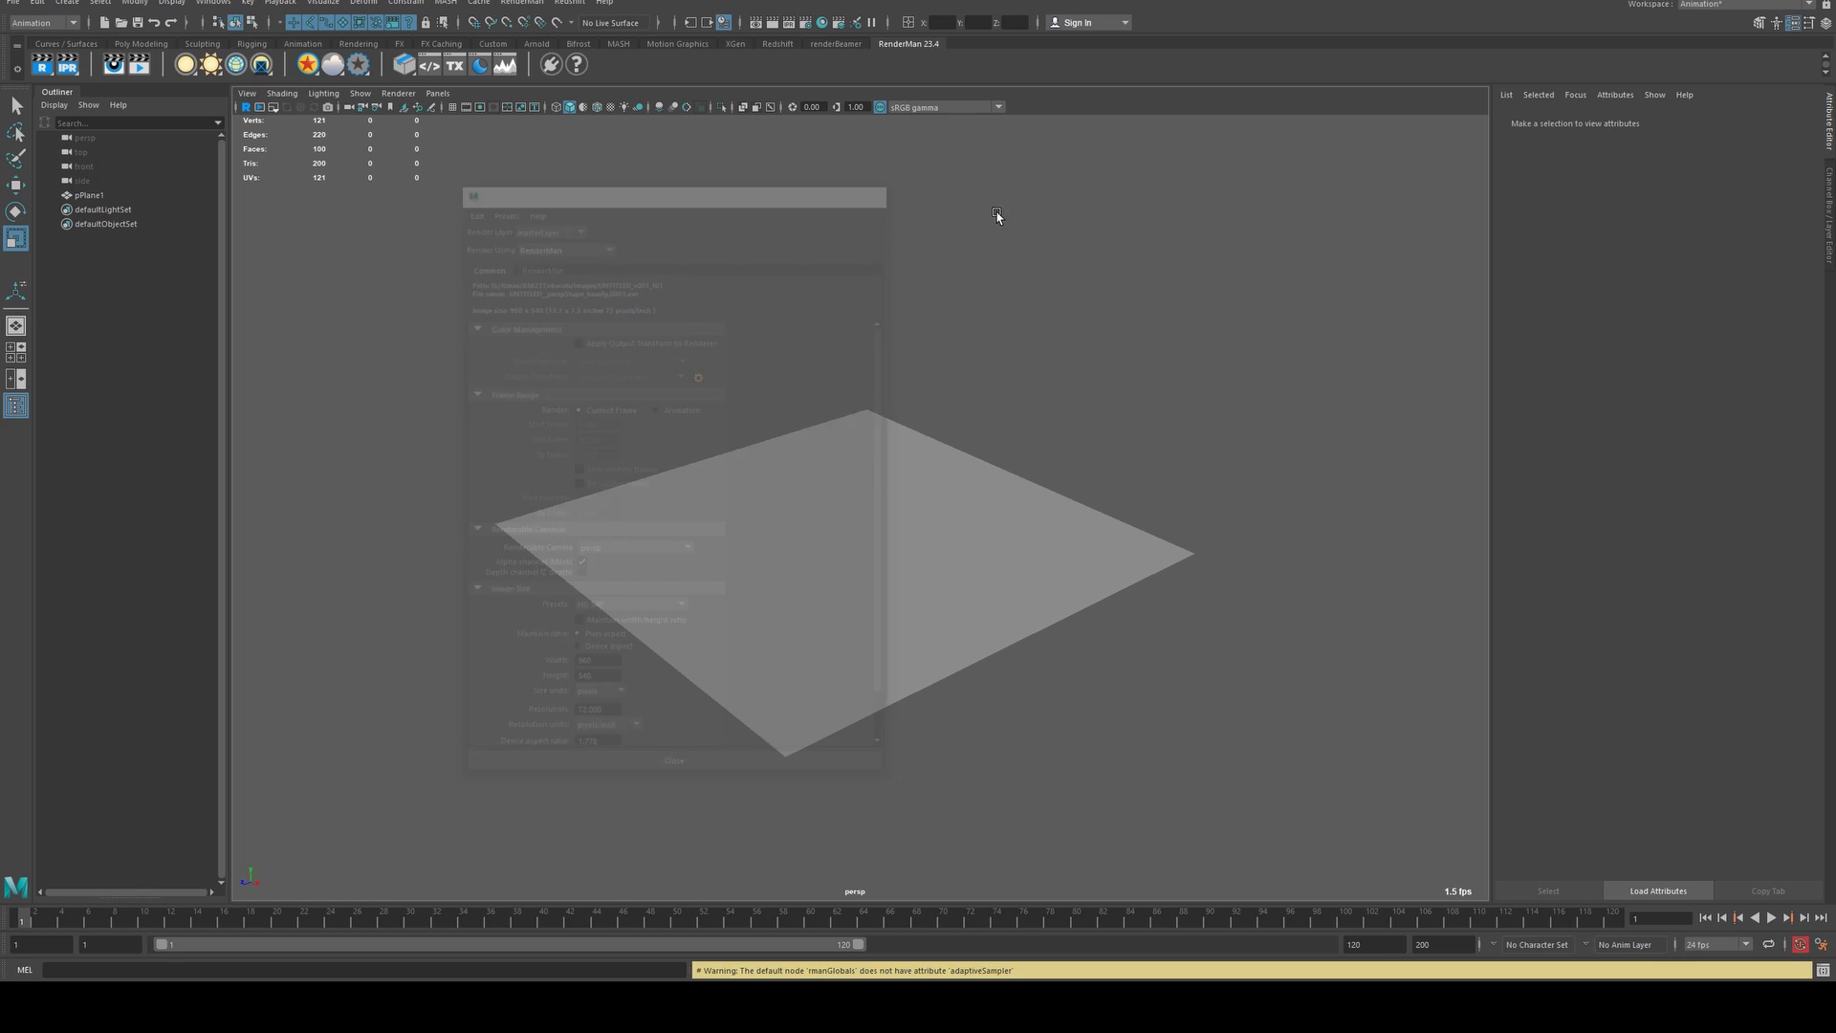
- Create a RenderMan OpenVDB Visualizer and select it in the scene
right_click(335, 72)
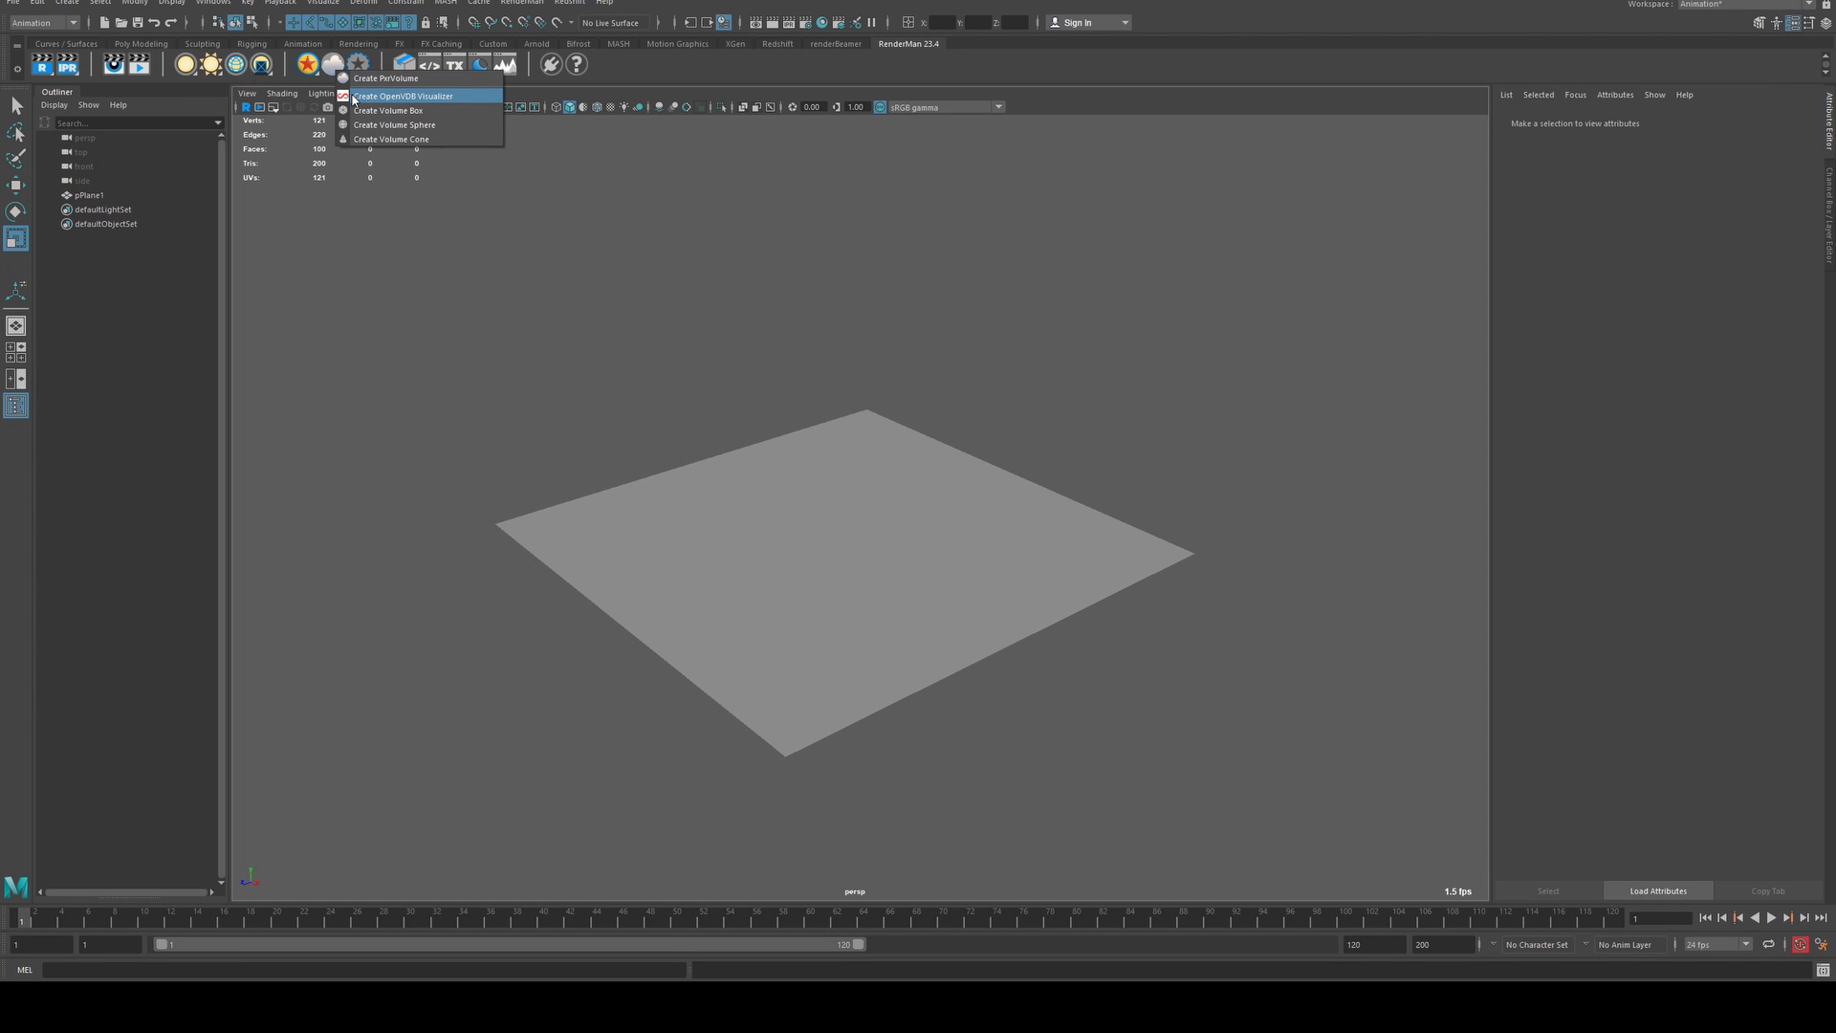
left_click(346, 96)
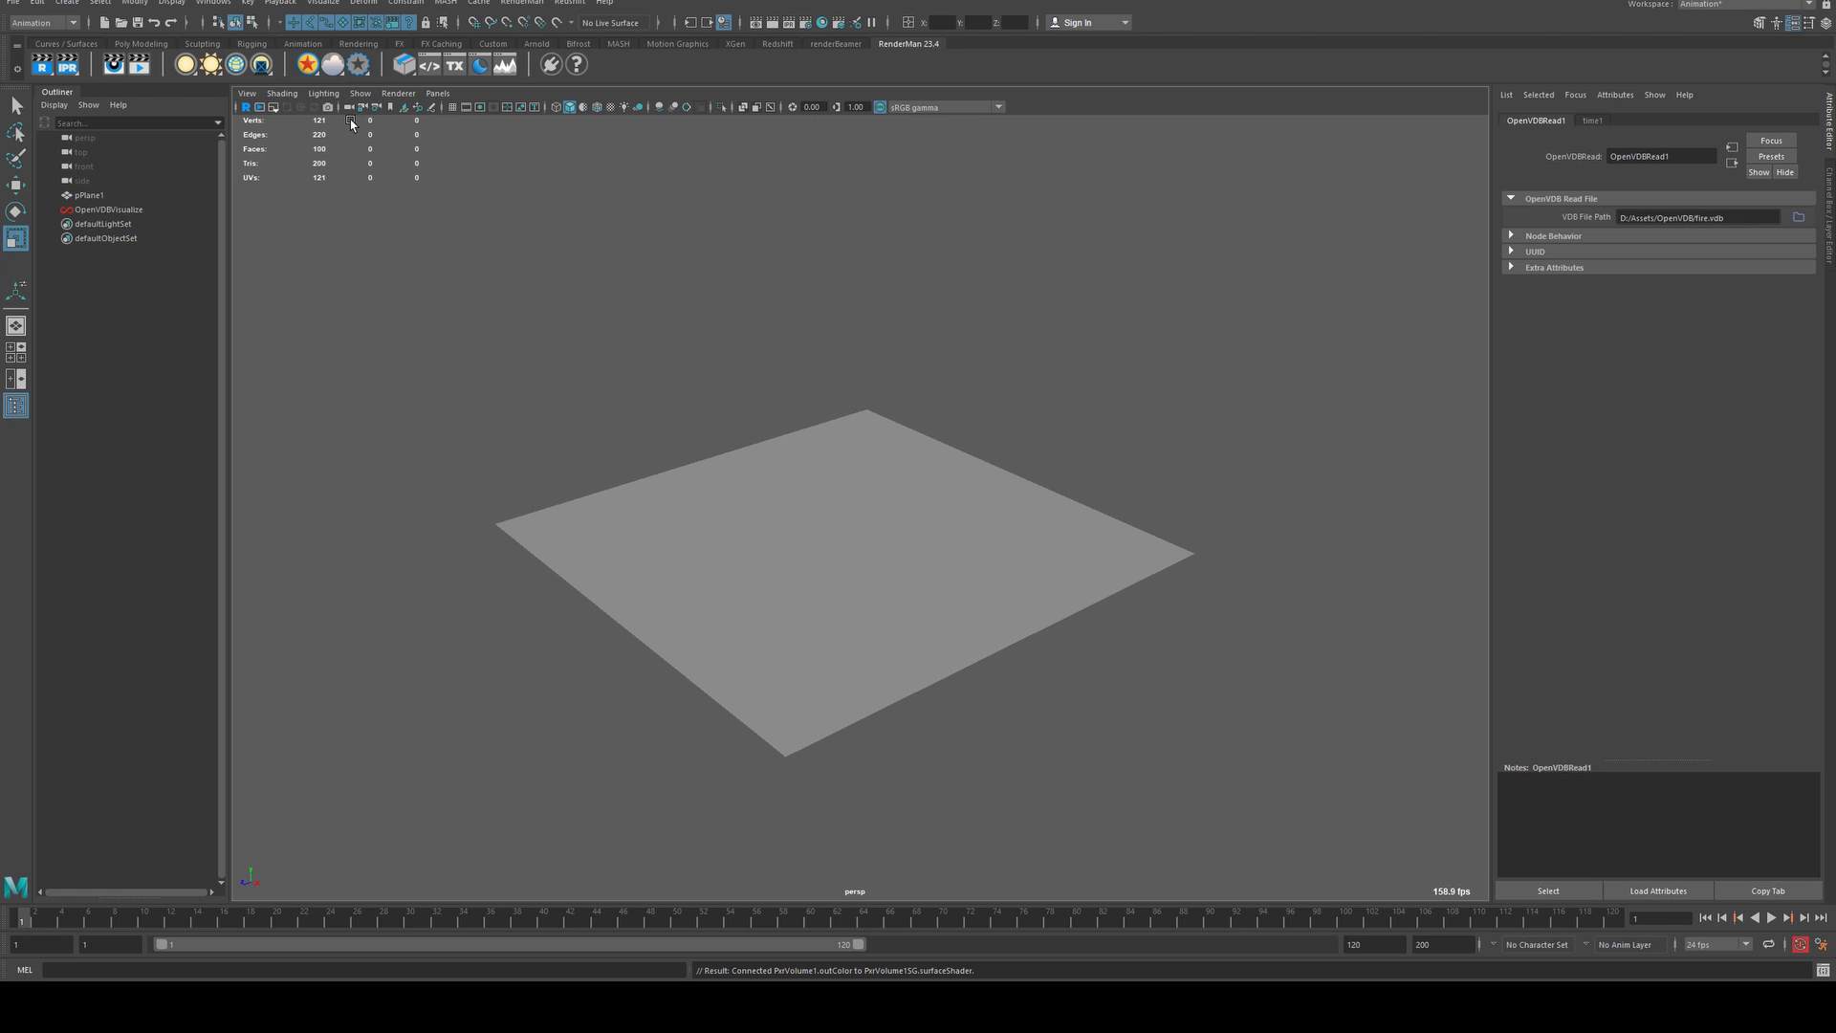
left_click(109, 210)
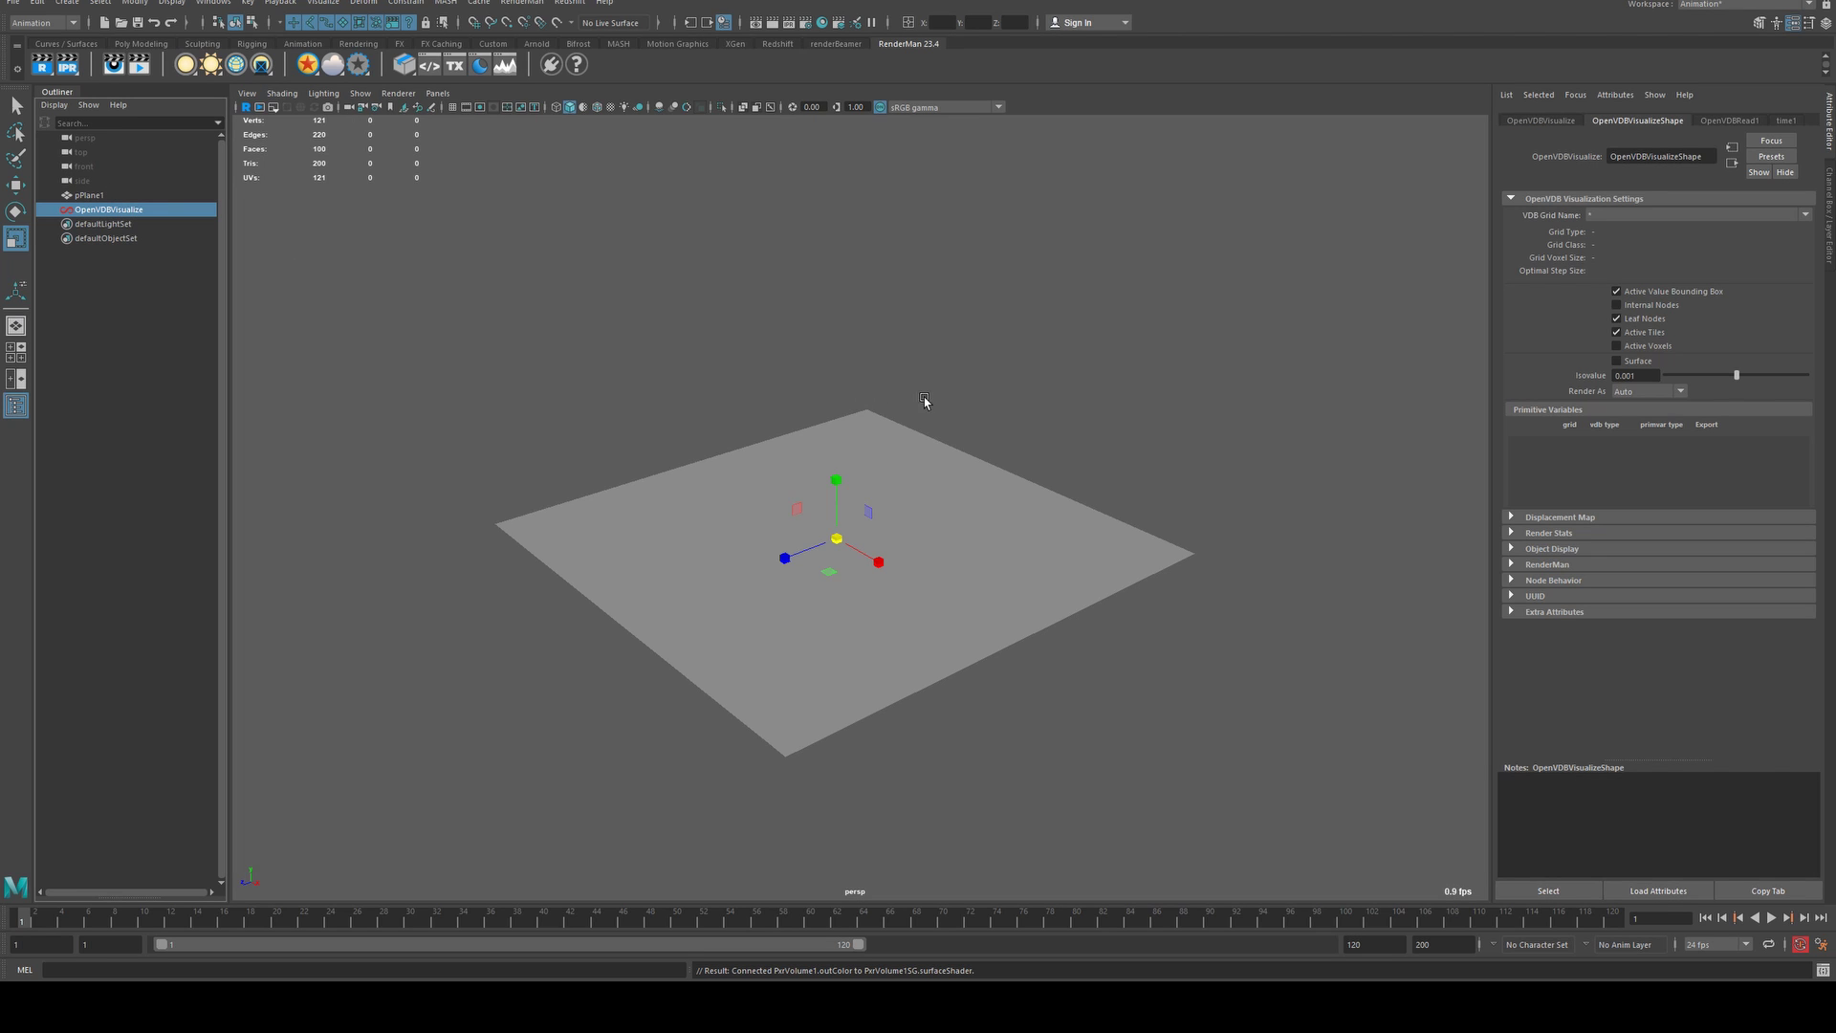
- Load fire.vdb from the OpenVDB assets folder into the visualizer's OpenVDBRead1 node and frame the volume
left_click(1726, 122)
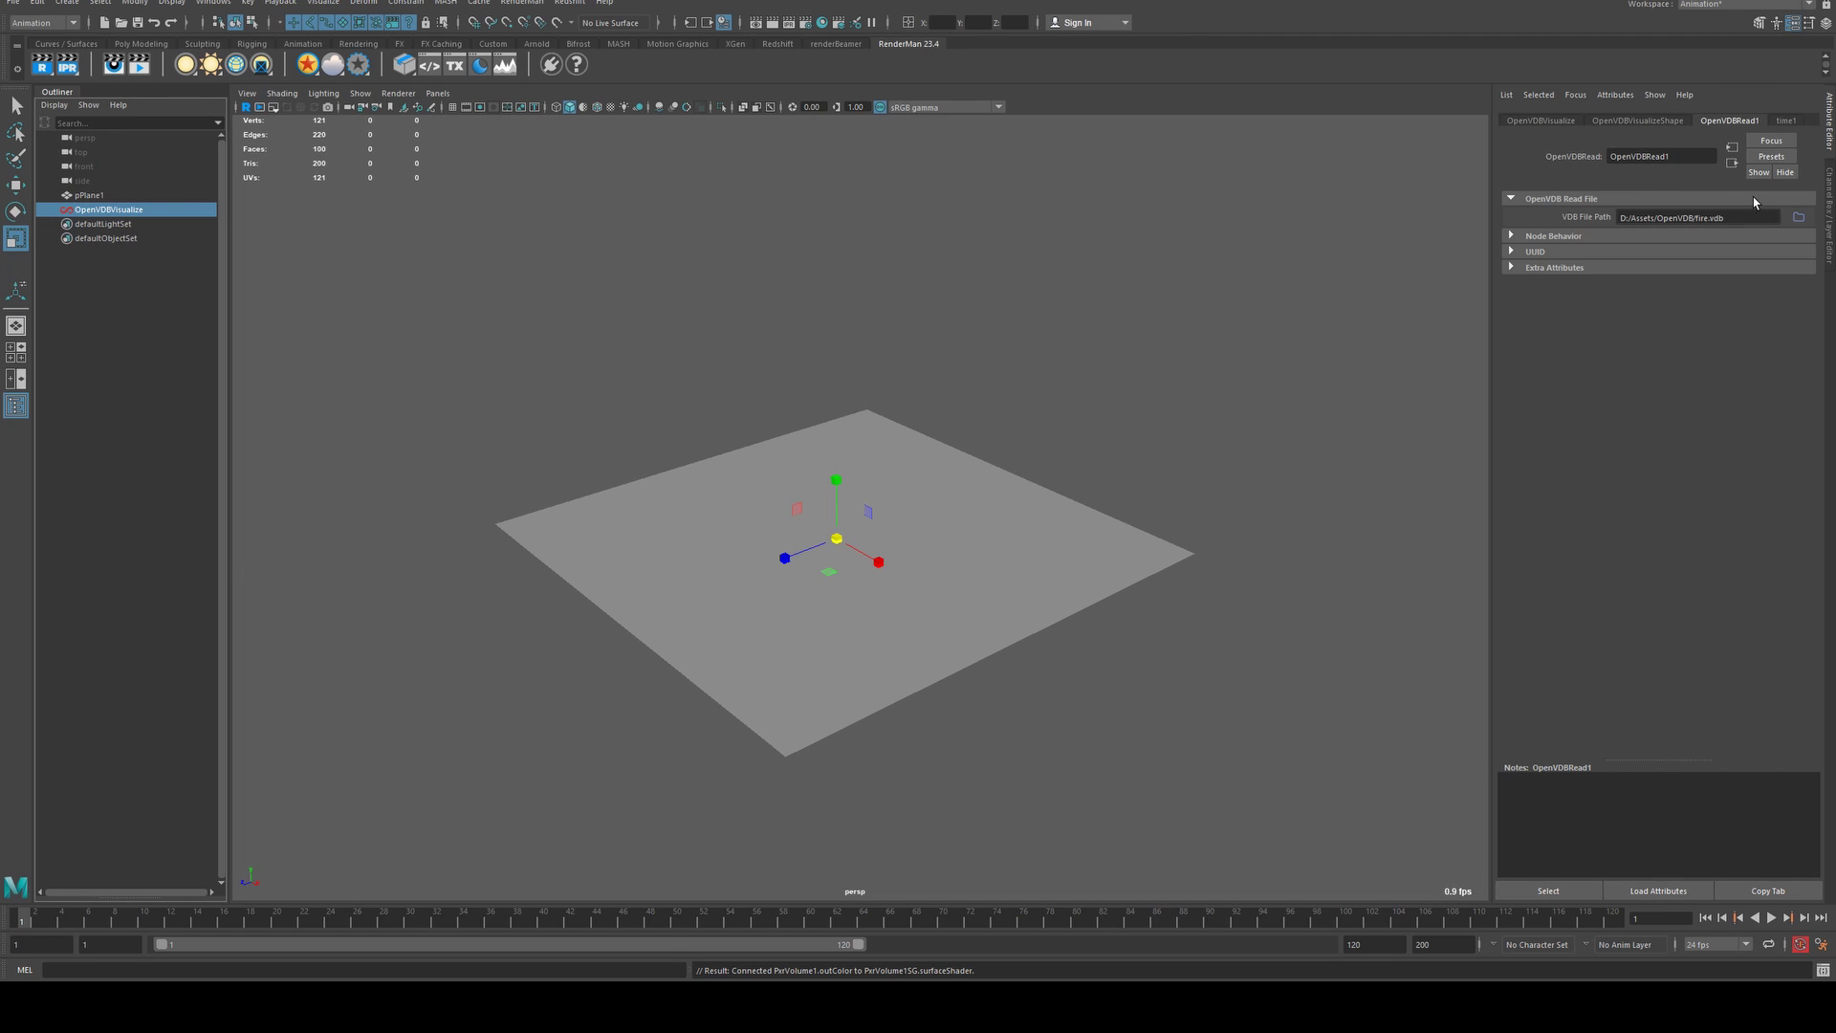
left_click(1799, 218)
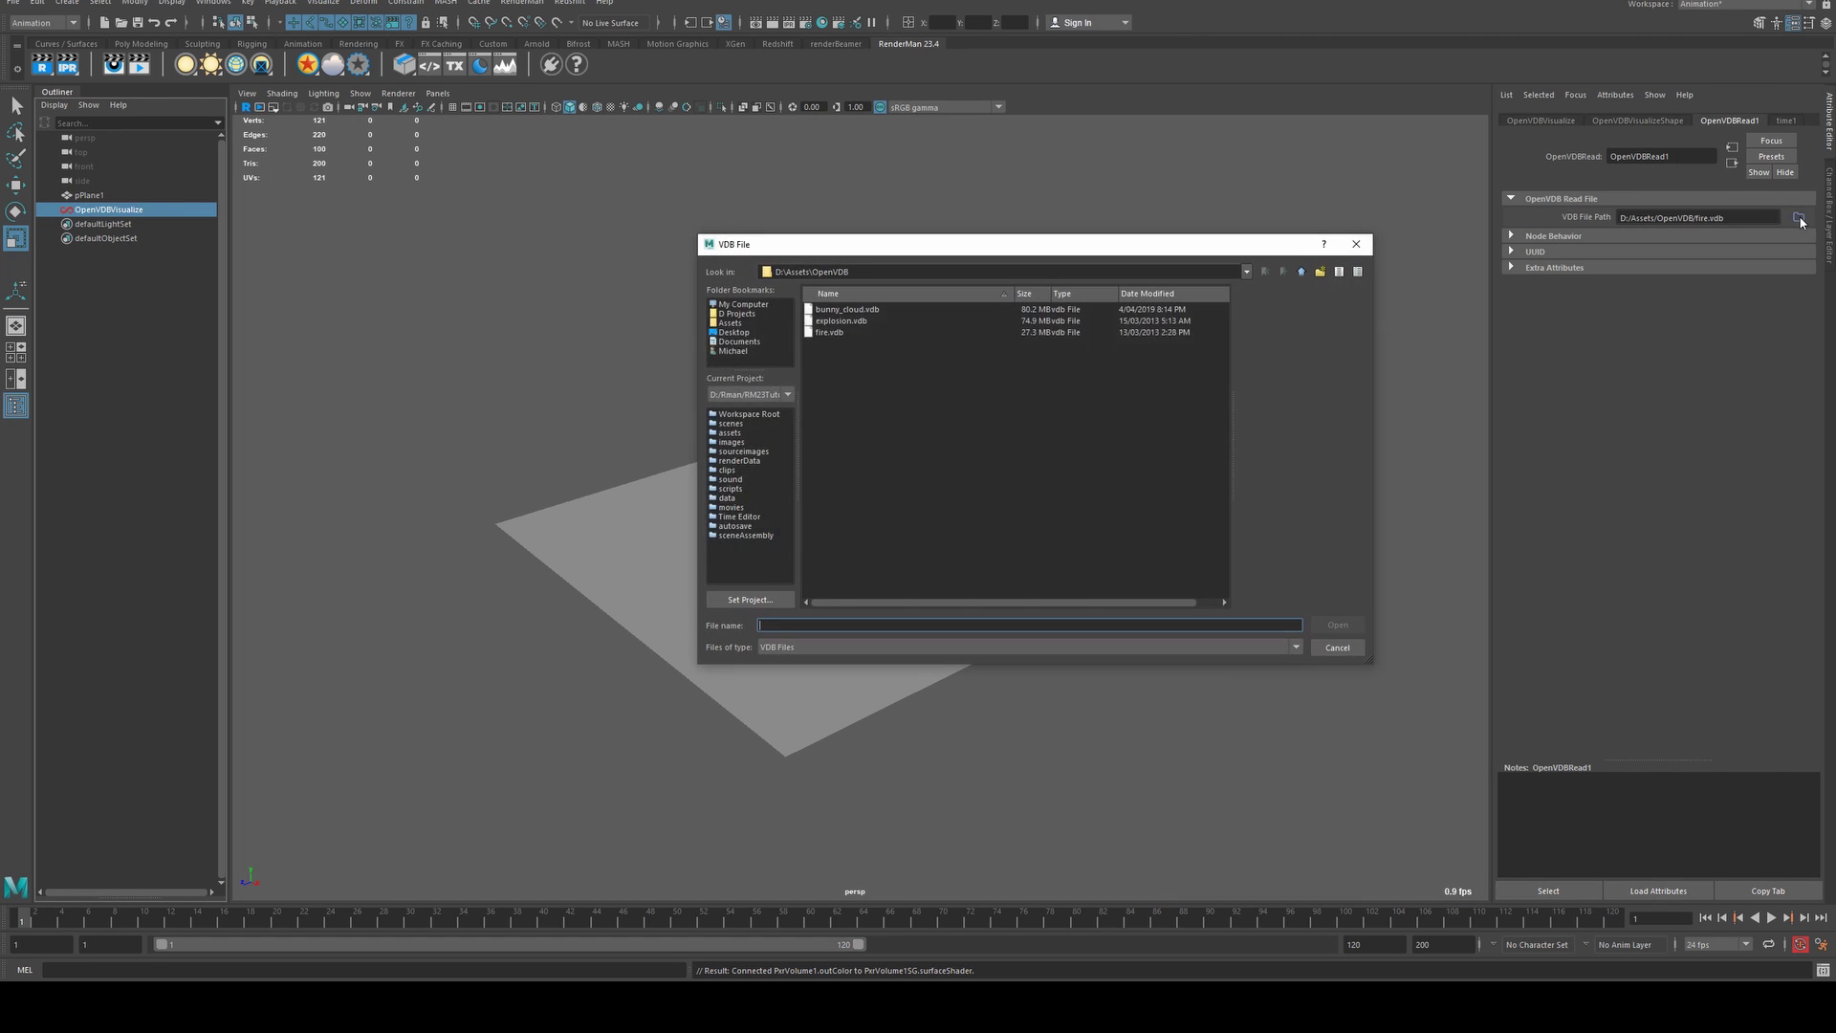
left_click(828, 332)
left_click(1339, 625)
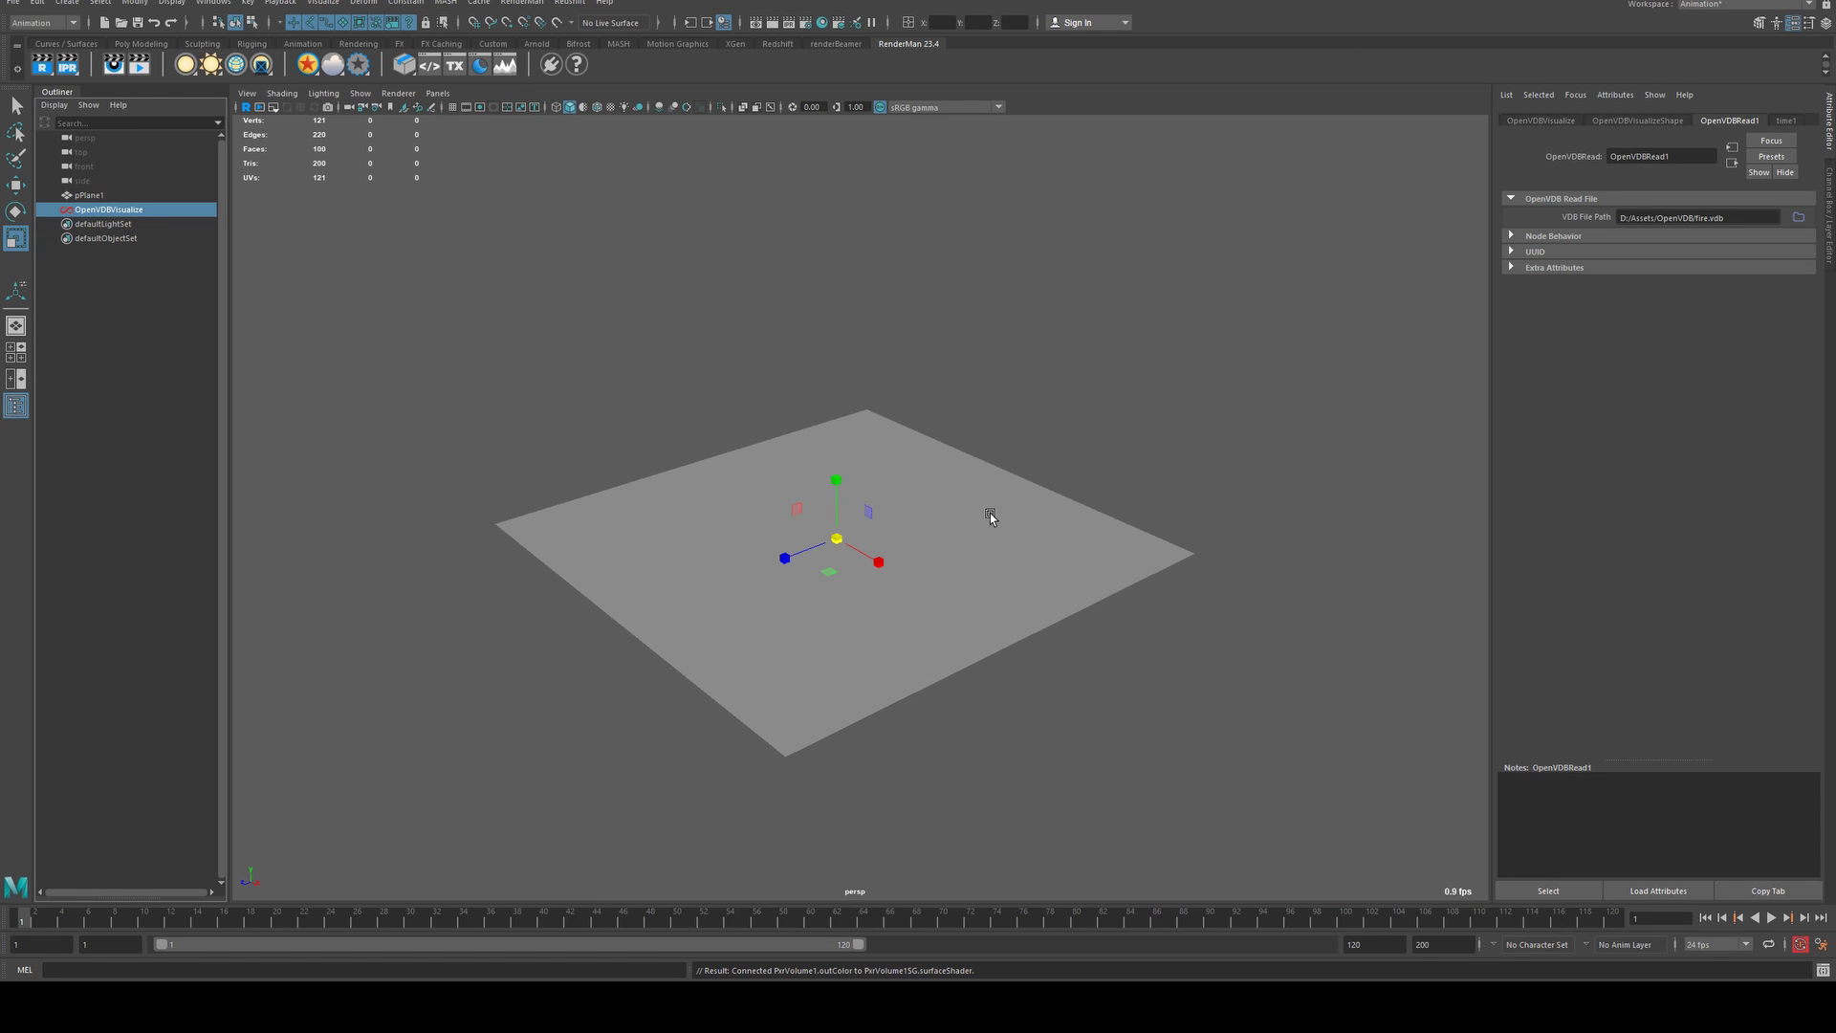
key("f")
key("w")
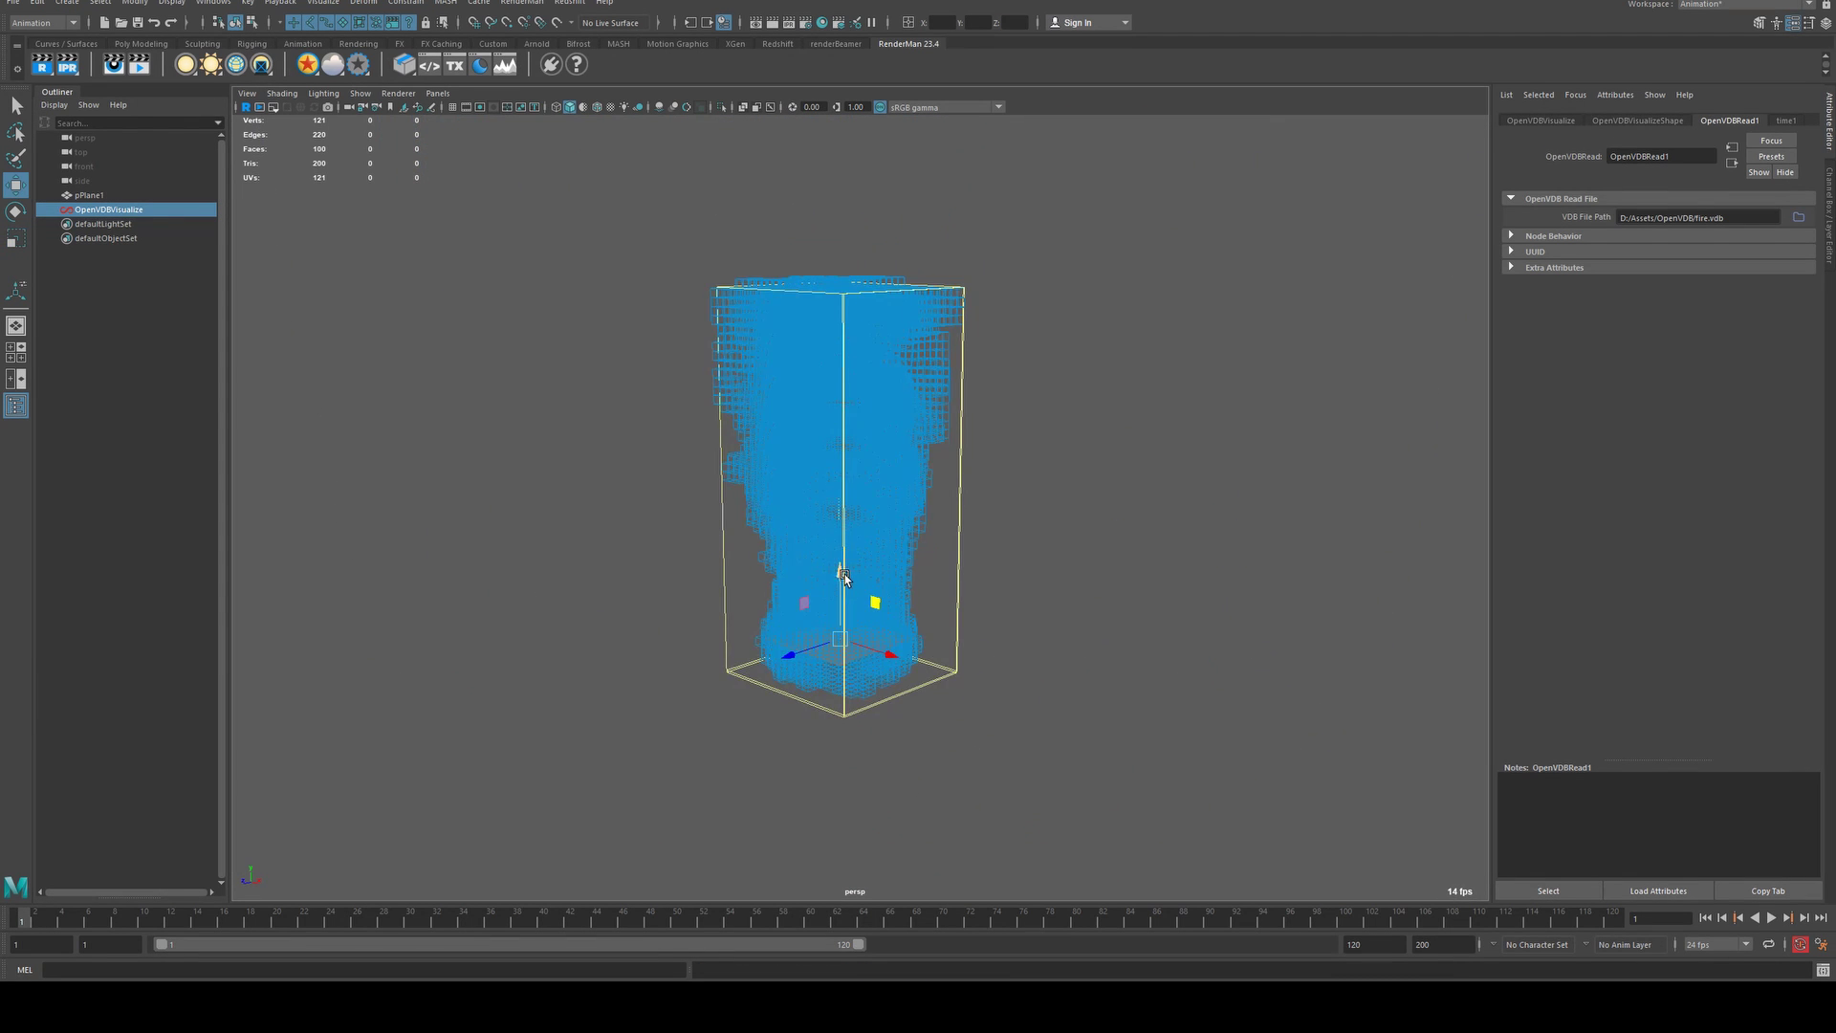
left_click_drag(847, 525, 801, 654, "alt")
key("q")
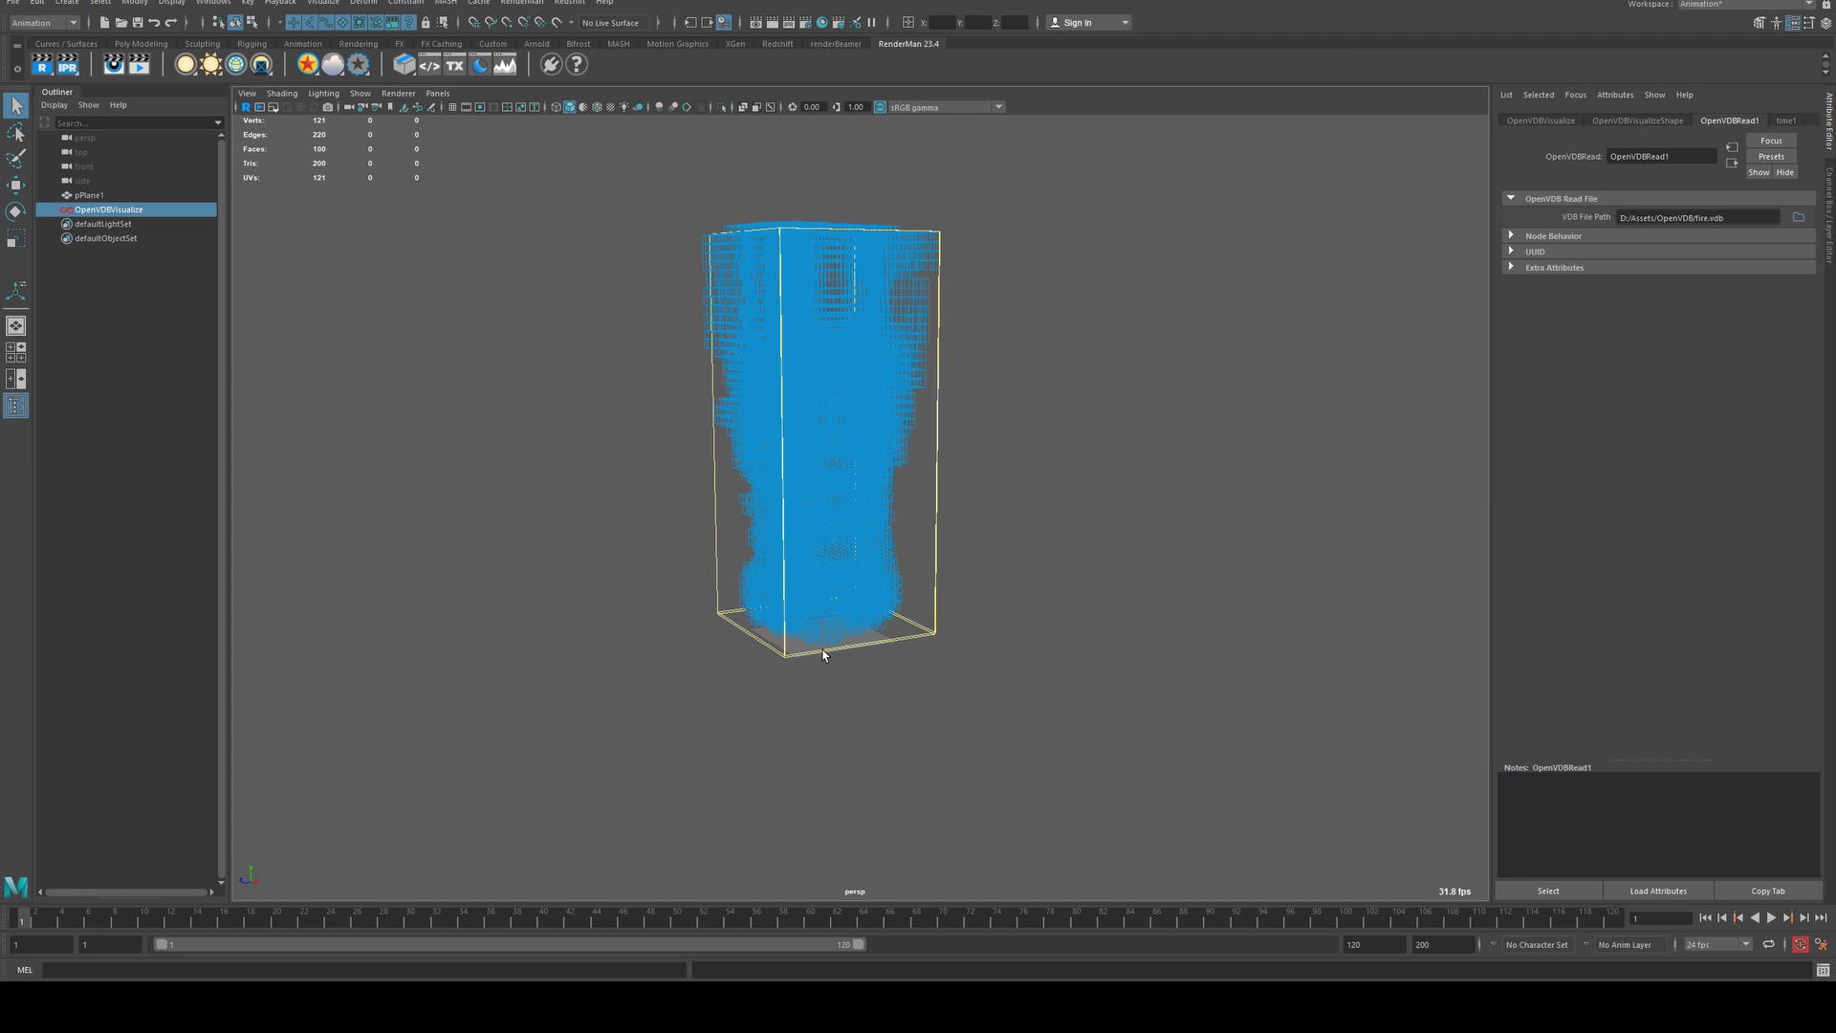
- Select the ground plane pPlane1 and scale it up so it extends well beyond the fire volume's base
left_click(801, 671)
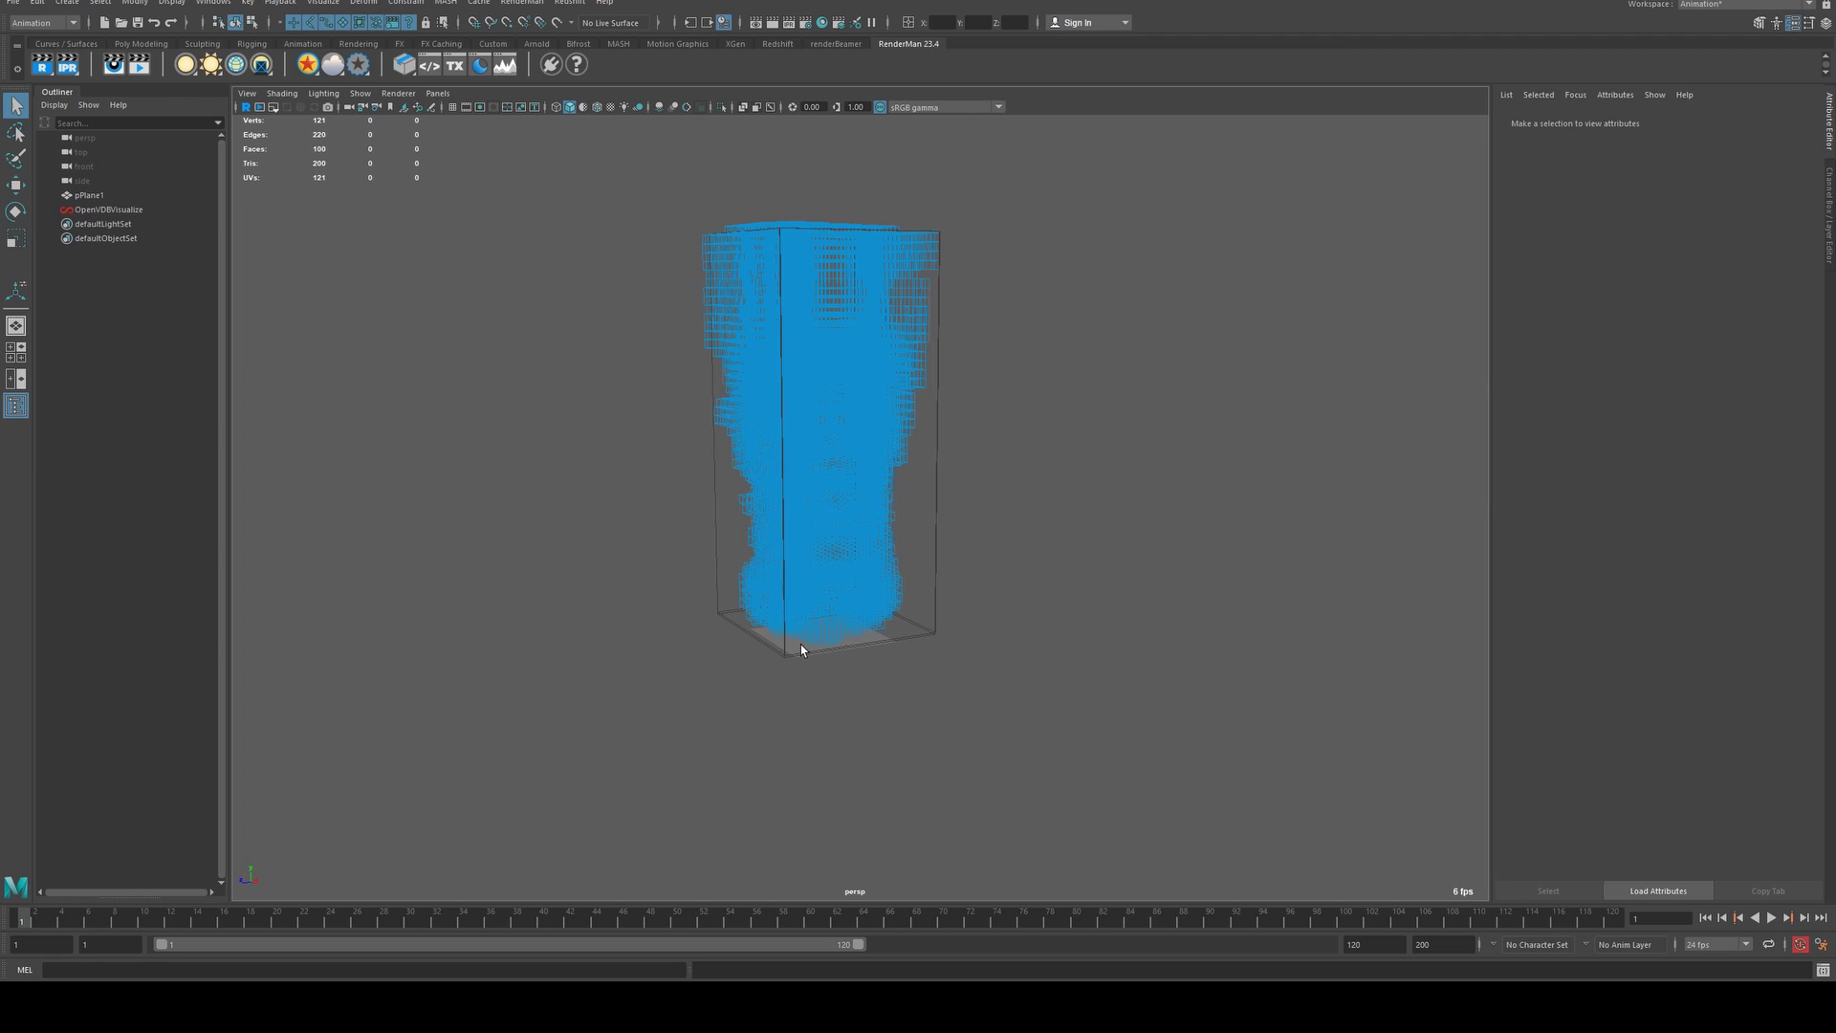
left_click(103, 196)
key("e")
key("r")
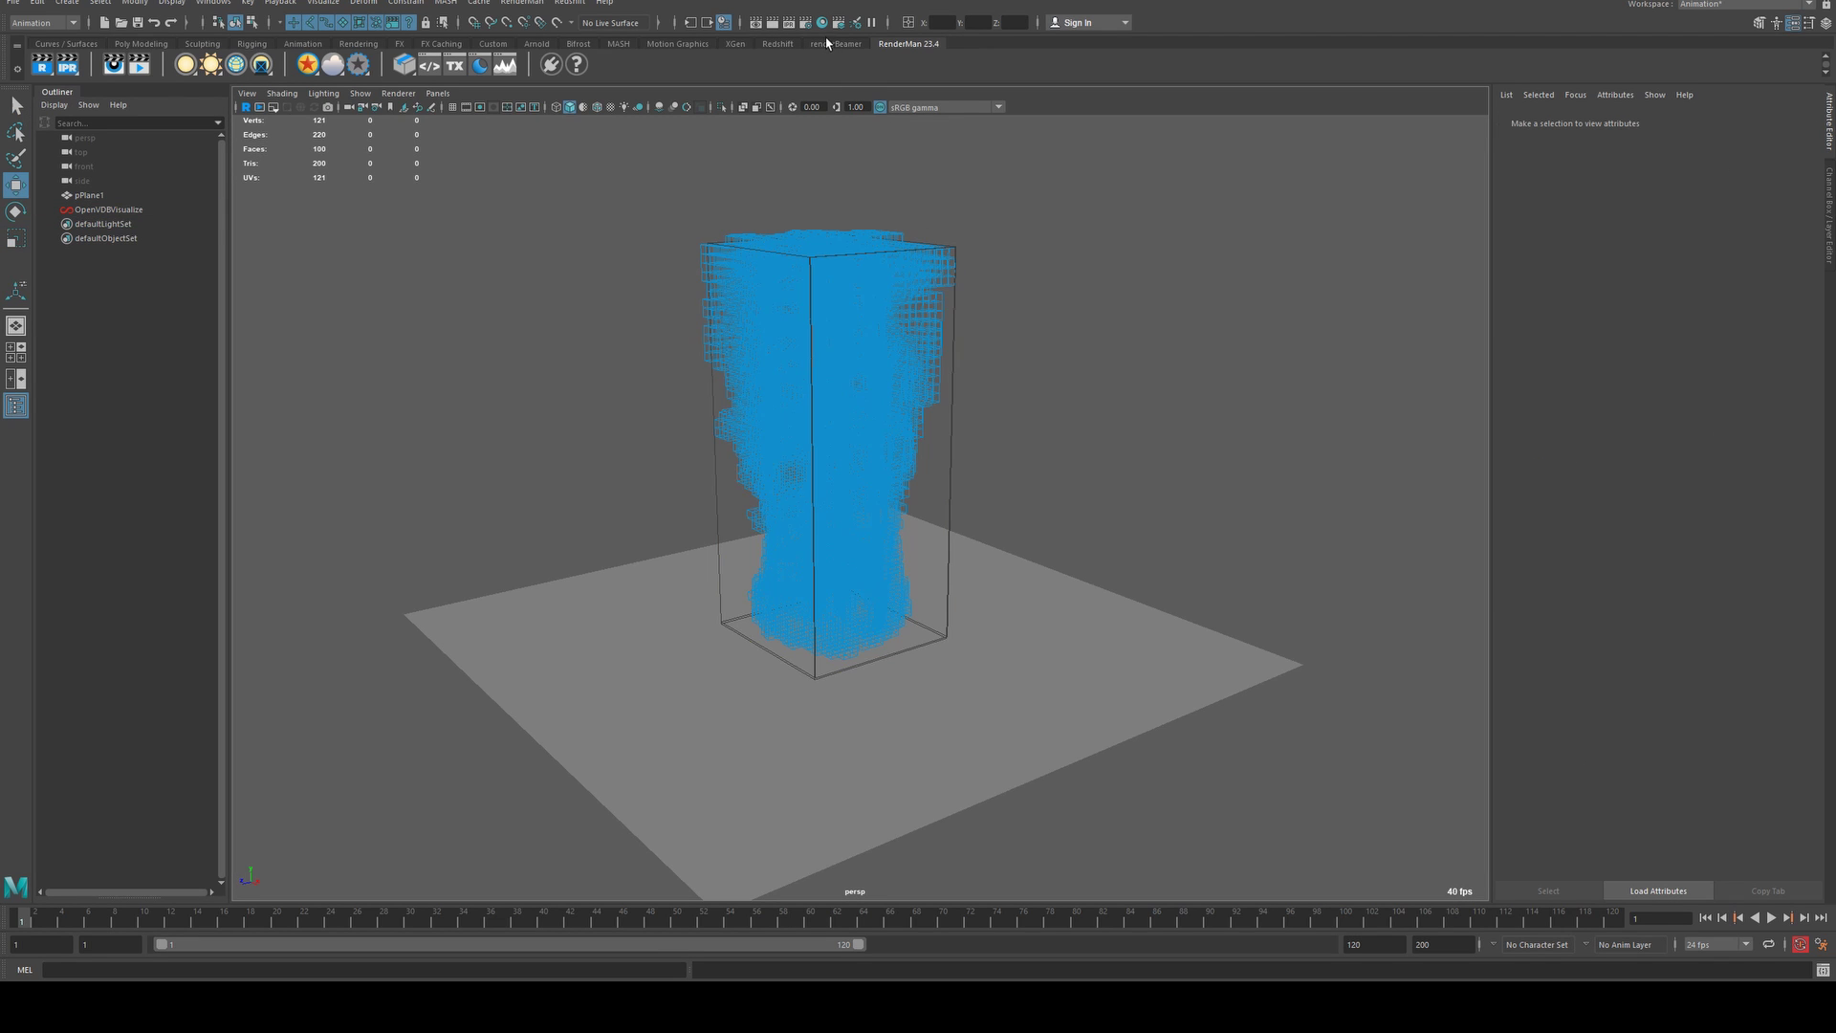
- Graph the input and output connections of the PxrVolume1 material in the Hypershade
left_click(822, 22)
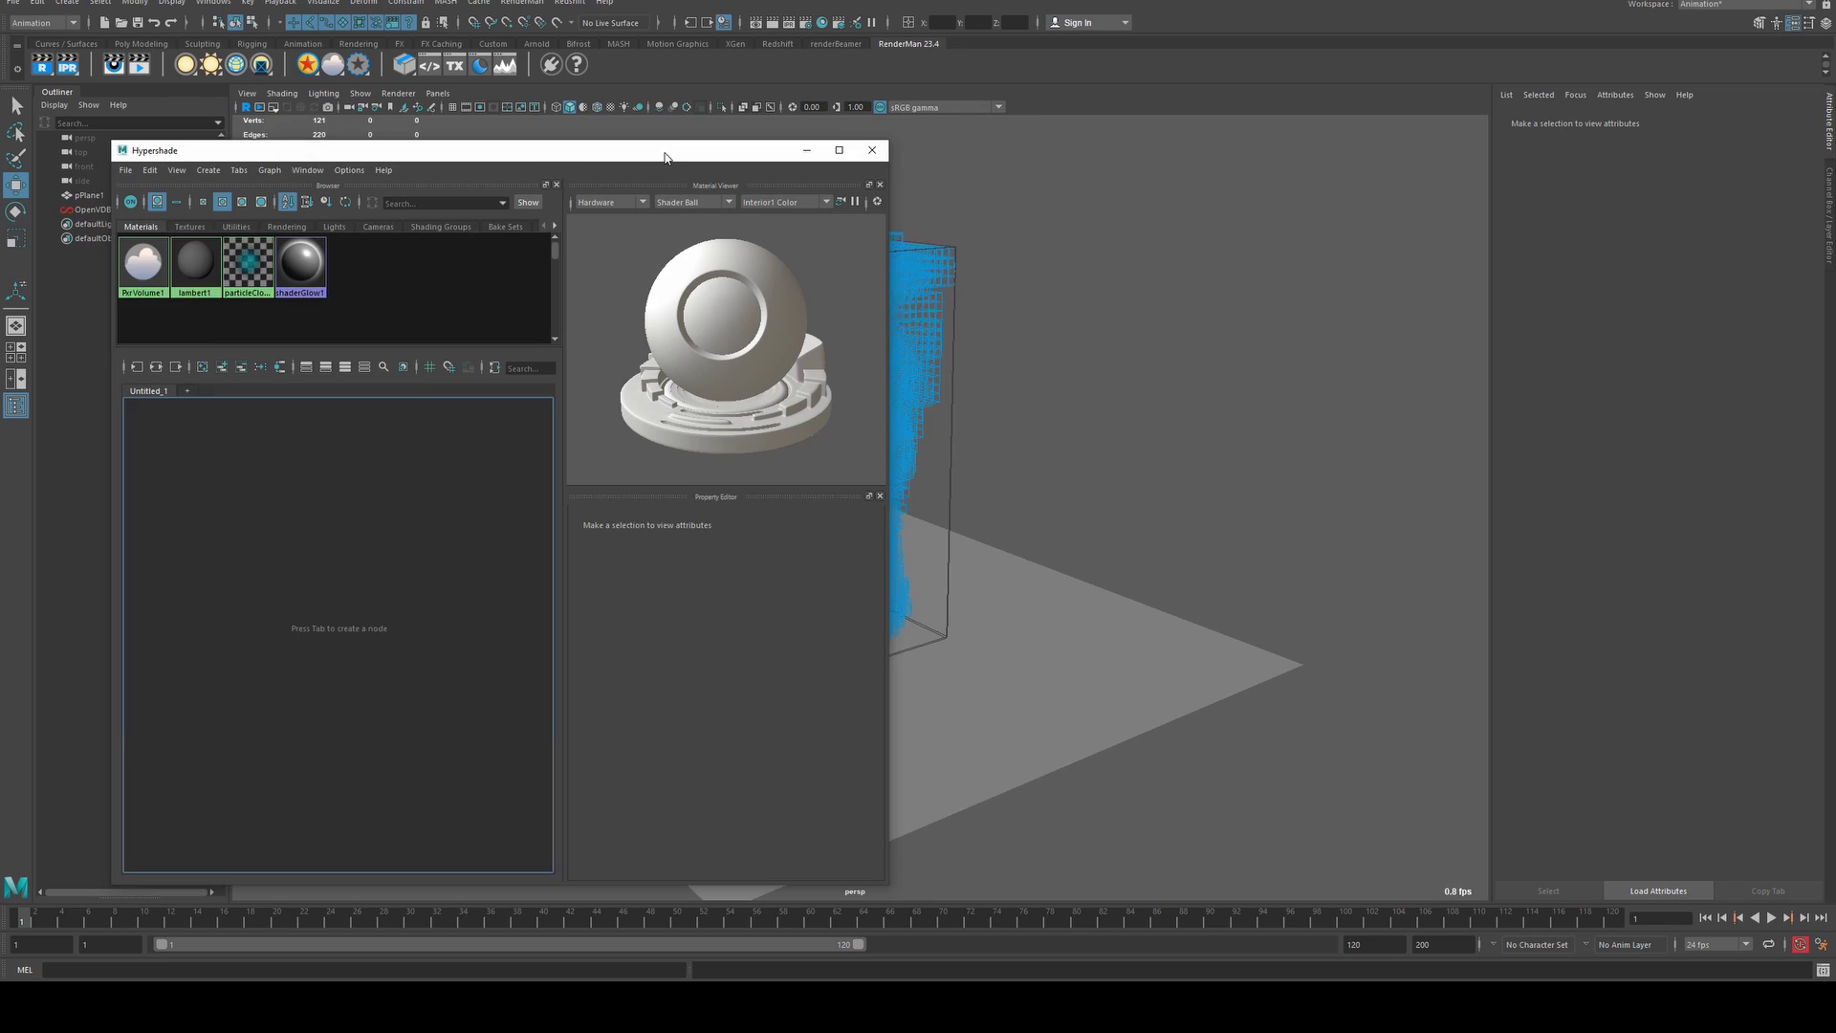
left_click_drag(665, 158, 865, 119)
left_click(345, 225)
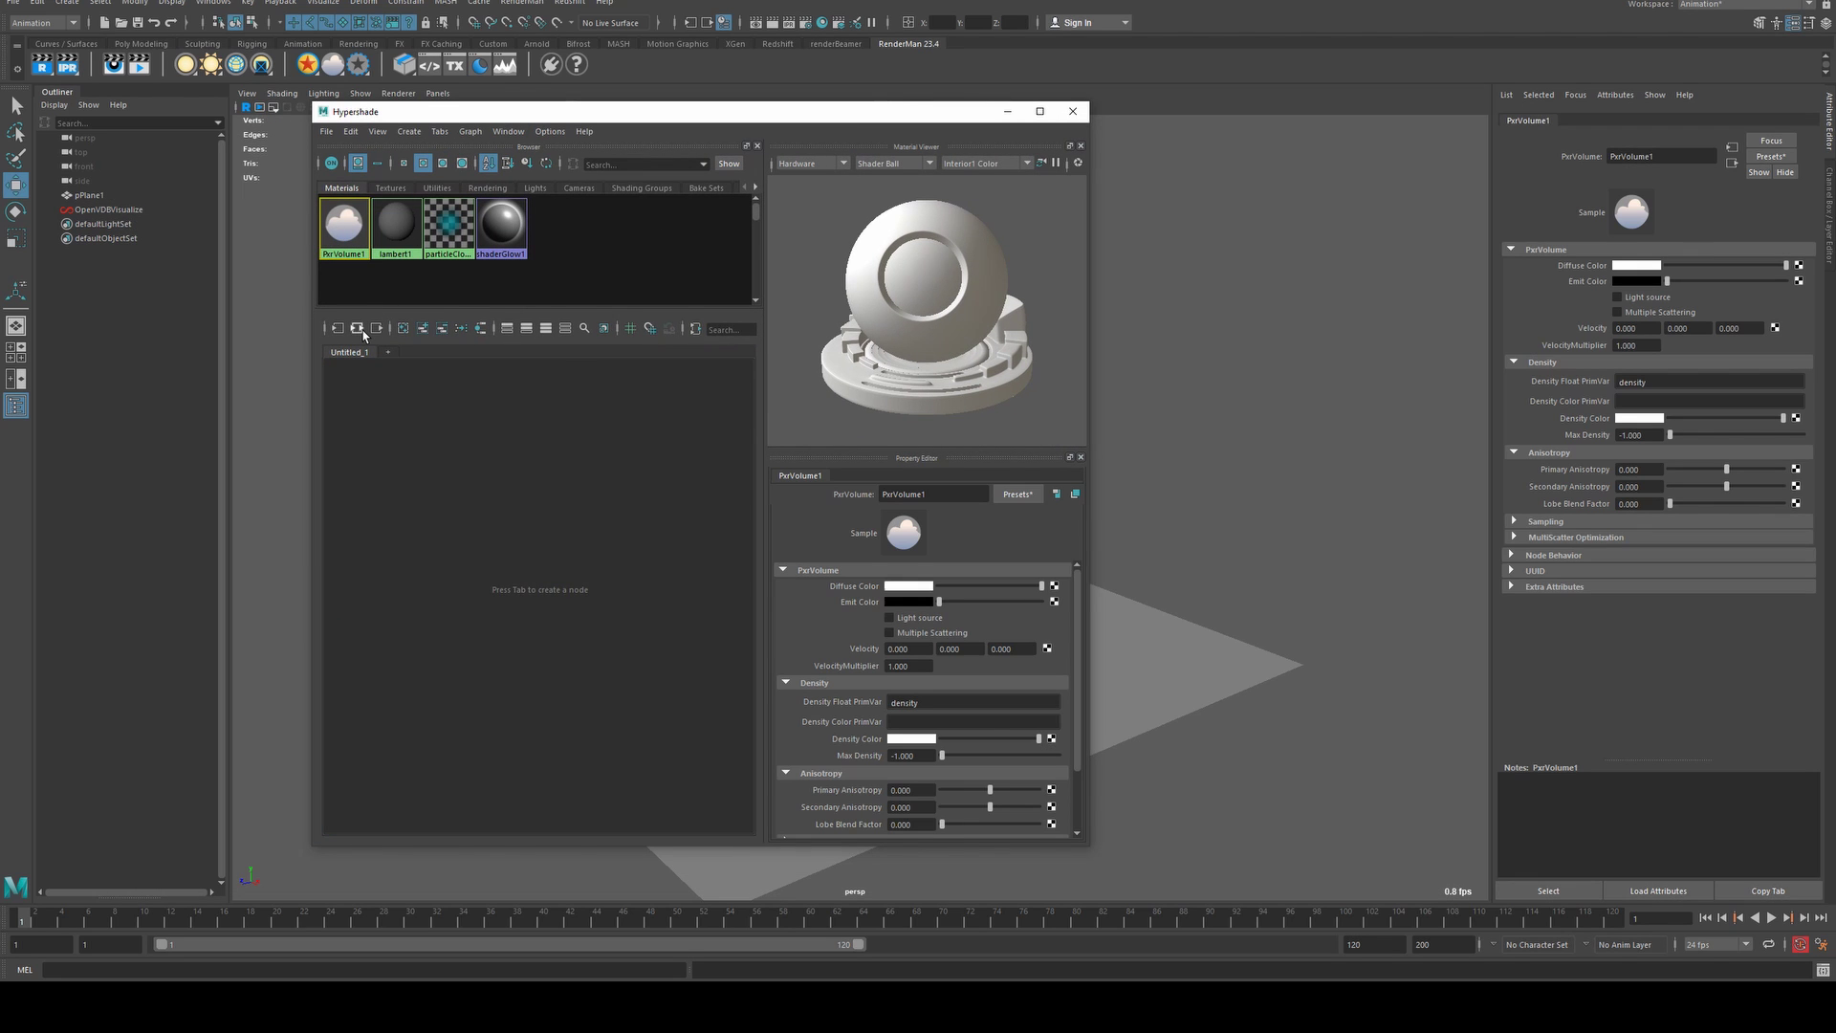
left_click(363, 331)
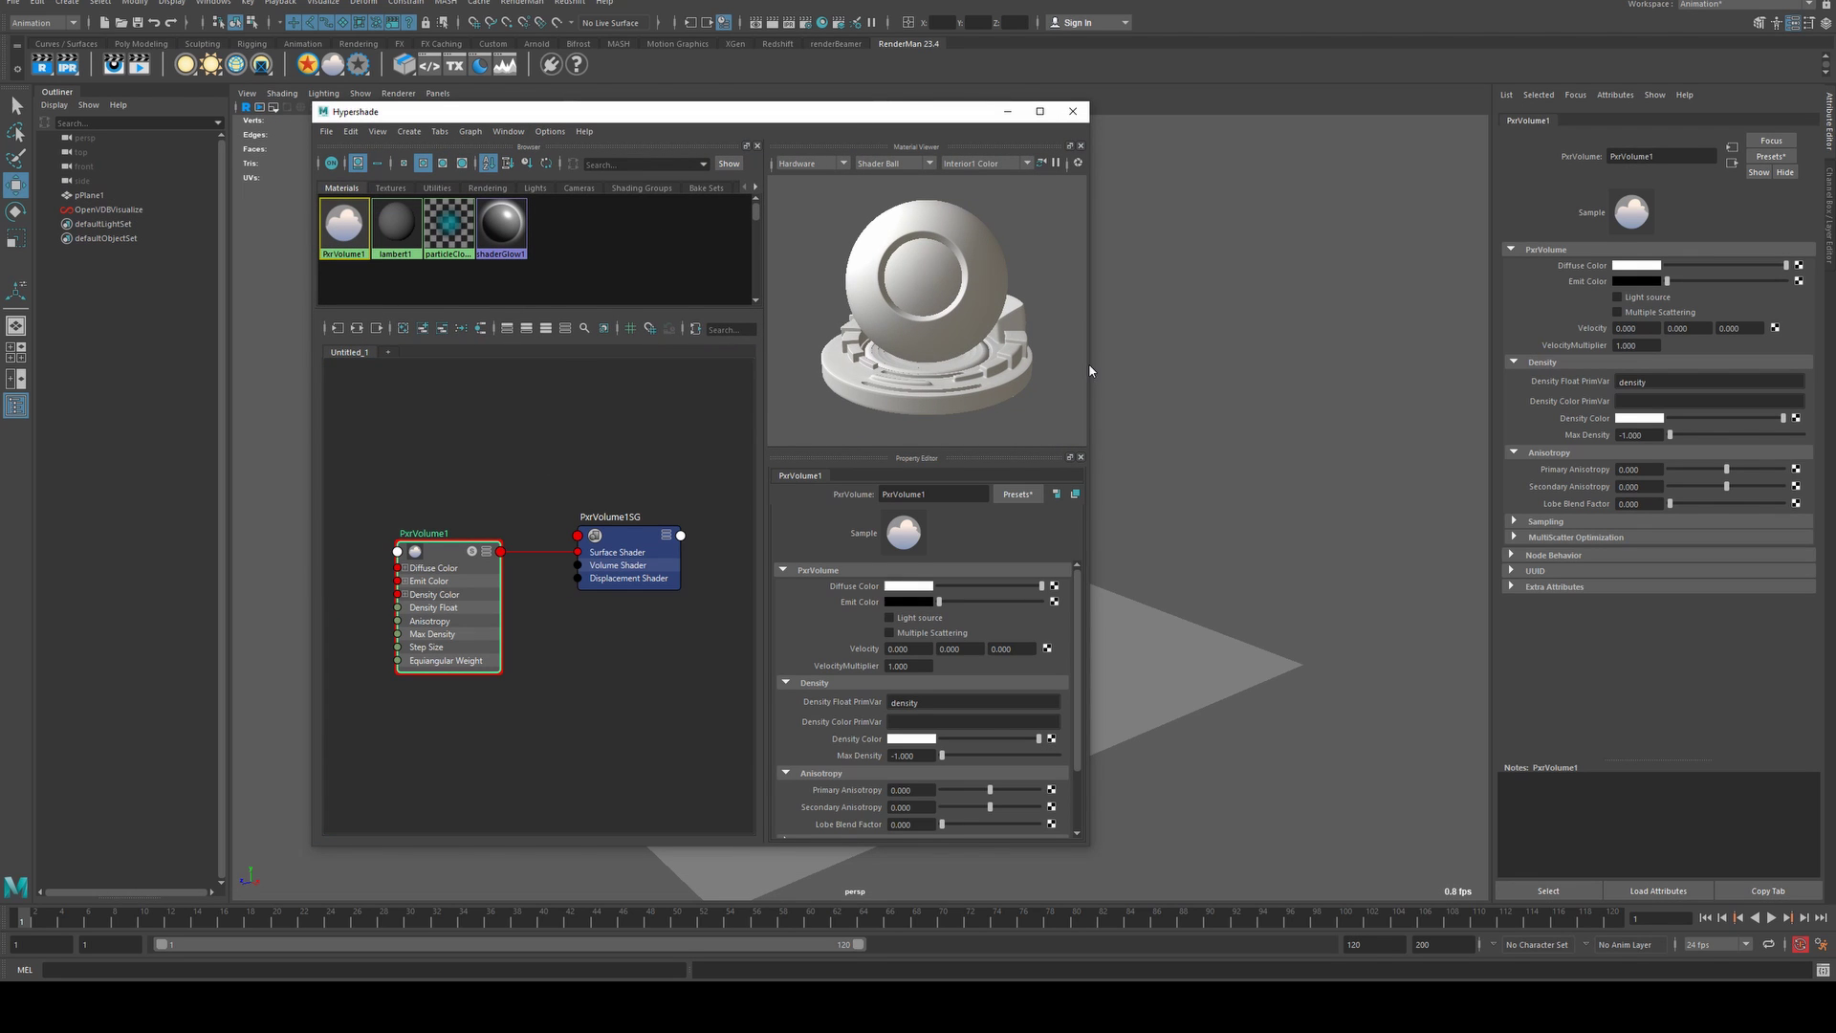
mouse_move(542, 398)
middle_mouse_down("alt")
mouse_move(563, 397)
mouse_move(516, 408)
middle_mouse_up("alt")
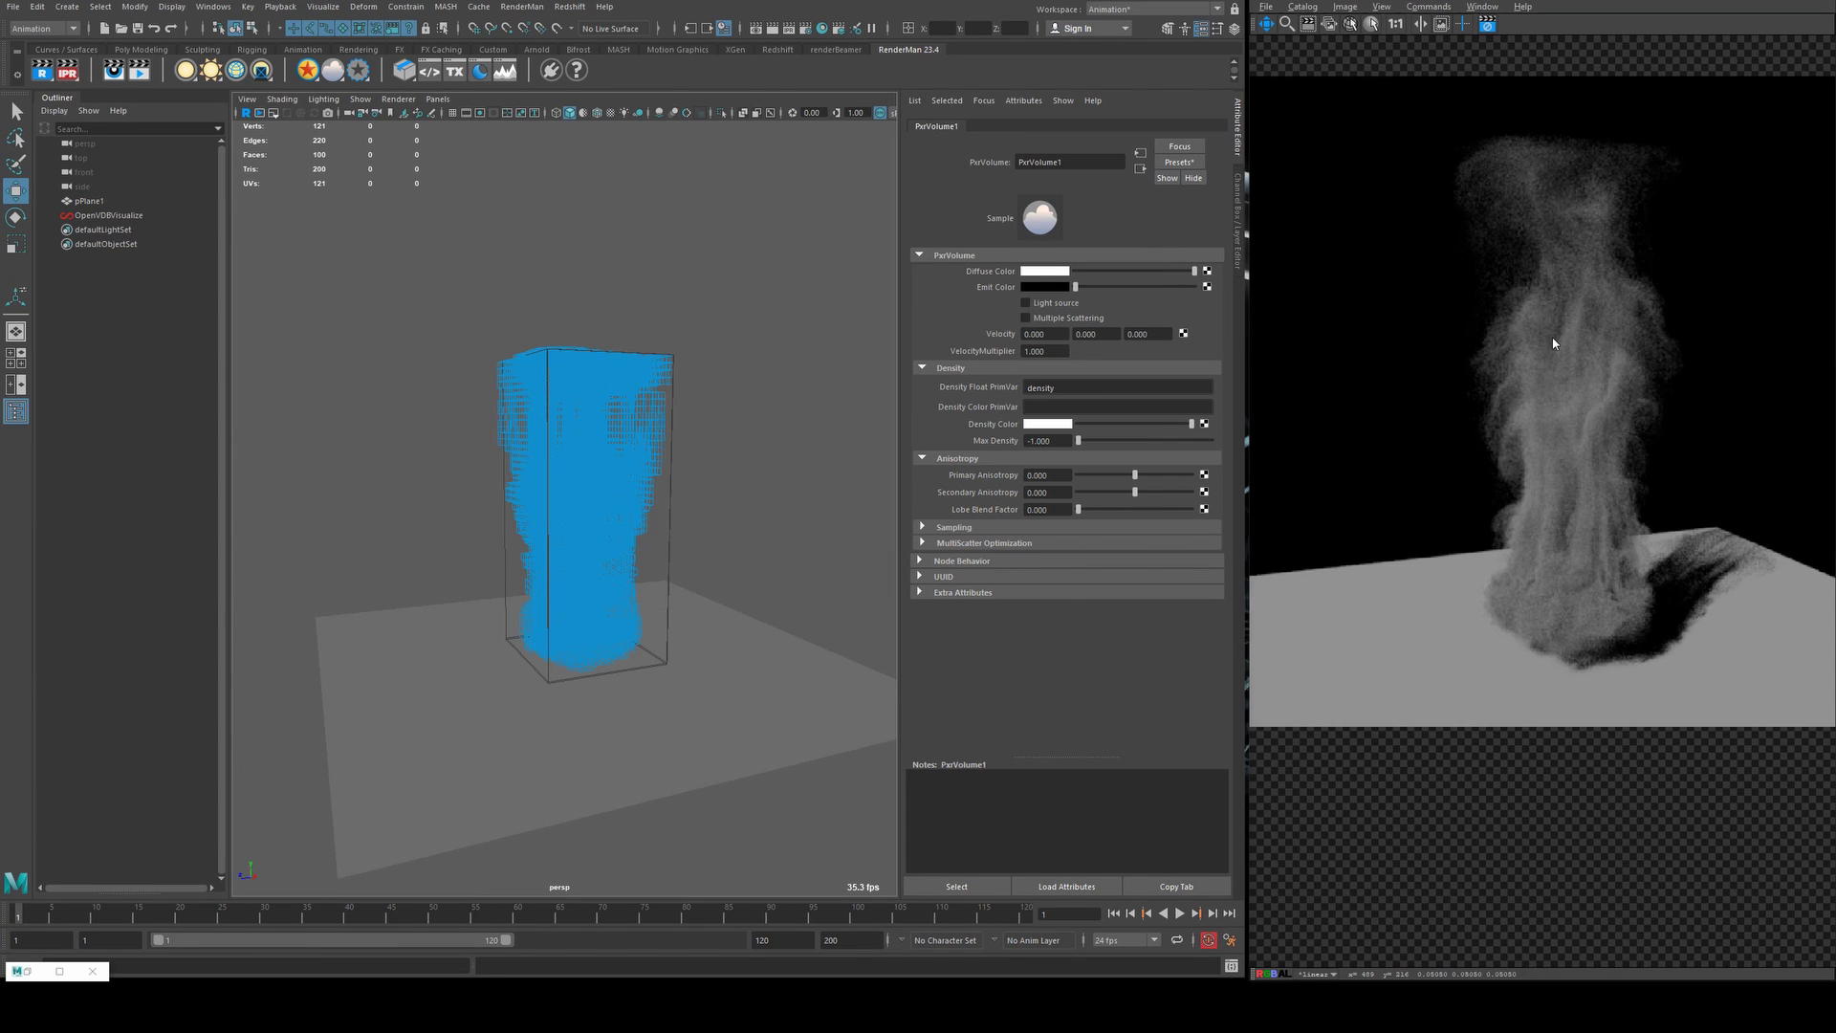
middle_click_drag(1554, 343, 1523, 347, "alt")
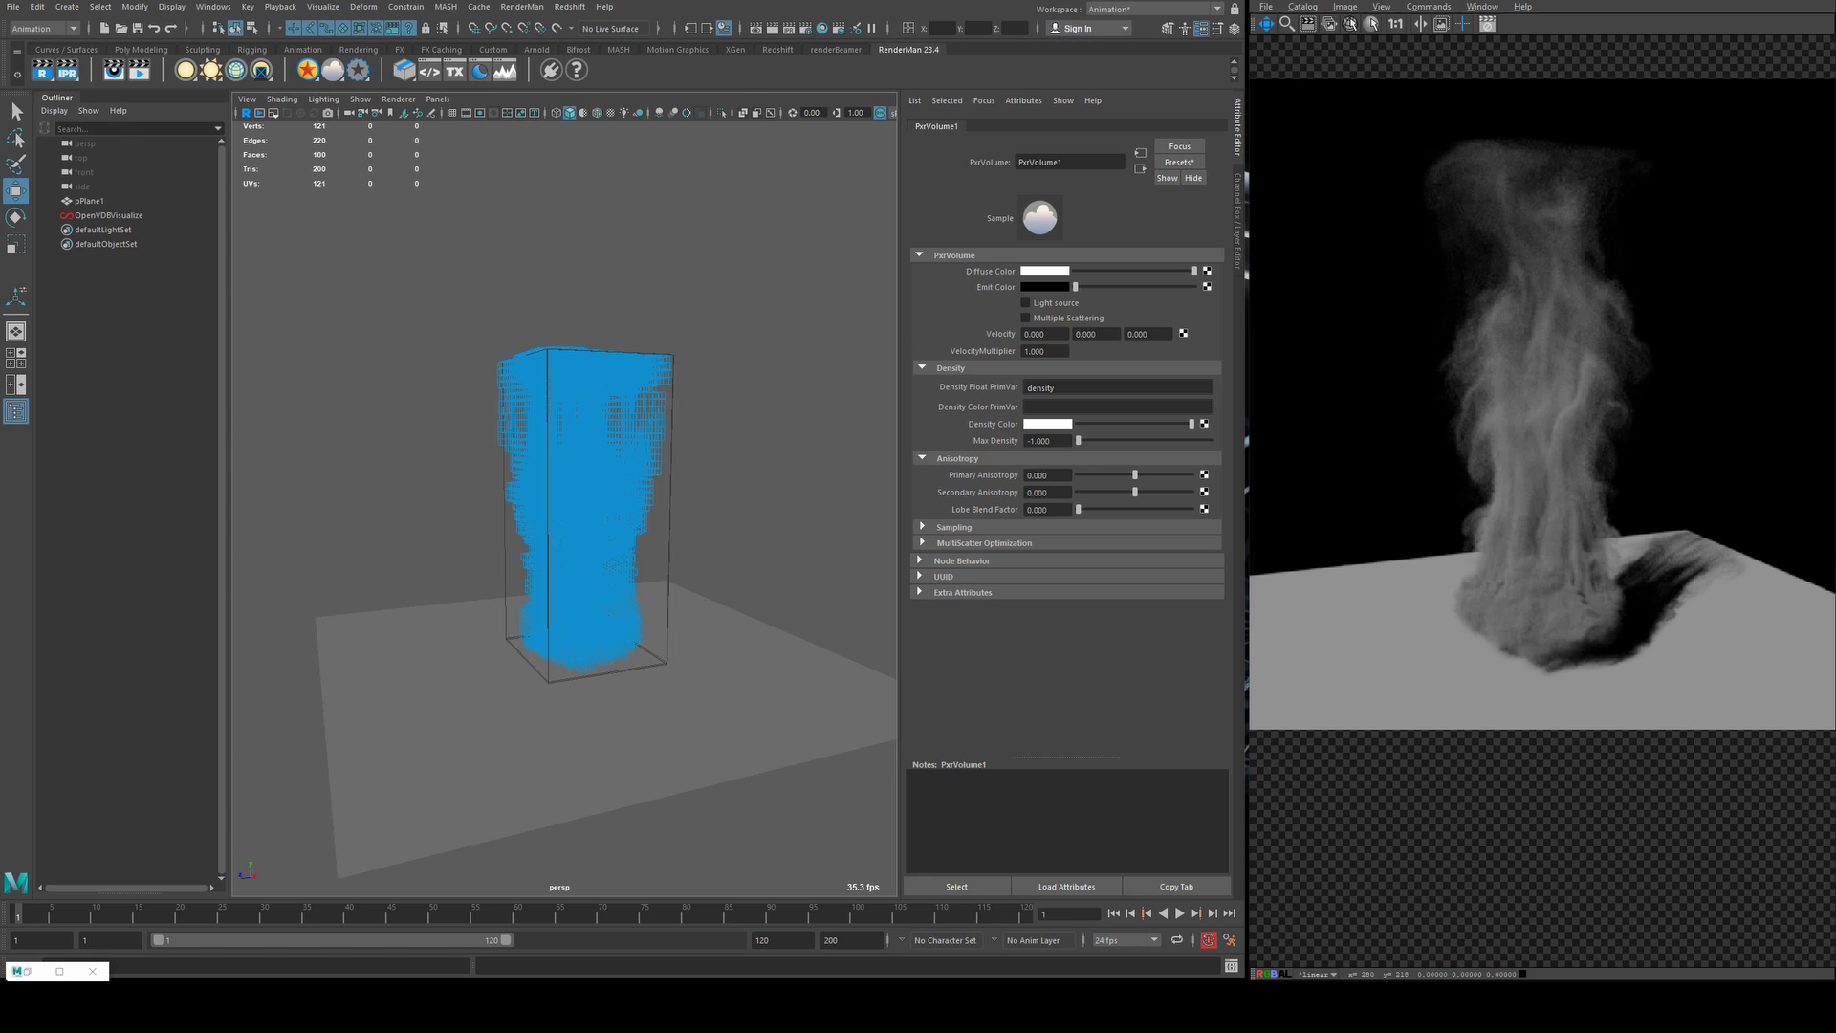
- Create a PxrRectLight and place it high up beside the fire volume
left_click(187, 70)
left_click_drag(536, 615, 320, 306)
key("e")
key("r")
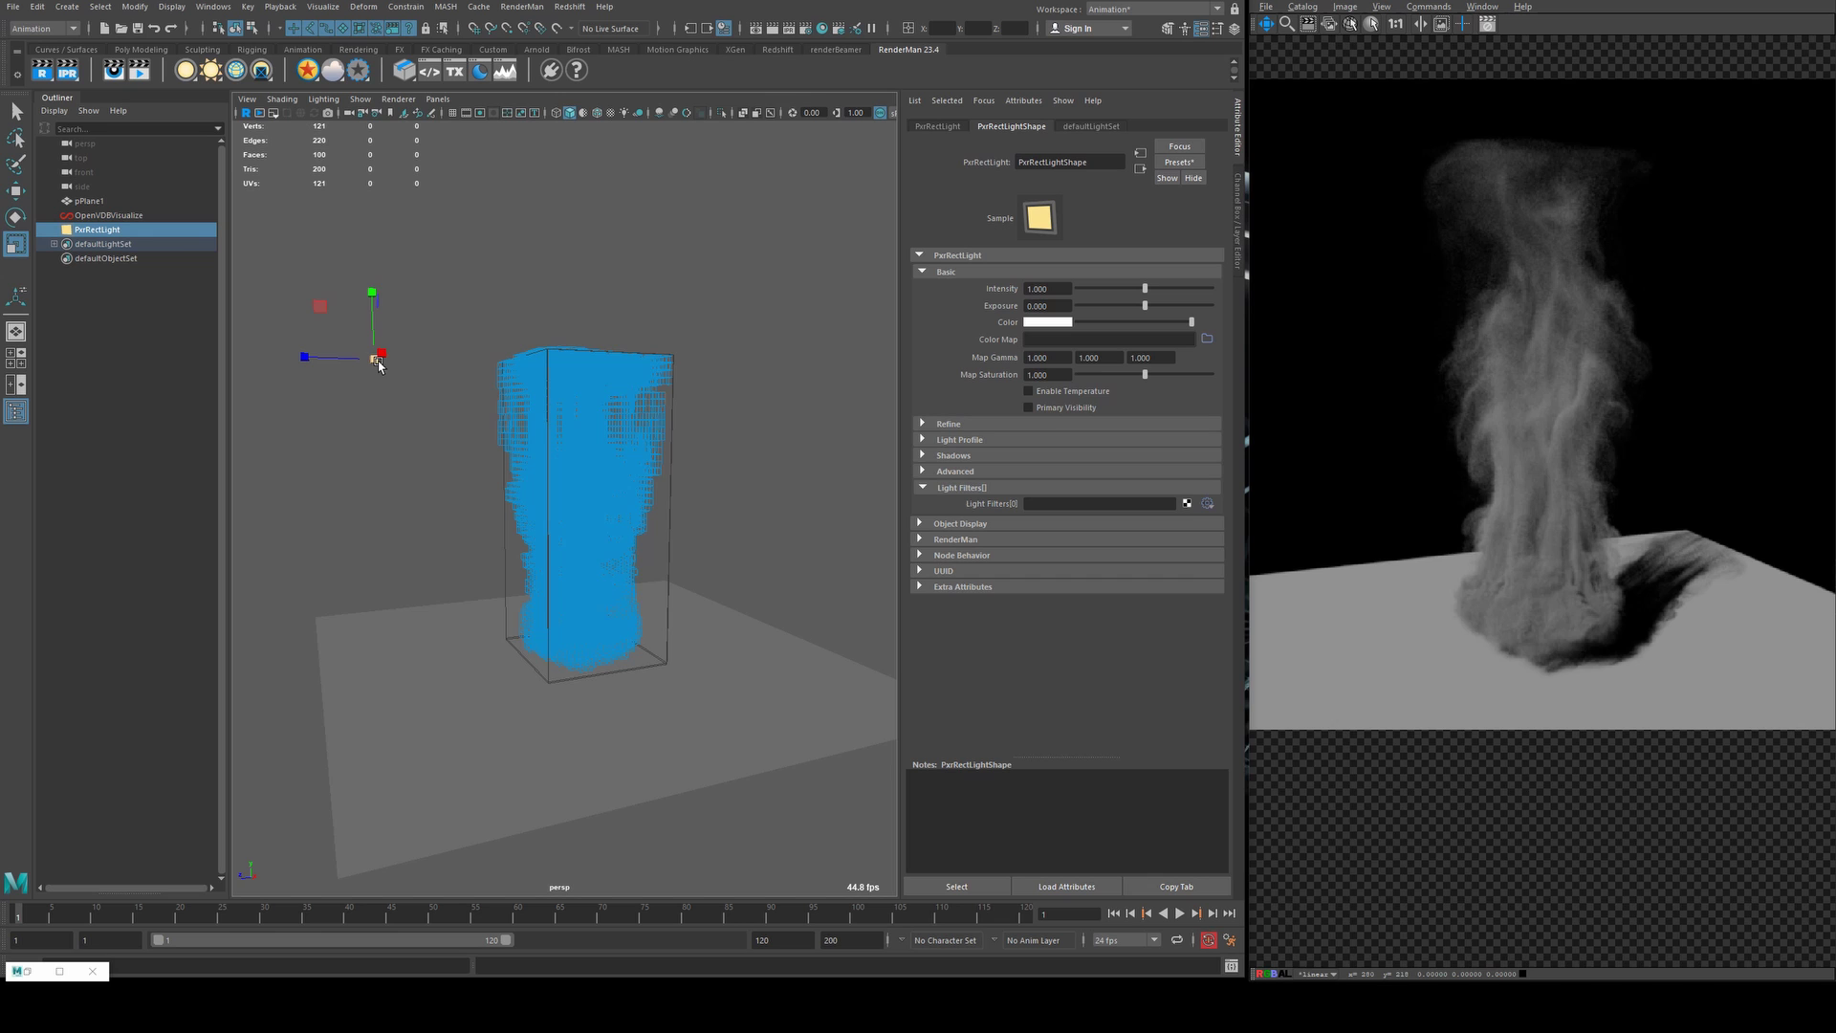
left_click(377, 361)
left_click_drag(422, 370, 485, 583, "alt")
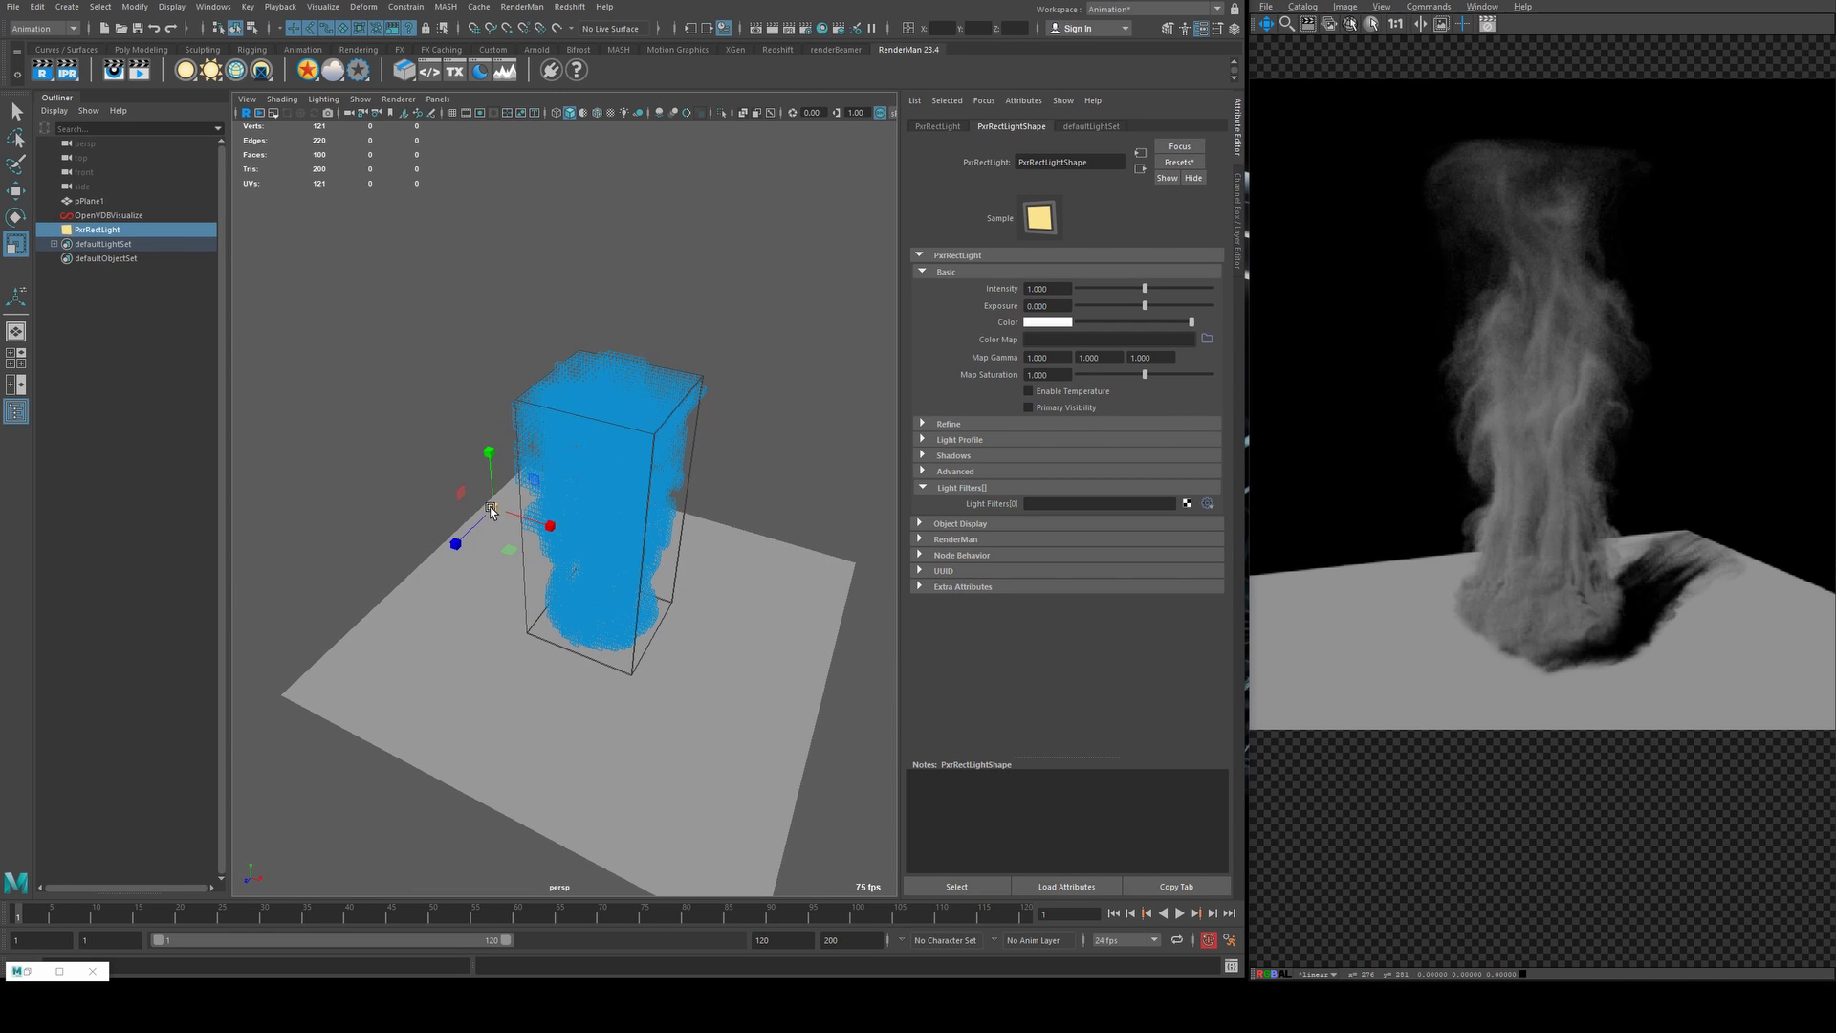
- Enlarge the rect light and rotate it so it points down towards the fire volume
key("e")
left_click_drag(755, 628, 339, 320, "alt")
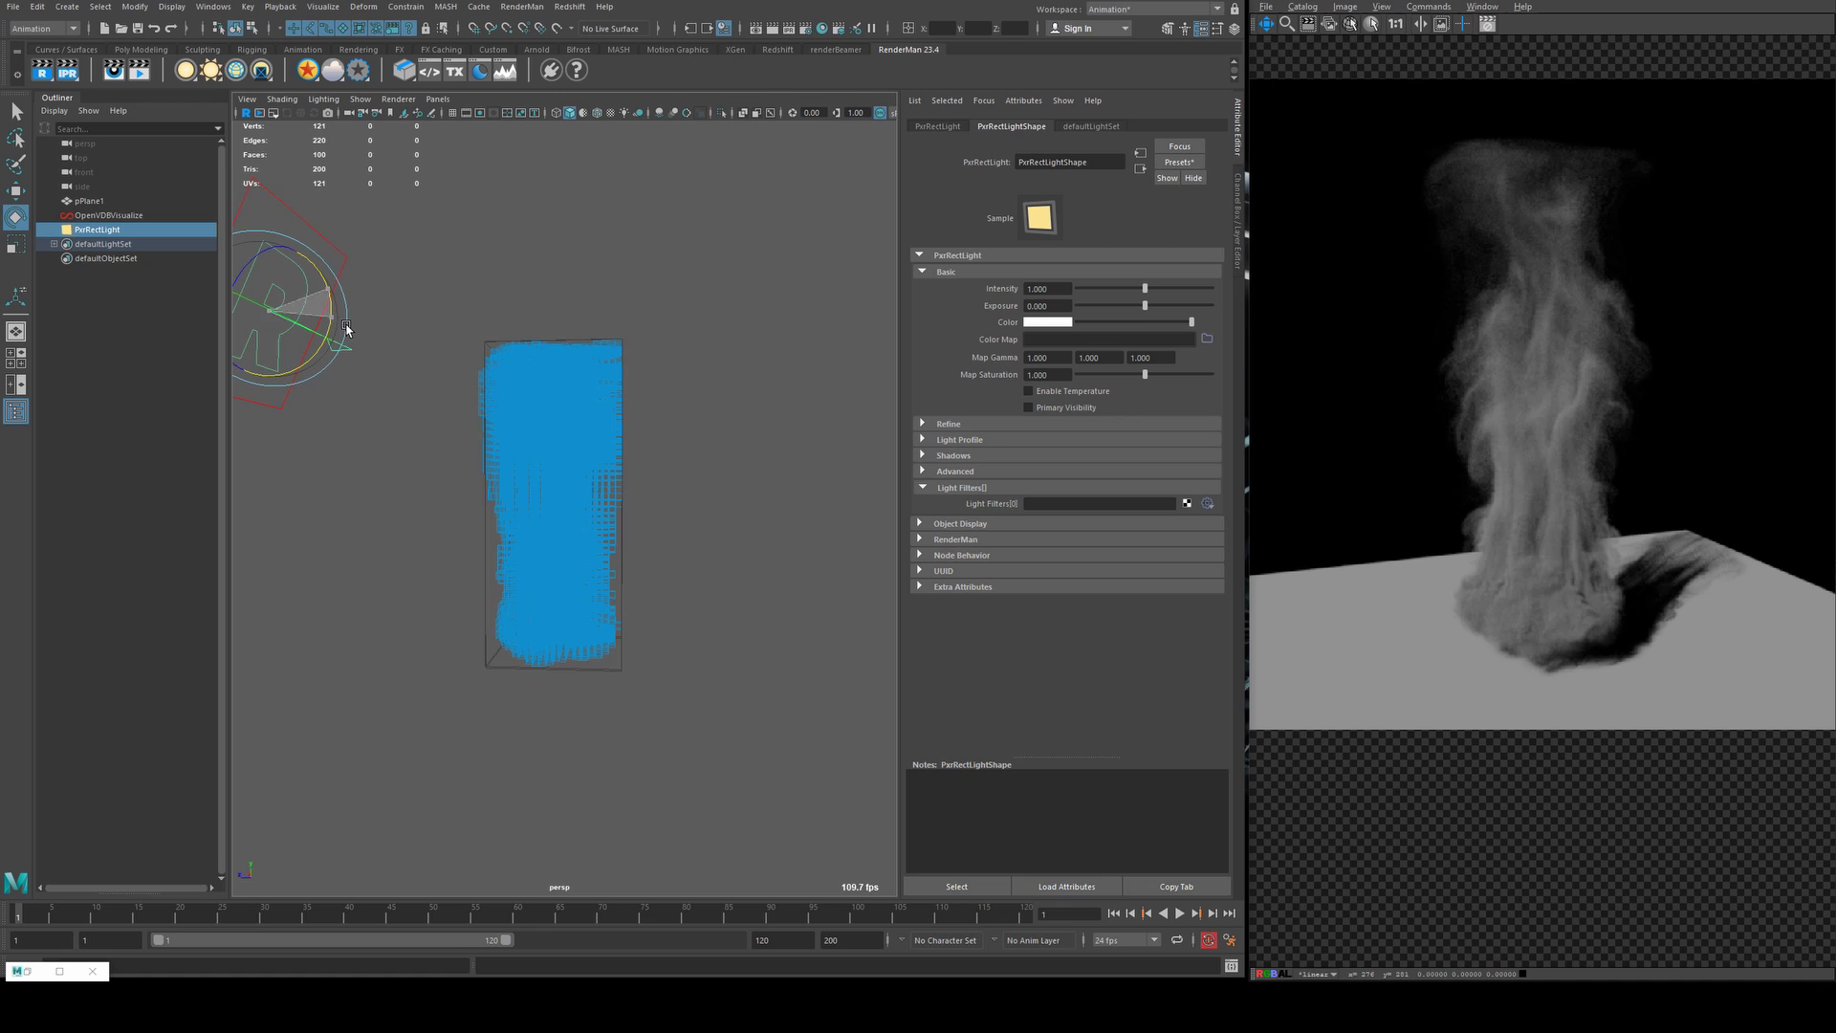
left_click_drag(640, 452, 622, 359, "alt")
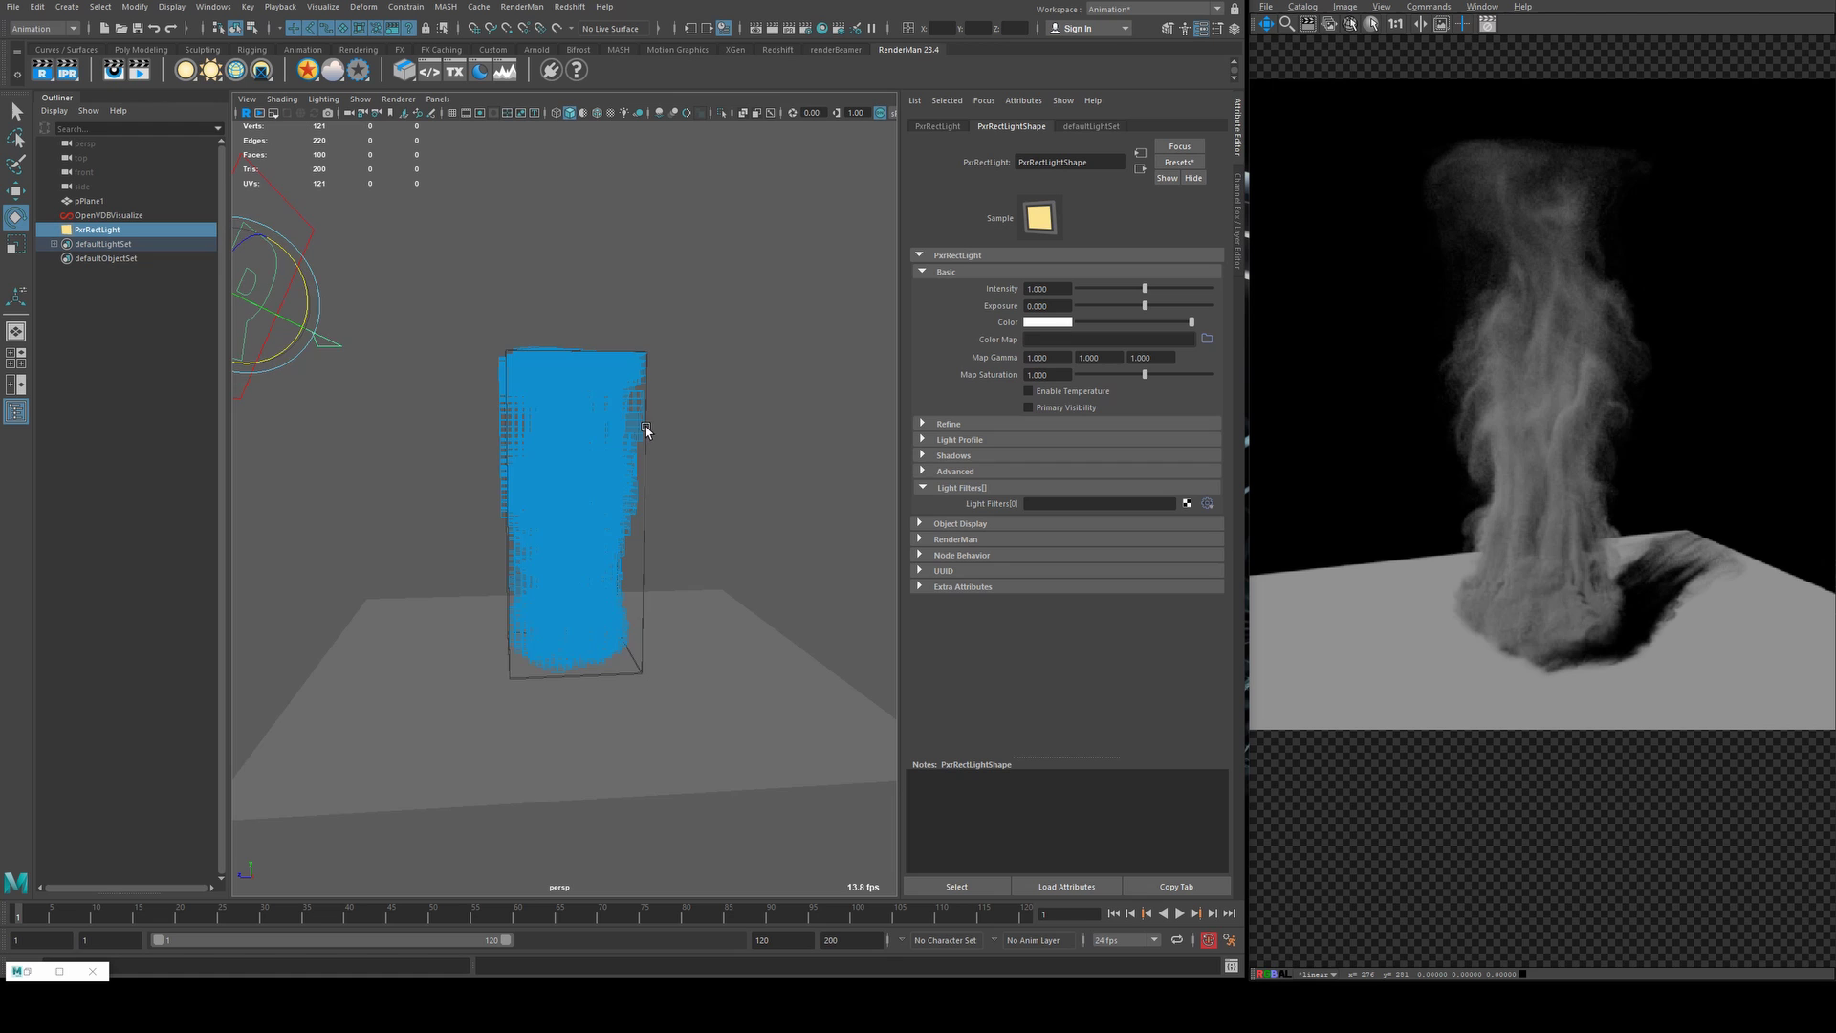
mouse_move(644, 426)
left_mouse_down("alt")
mouse_move(664, 435)
mouse_move(647, 440)
mouse_move(642, 405)
left_mouse_up("alt")
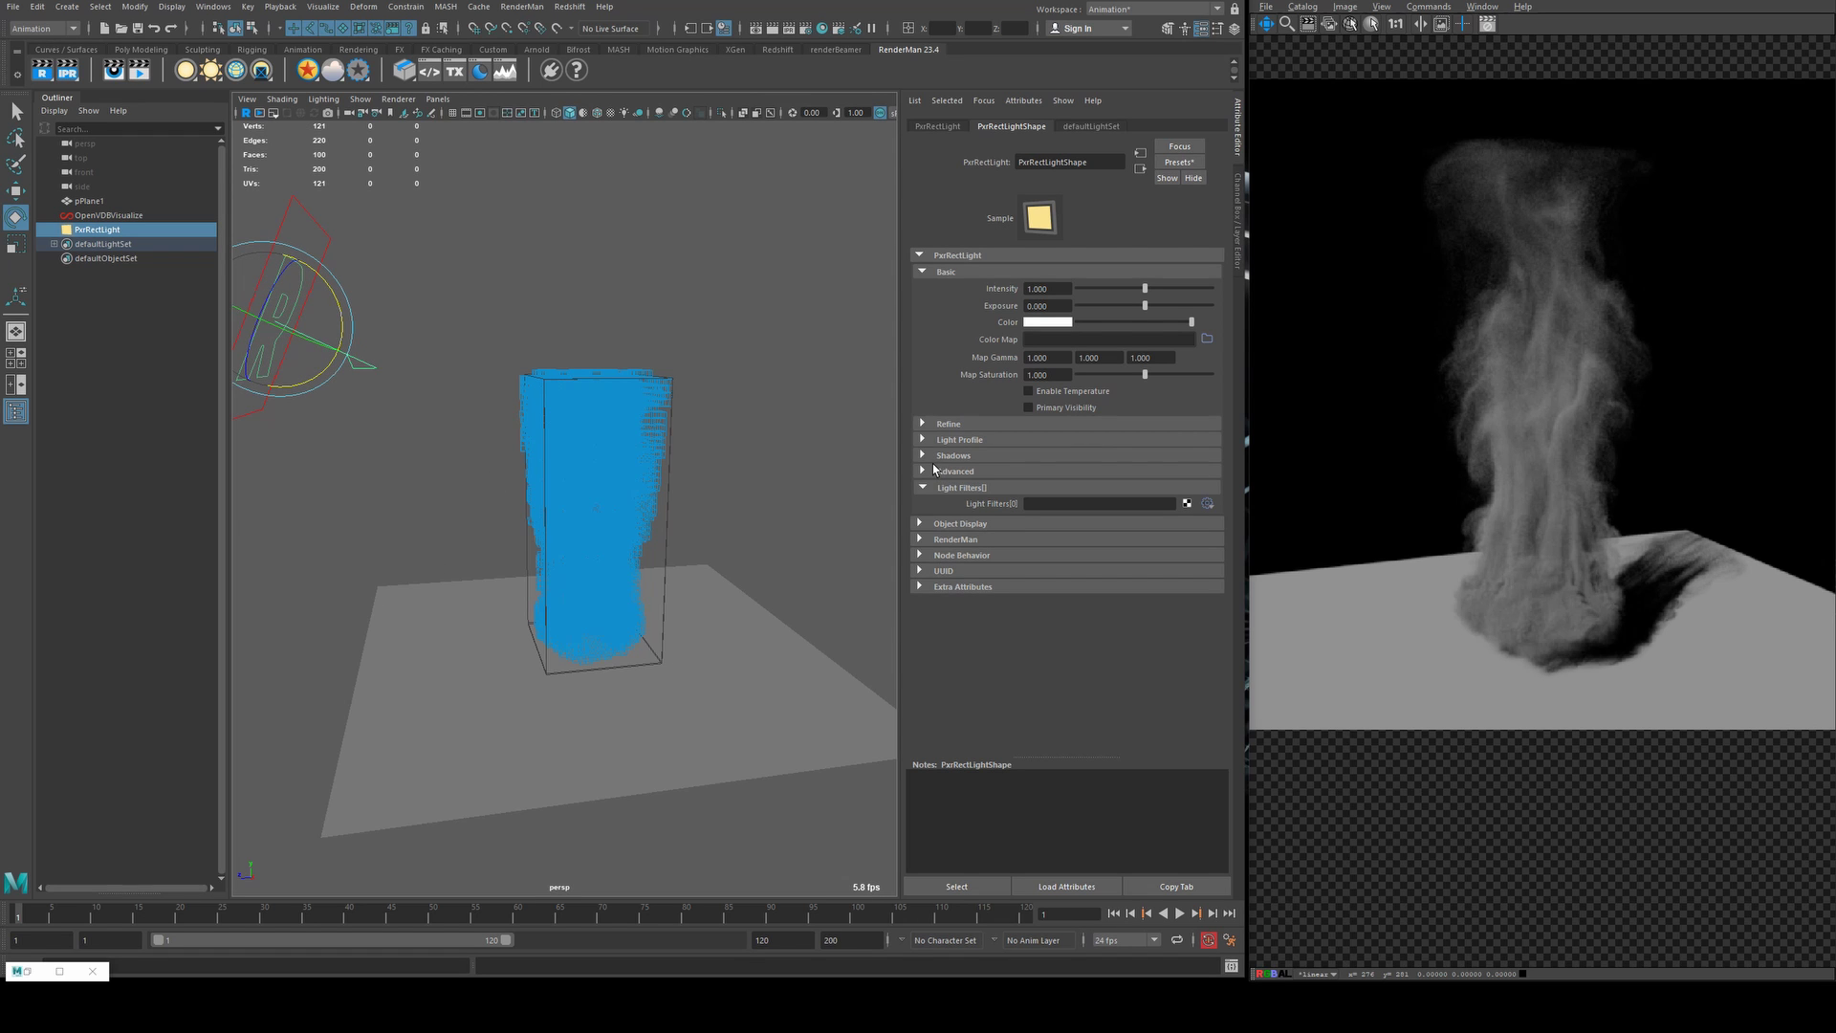
- Clear the light's node from the Hypershade graph and regraph only PxrVolume1, leaving free space before its inputs
left_click(27, 971)
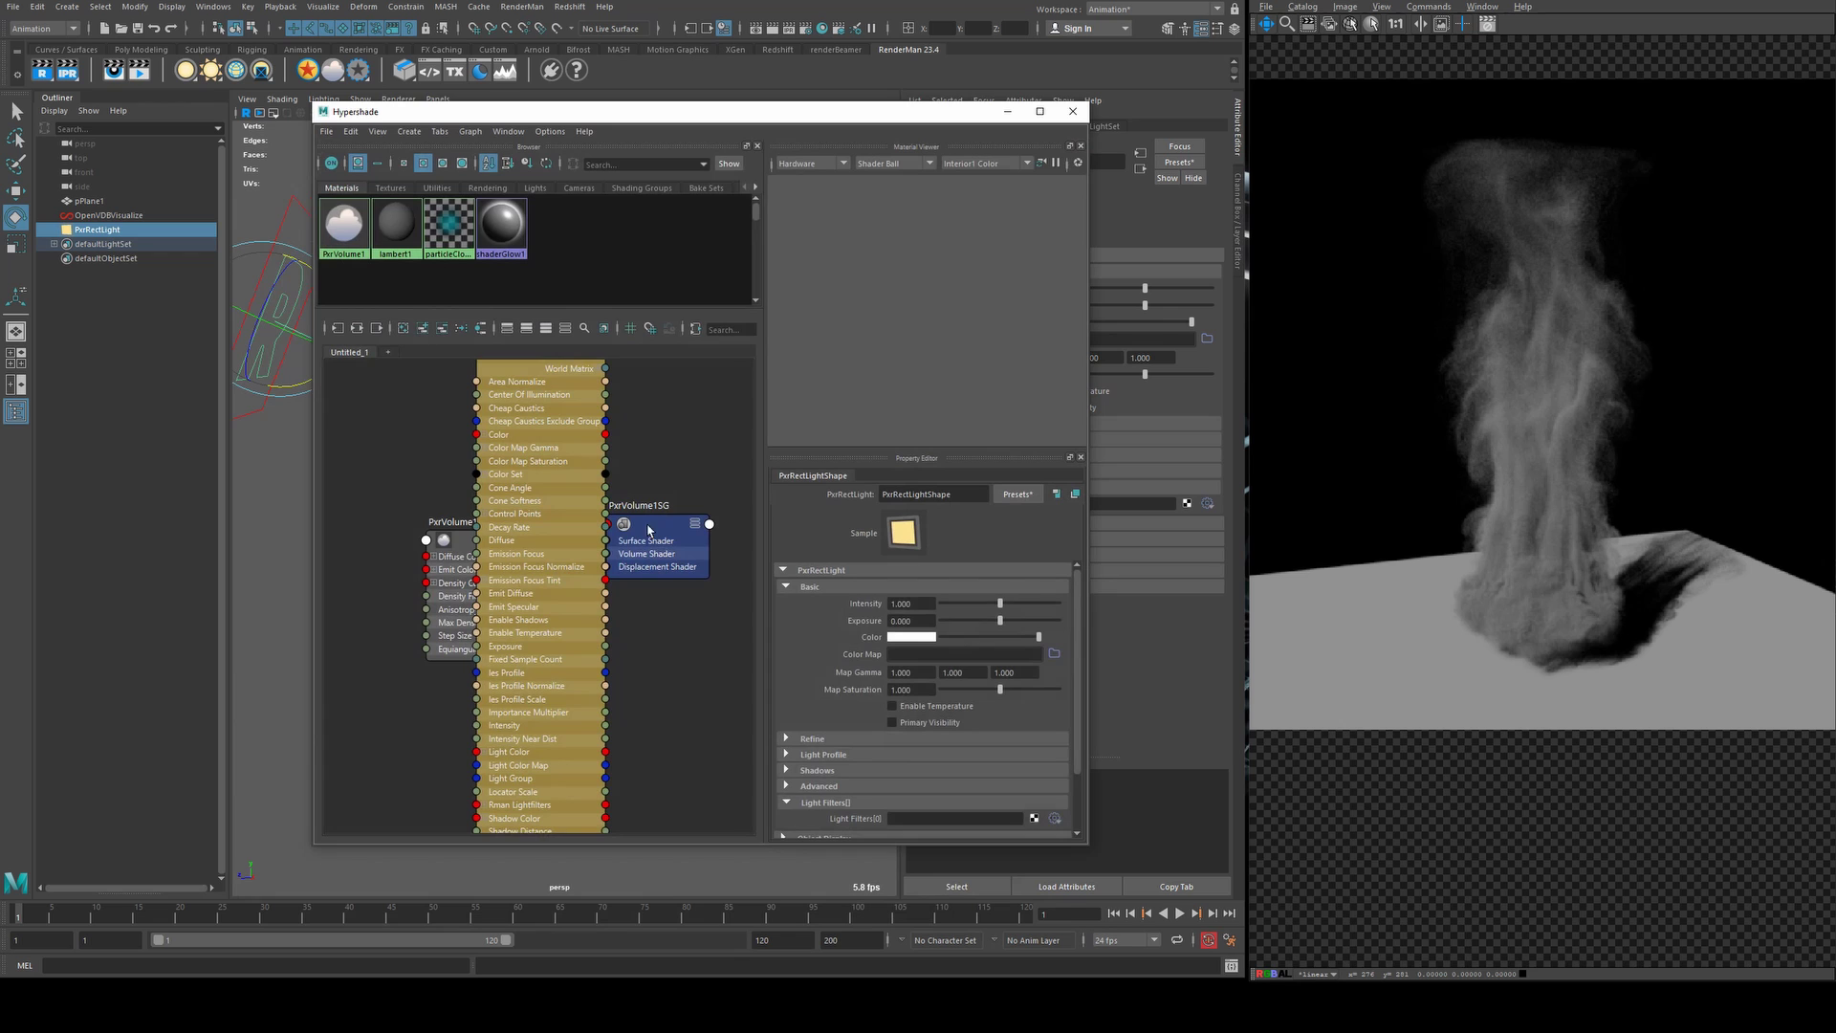
left_click(403, 328)
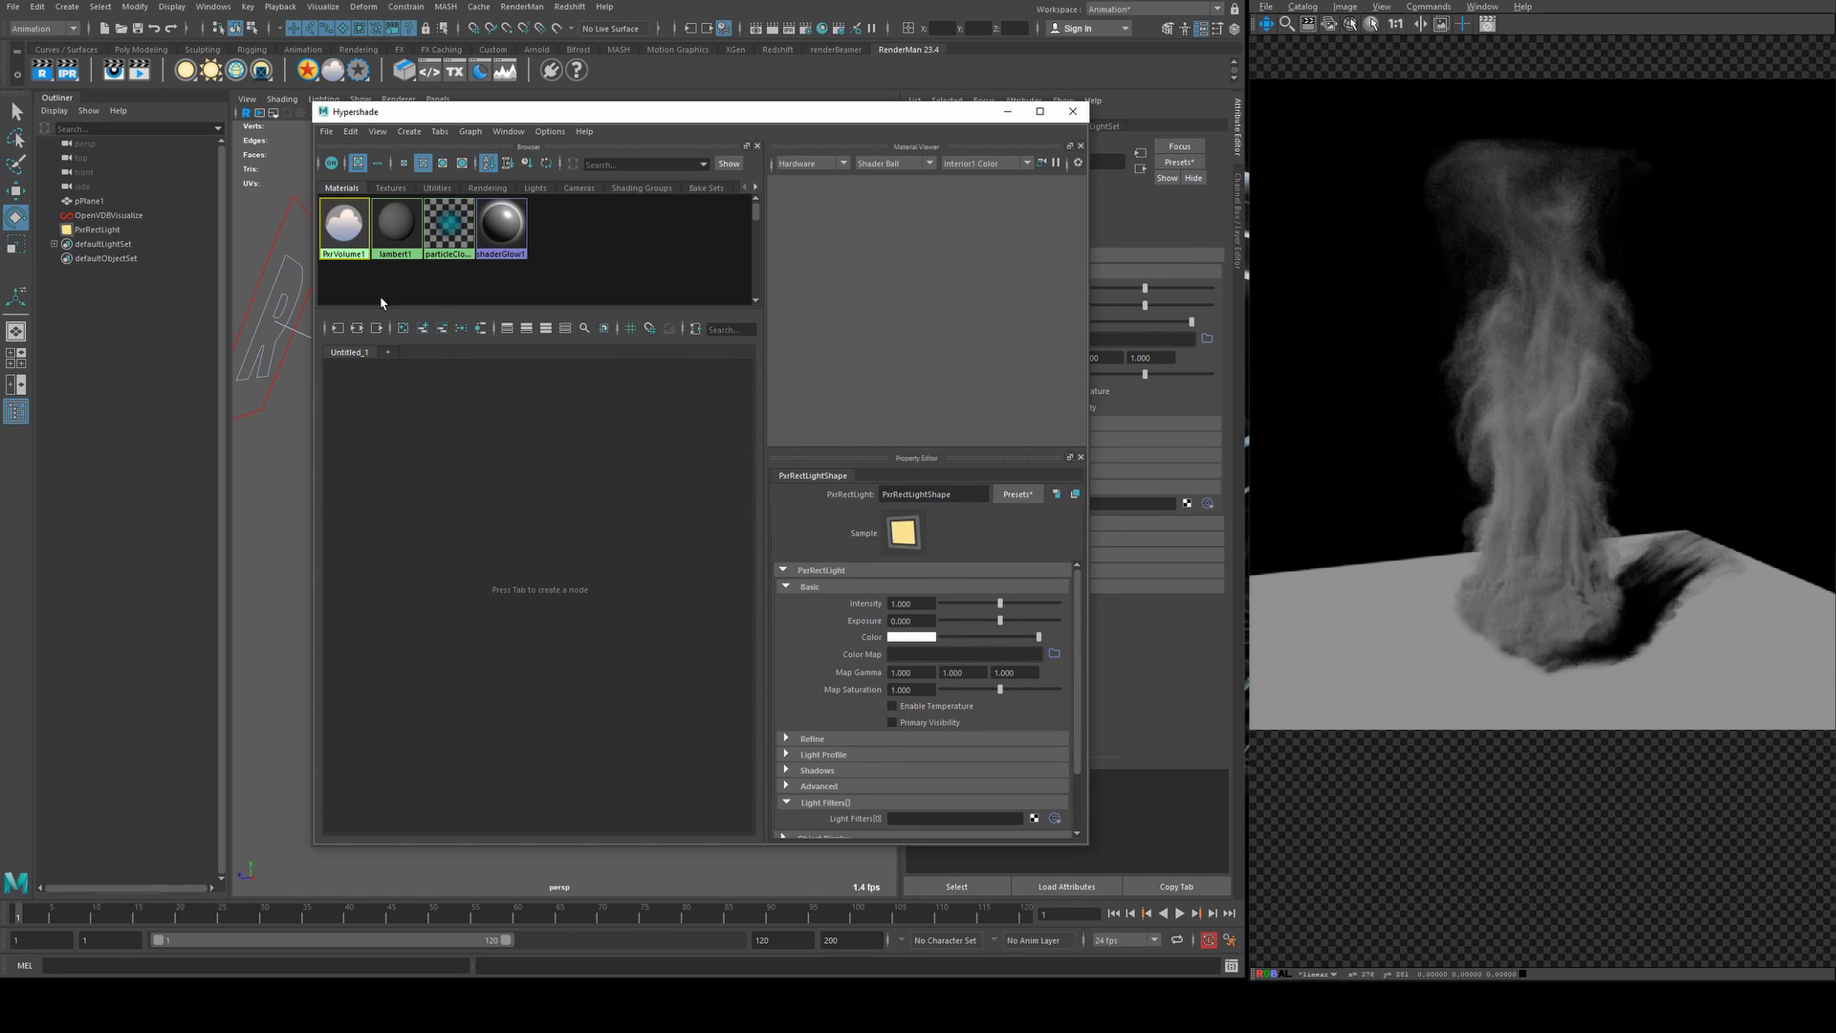
left_click(371, 329)
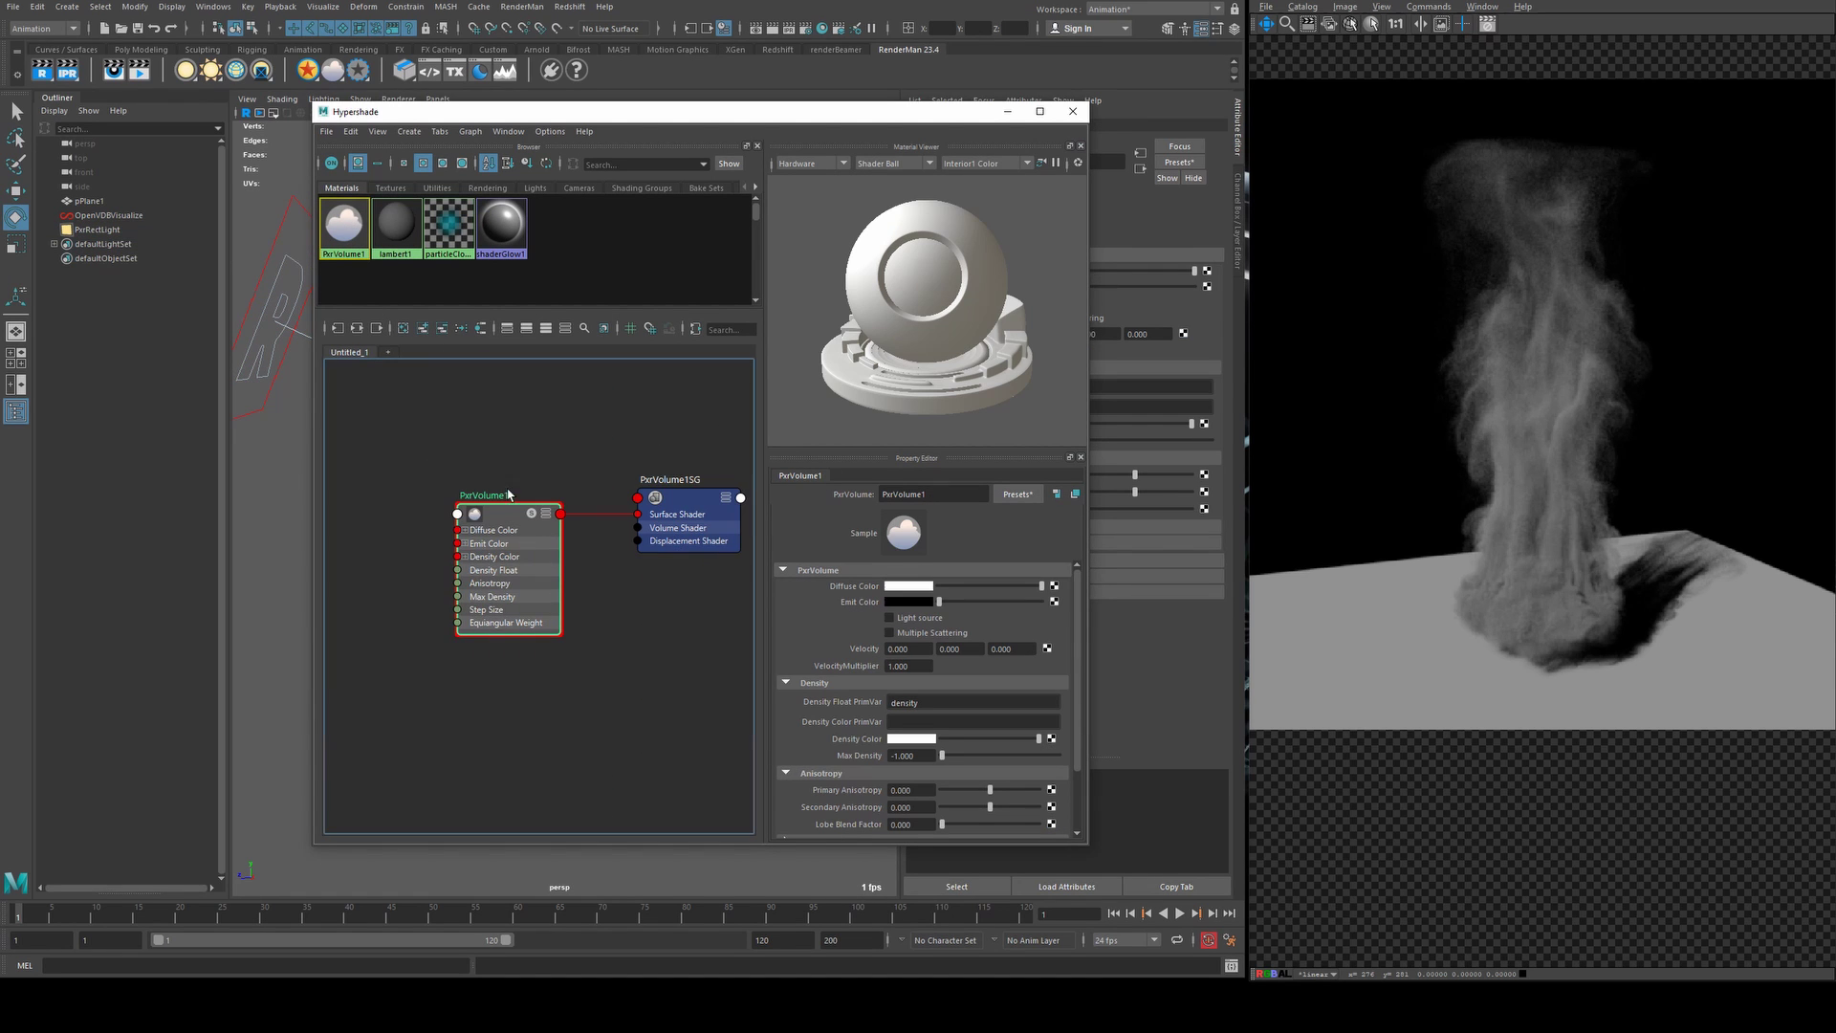
middle_click_drag(443, 453, 535, 447, "alt")
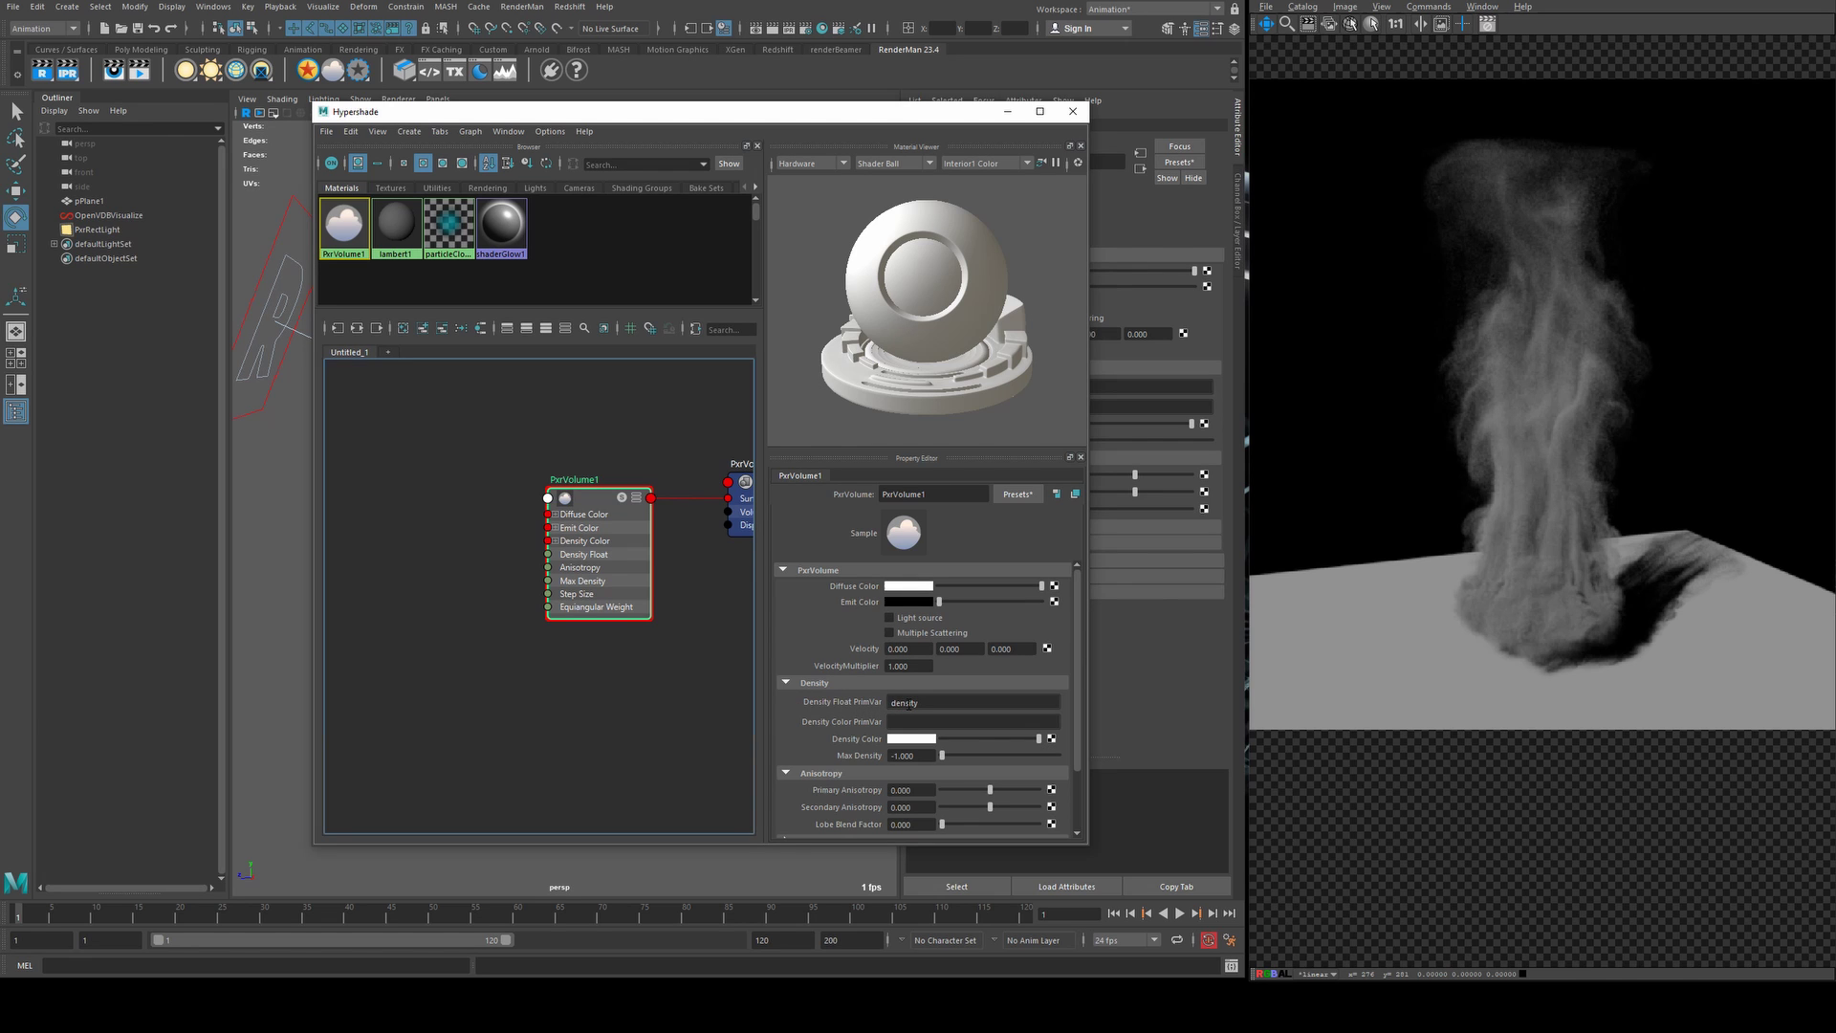
middle_click_drag(473, 517, 504, 494, "alt")
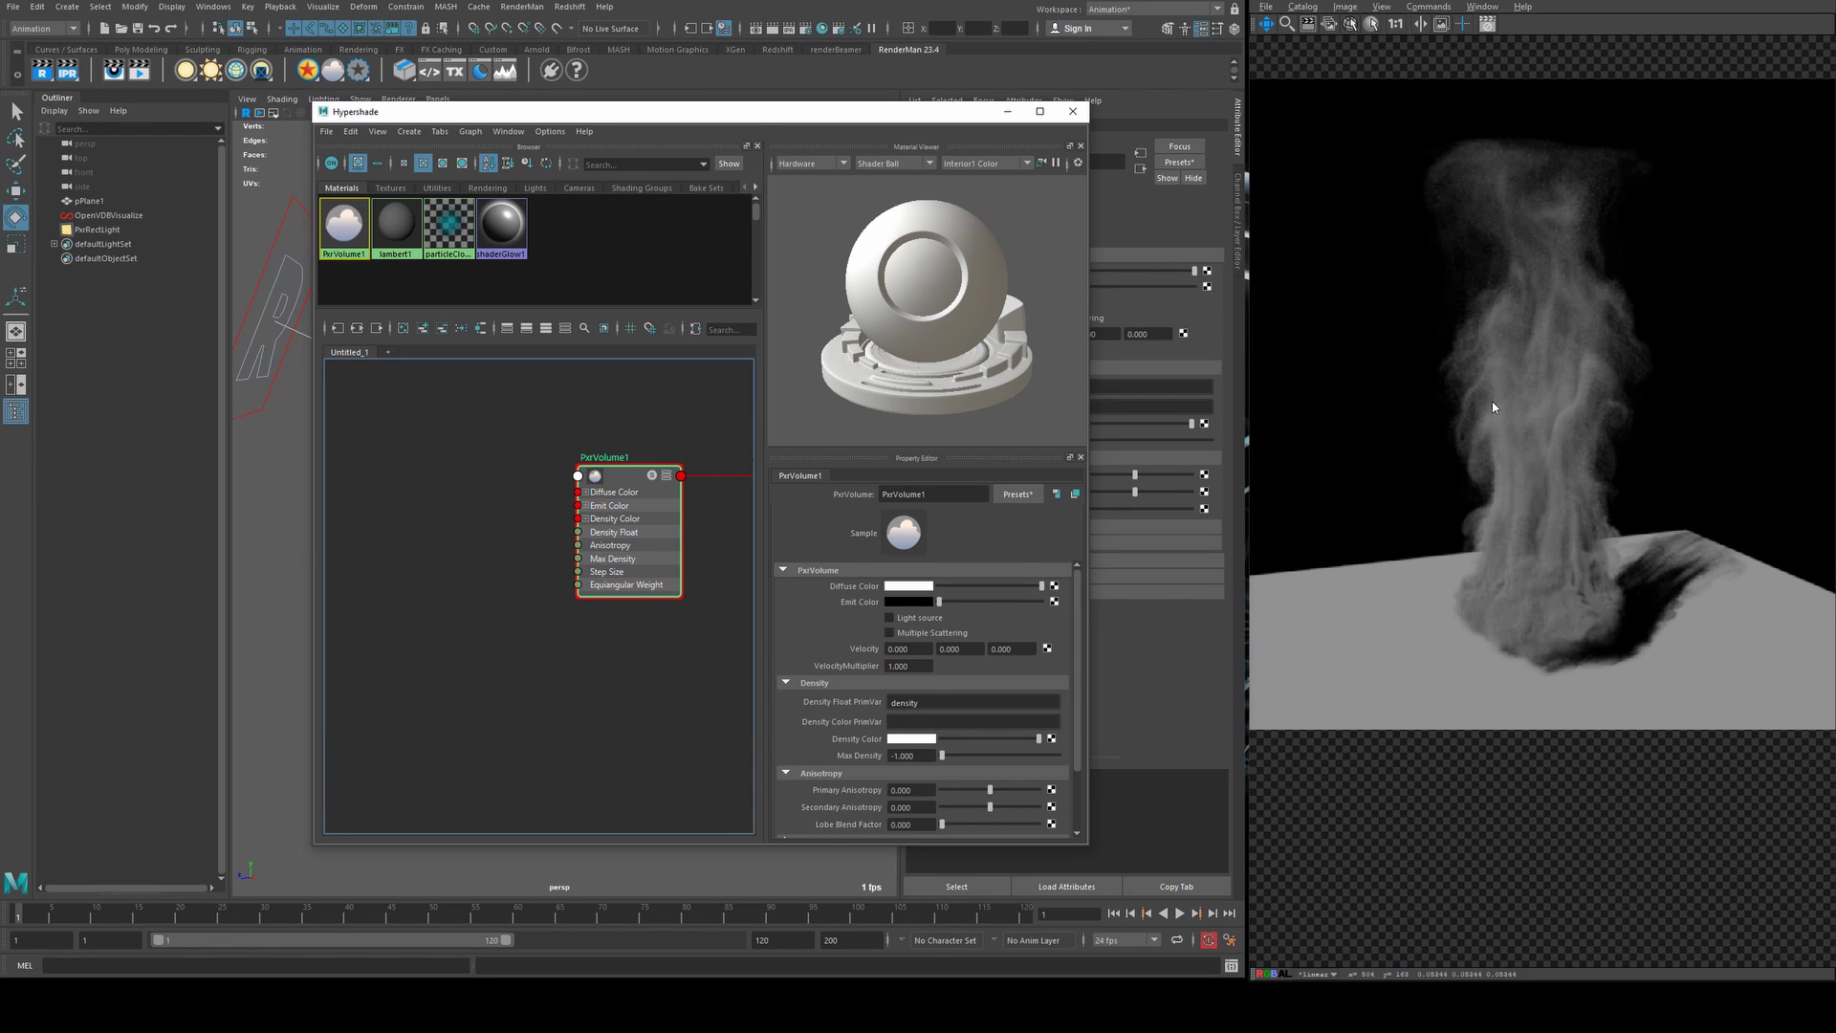
middle_click_drag(436, 477, 451, 467, "alt")
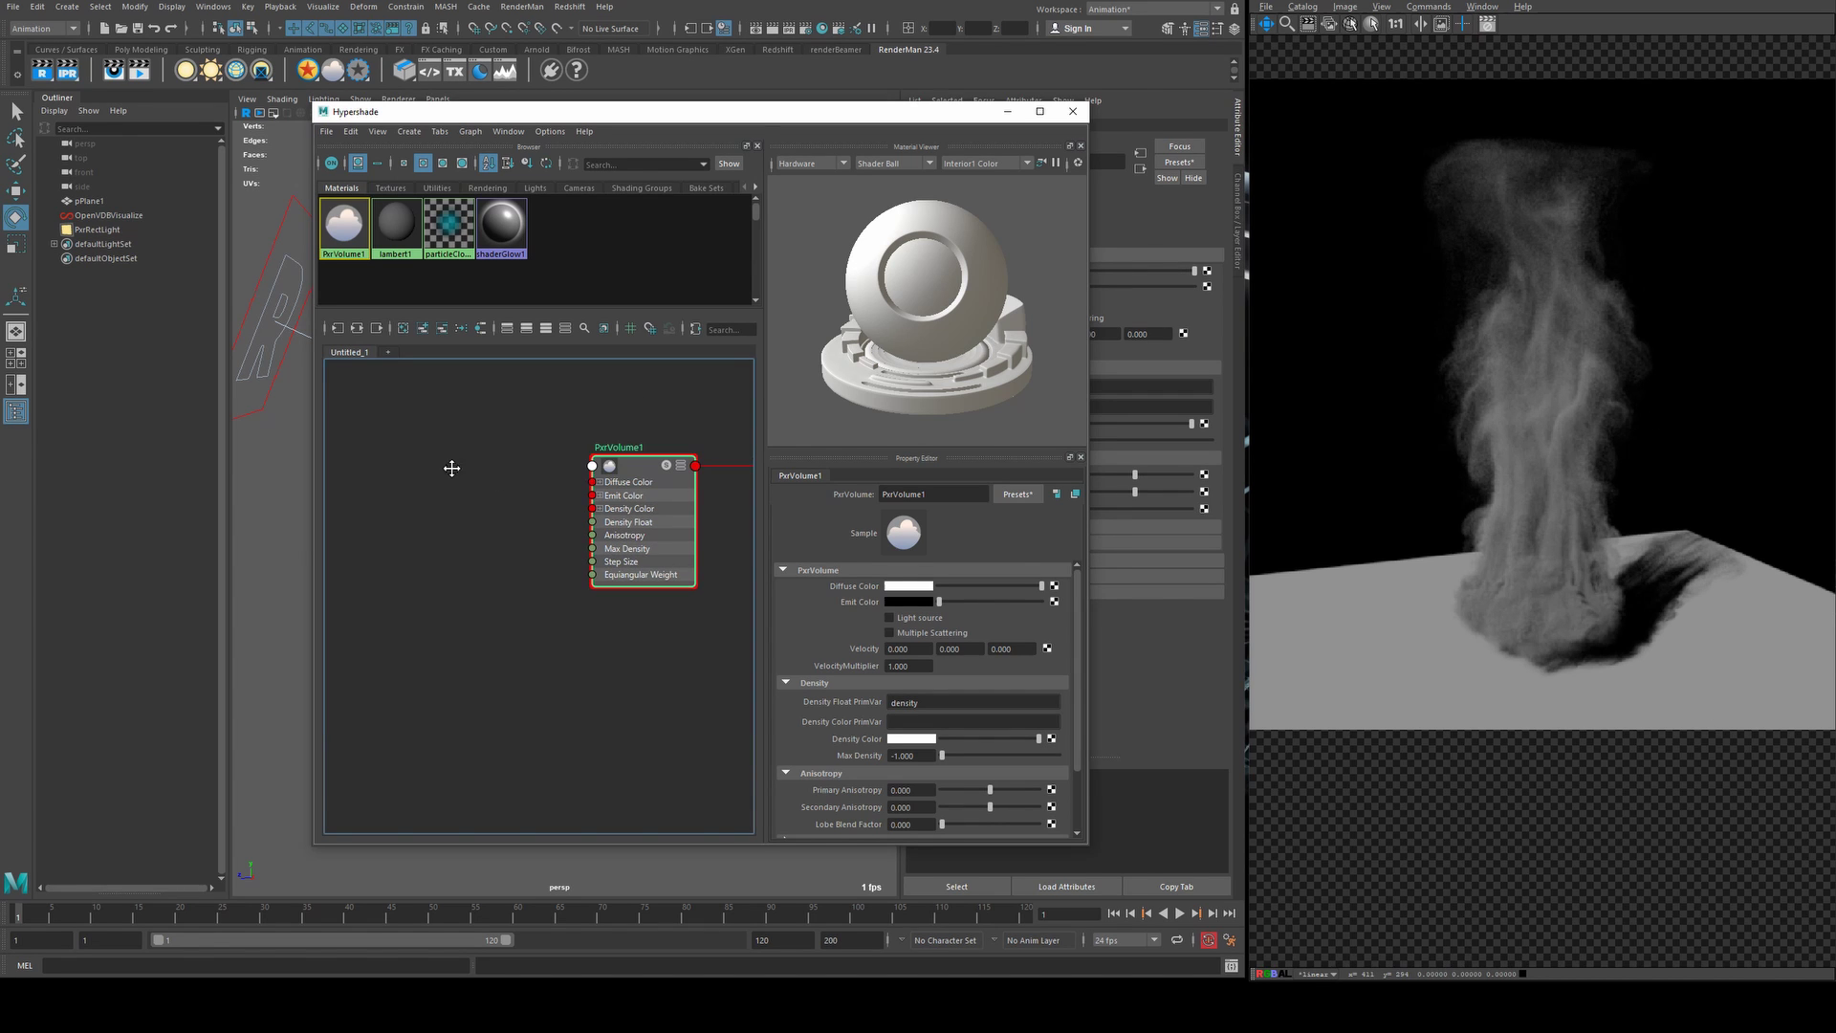
- Add a PxrPrimvar node on the input side of PxrVolume1 and set its variable name to temperature
left_click(443, 466)
key("Tab")
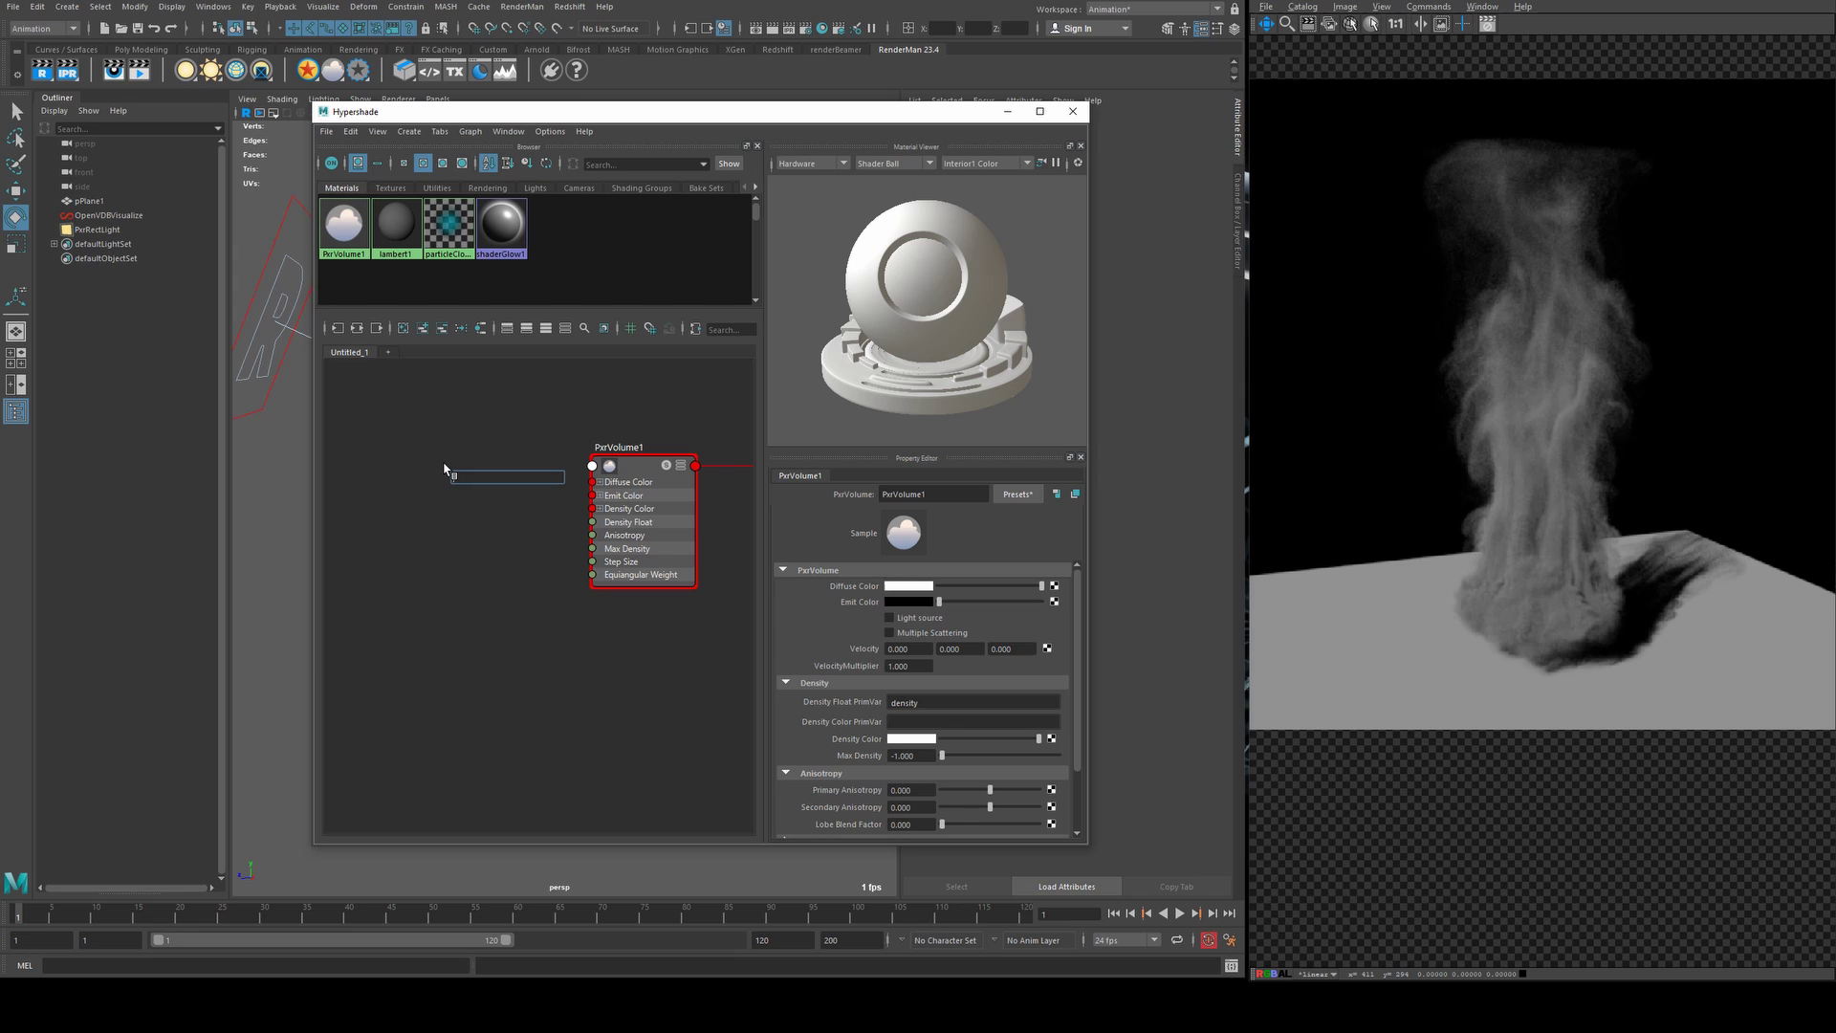
type("pxrpri")
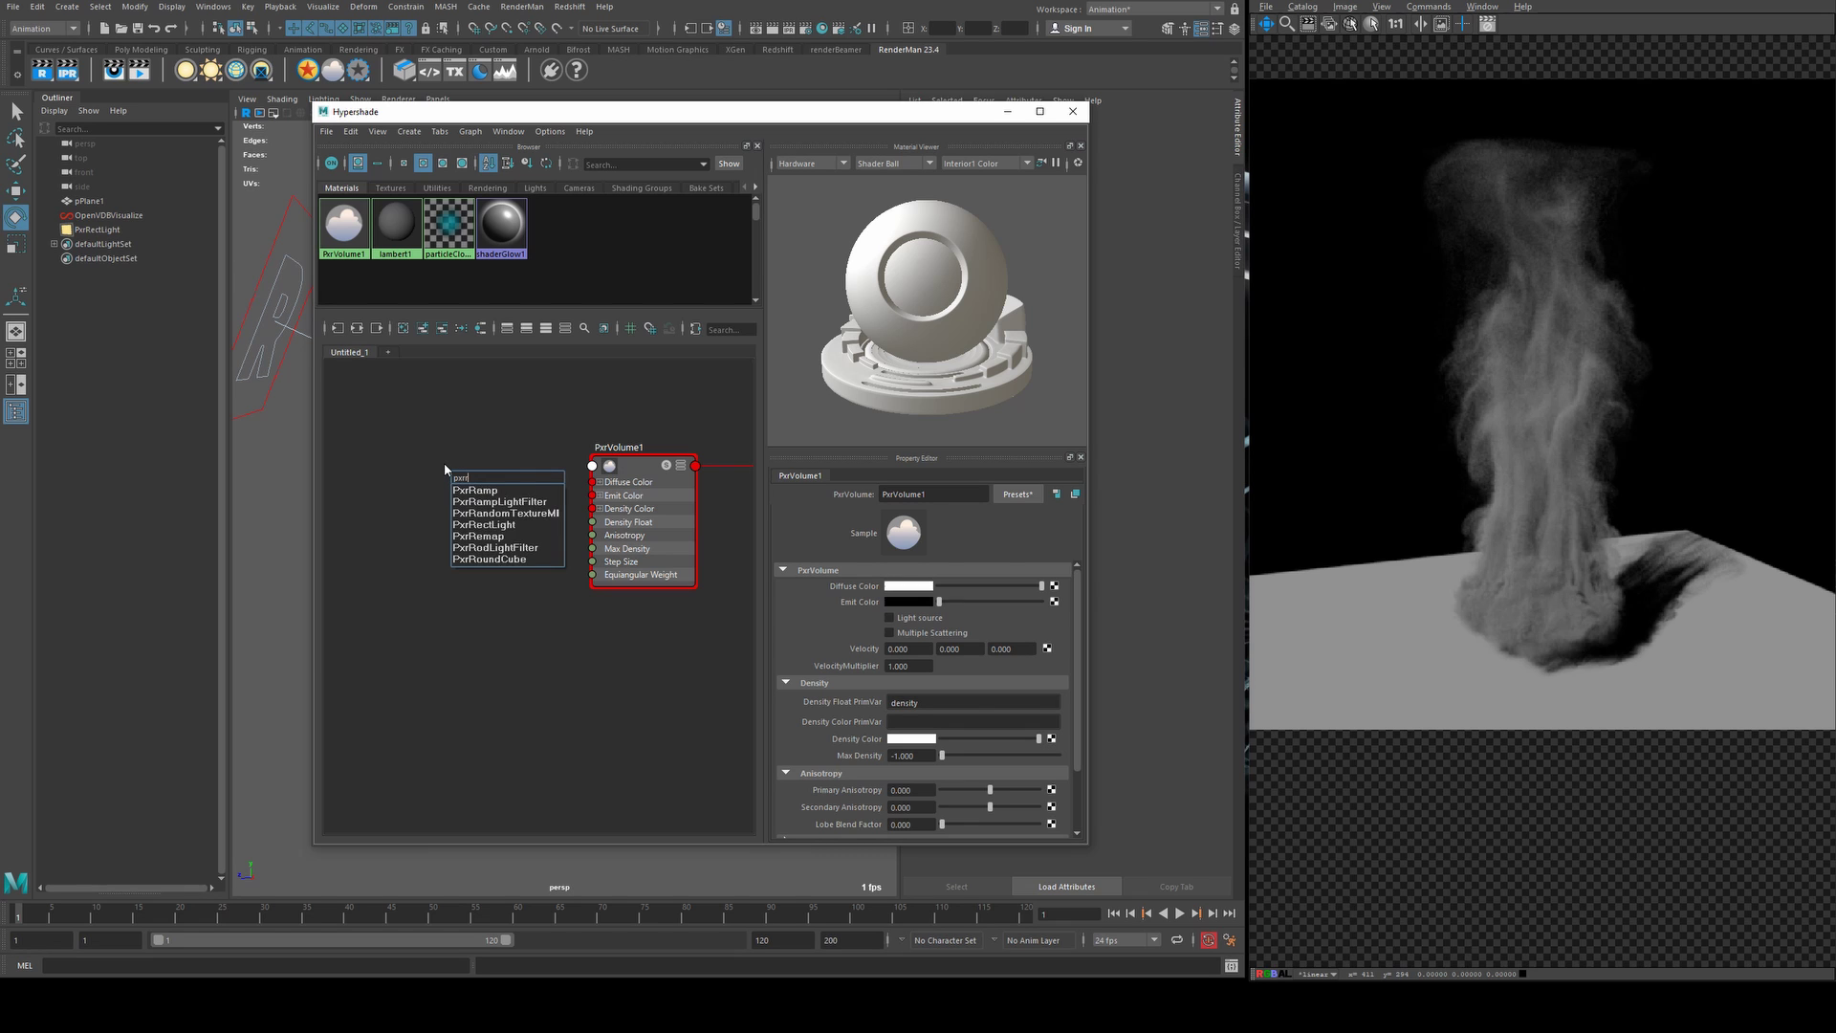
type("mv")
key("Return")
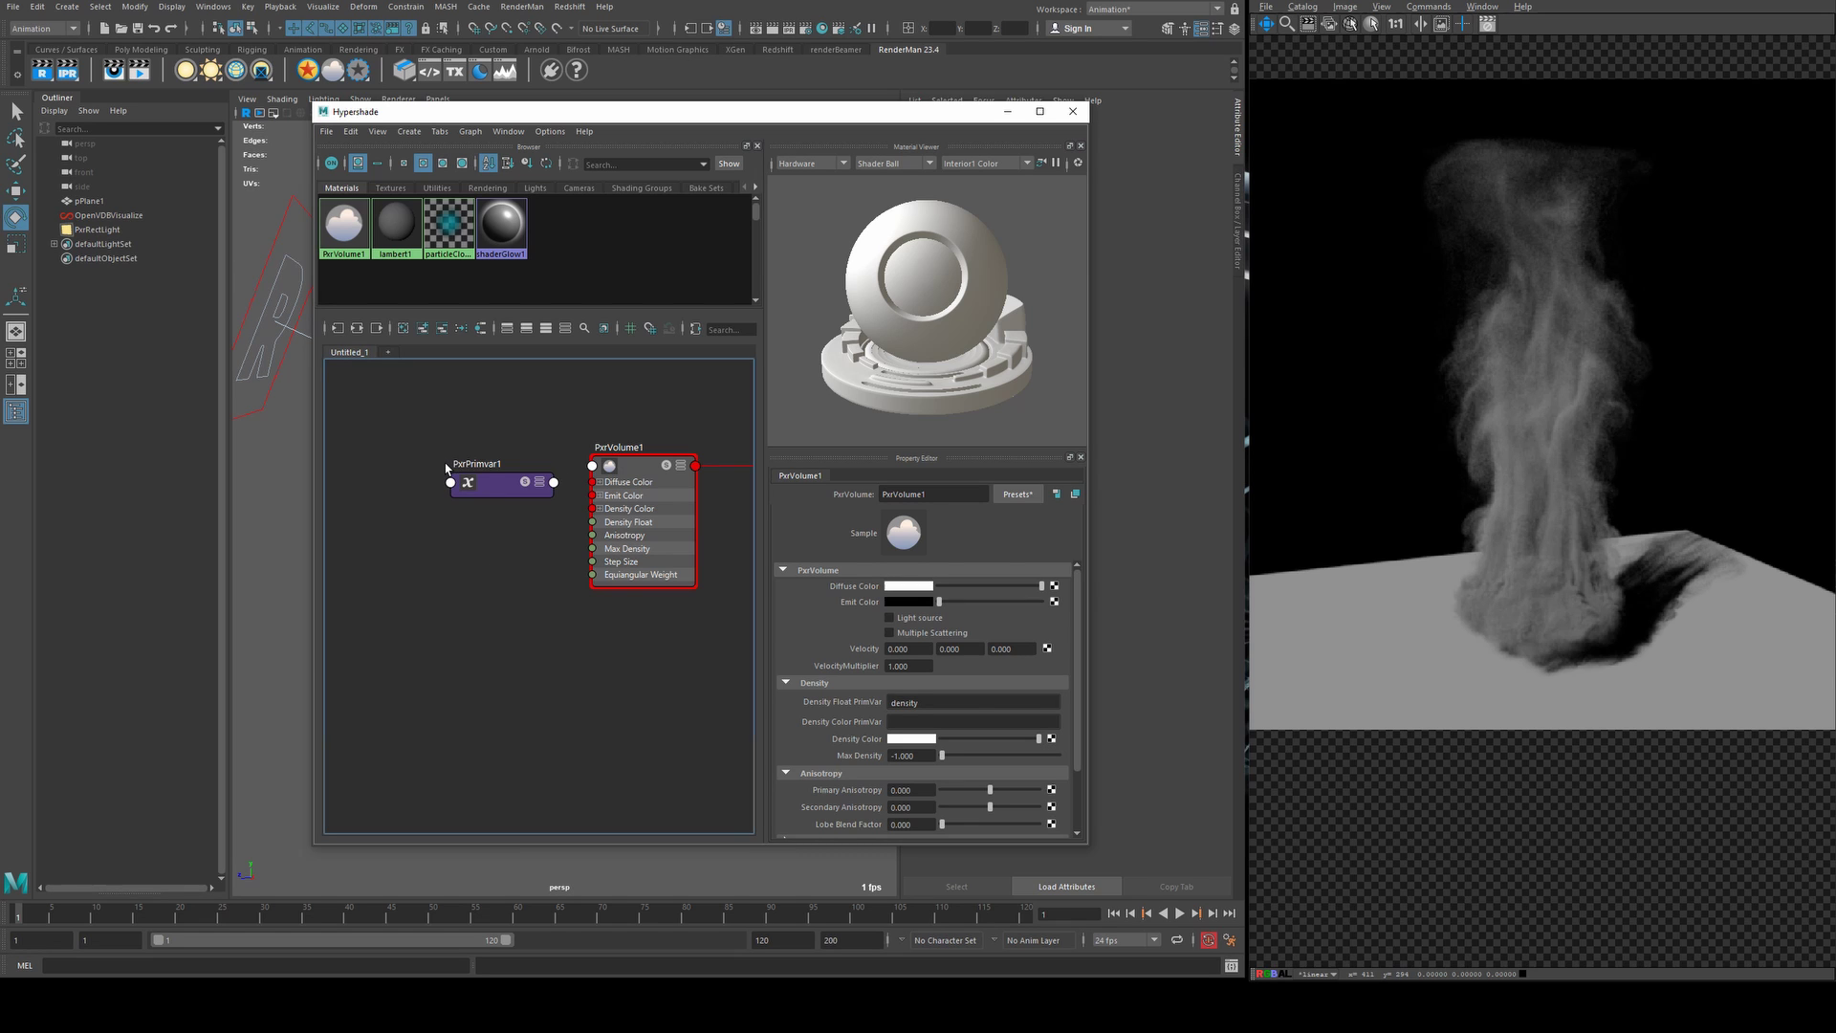
left_click_drag(477, 488, 402, 505)
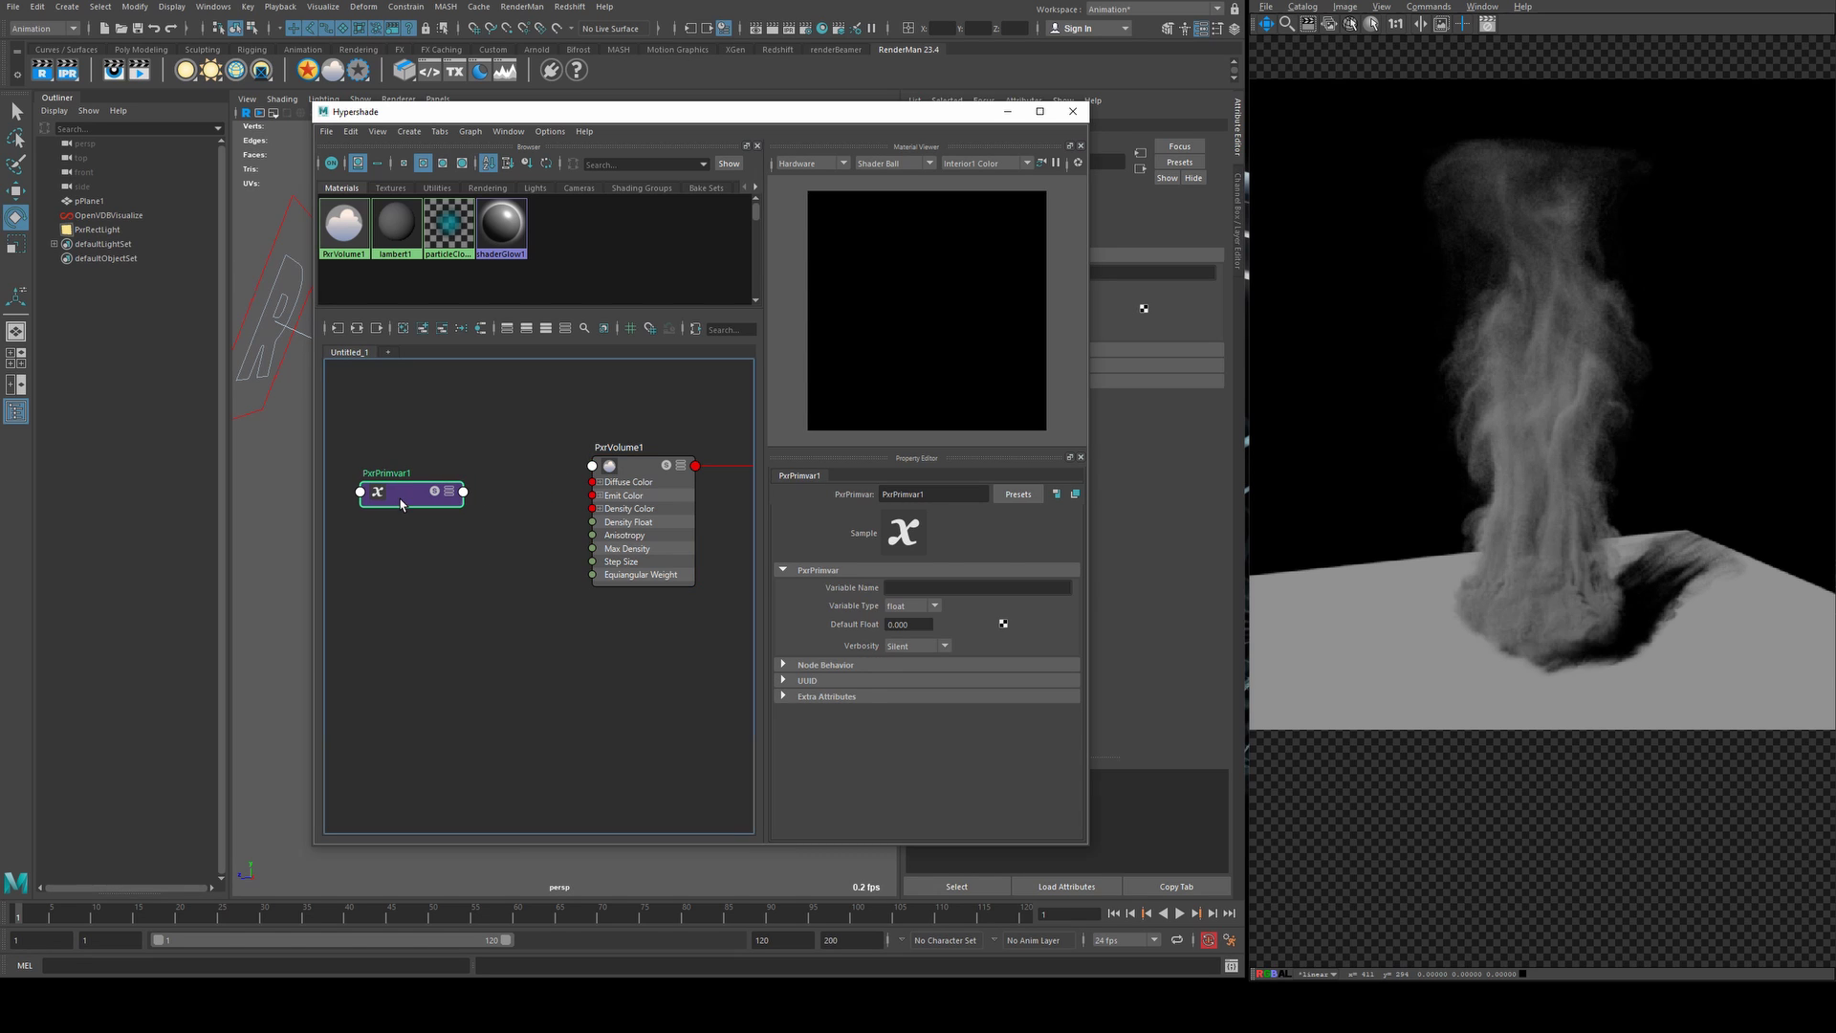
left_click(906, 585)
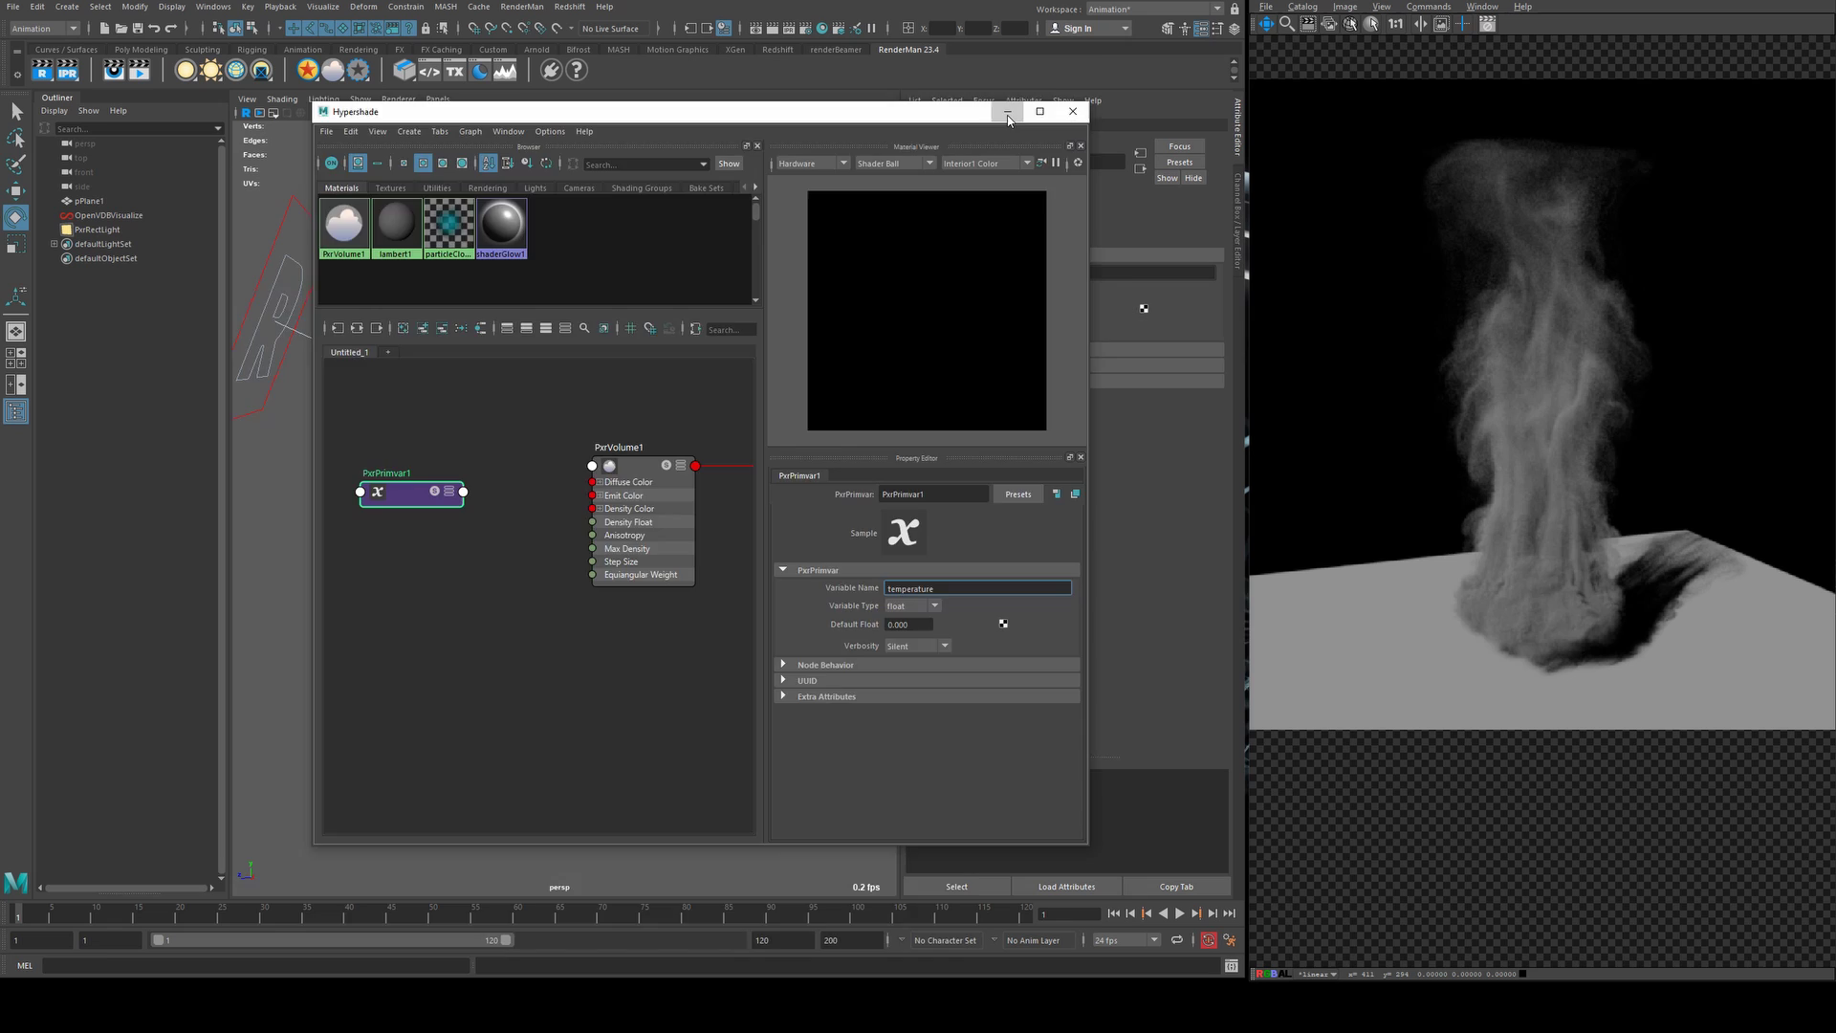
- Check which primitive variables the OpenVDBVisualize volume exports, with the primvar node's outputs expanded, and return to the shader graph
left_click(1073, 111)
left_click(572, 425)
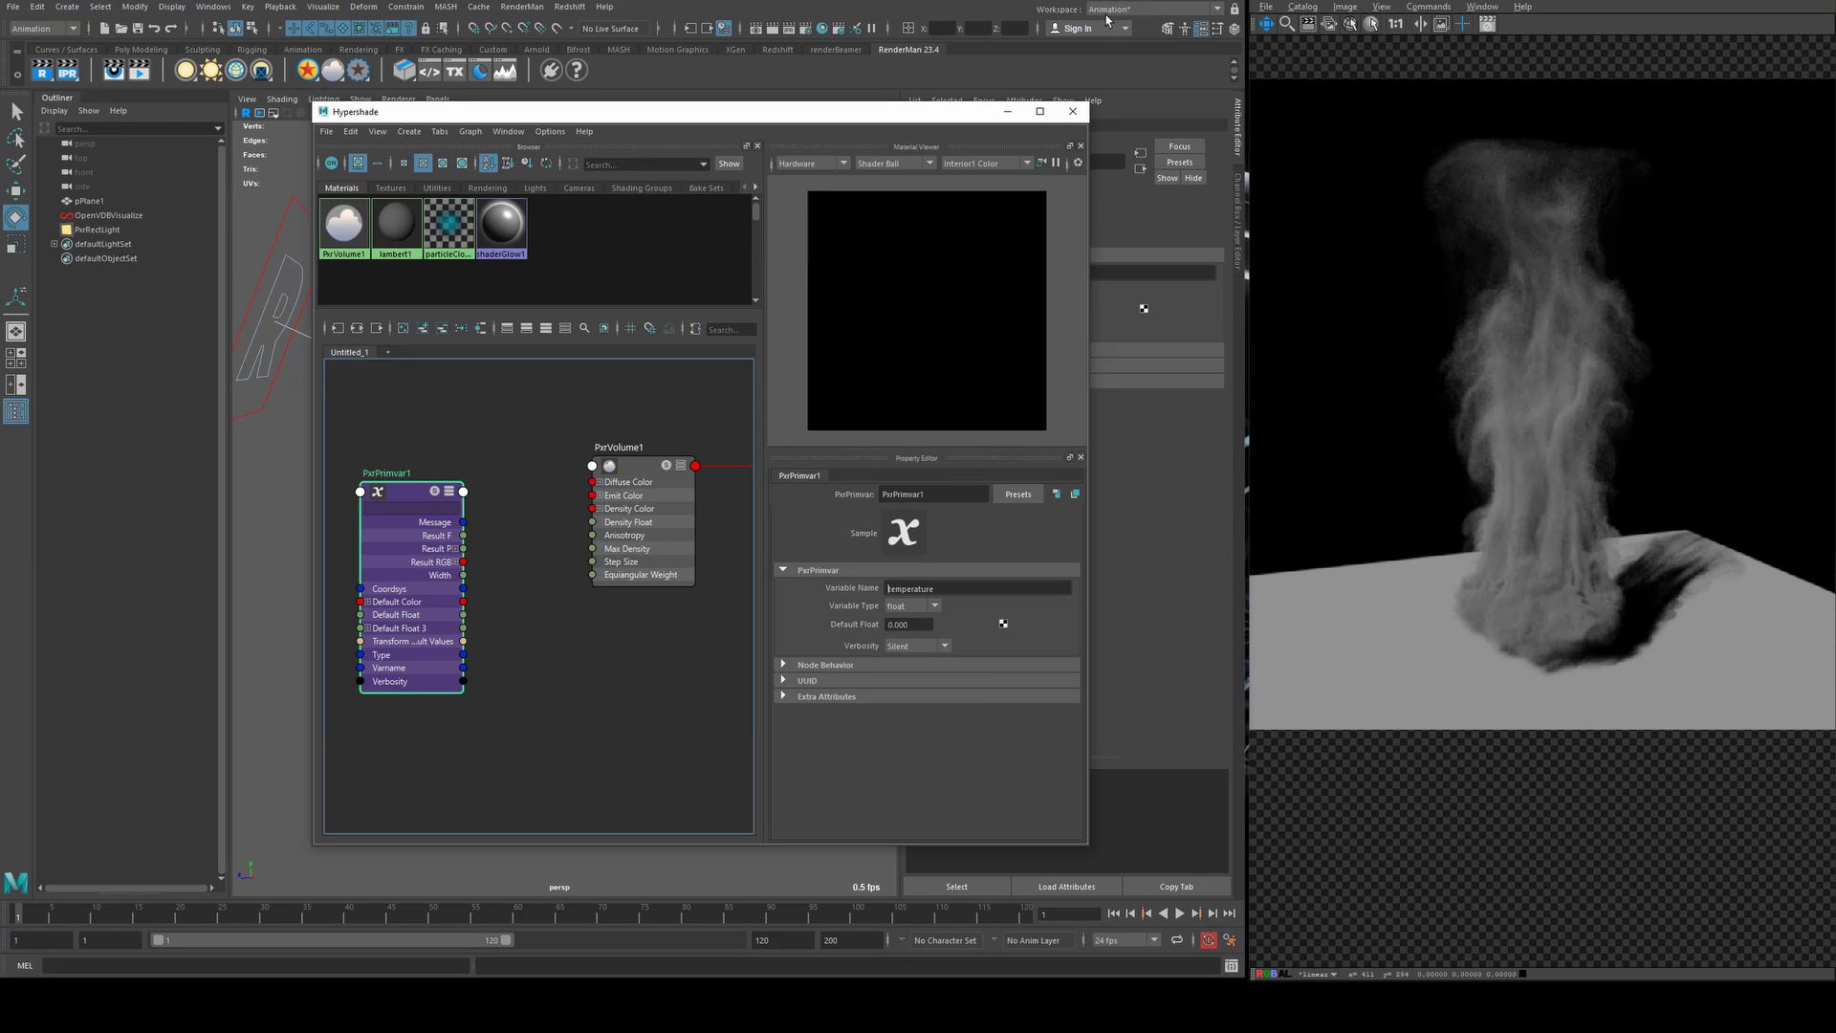
left_click(1012, 108)
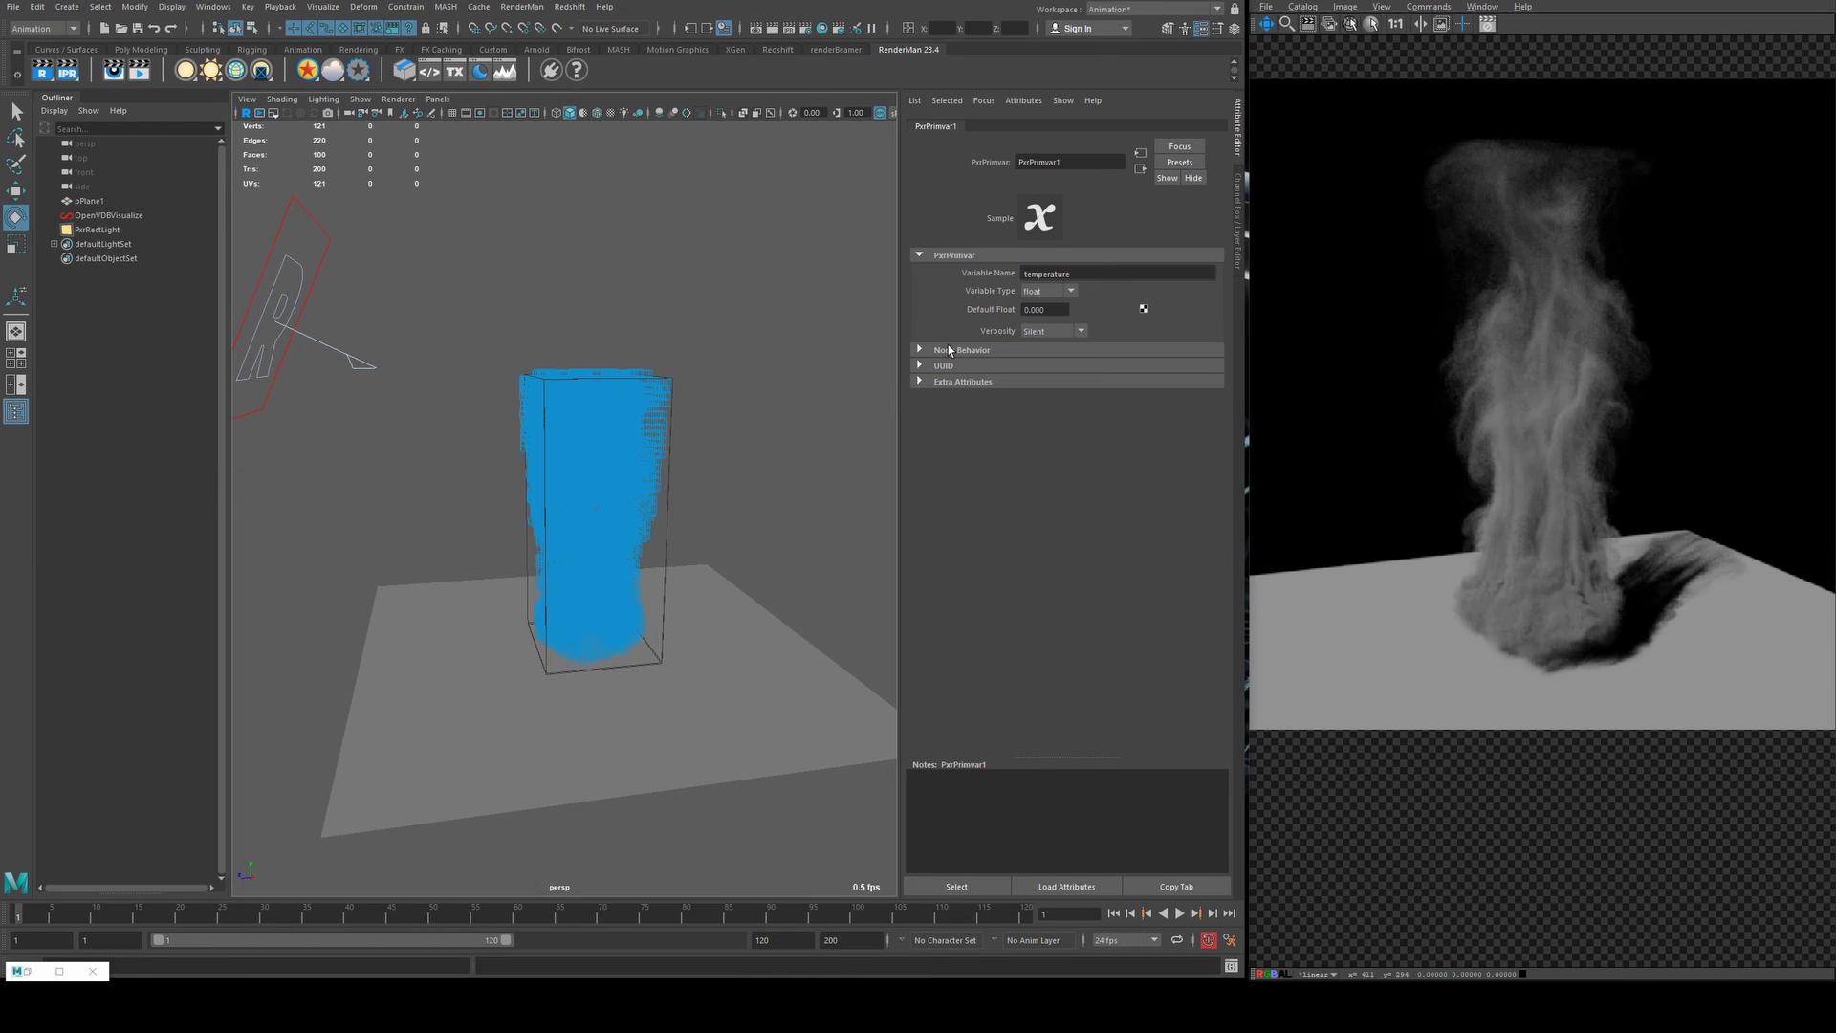
left_click(615, 438)
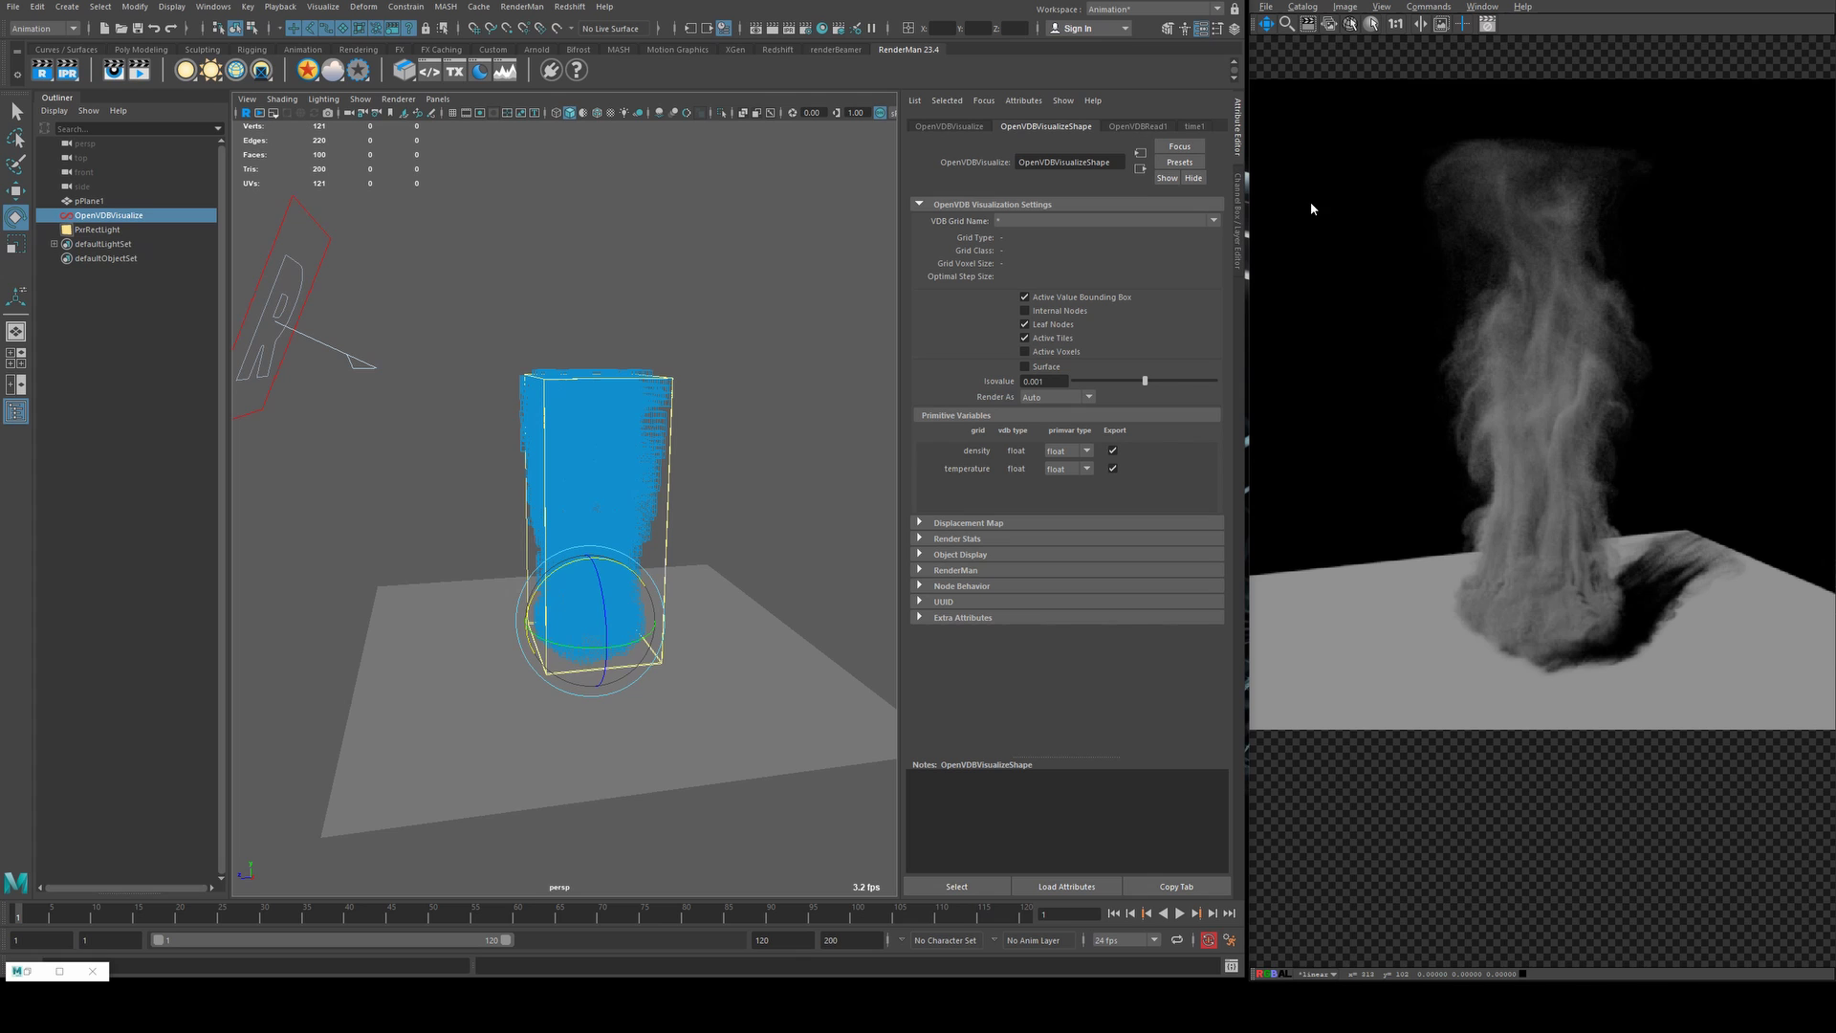
left_click(27, 971)
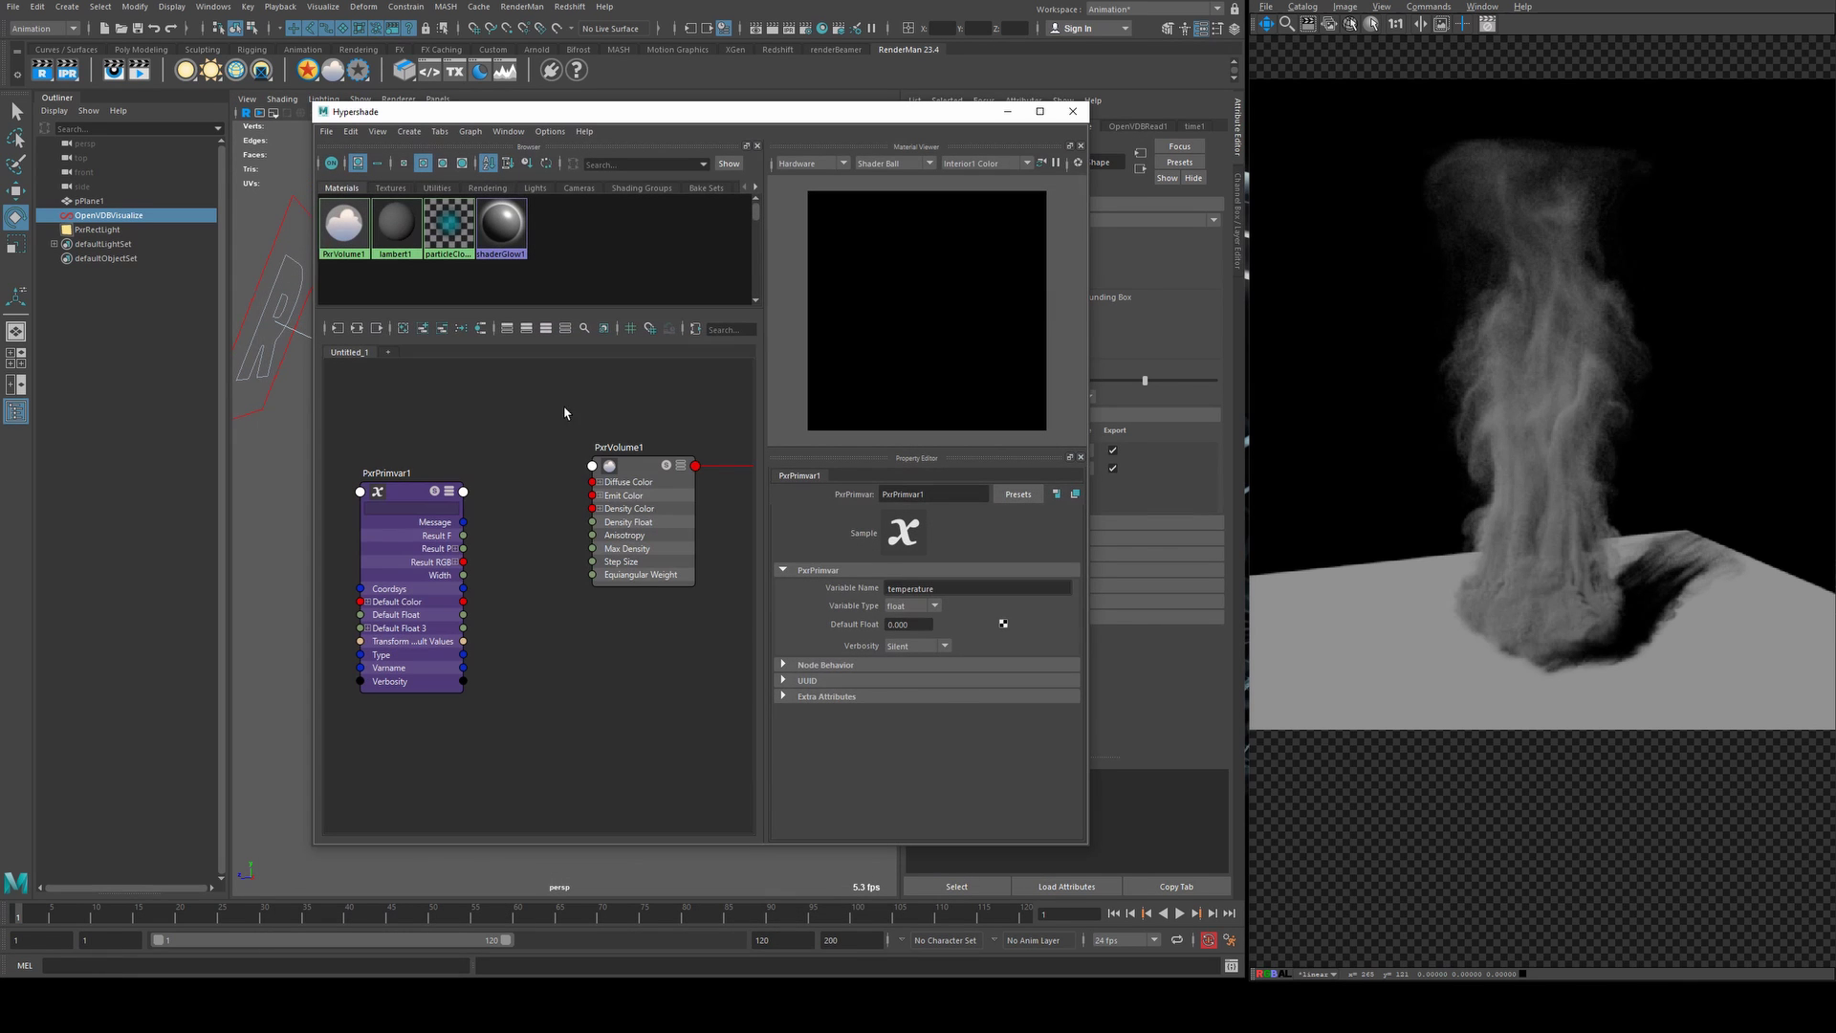
- Connect PxrPrimvar1's Result RGB to PxrVolume1's Emit Color, set the variable type to color and start an interactive render
left_click_drag(464, 561, 607, 496)
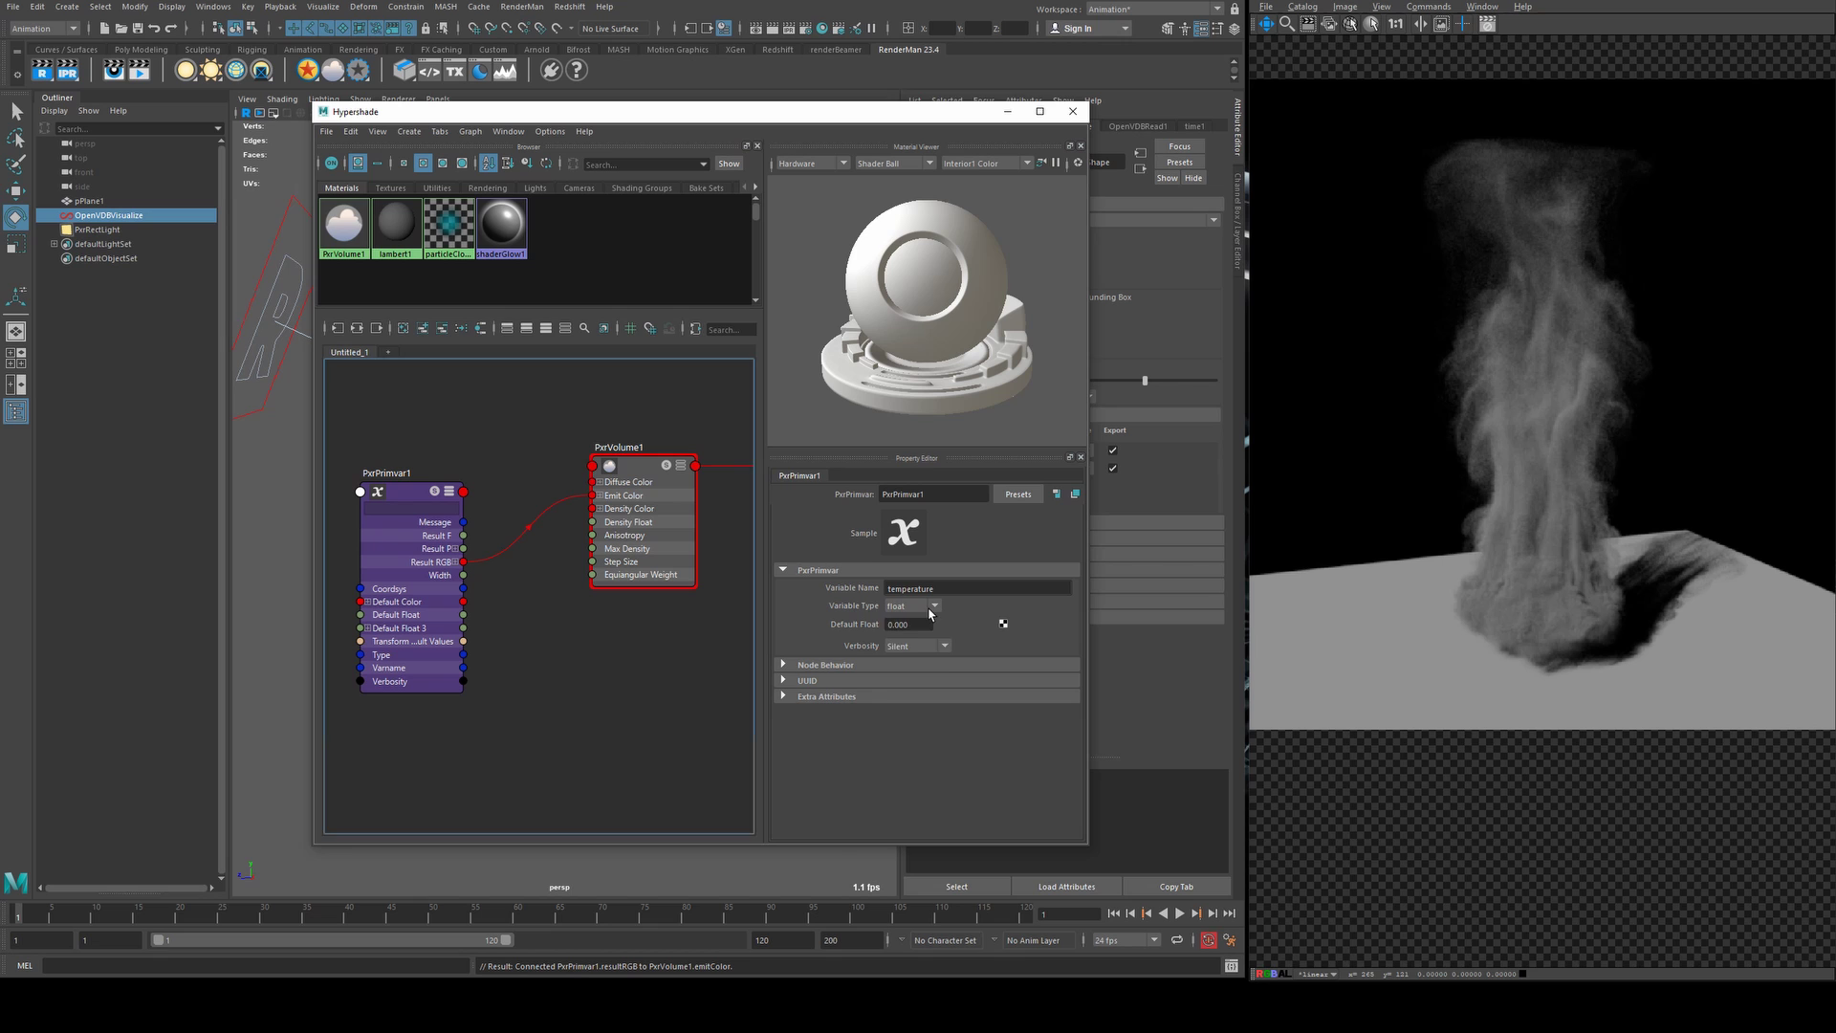
left_click(929, 607)
left_click(915, 653)
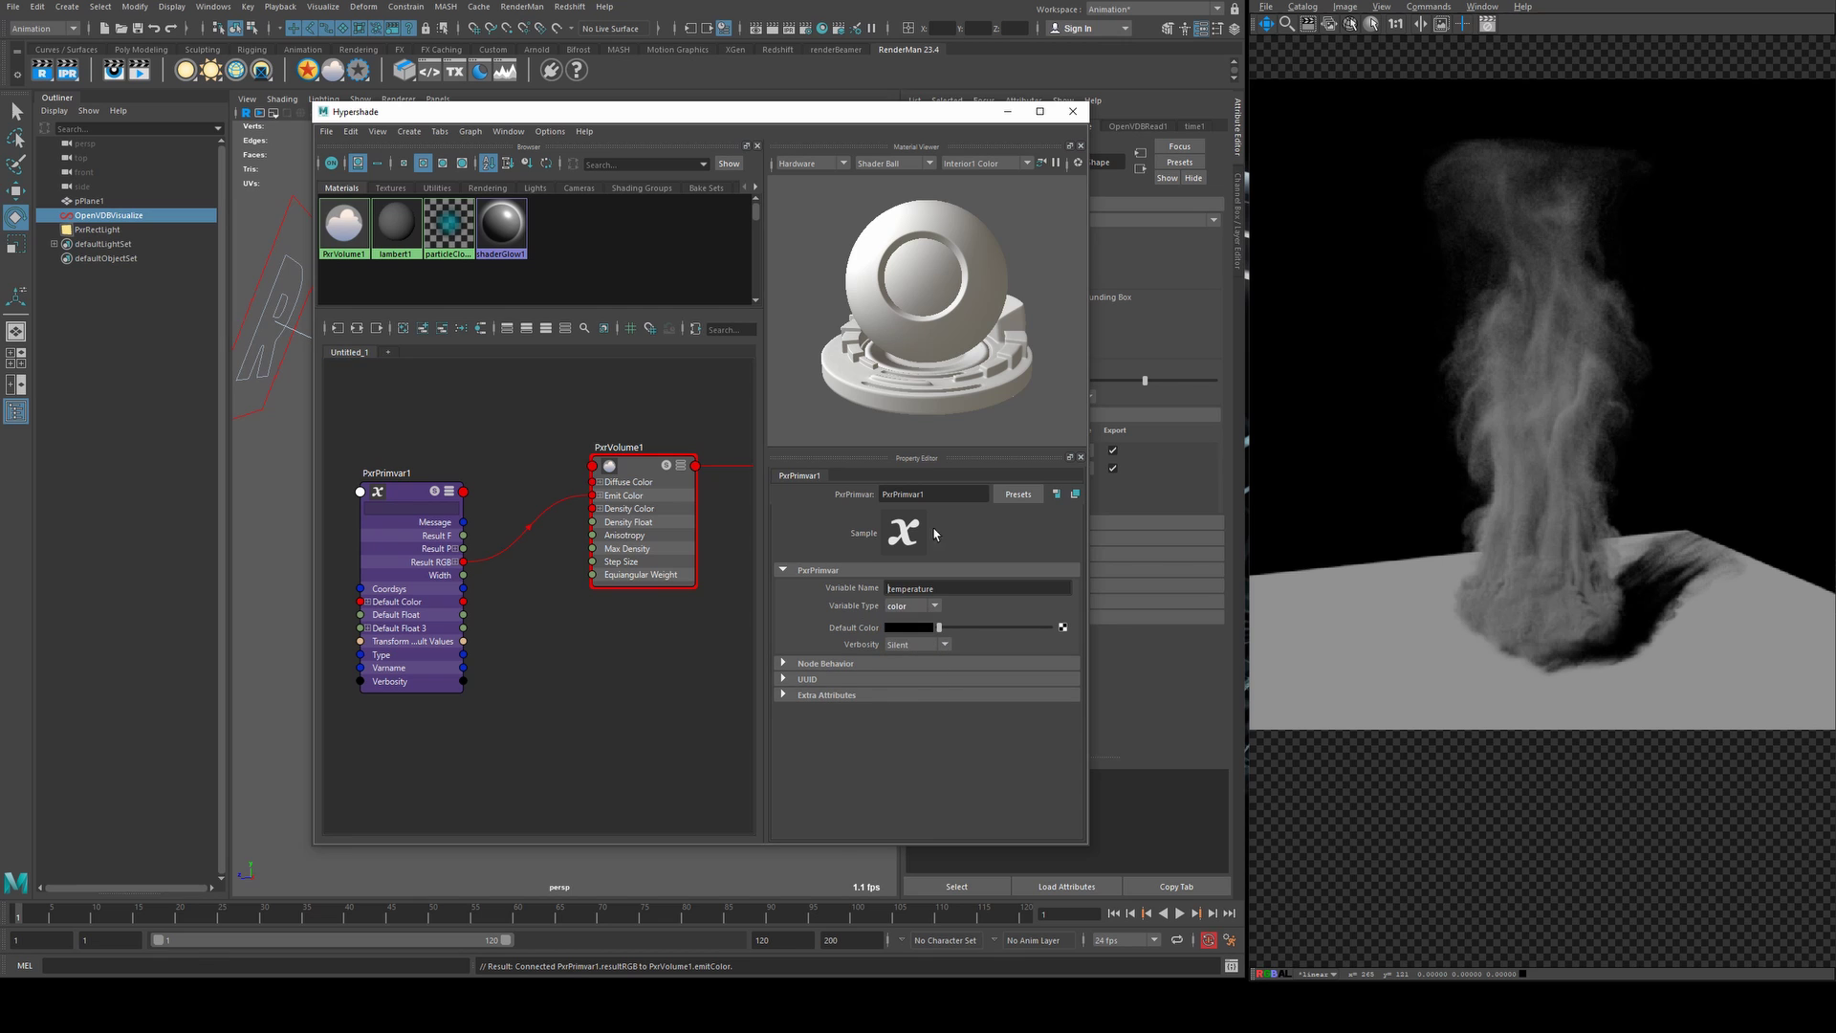
left_click(68, 69)
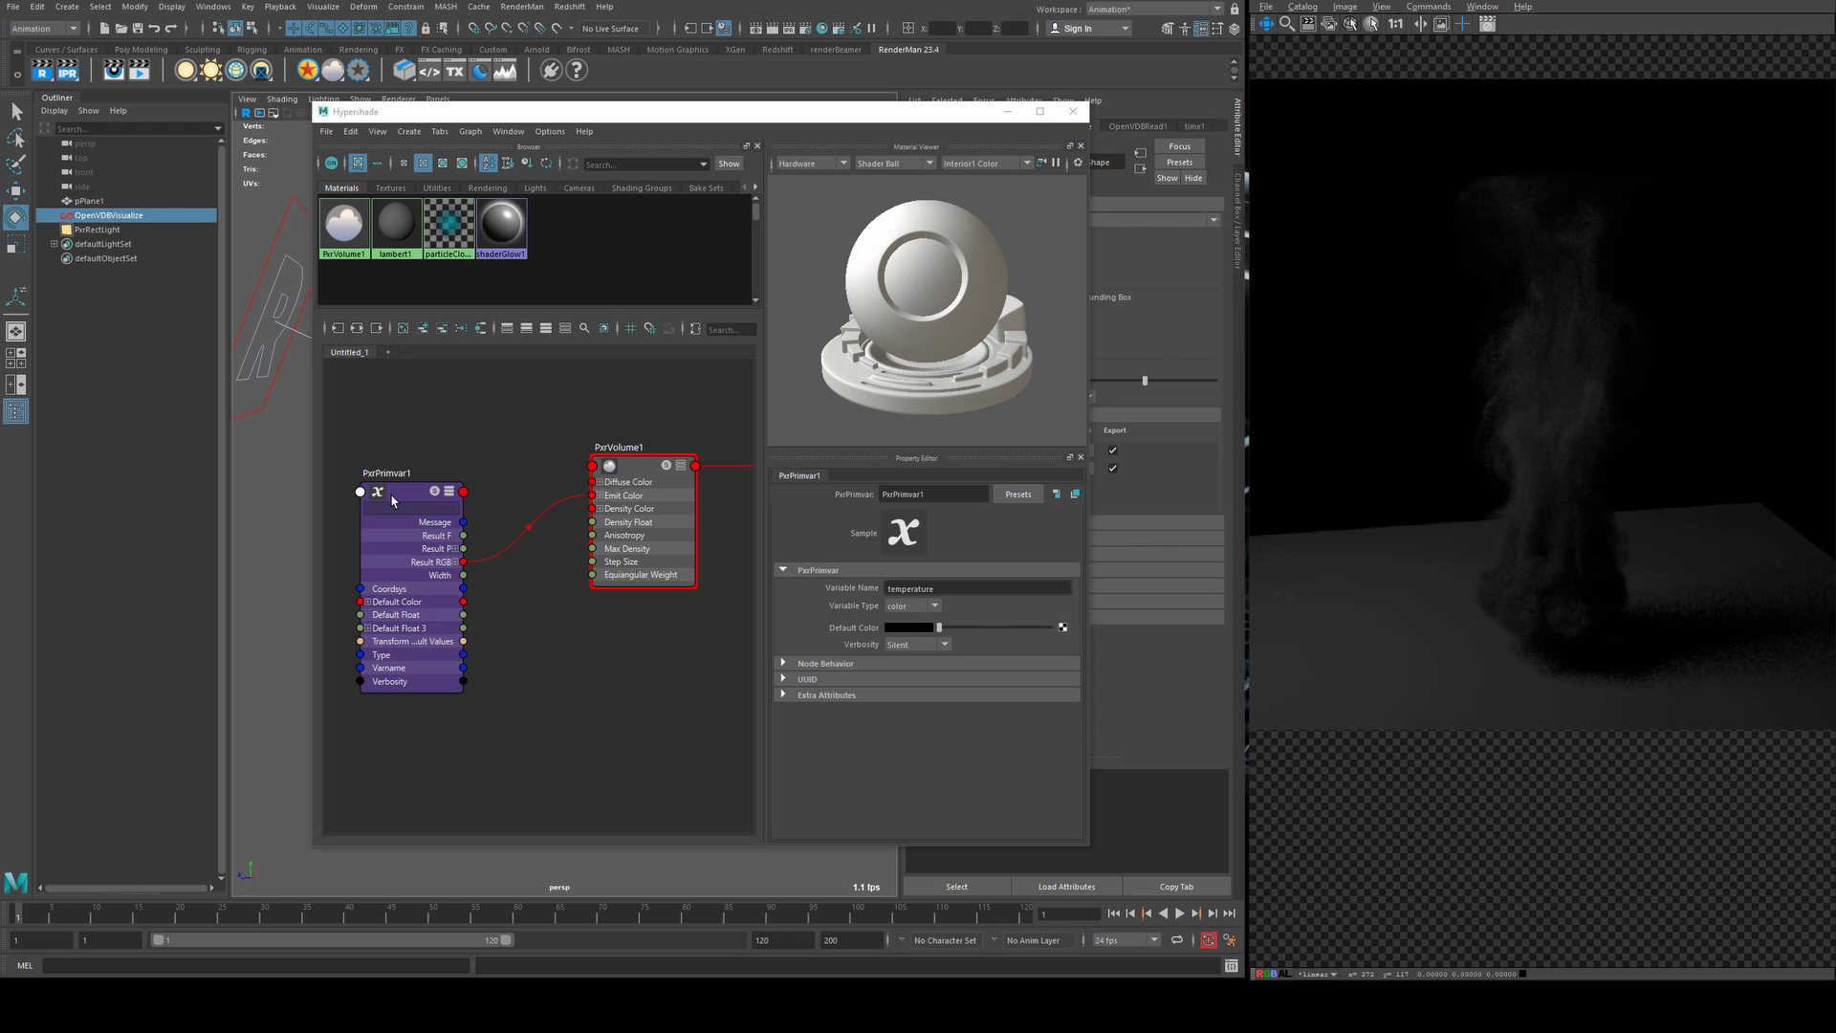
- Set PxrPrimvar1's variable type to float and widen the gap between it and PxrVolume1
left_click_drag(398, 498, 391, 473)
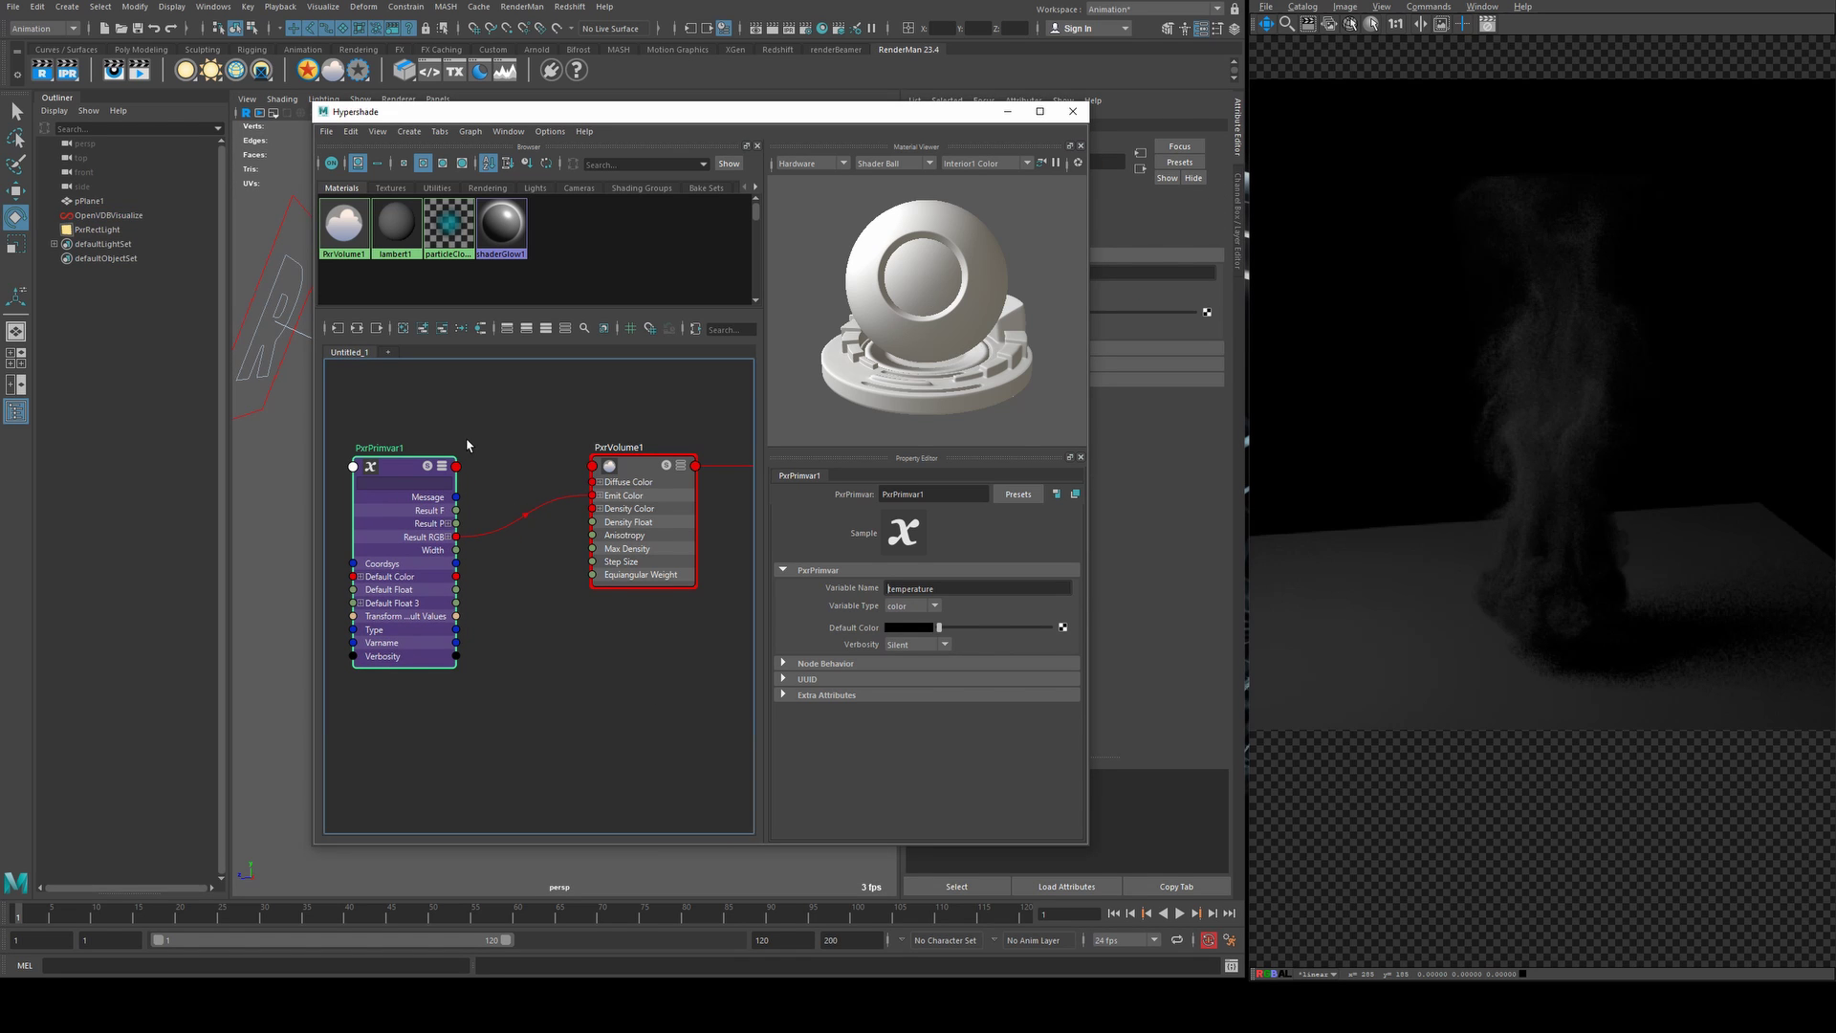
middle_click_drag(476, 441, 517, 436, "alt")
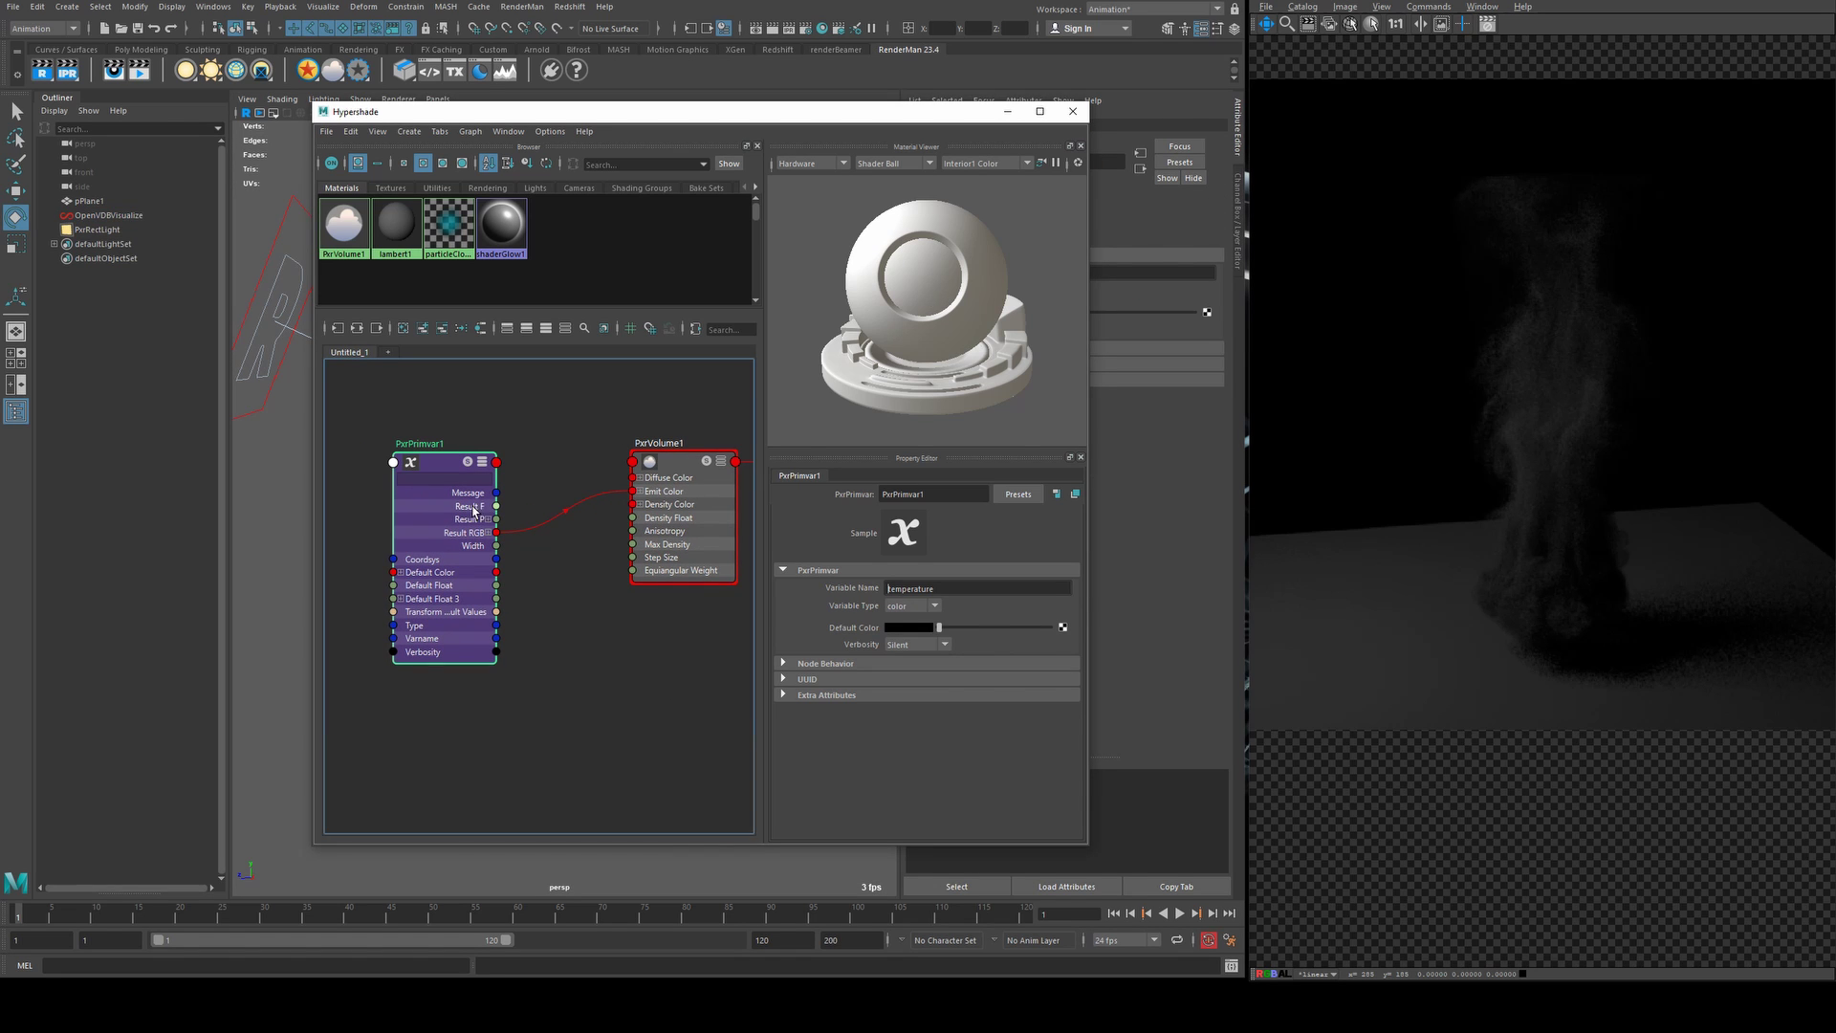
left_click(911, 605)
left_click(908, 621)
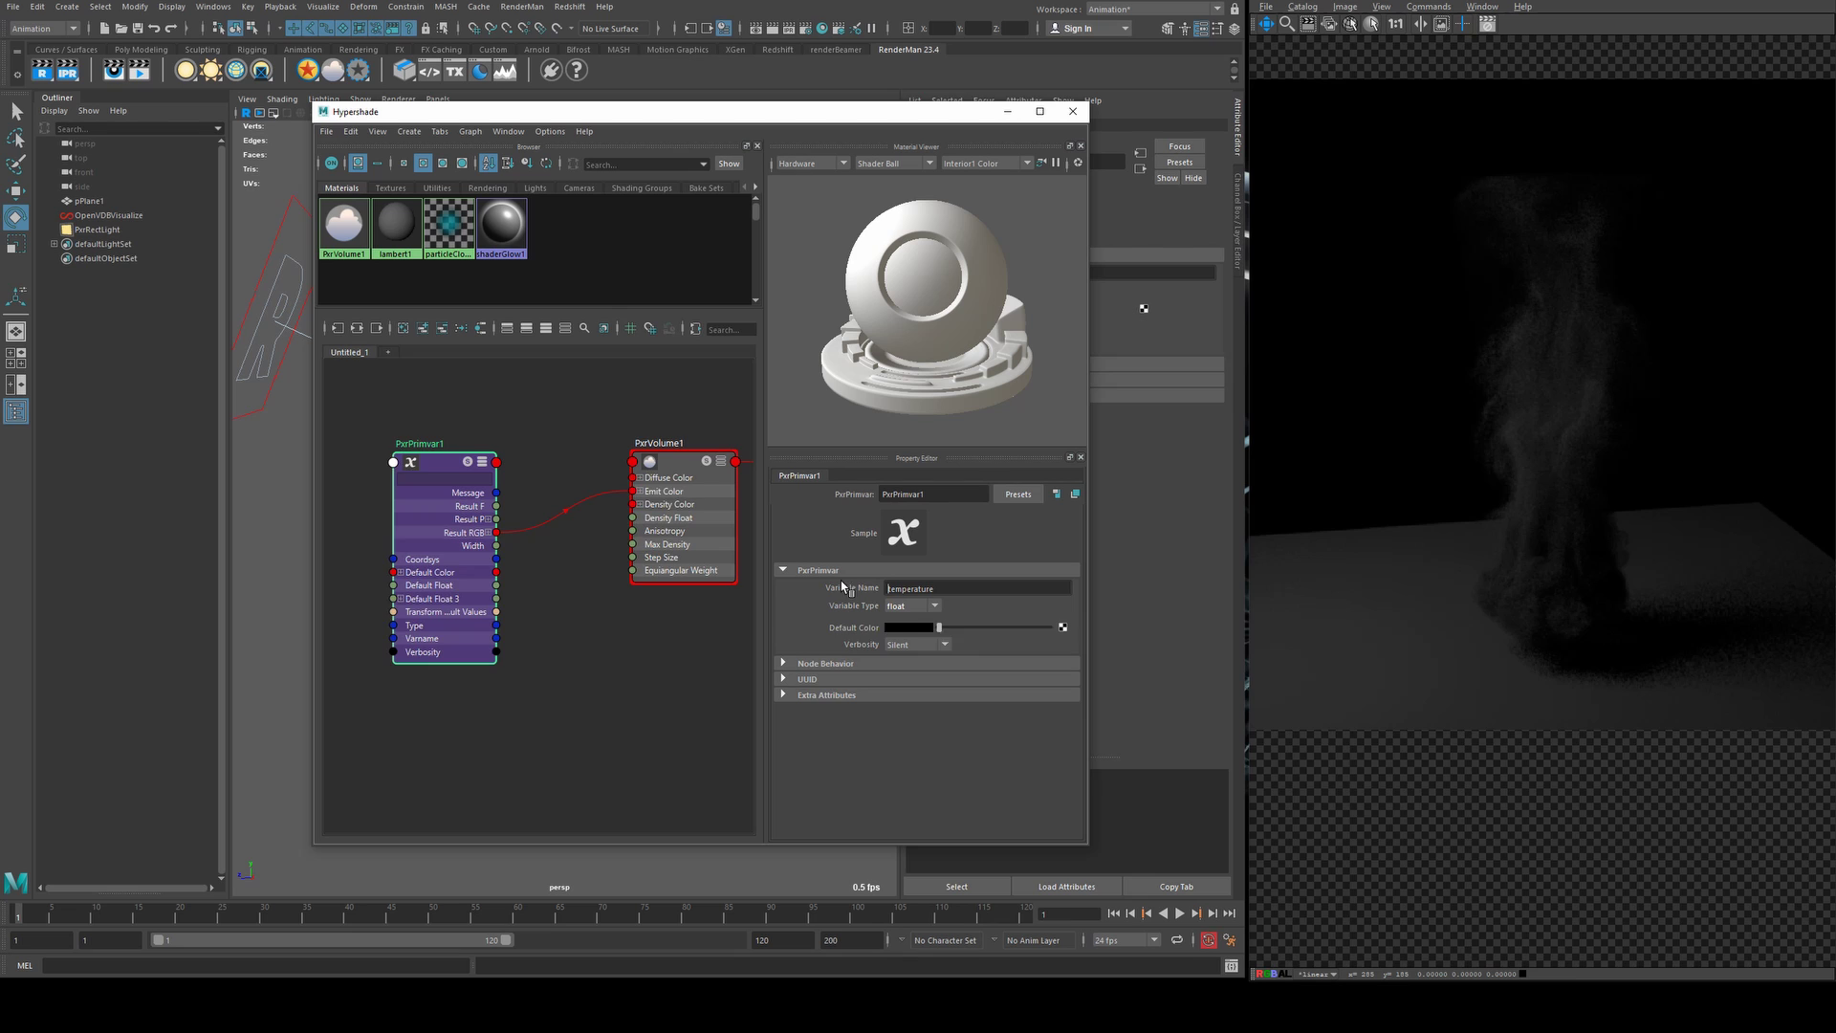
middle_click_drag(574, 418, 672, 427, "alt")
left_click_drag(533, 473, 343, 451)
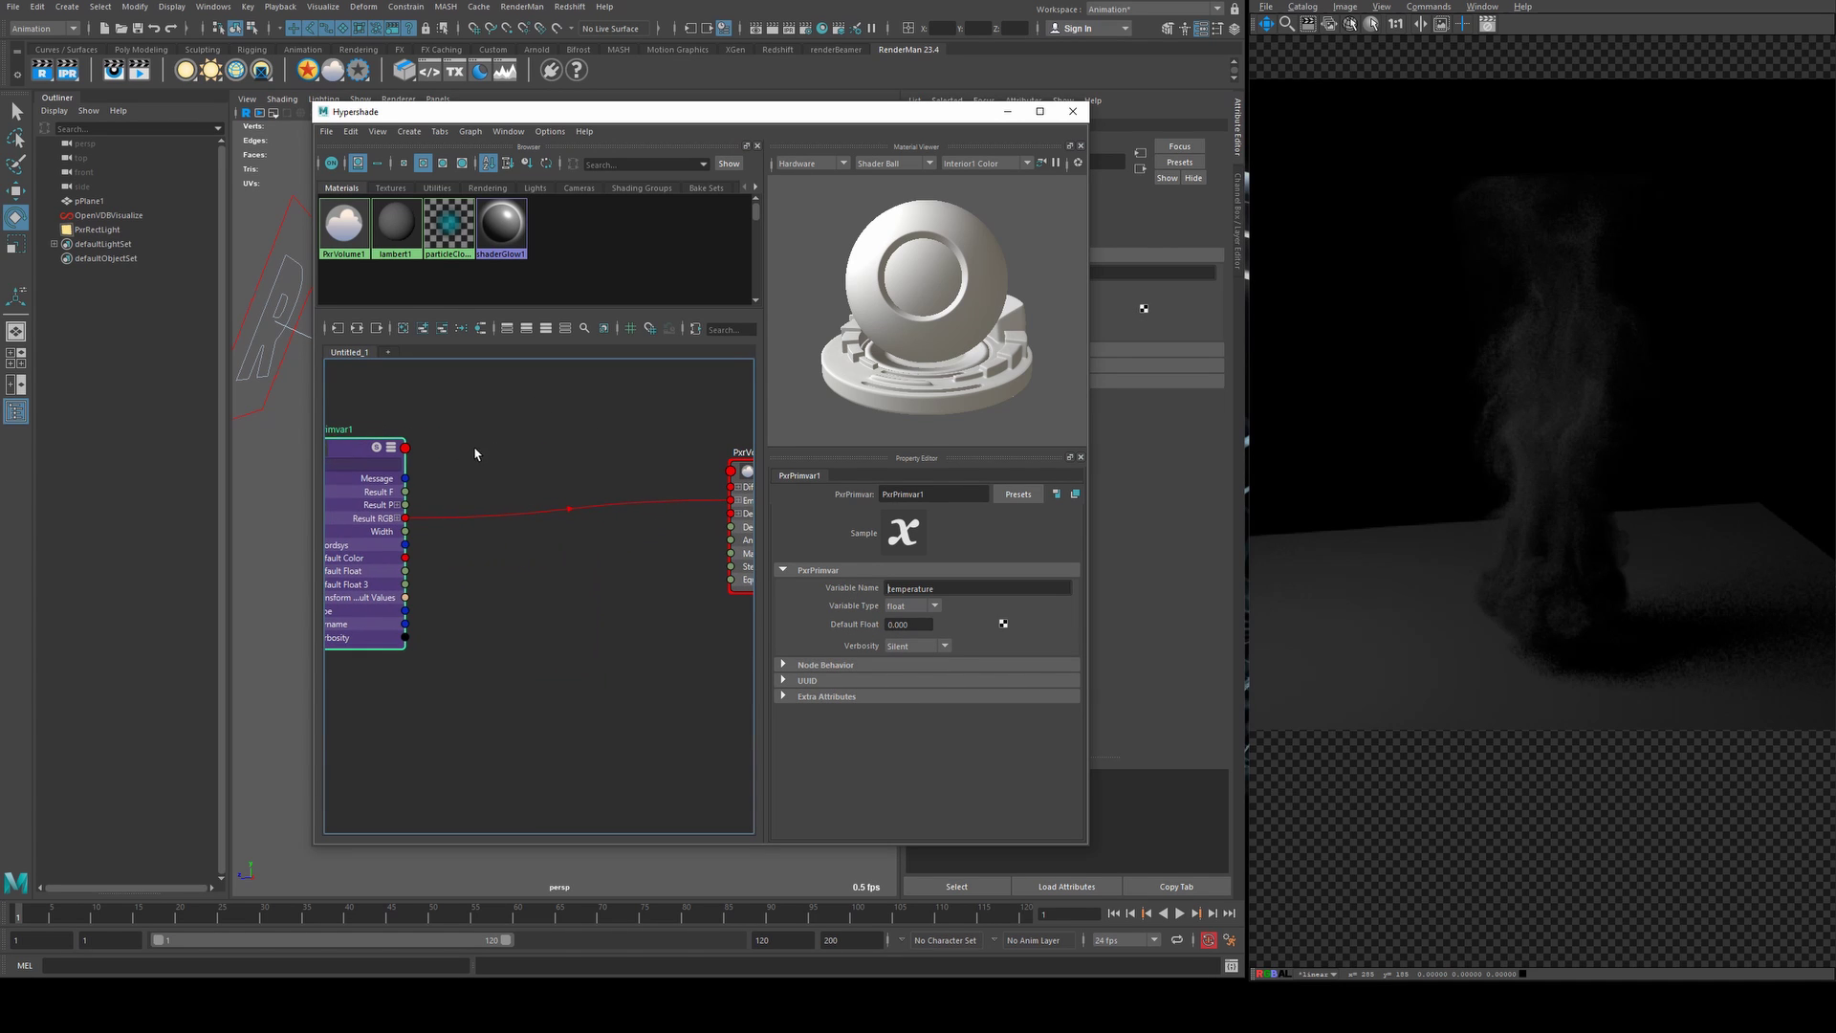
- Add a PxrRamp node between the primvar and the volume, and connect PxrPrimvar1's Result F to its Spline Map
left_click(565, 509)
key("Tab")
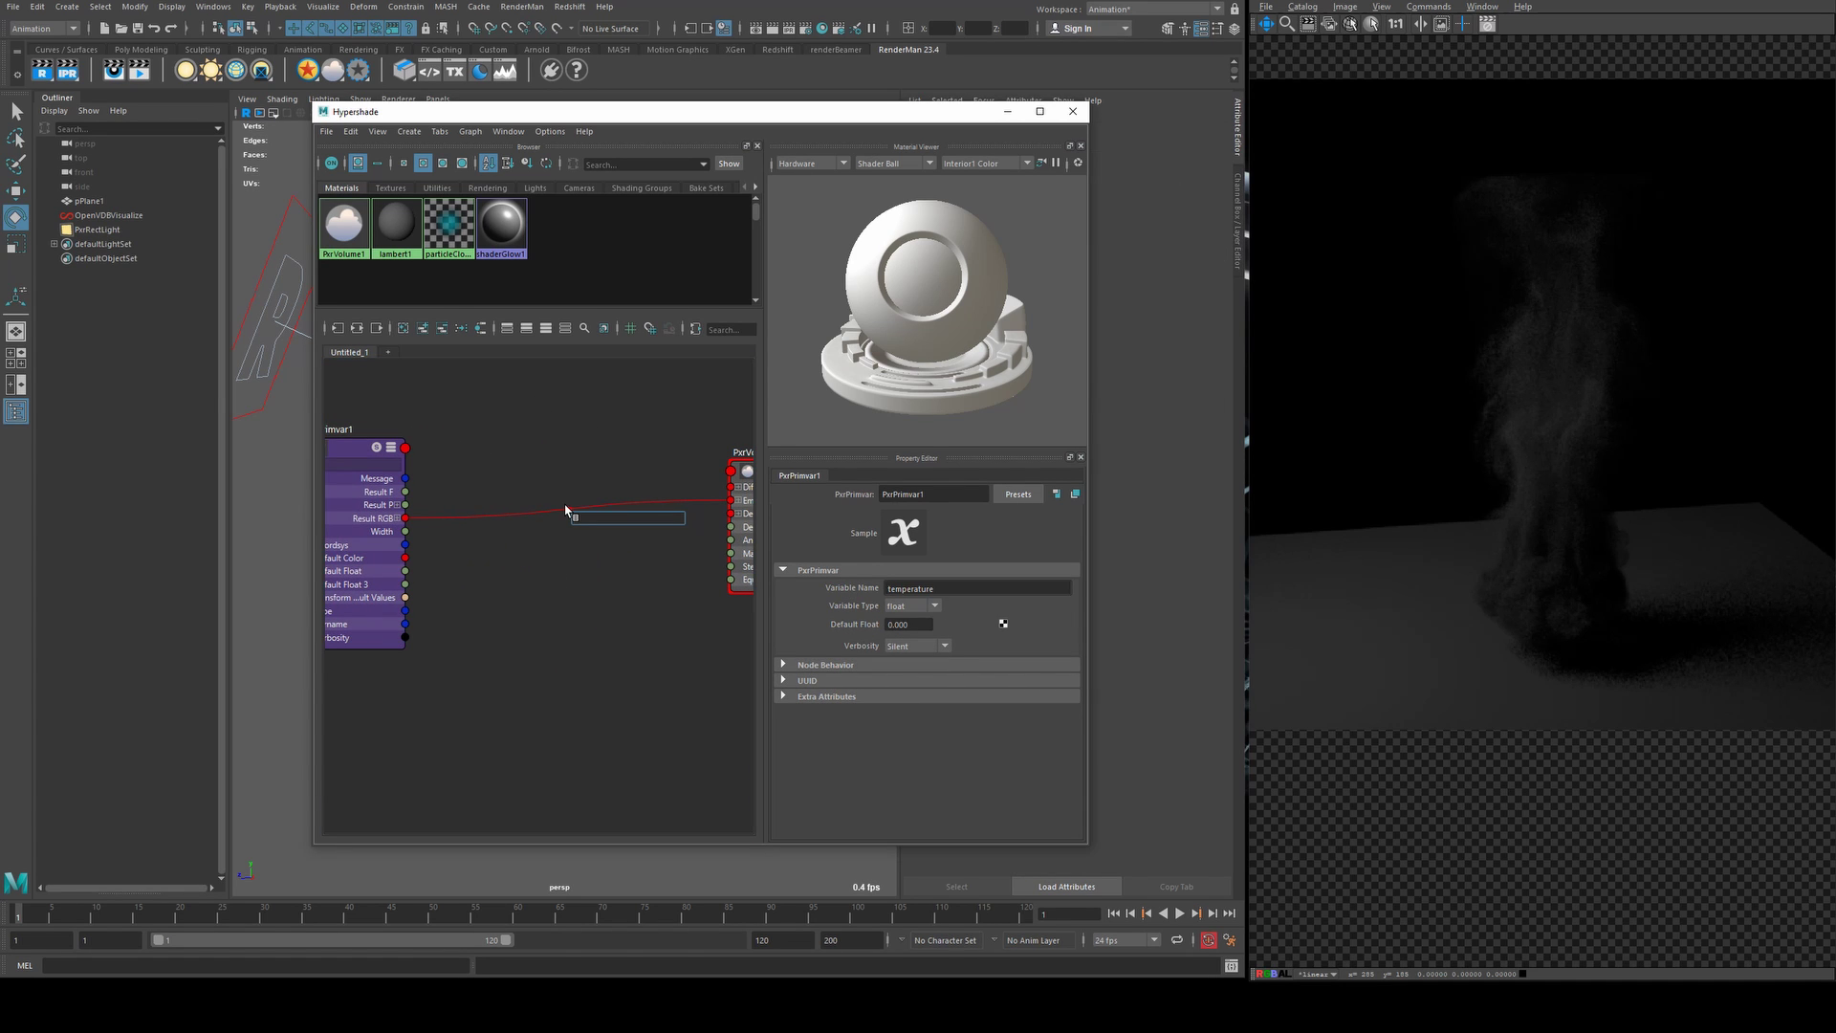
type("ramp")
key("Down")
key("Down")
key("Down")
key("Down")
key("Down")
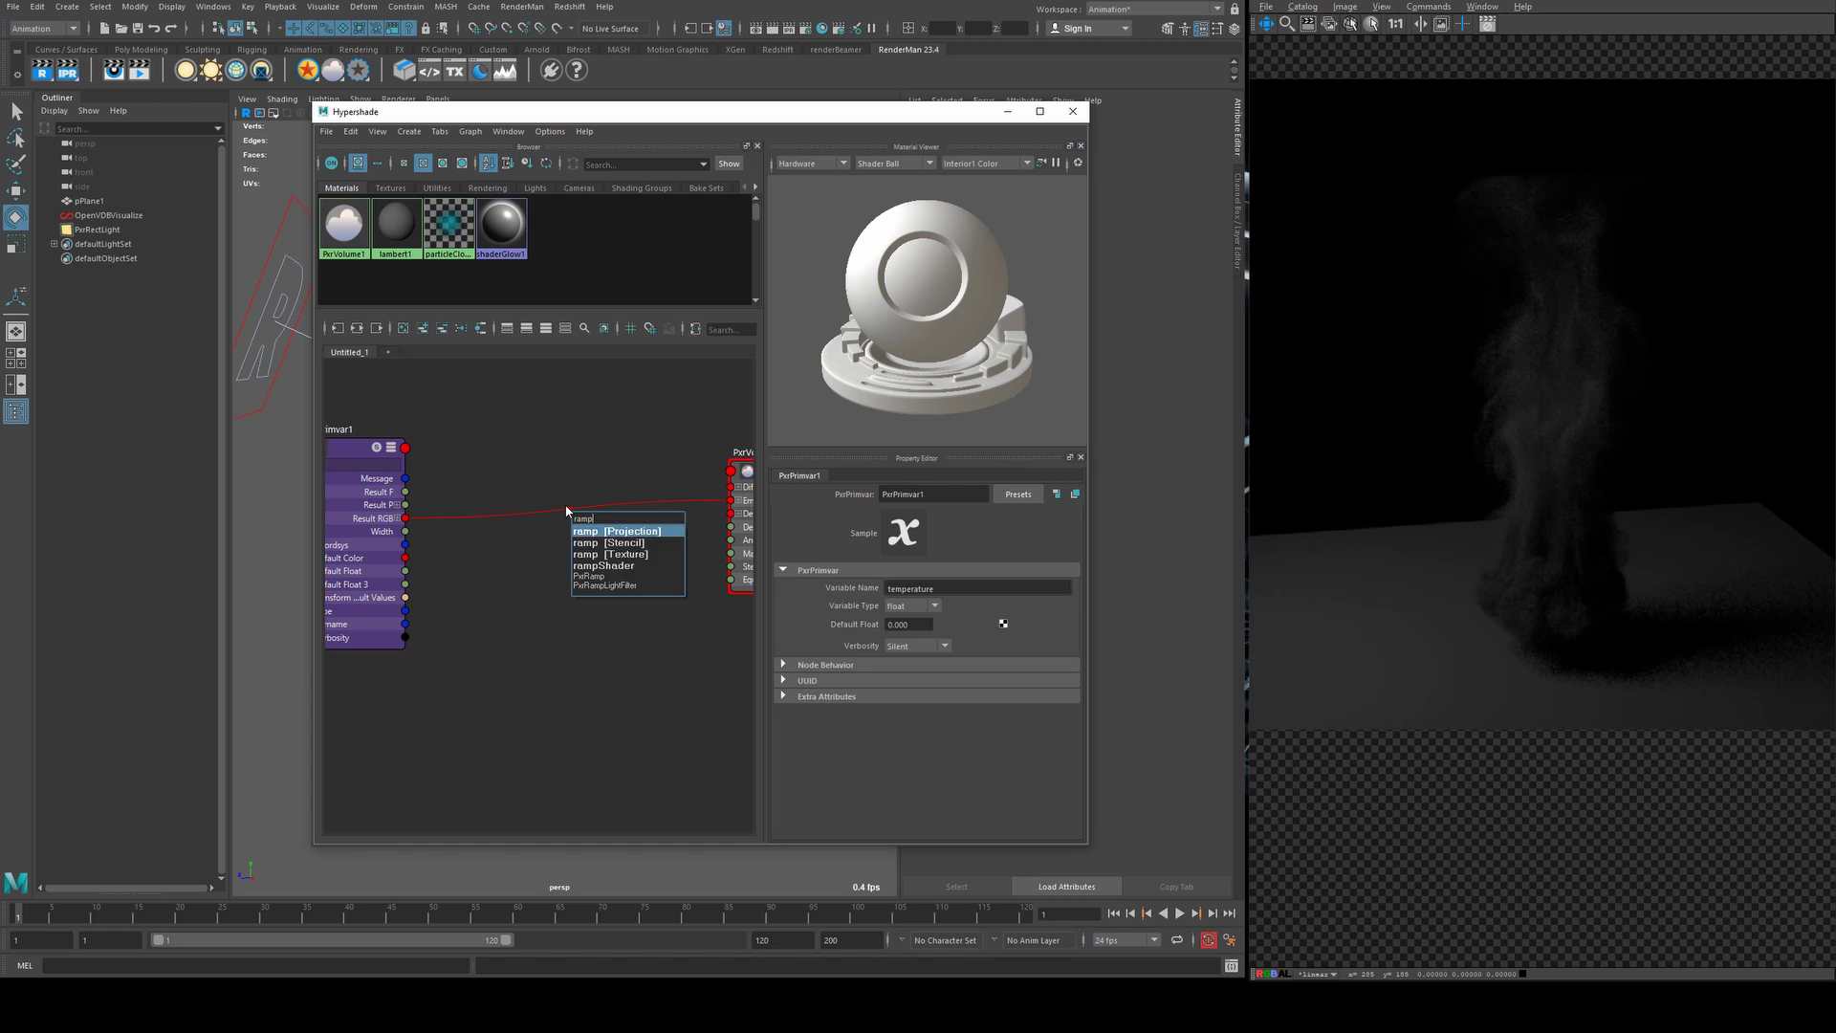
key("Return")
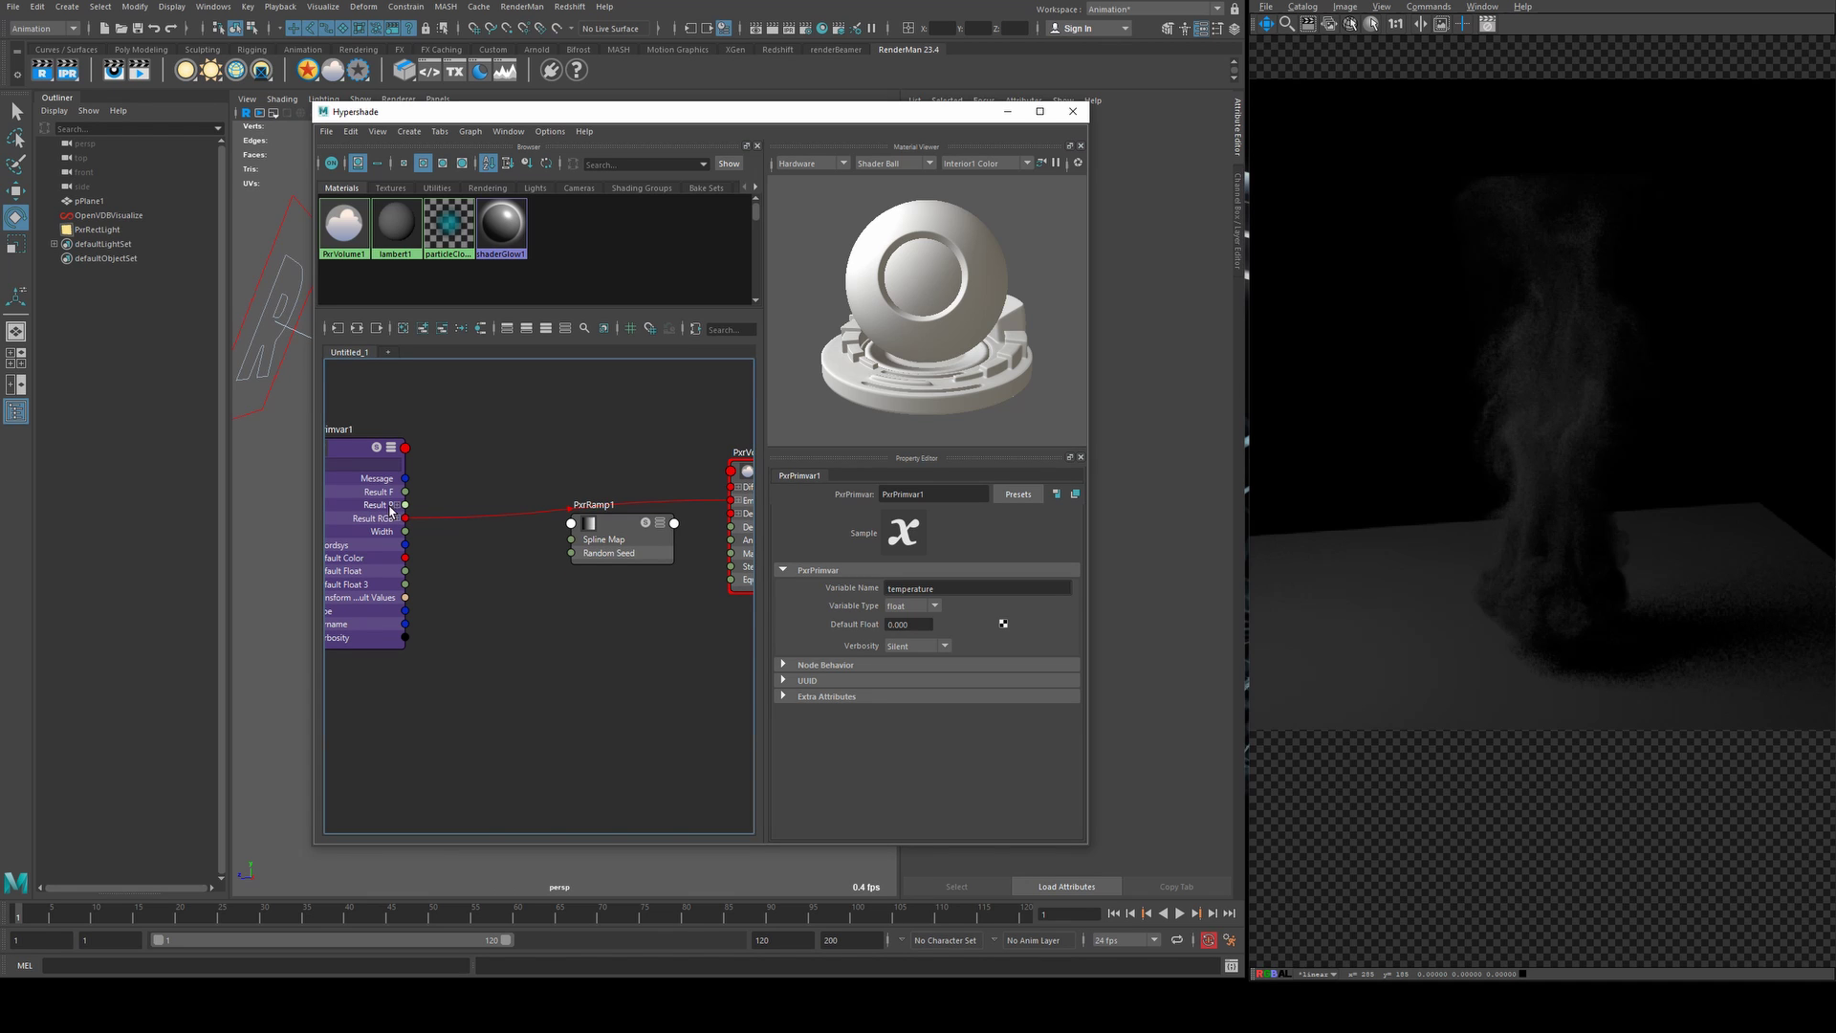
left_click_drag(406, 492, 544, 569)
left_click(572, 564)
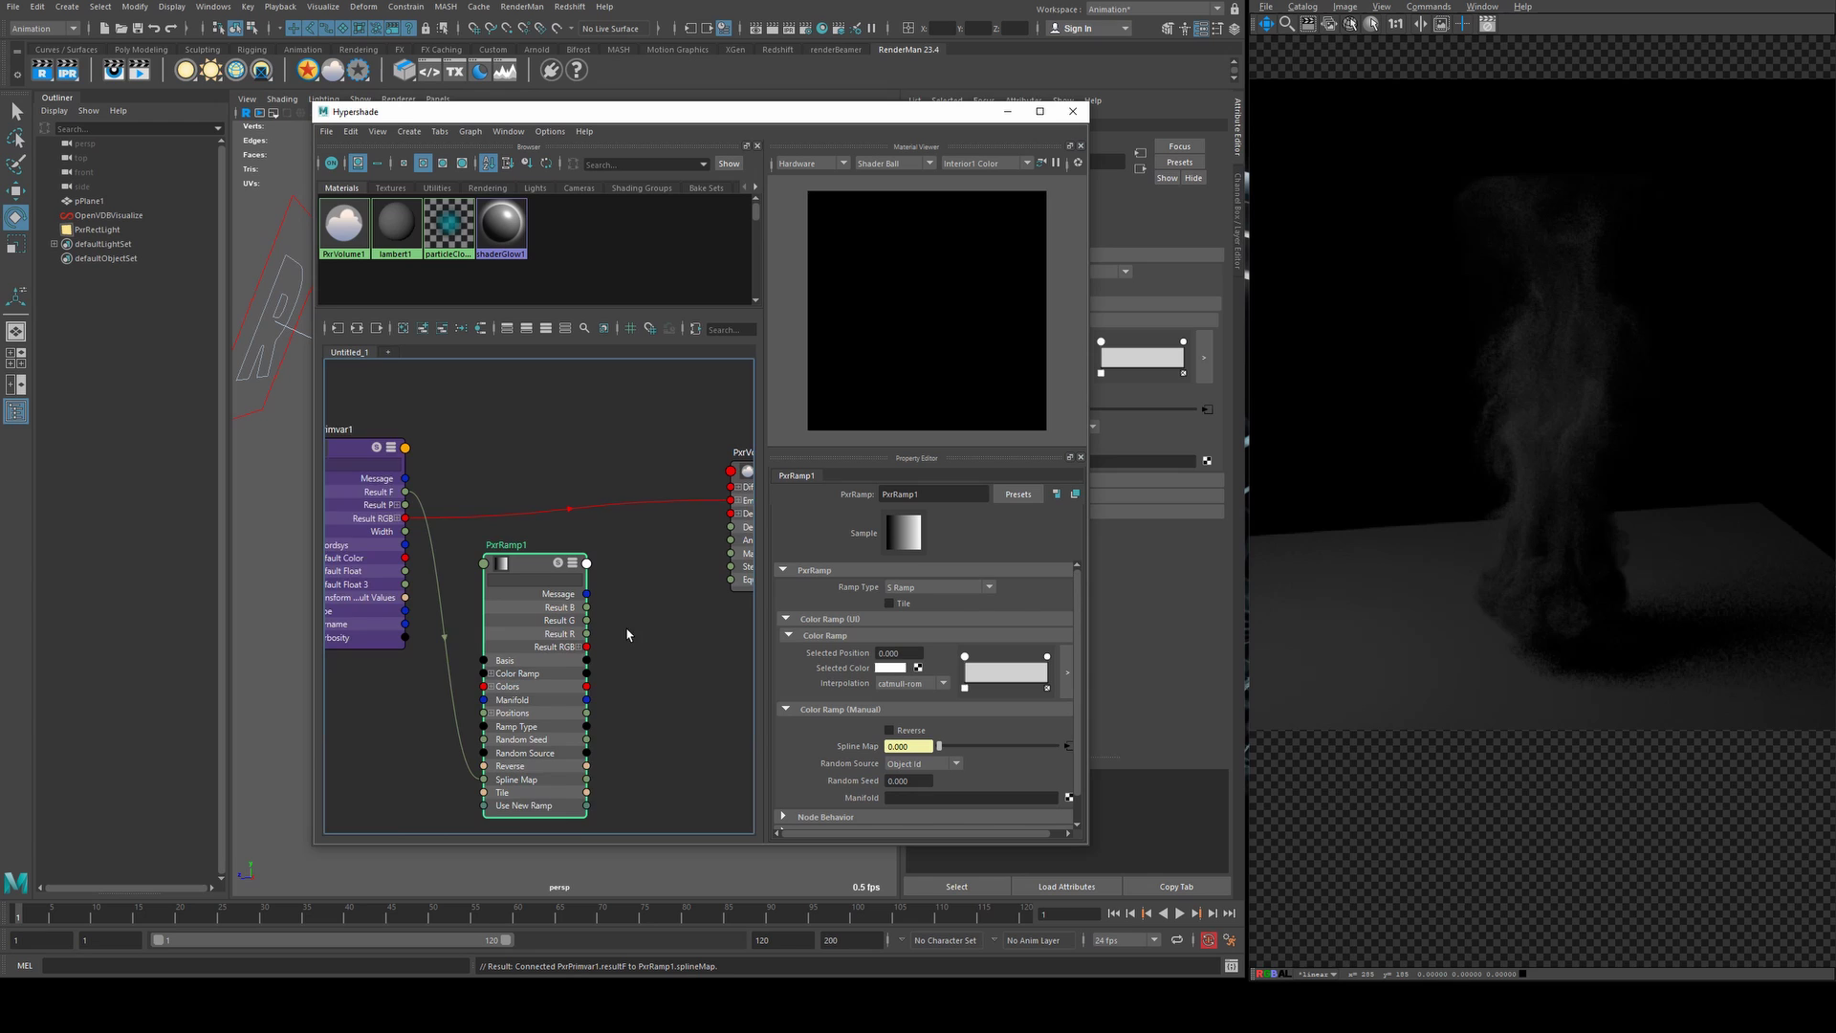
- Connect PxrRamp1's Result RGB to PxrVolume1's Emit Color and tidy the ramp node between its neighbours, showing only its connected attributes
middle_click_drag(627, 634, 544, 642, "alt")
left_click_drag(523, 650, 666, 501)
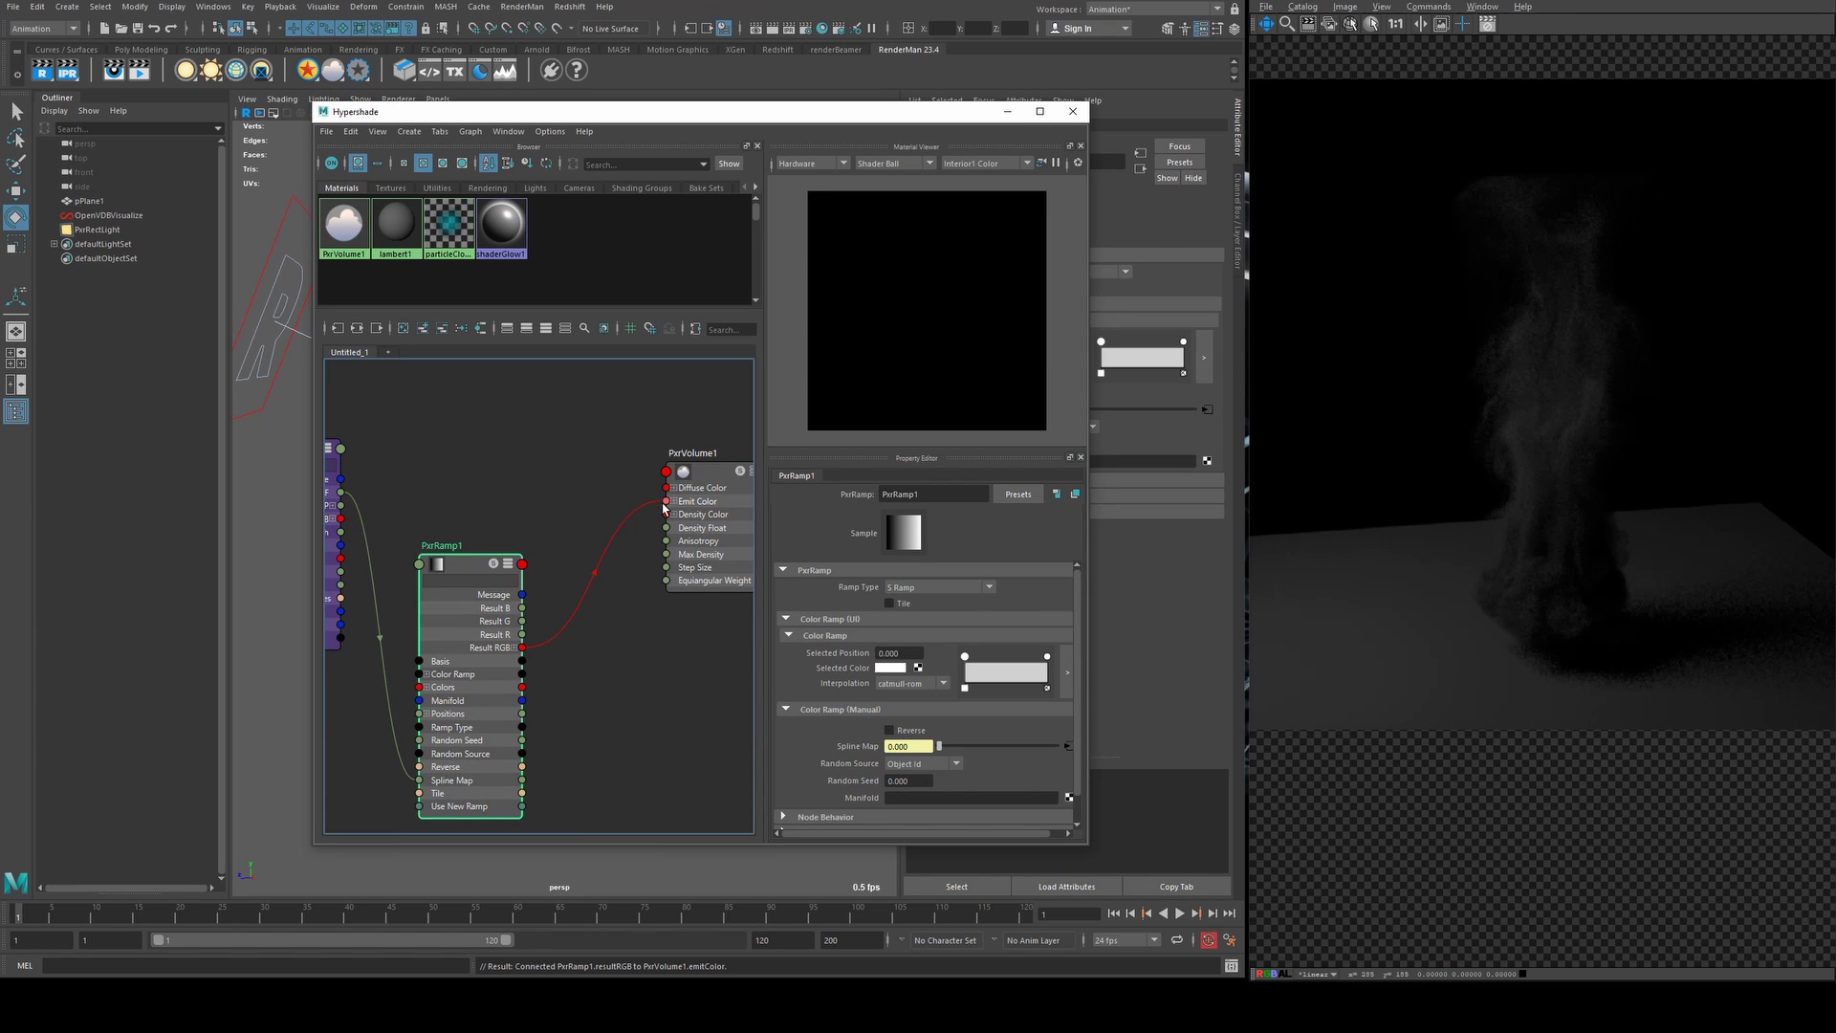
left_click_drag(463, 566, 476, 489)
key("2")
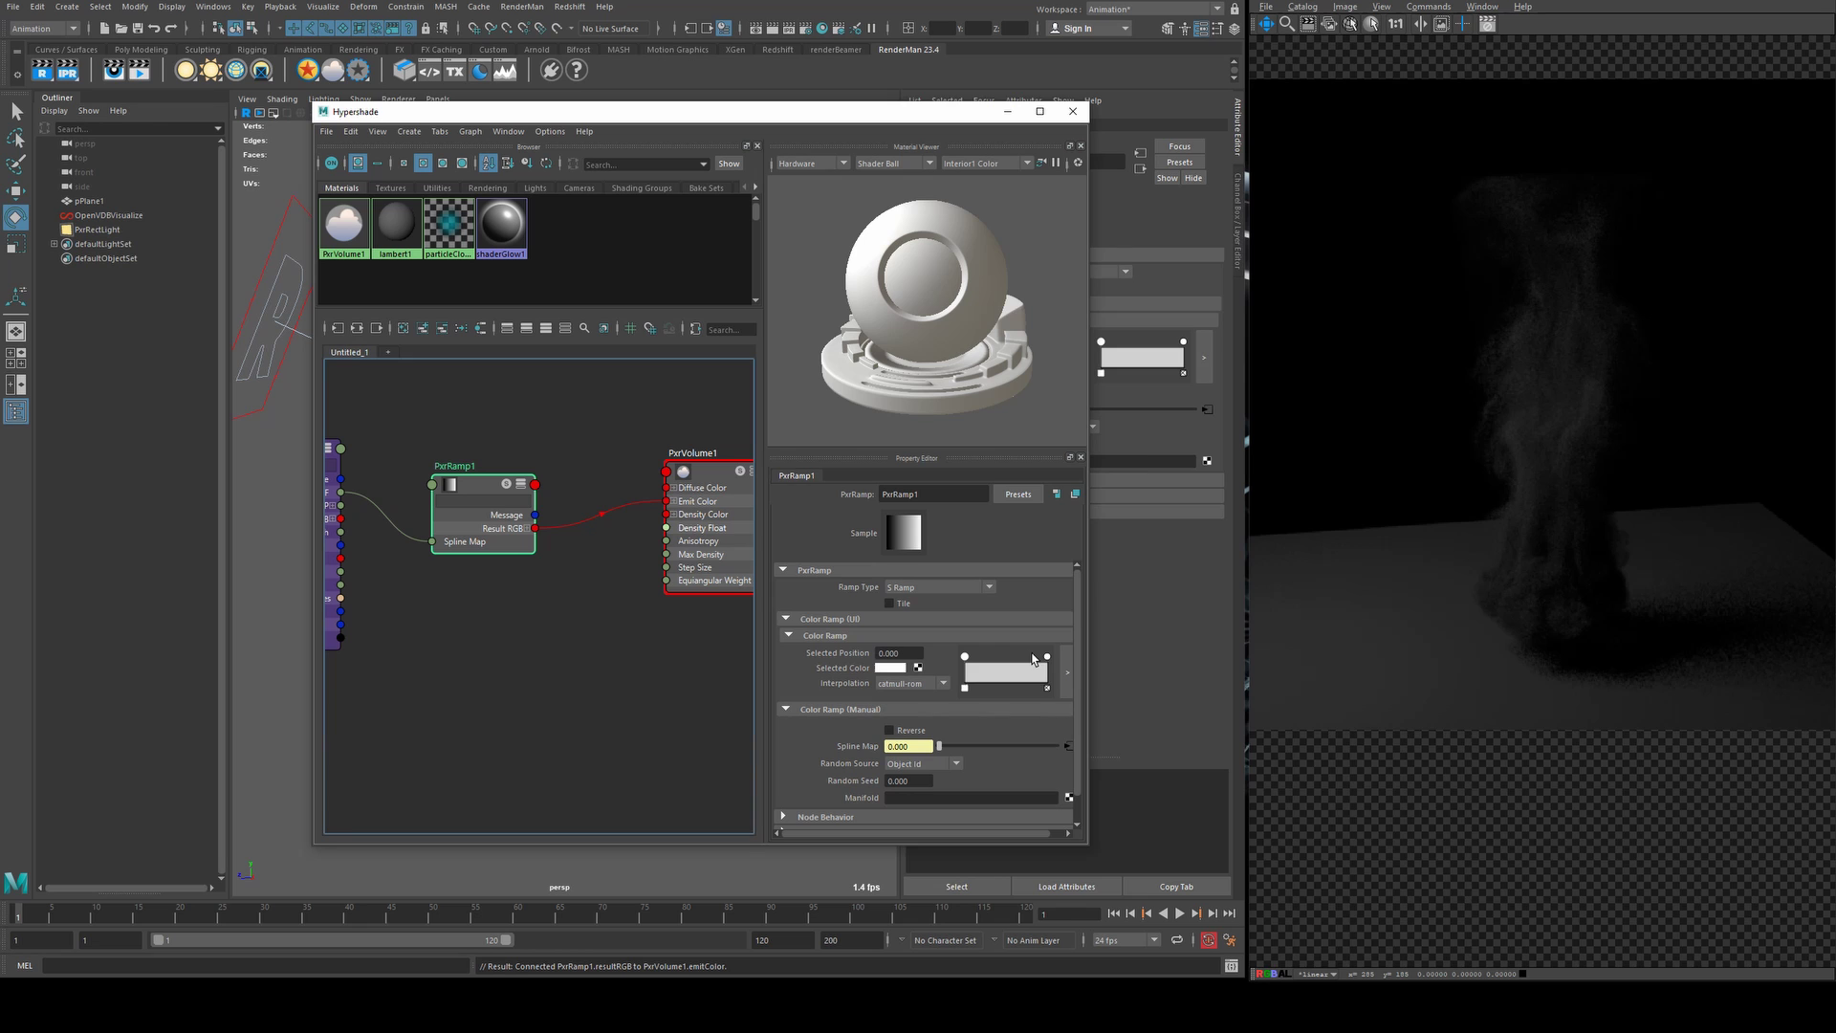
- Add three points to PxrRamp1's color ramp, coloring the one at 0.122 red and the one at 0.478 orange
left_click(973, 668)
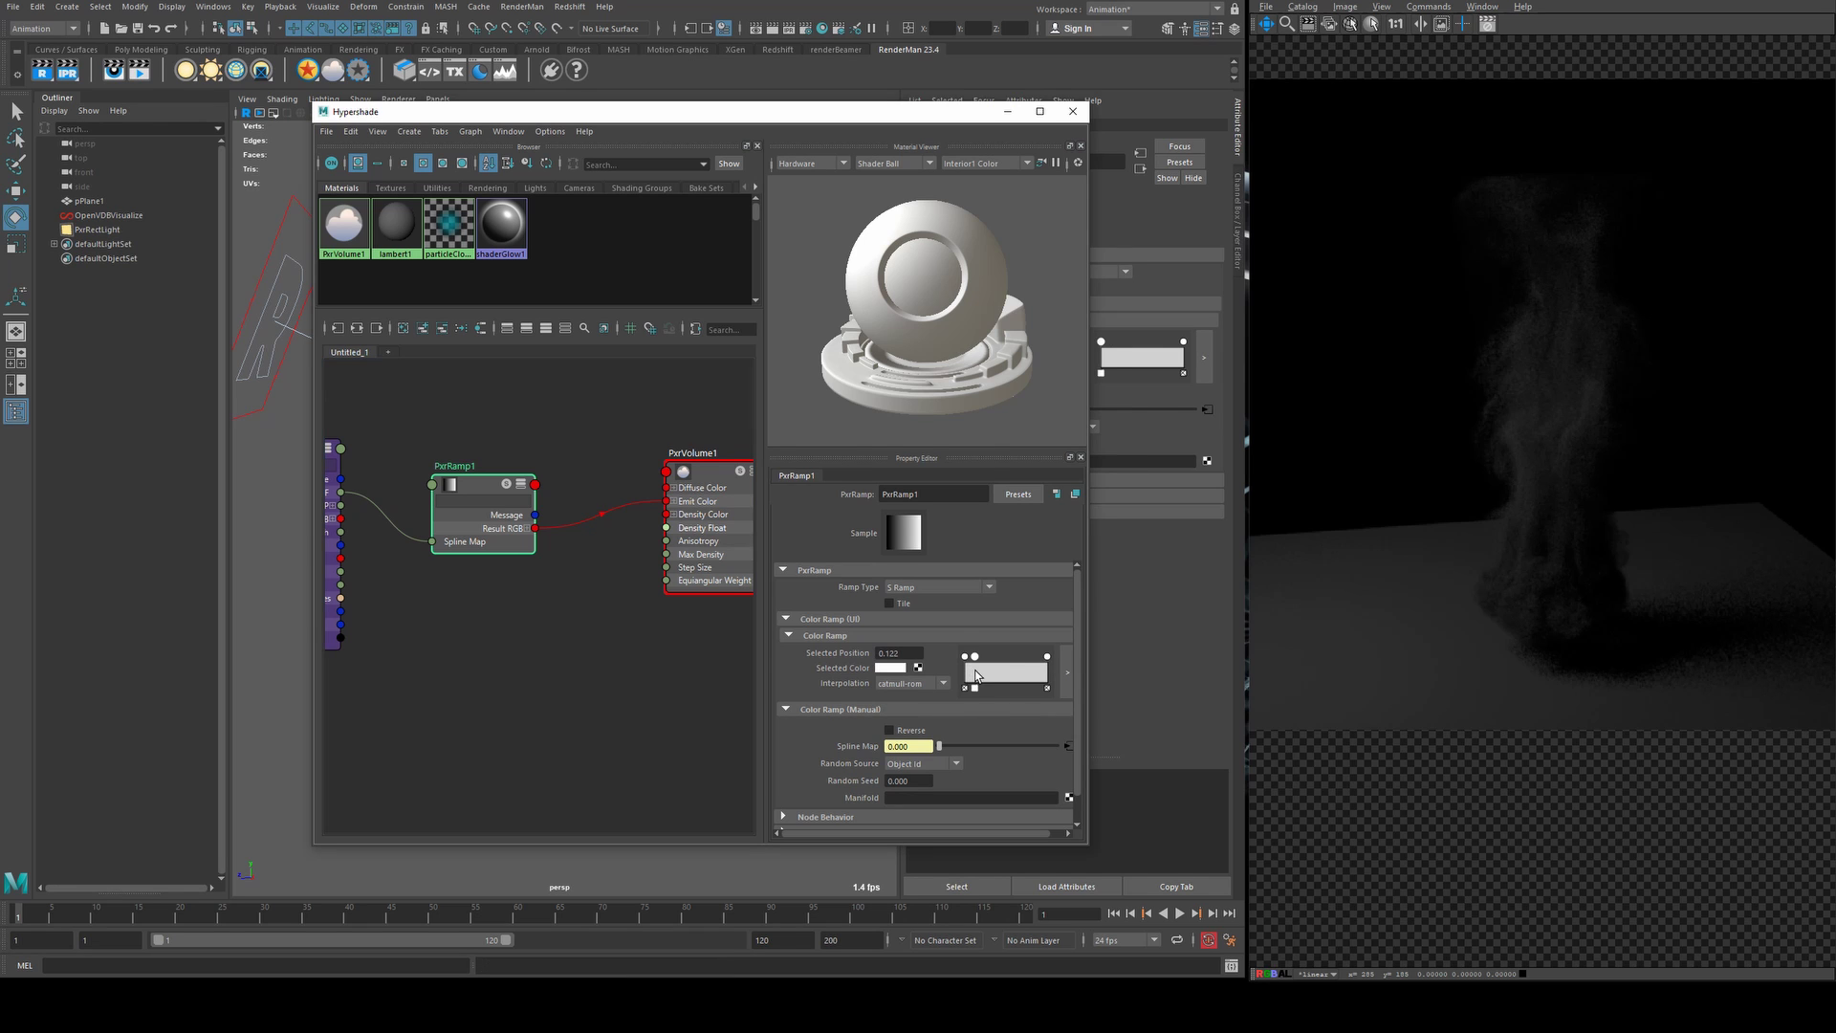
left_click(1024, 675)
left_click(1027, 665)
left_click(975, 657)
left_click(894, 667)
left_click(840, 631)
left_click(1003, 659)
left_click(895, 668)
left_click(873, 659)
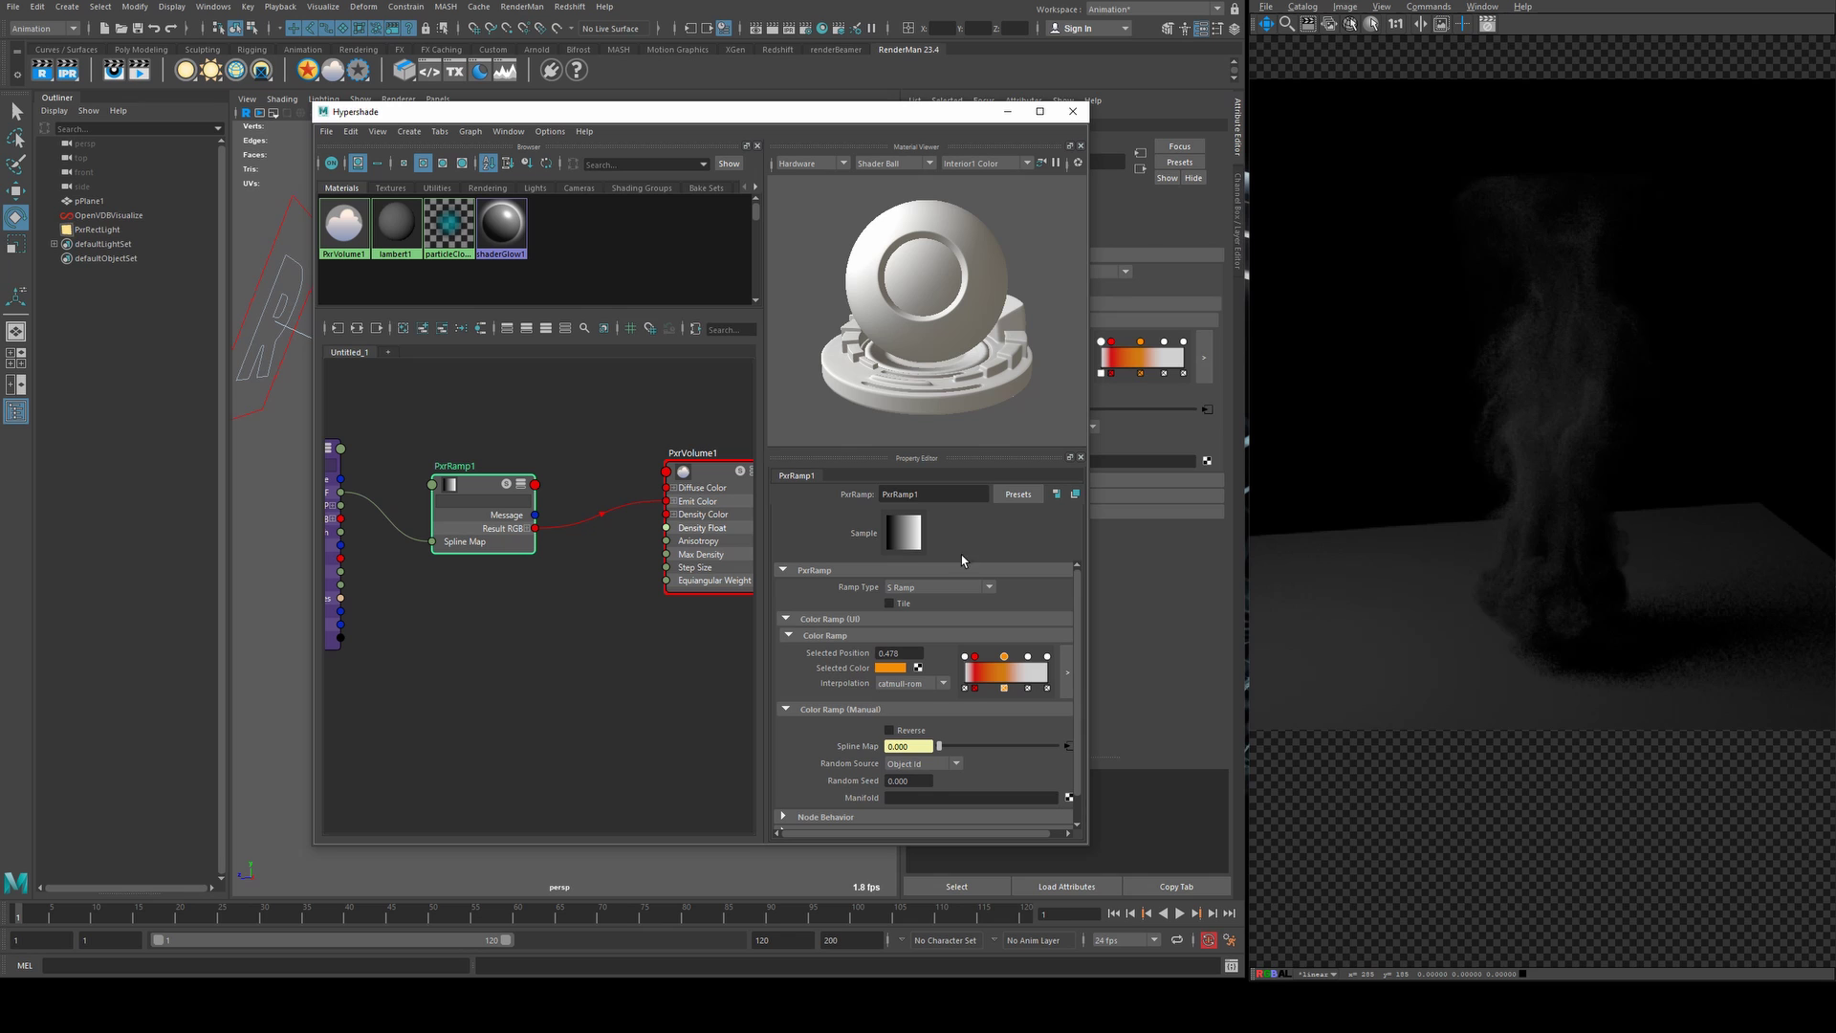
- Color the ramp point near the white end yellow and the point at position 0 dark grey
left_click(1029, 657)
left_click(890, 668)
left_click(830, 659)
left_click(965, 659)
left_click(892, 669)
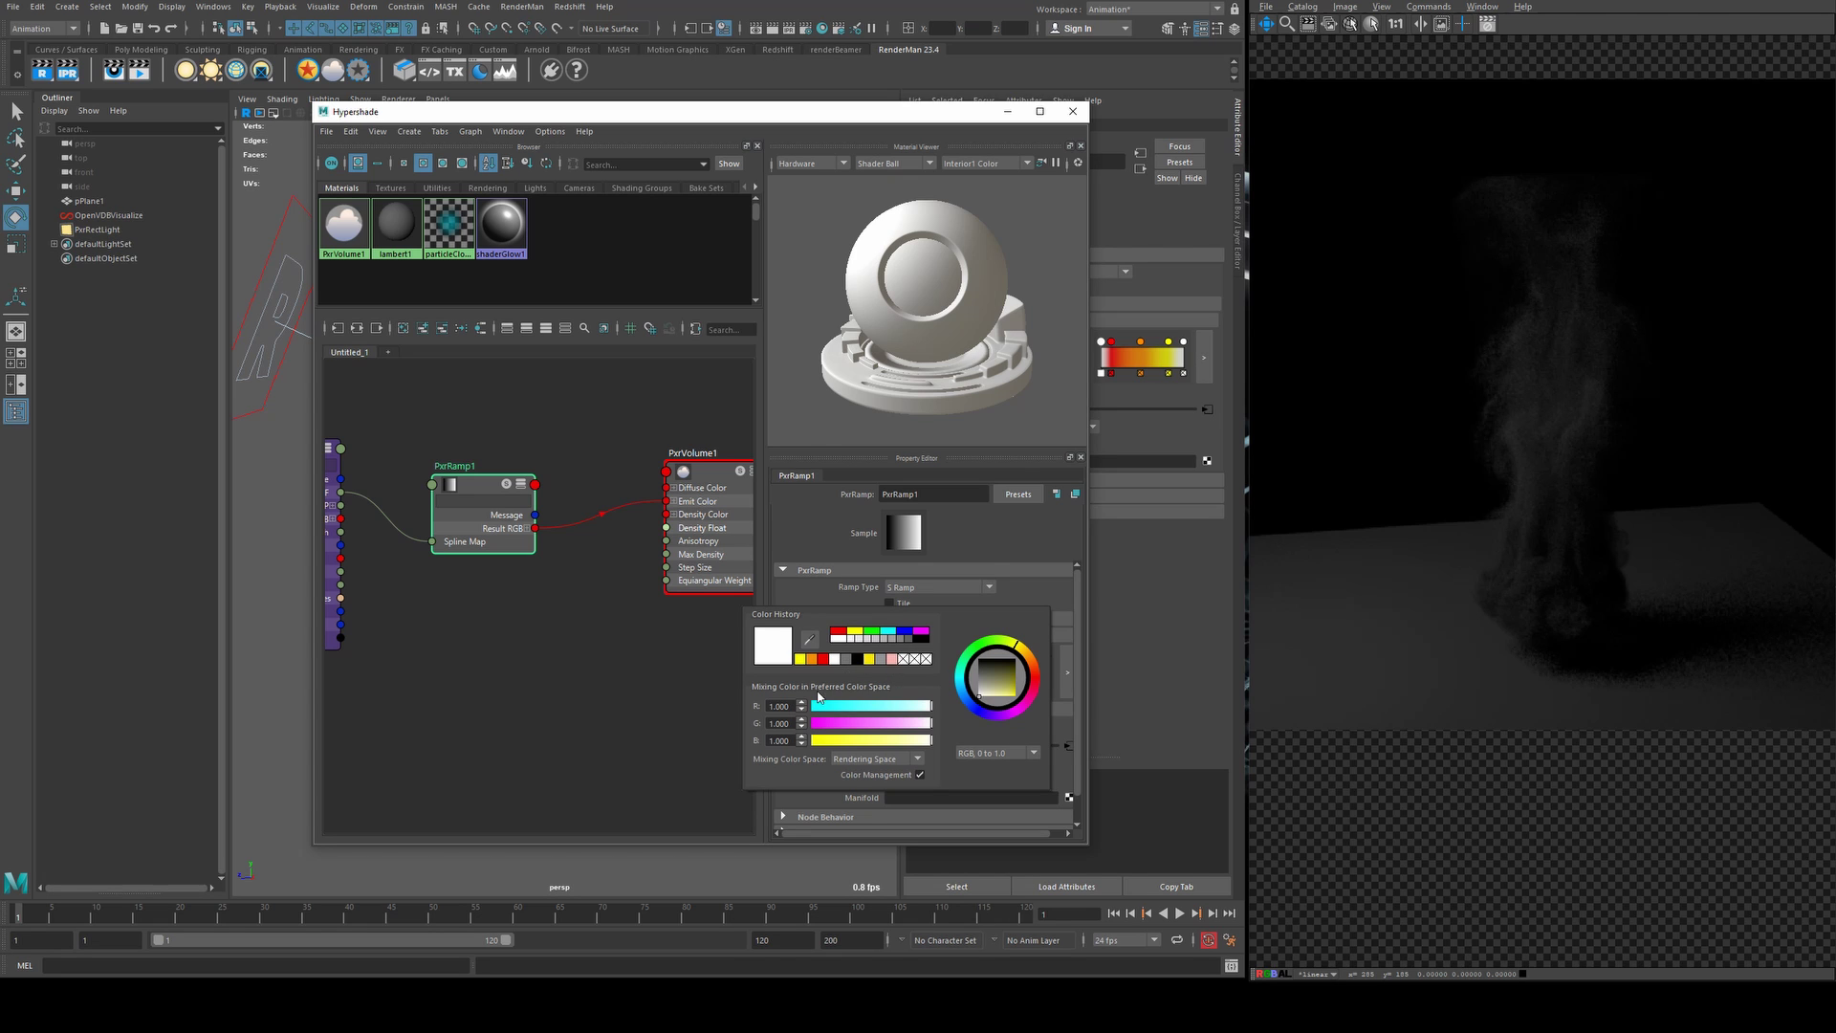
left_click(854, 659)
left_click(846, 659)
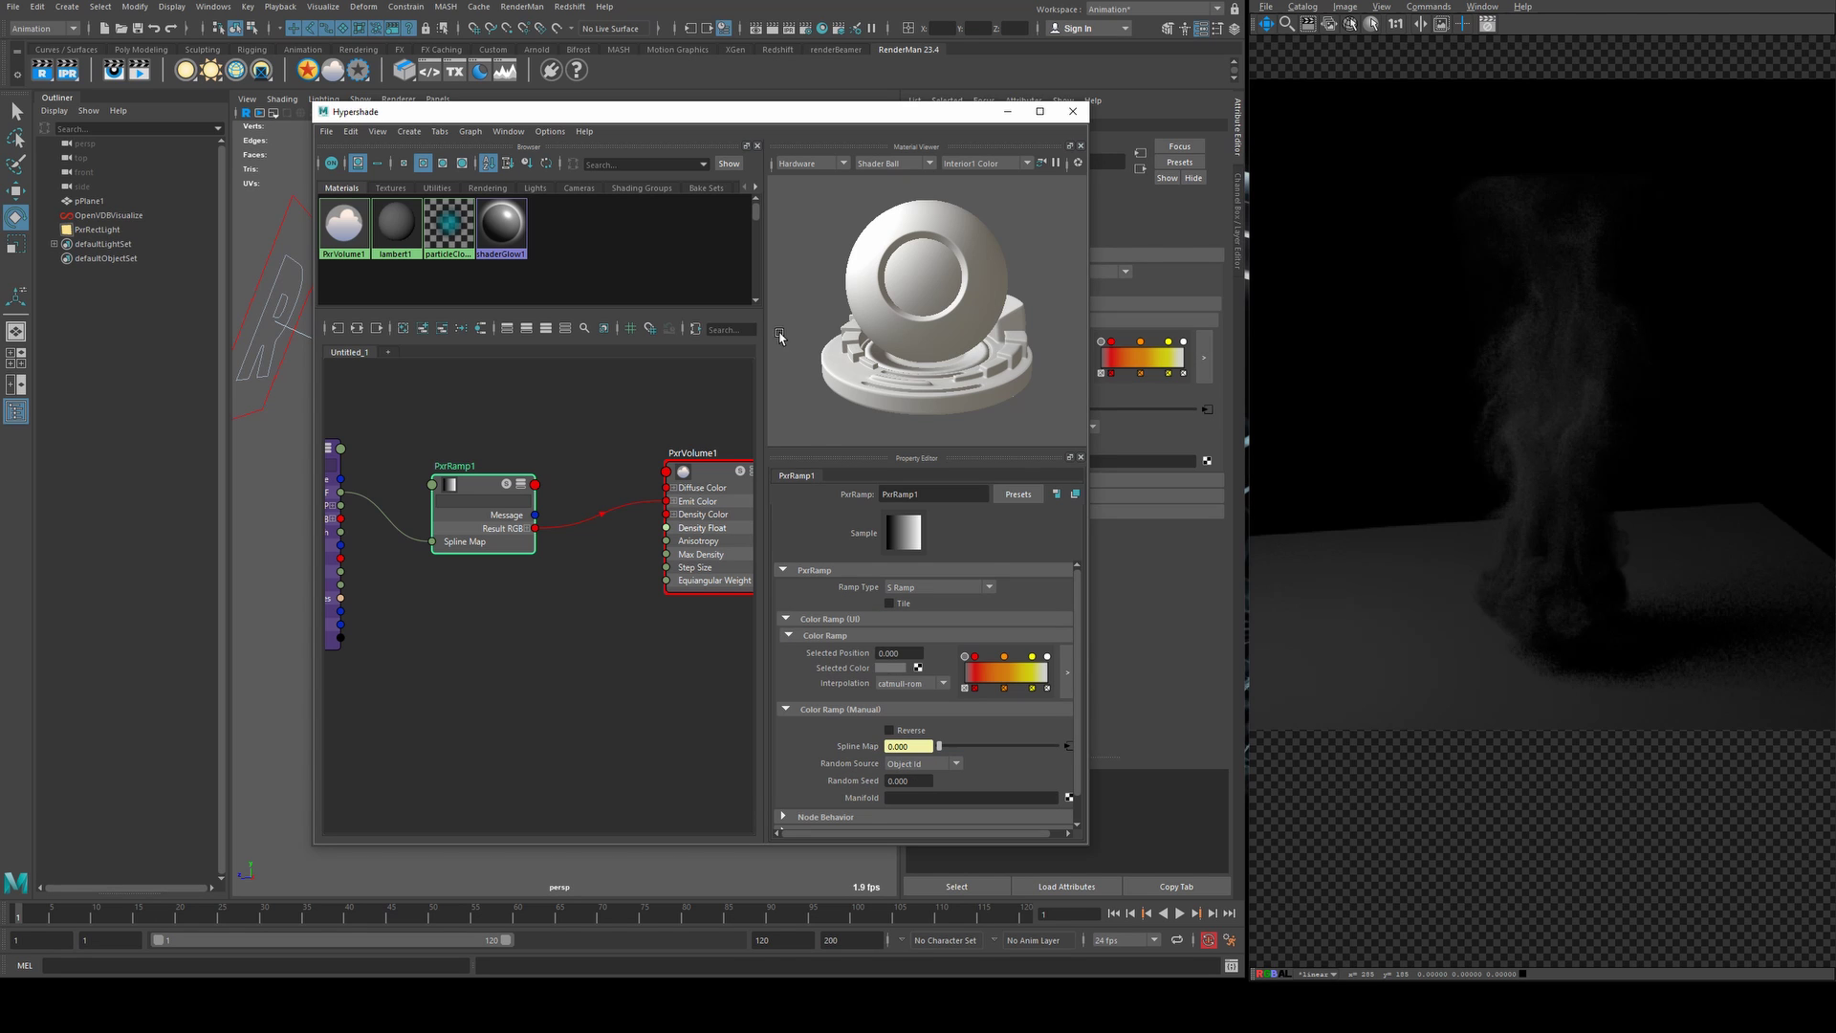
- Preview the fire in an interactive render while moving the ramp's yellow point slightly closer to the white end
left_click(67, 71)
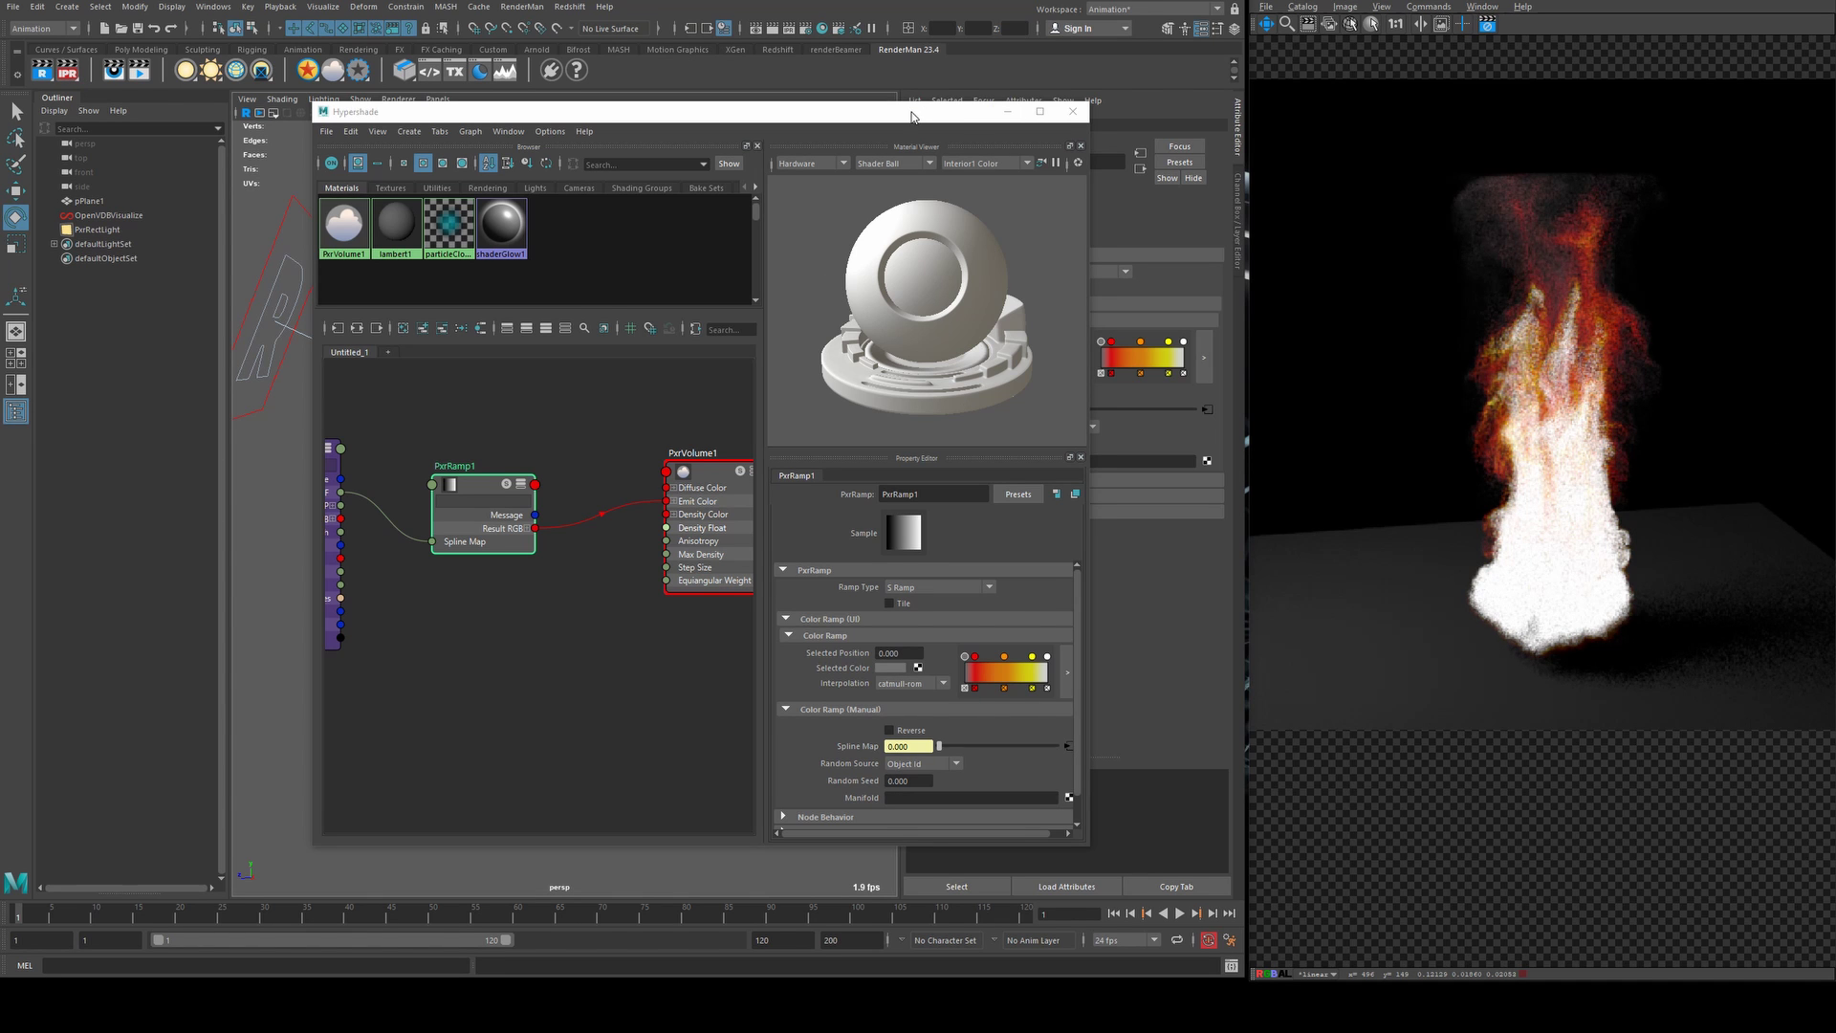
left_click_drag(912, 117, 835, 116)
left_click(959, 659)
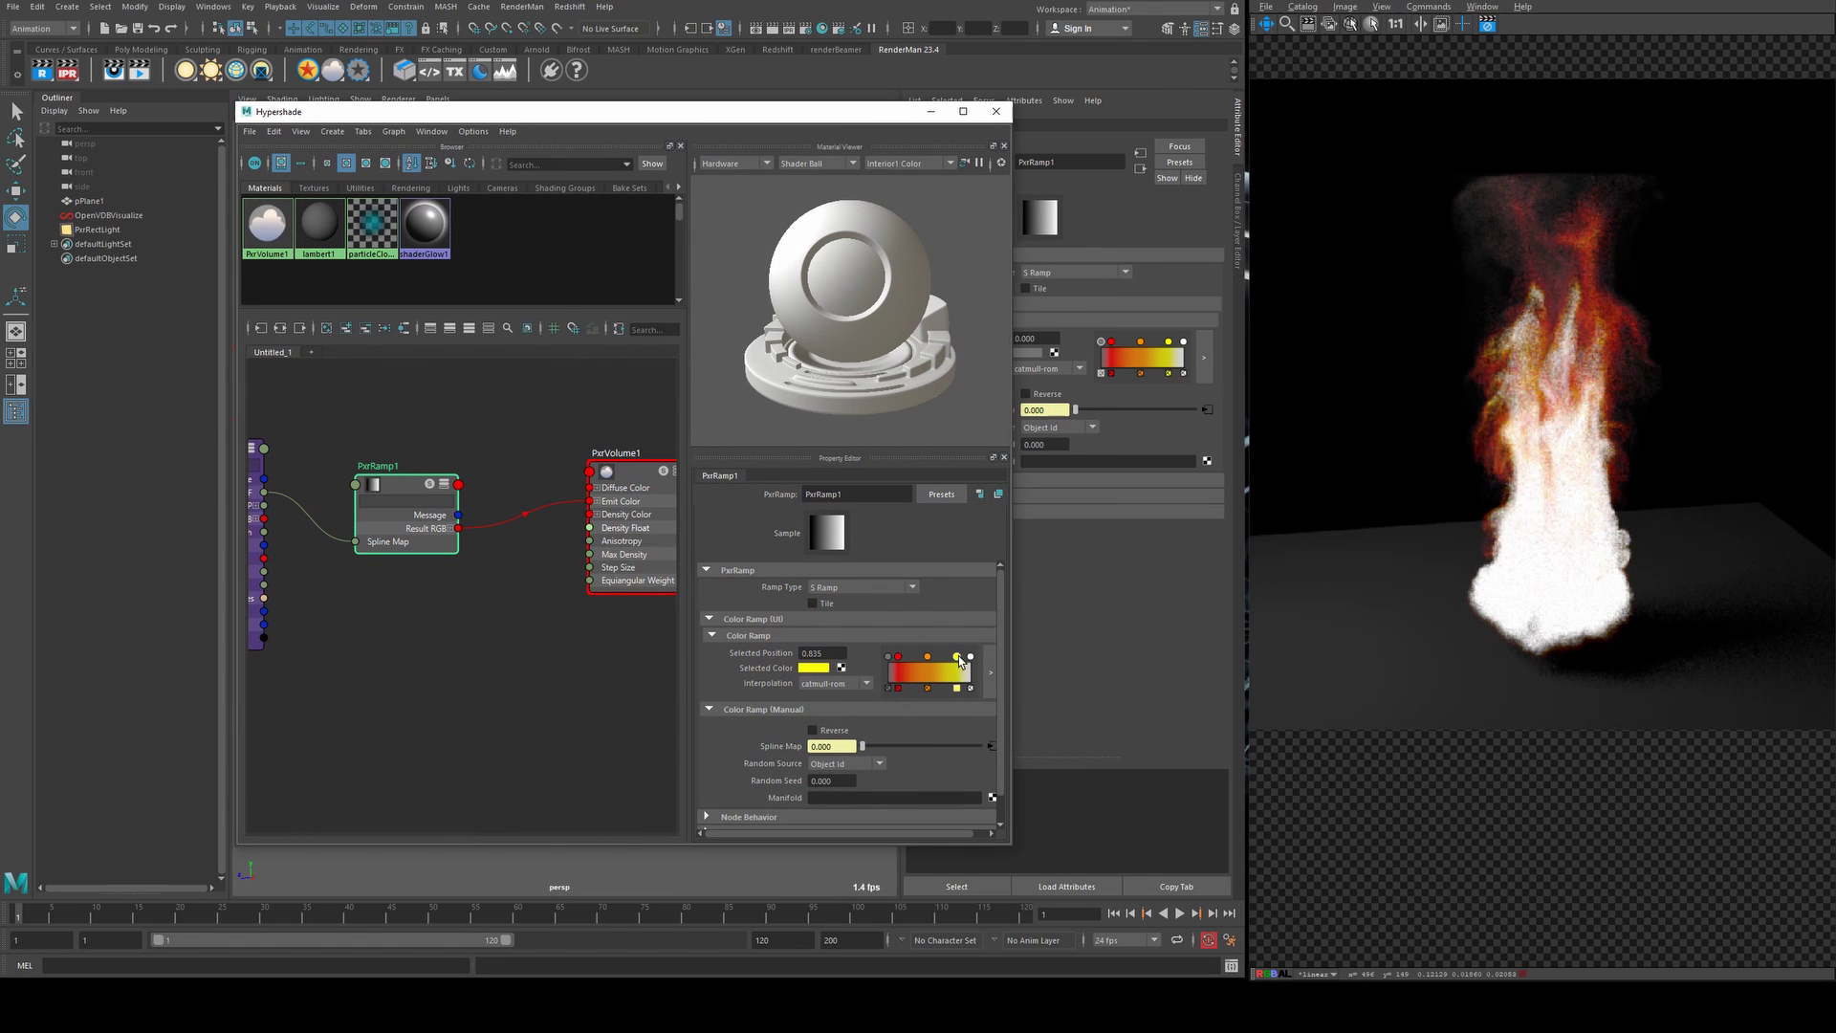
left_click_drag(959, 659, 964, 658)
left_click_drag(964, 657, 959, 657)
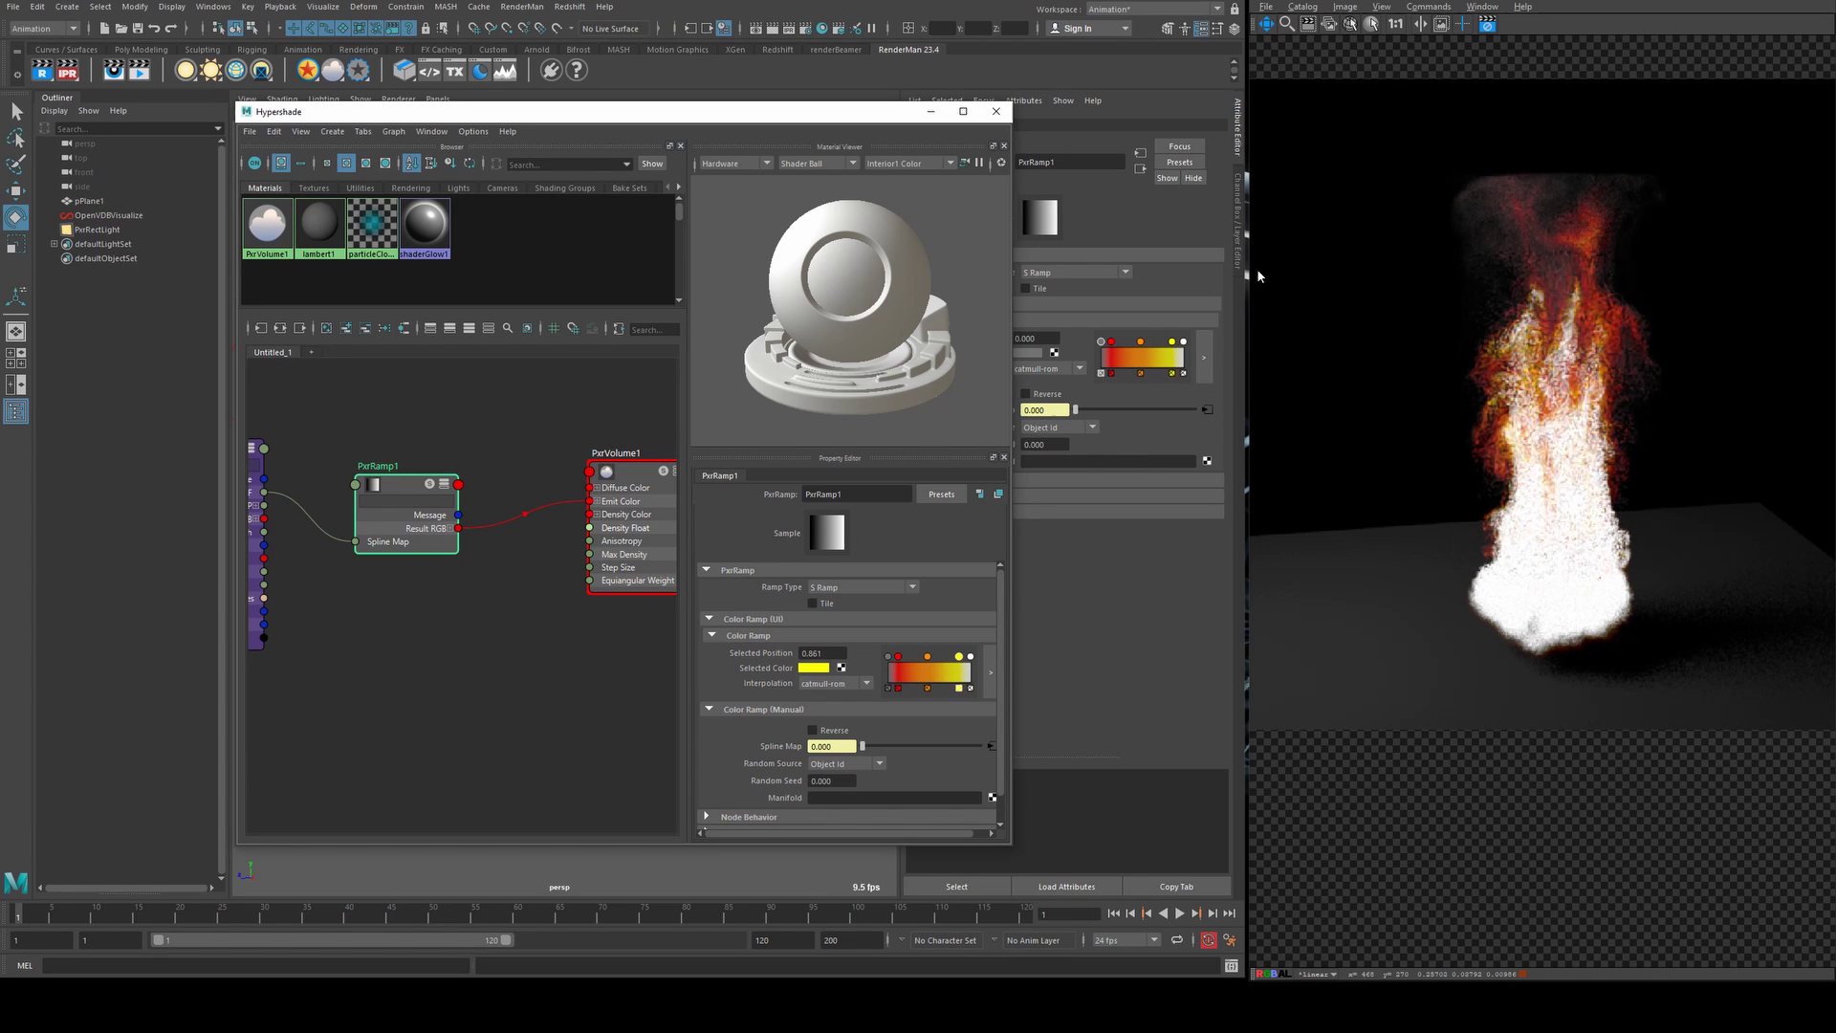
left_click(1488, 26)
- Make room in the graph and add a PxrClamp node between PxrPrimvar1 and PxrRamp1
middle_click_drag(433, 699, 531, 698, "alt")
scroll(500, 698, "down", 2)
left_click_drag(380, 541, 335, 528)
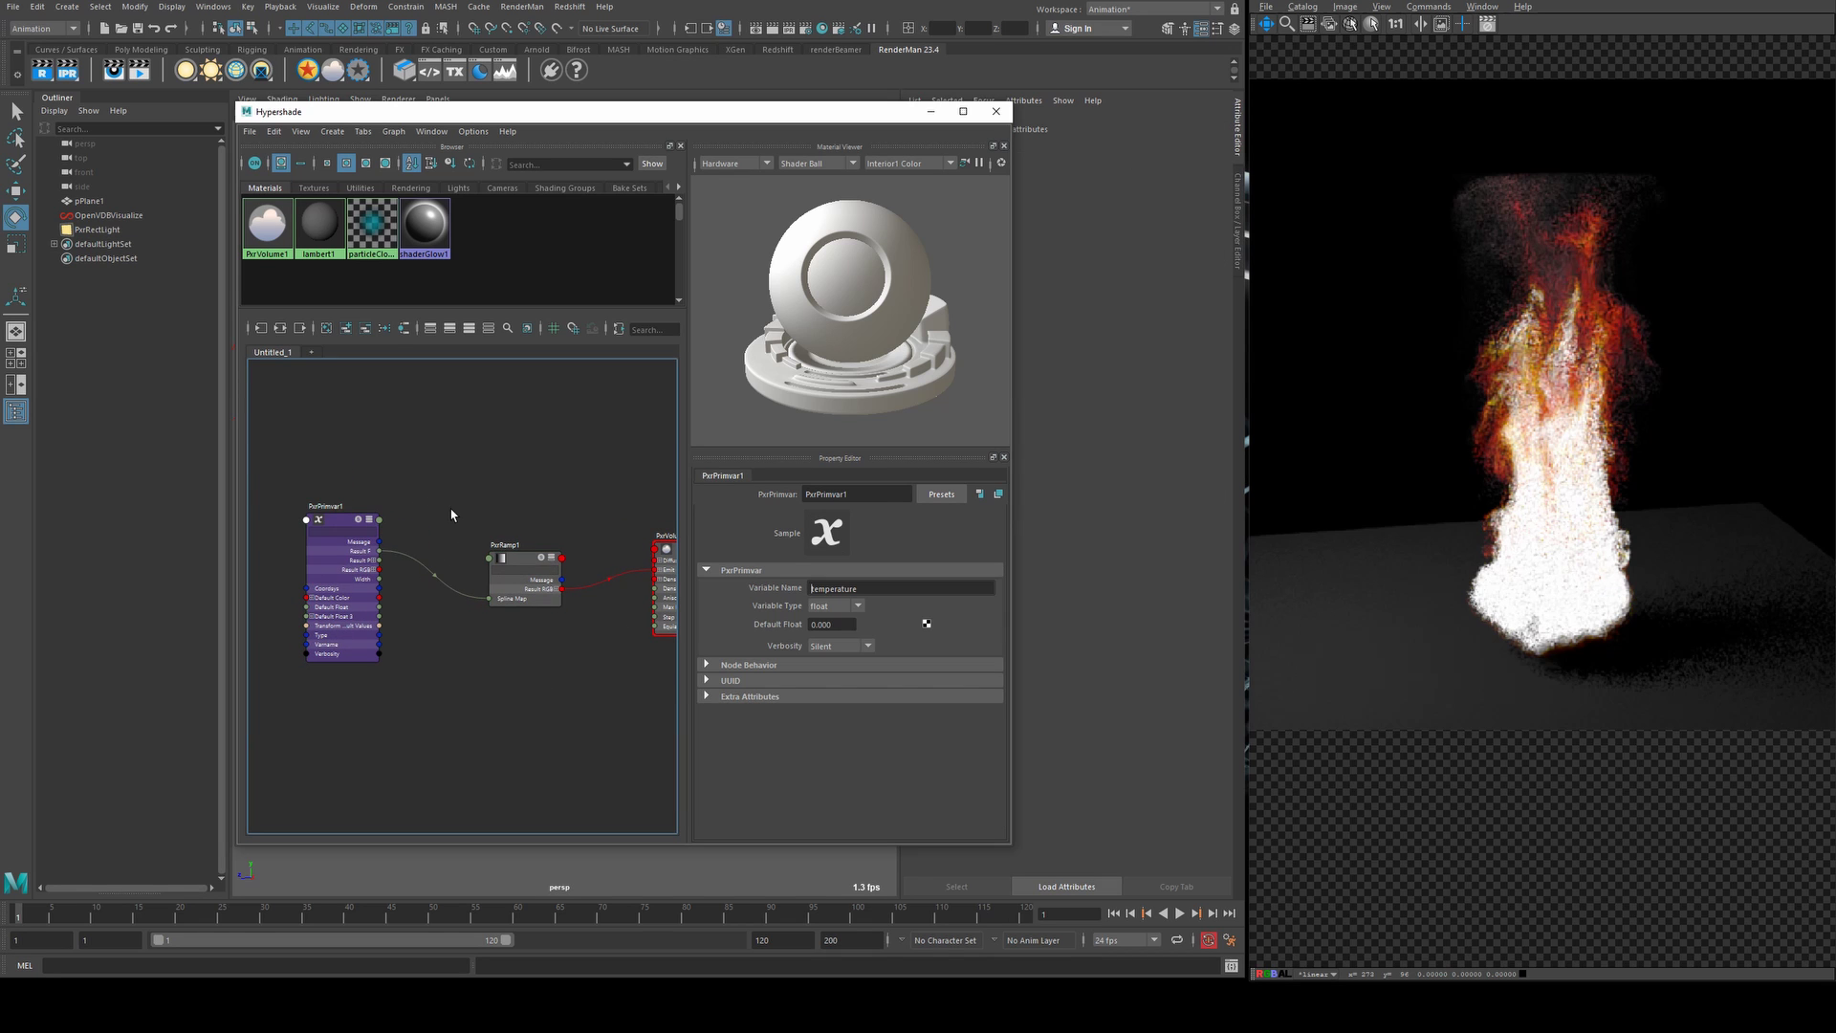
key("Tab")
type("pxrclamp")
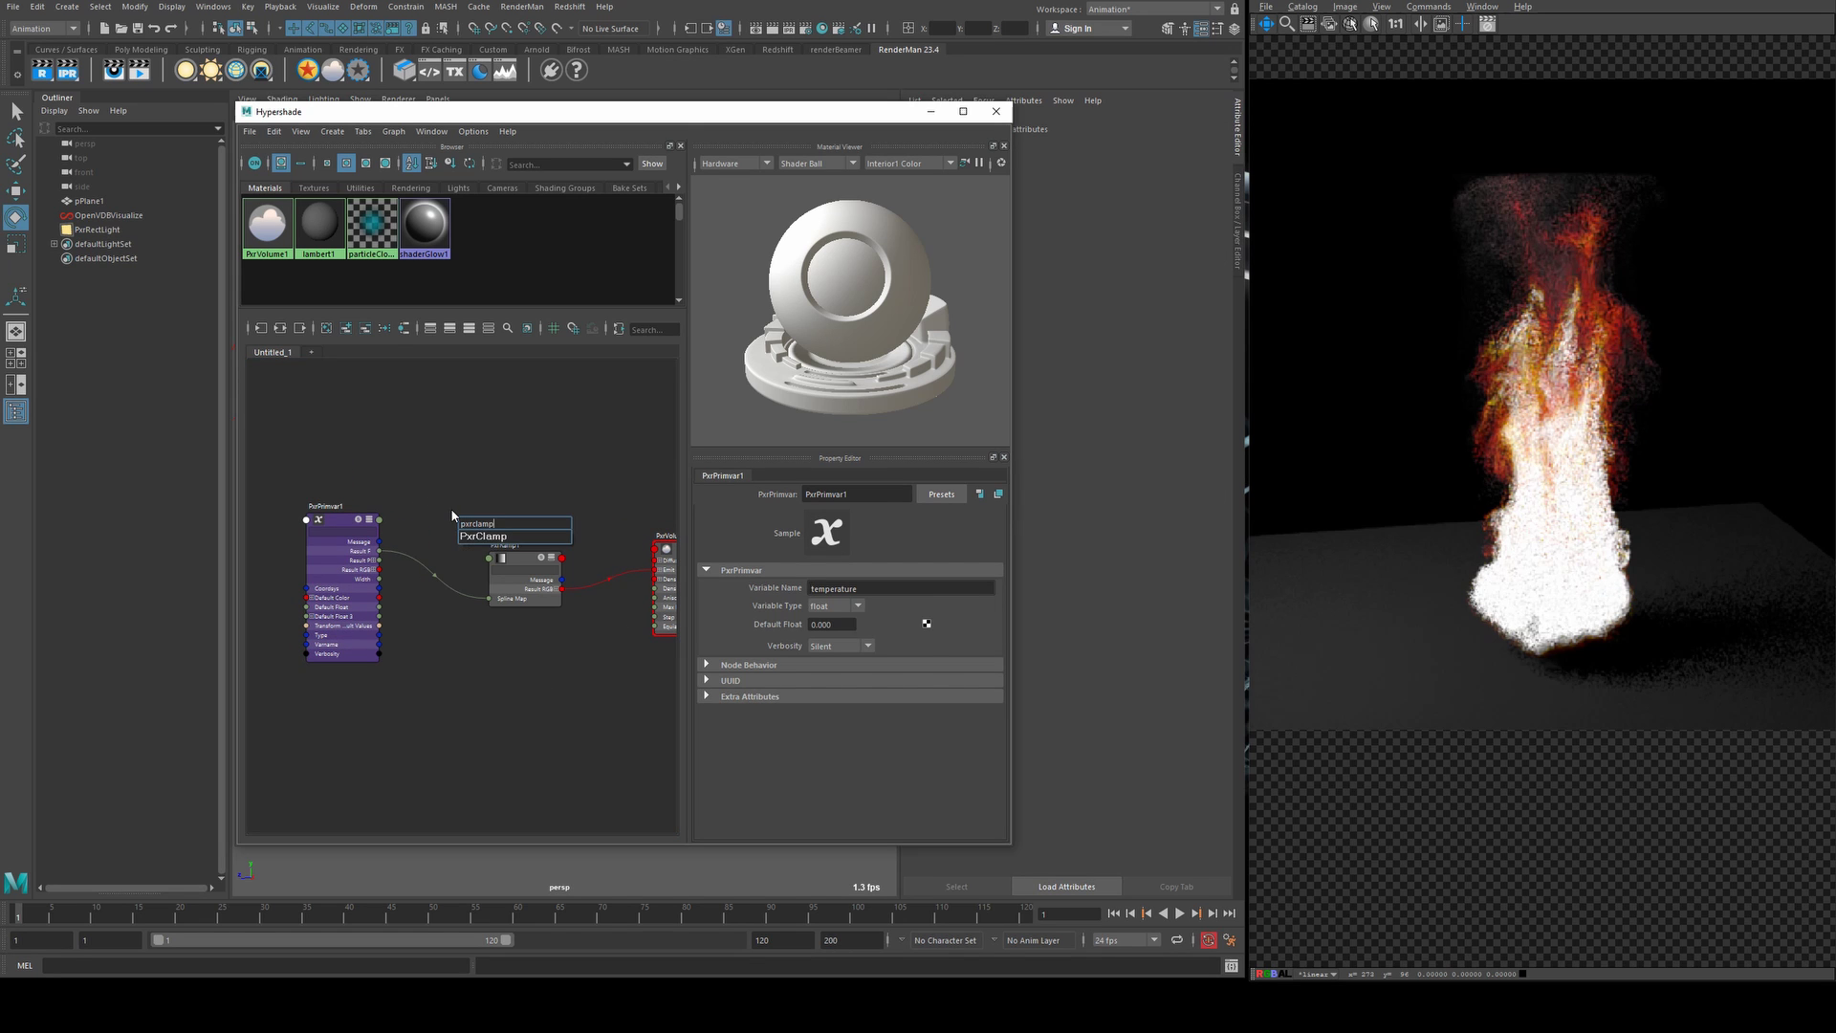
key("Return")
left_click(473, 526)
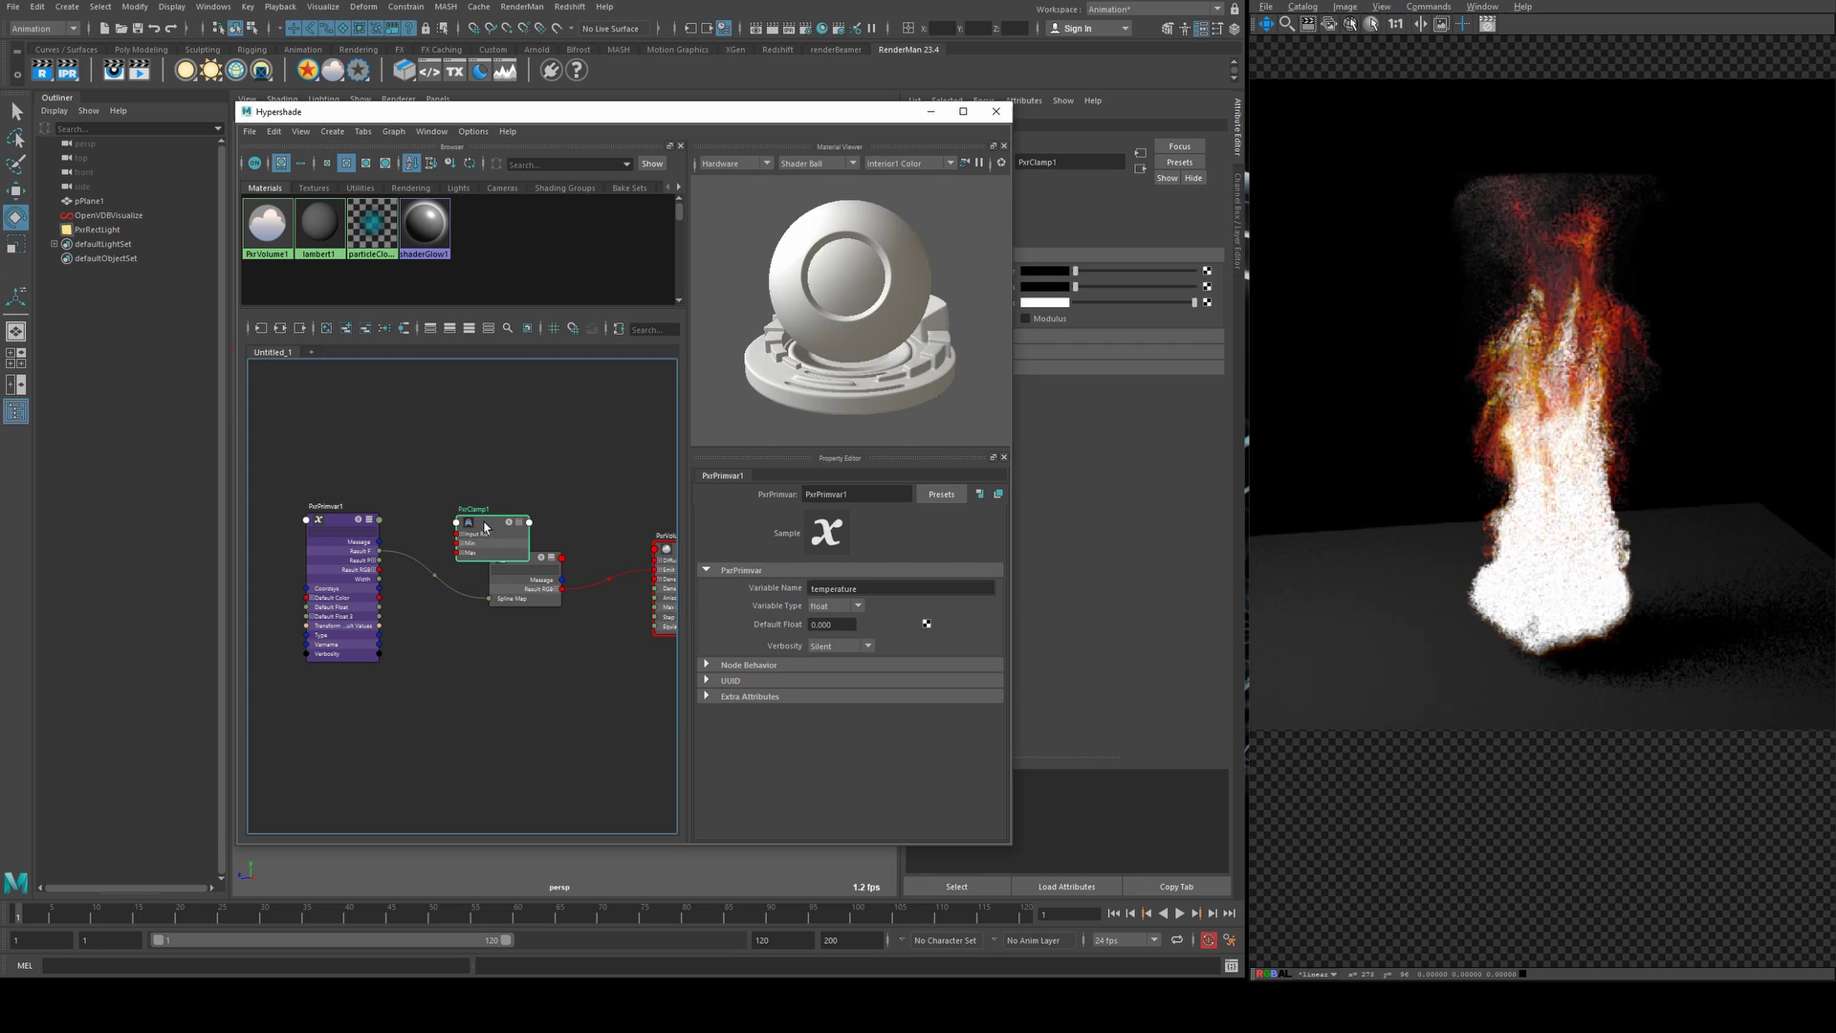
key("f")
- Connect PxrPrimvar1's Result RGB to PxrClamp1's Input RGB and place the clamp node below the existing link to the ramp
left_click_drag(311, 662, 407, 580)
scroll(496, 441, "down", 2)
middle_click_drag(496, 442, 526, 391, "alt")
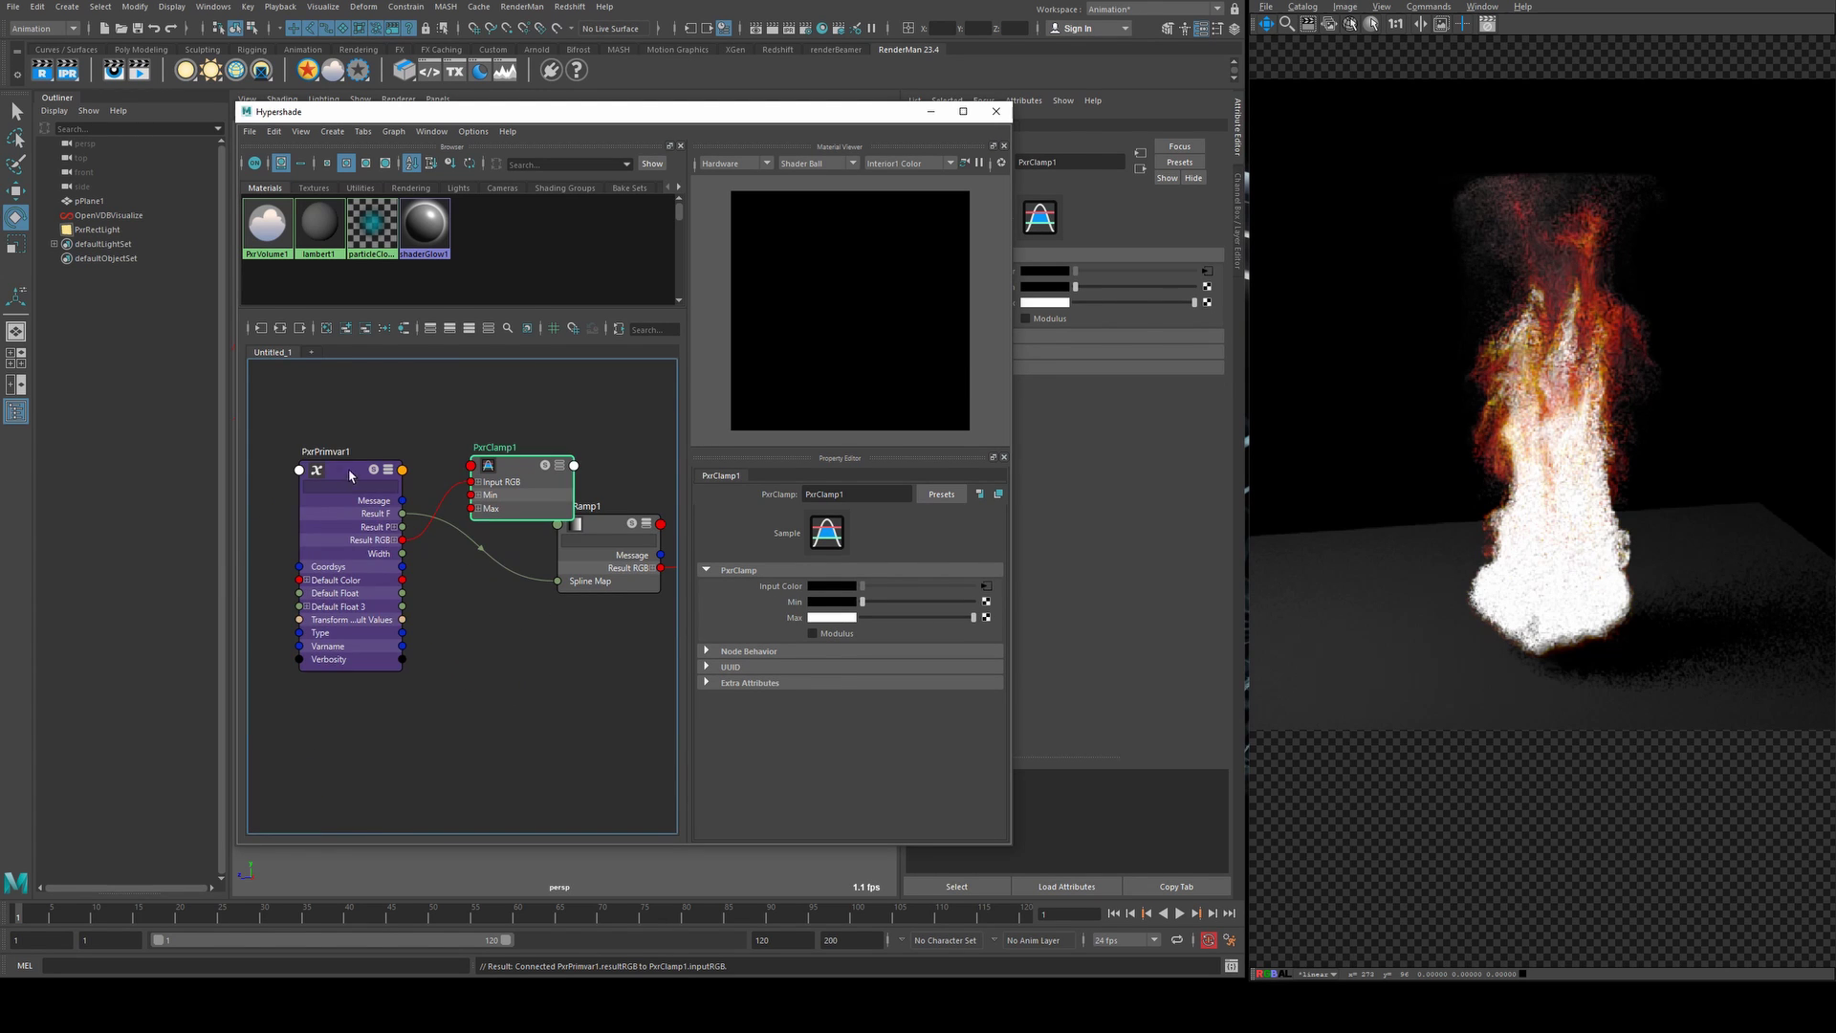
left_click_drag(350, 472, 316, 472)
left_click_drag(520, 465, 458, 628)
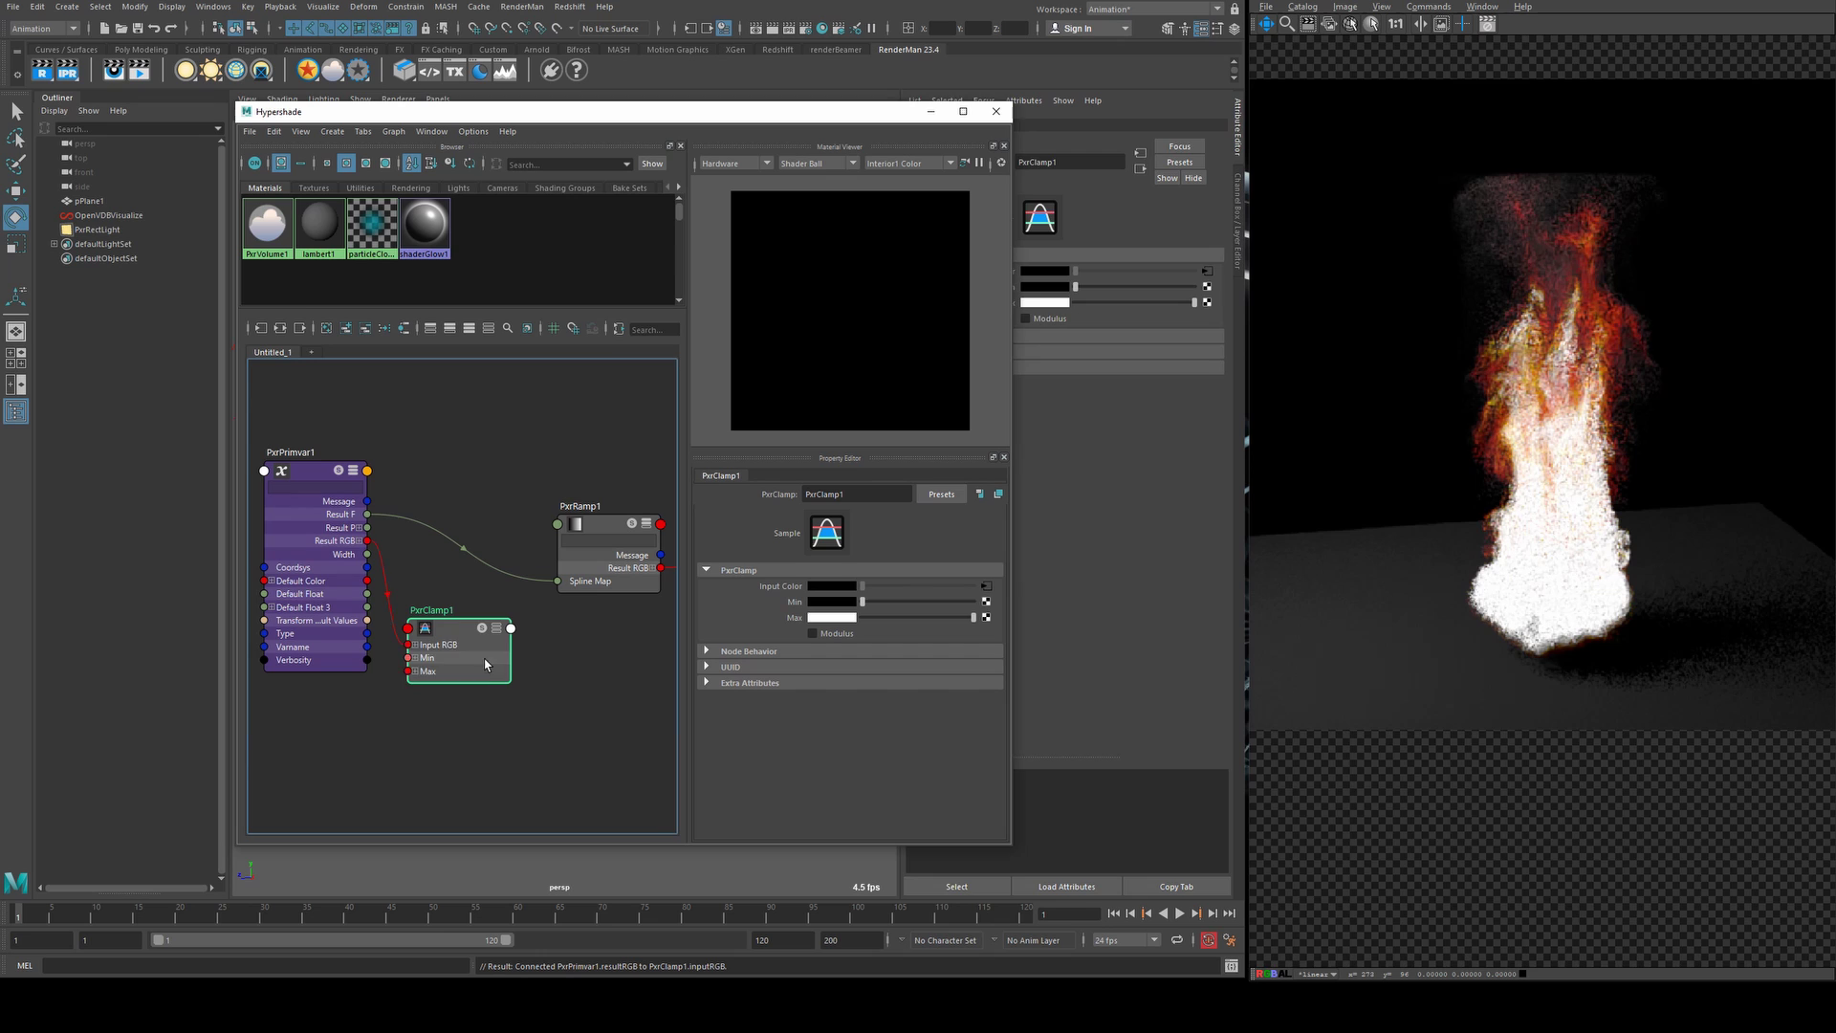
- Show all of PxrClamp1's attributes and add a PxrToFloat node beside its outputs
left_click(497, 629)
key("Tab")
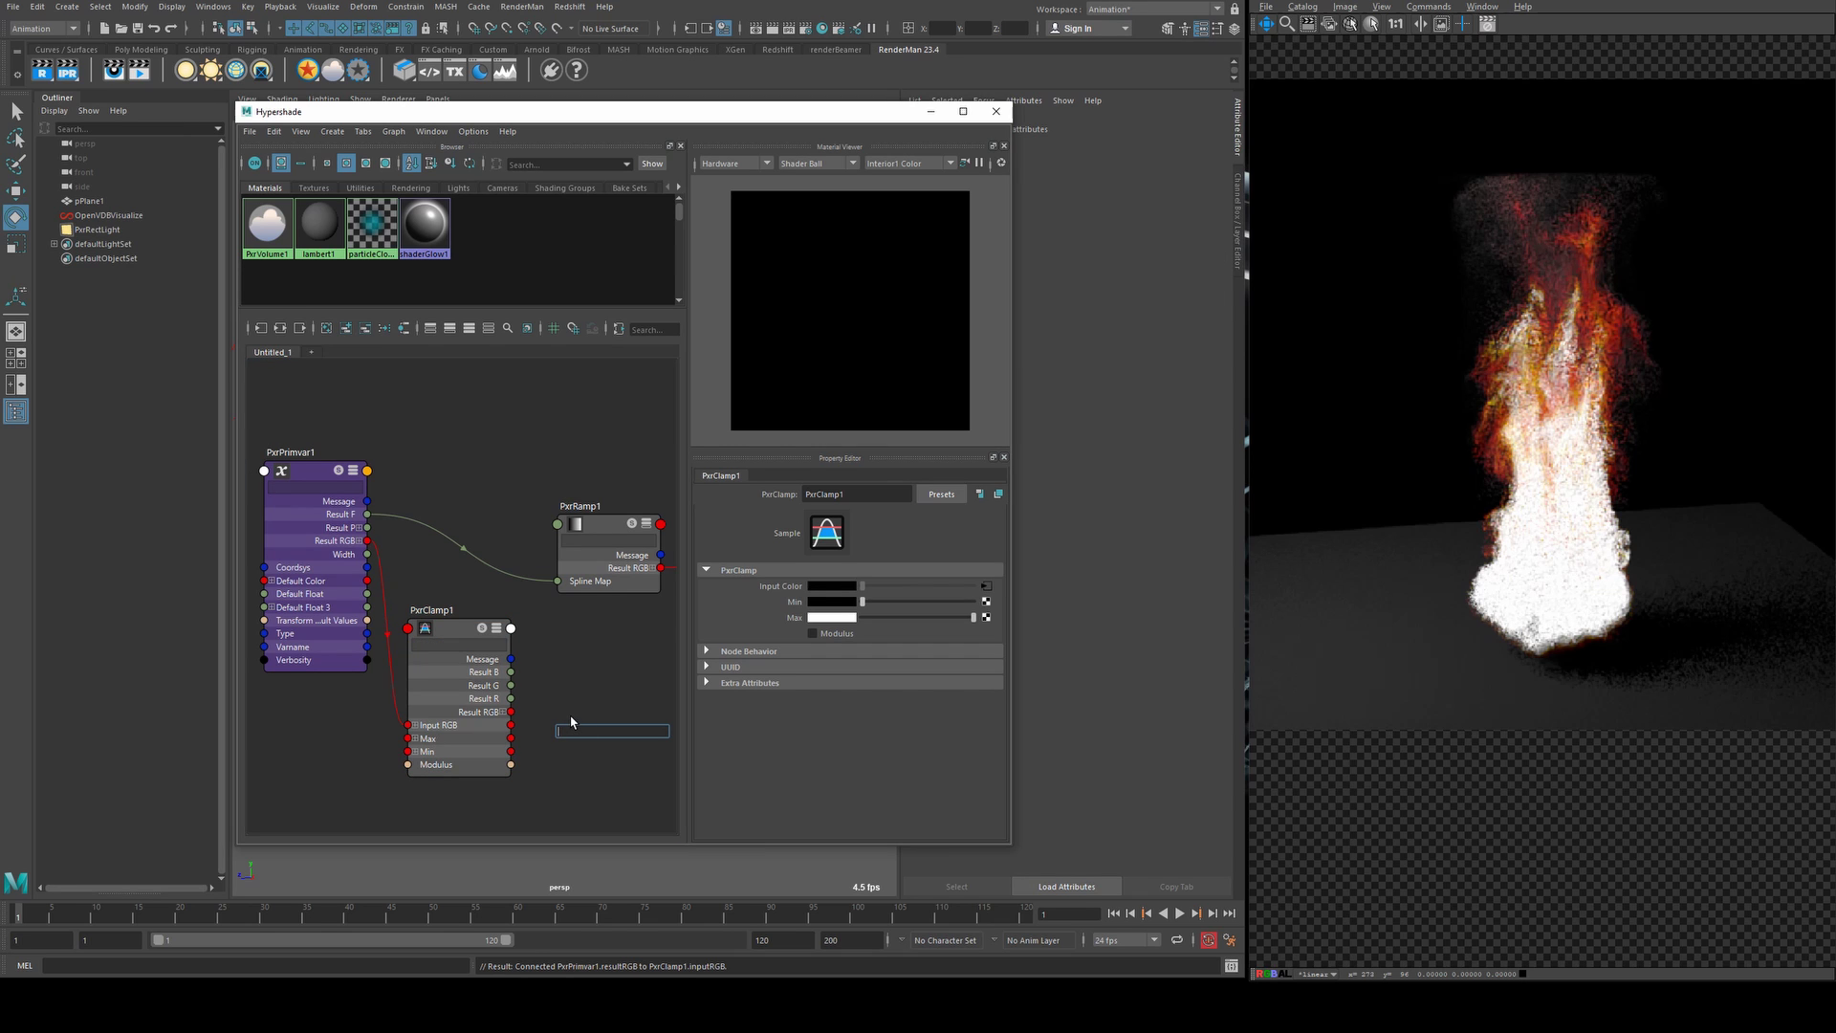
type("pxrtoflo")
key("Return")
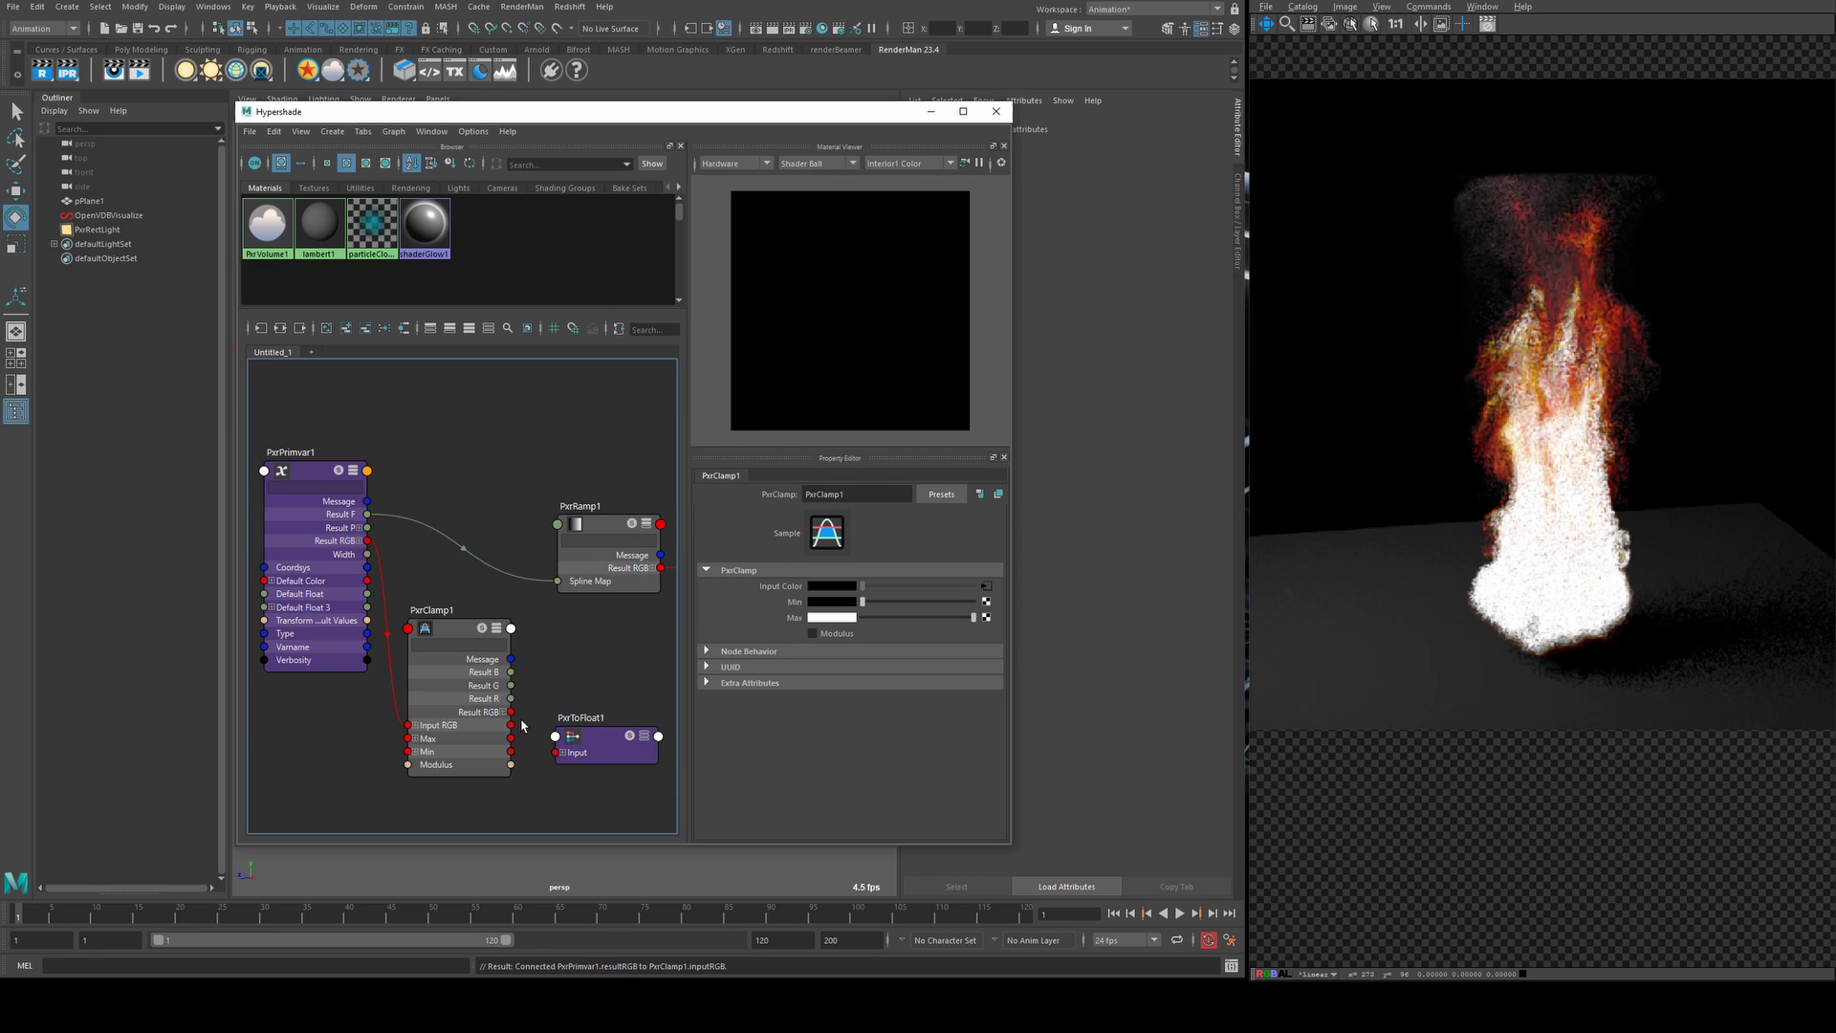
- Route PxrClamp1's Result RGB through PxrToFloat1 into PxrRamp1's Spline Map, line up the nodes and restart the interactive render
left_click_drag(528, 722, 558, 581)
left_click(638, 729)
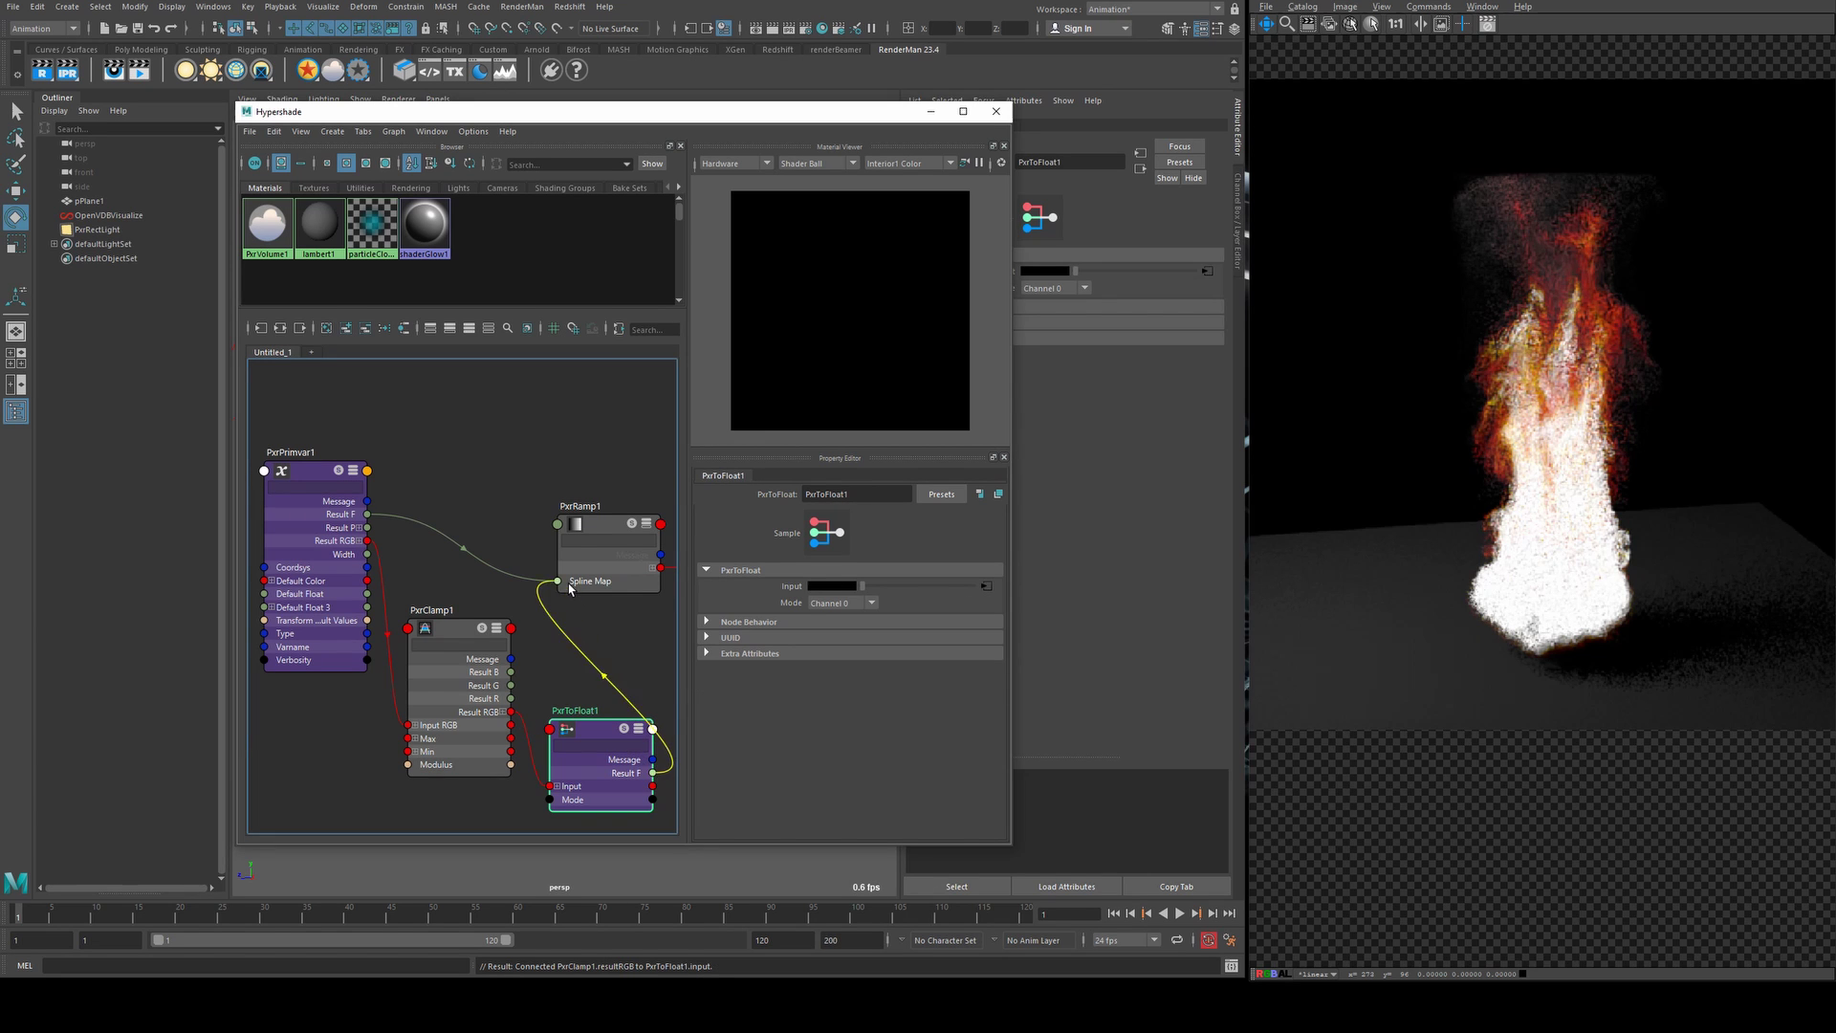
scroll(574, 607, "down", 4)
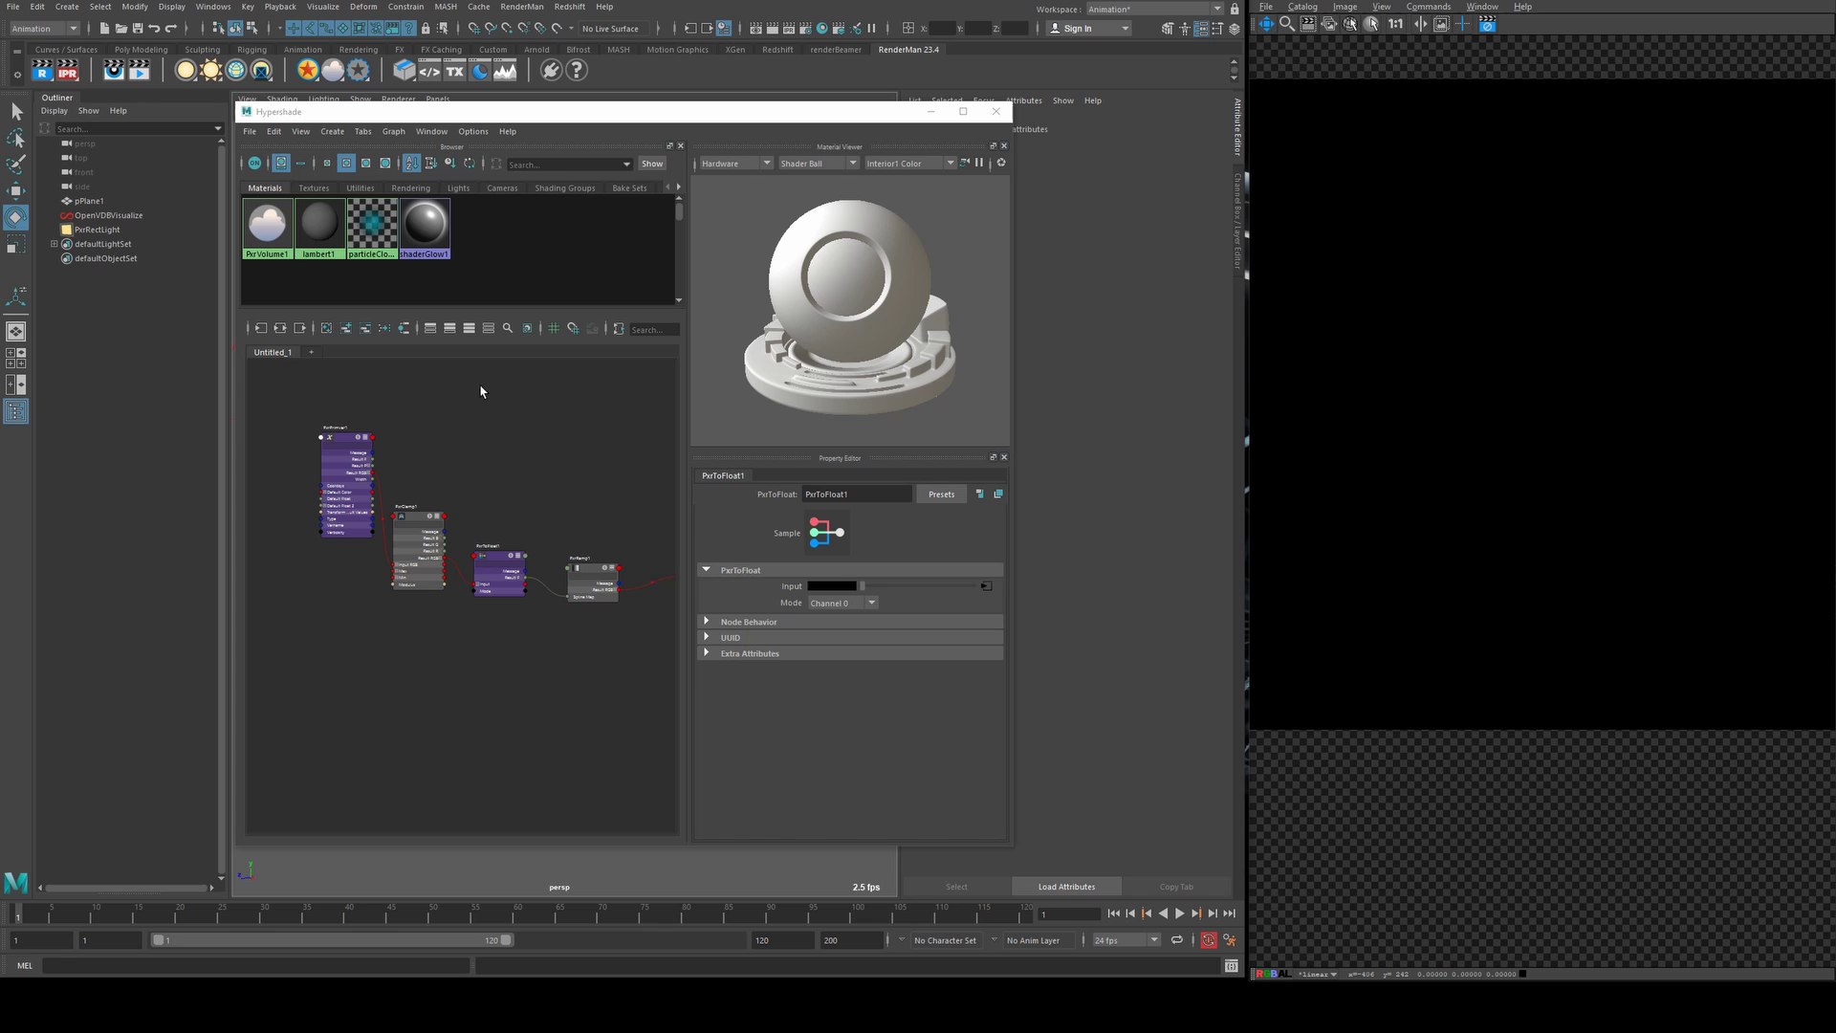
- Lower PxrClamp1's Max color slightly below white
left_click(400, 519)
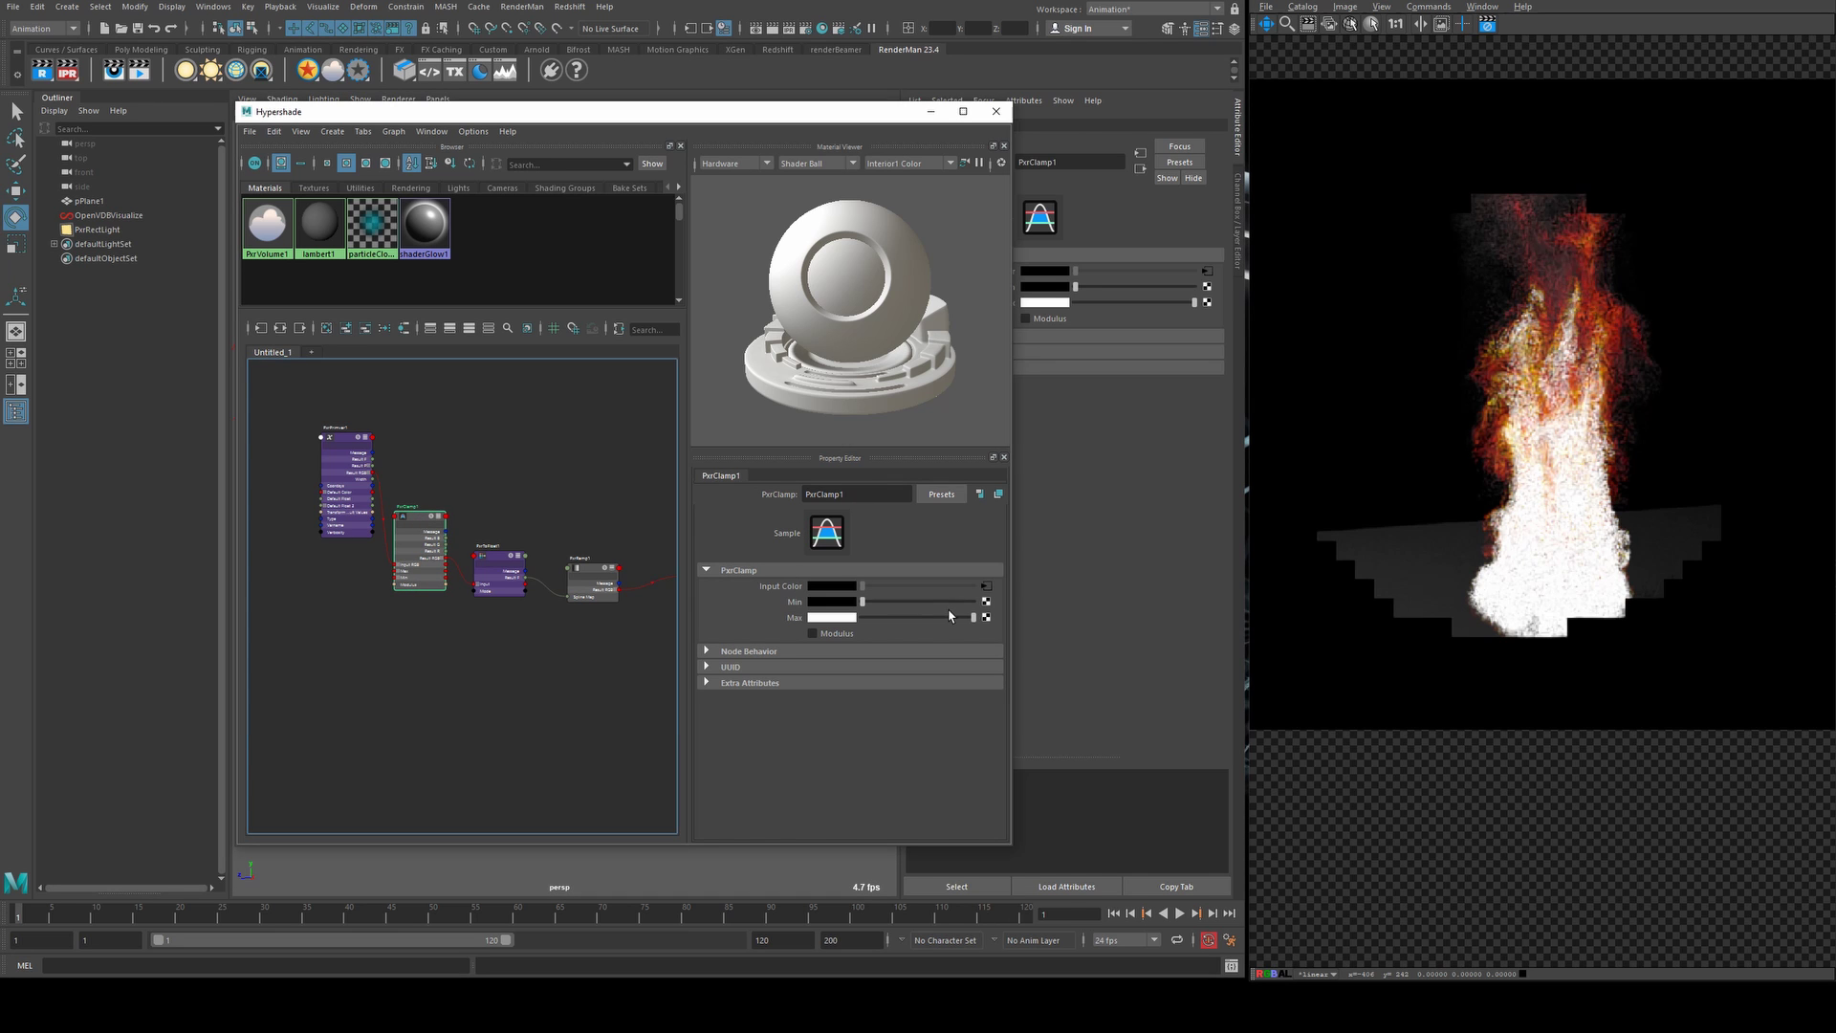
mouse_move(958, 623)
left_mouse_down()
mouse_move(938, 614)
mouse_move(961, 623)
left_mouse_up()
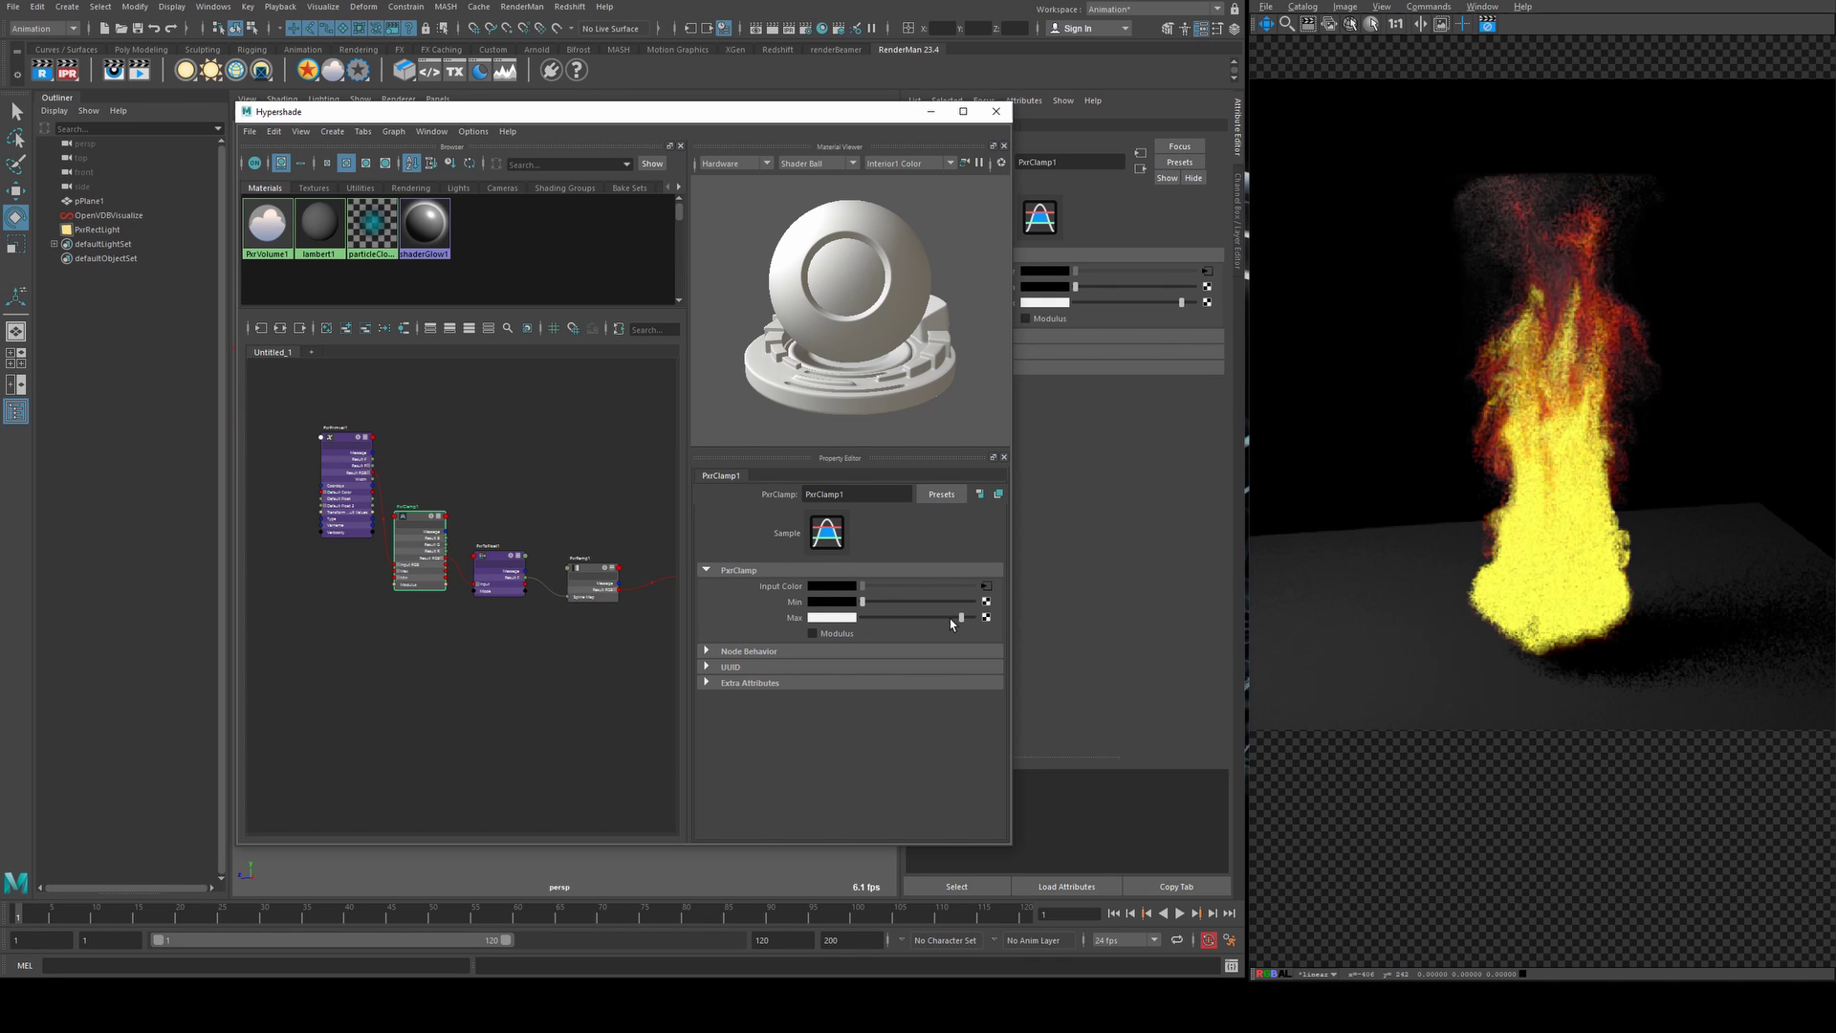
- Connect PxrRamp1's Result RGB to PxrVolume1's Diffuse Color
scroll(647, 515, "up", 2)
middle_click_drag(648, 514, 514, 491, "alt")
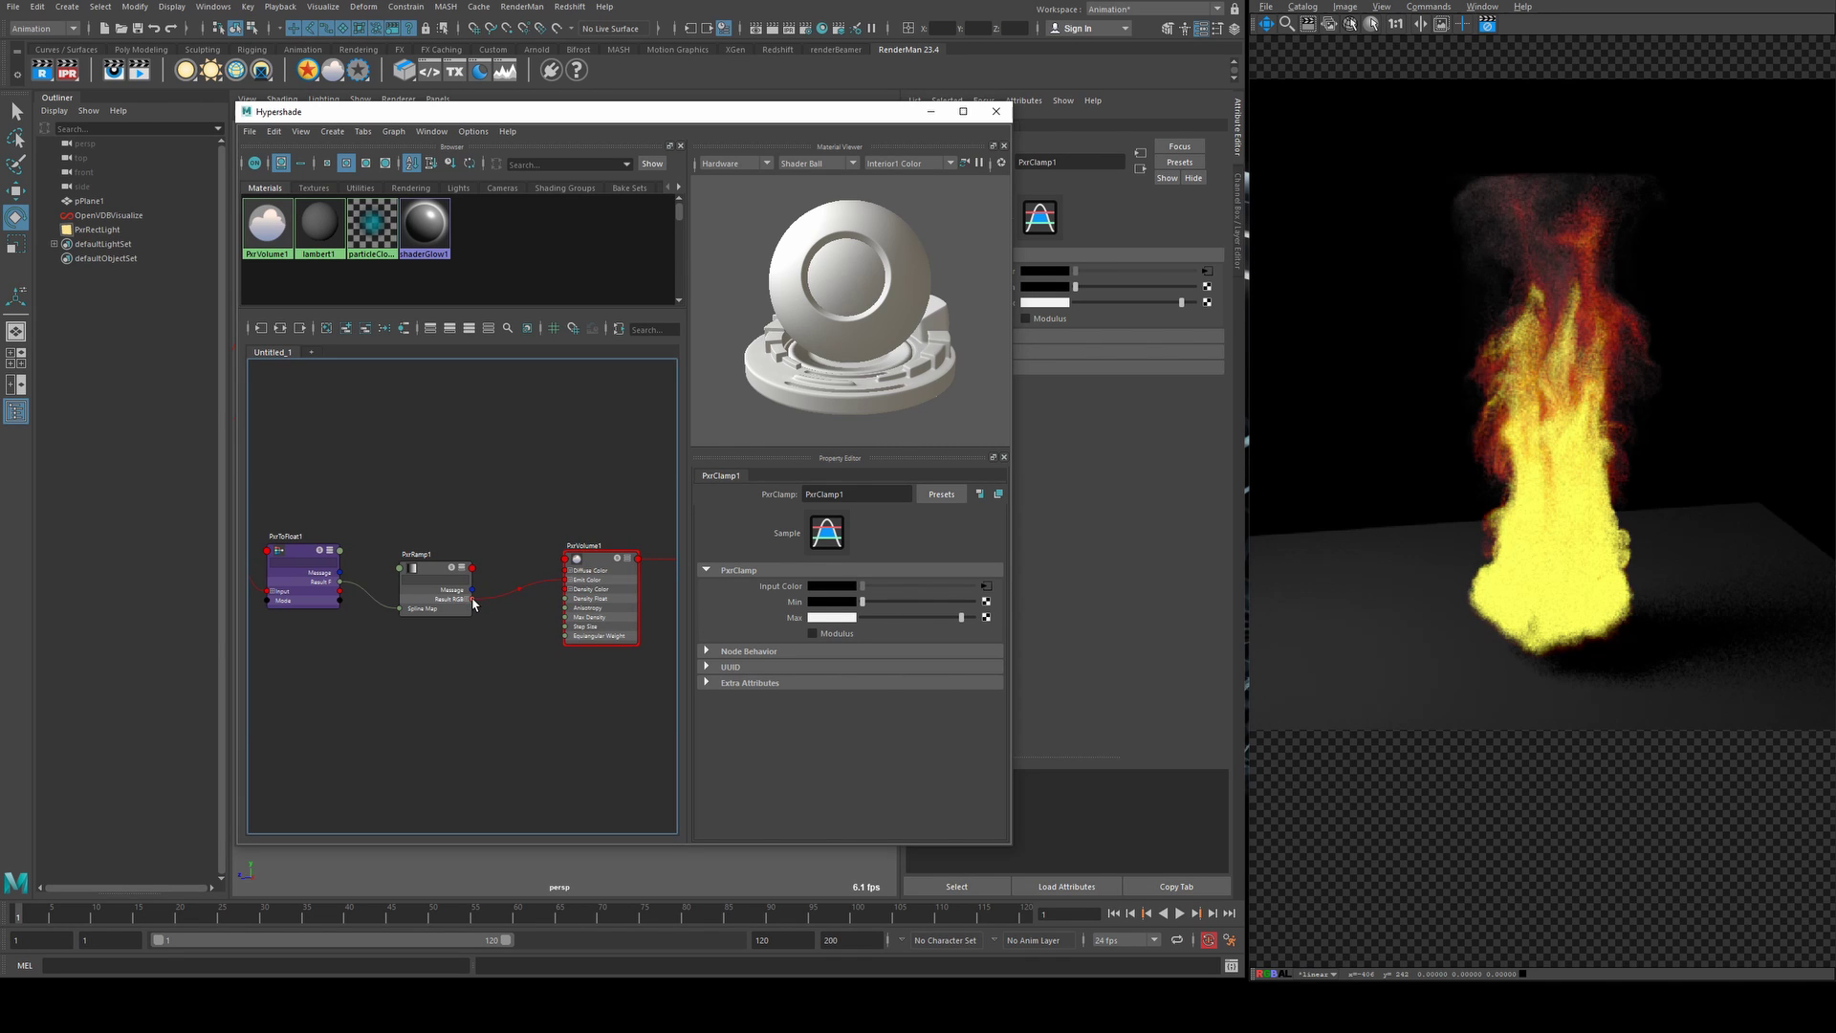
left_click_drag(473, 600, 561, 545)
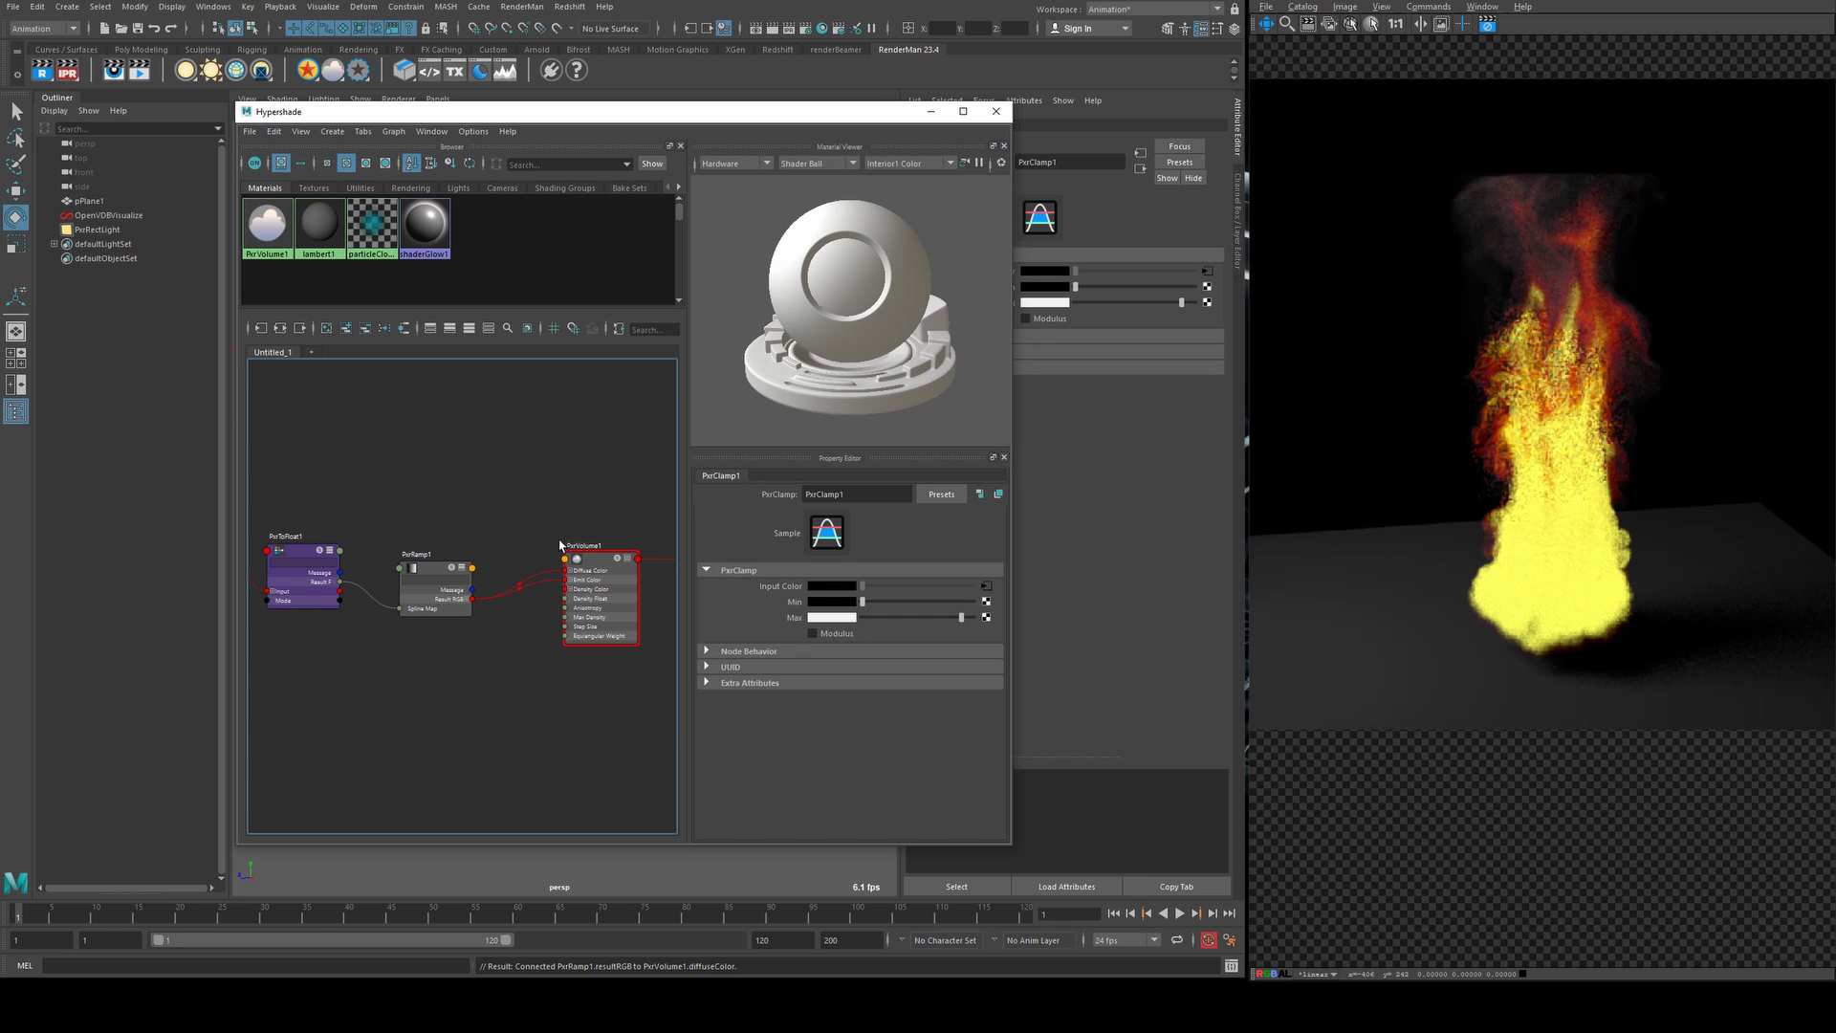
- Move PxrRamp1's yellow color marker to about position 0.904 and restart the interactive render
middle_click_drag(496, 475, 581, 485, "alt")
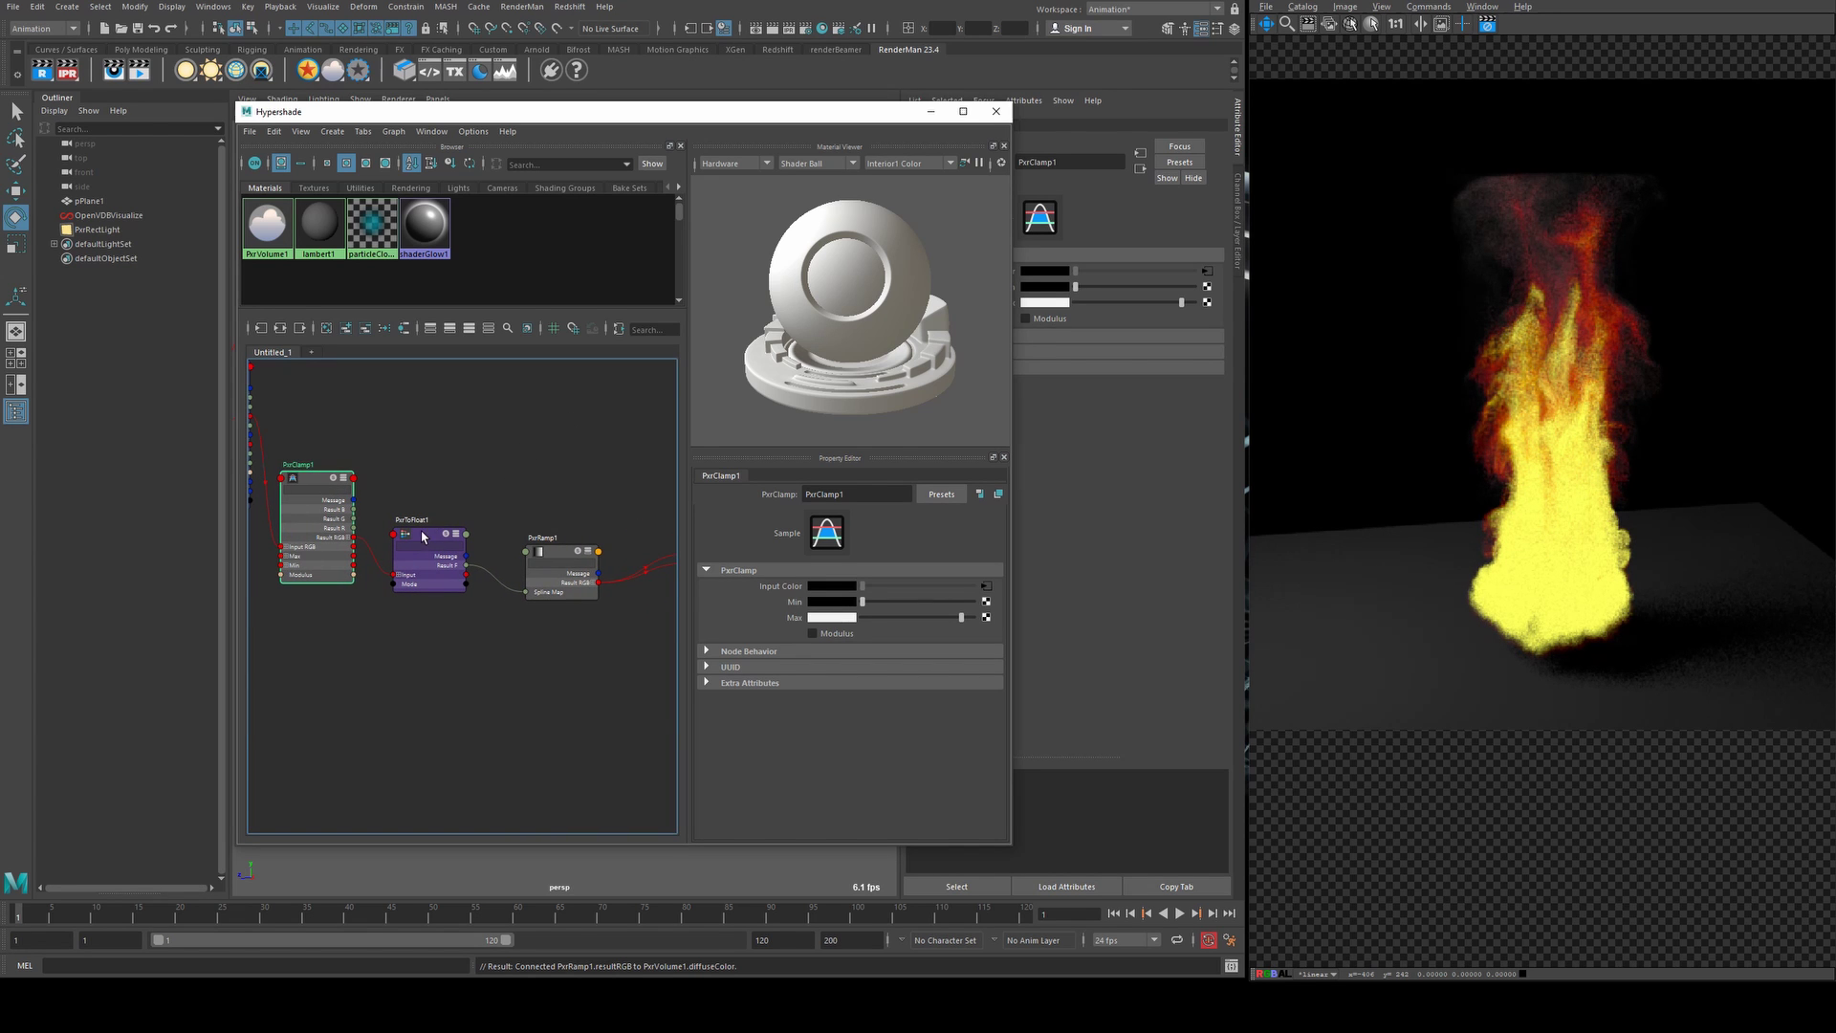
left_click(558, 559)
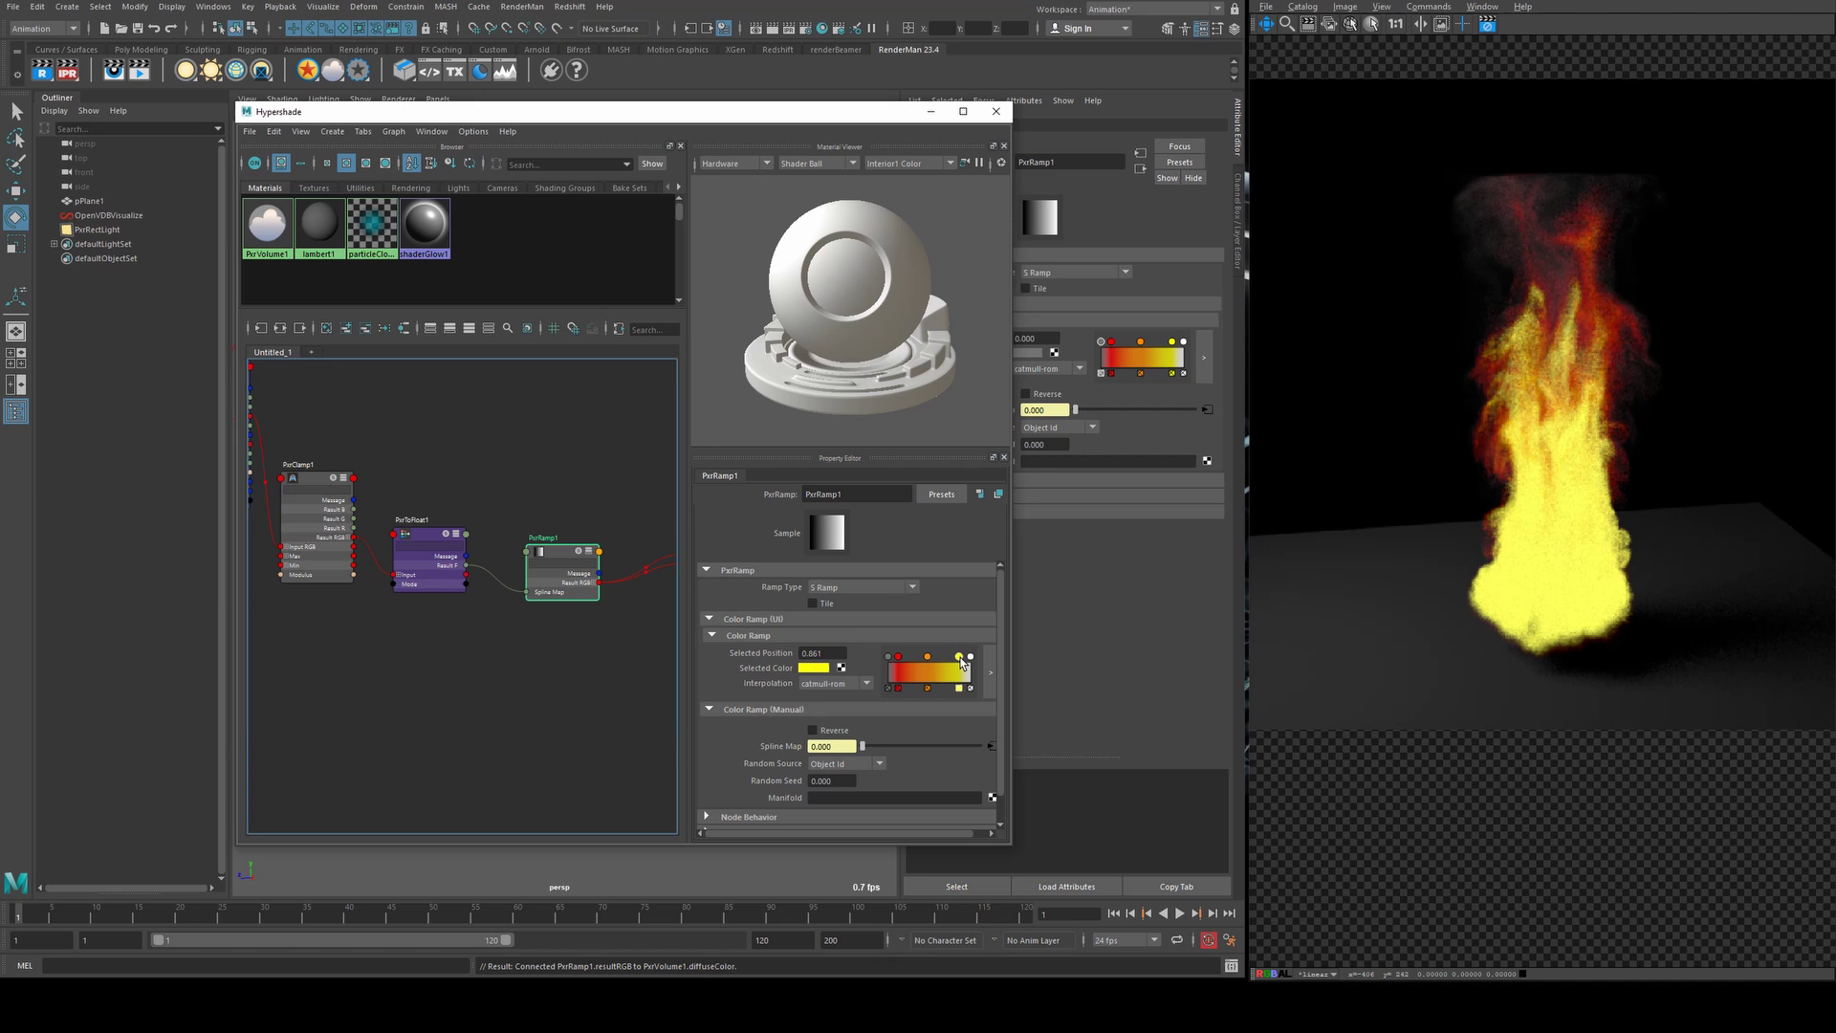
left_click_drag(961, 657, 964, 658)
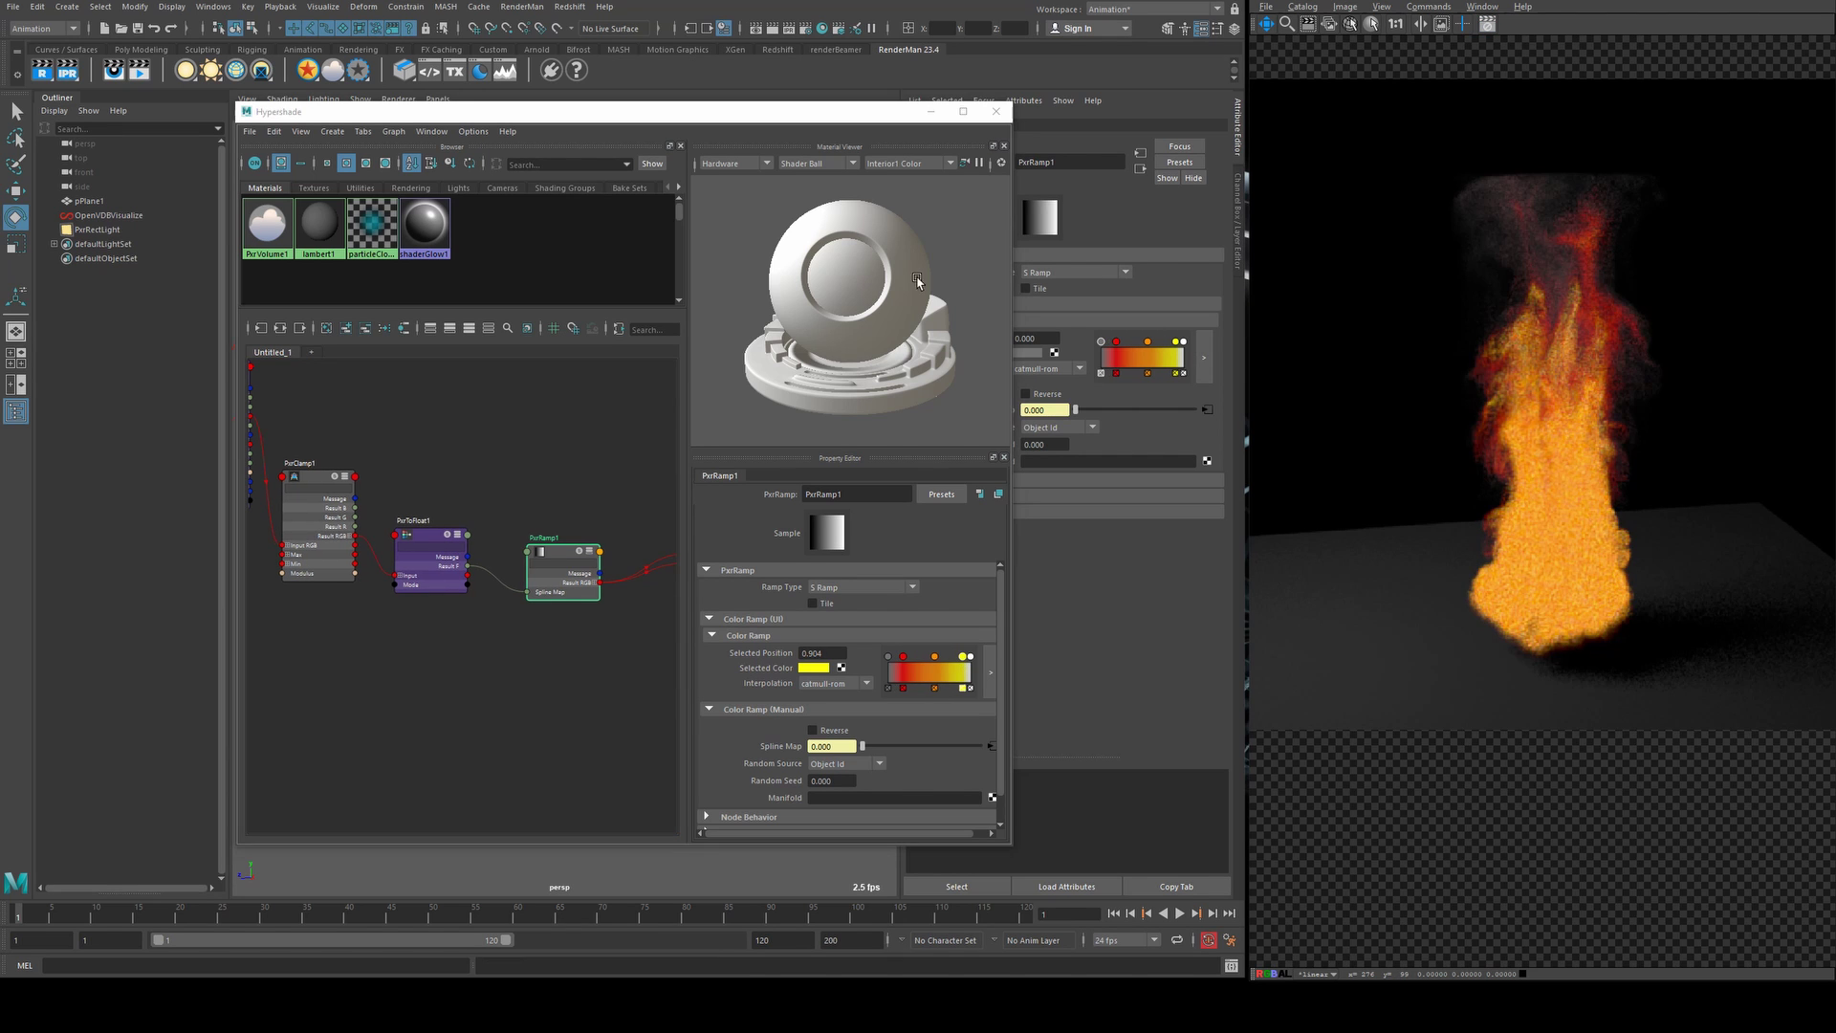
left_click(932, 112)
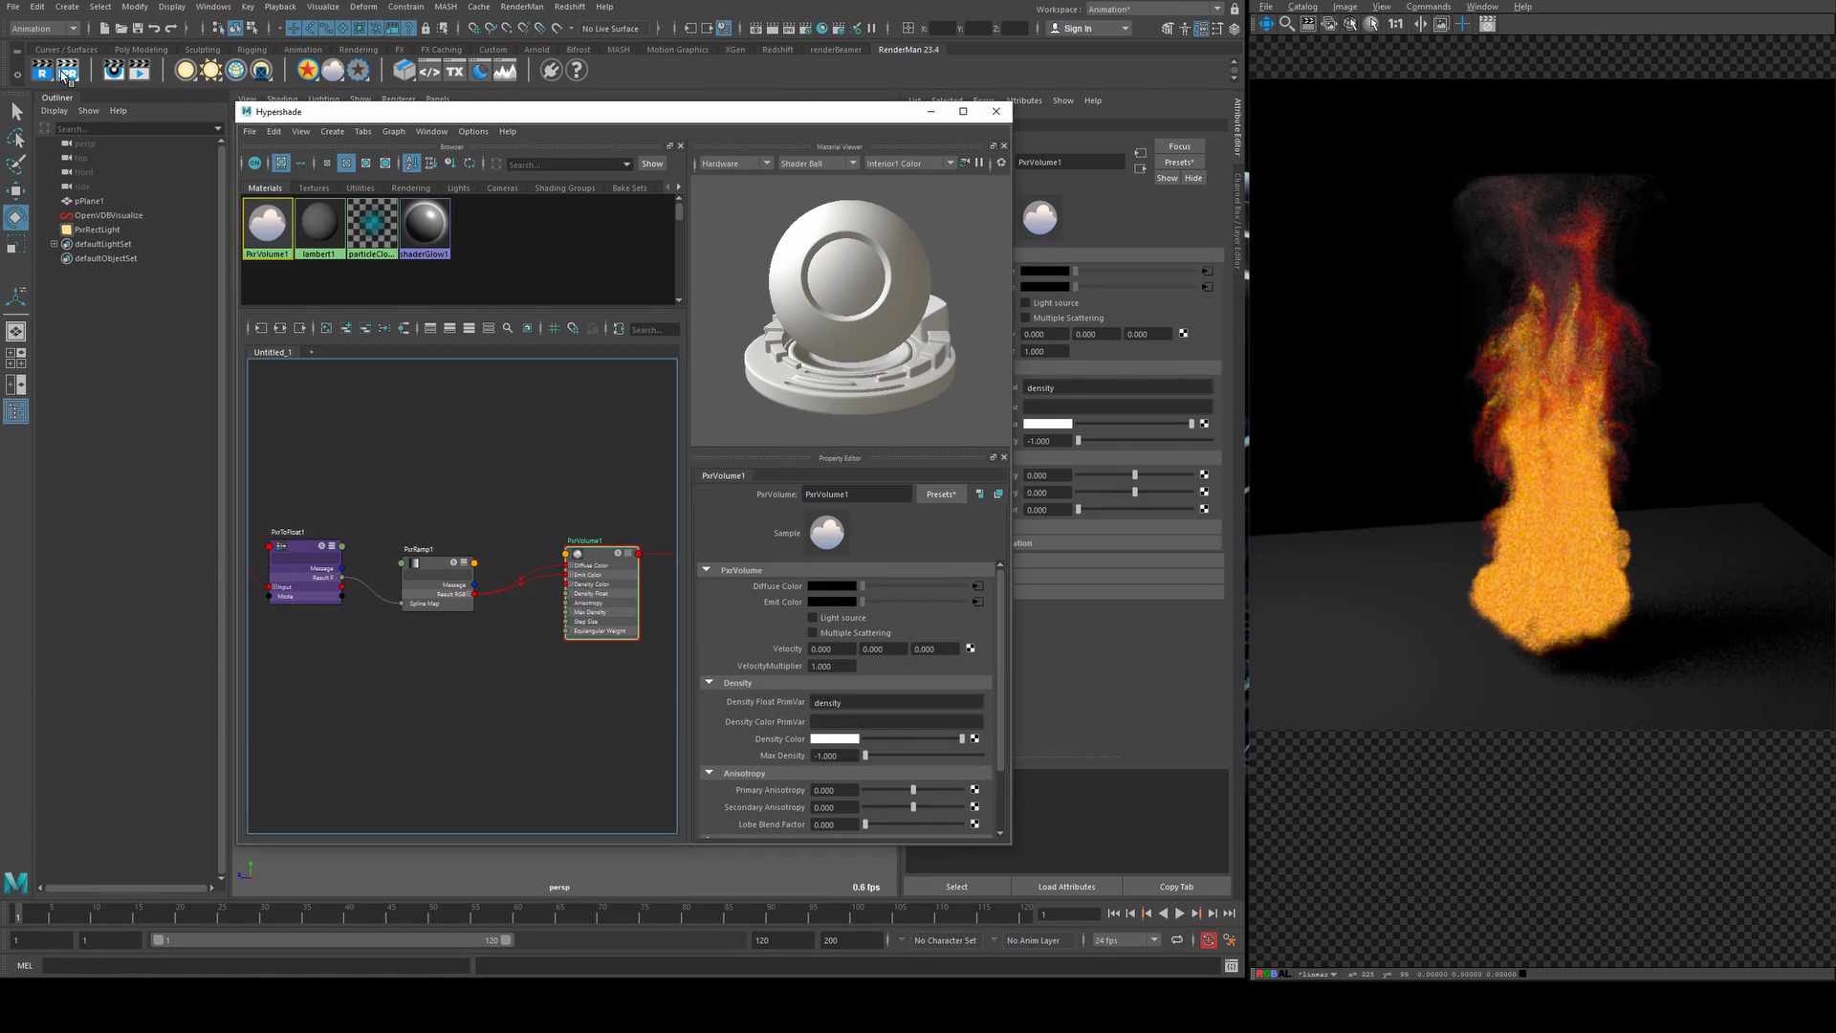
left_click(66, 73)
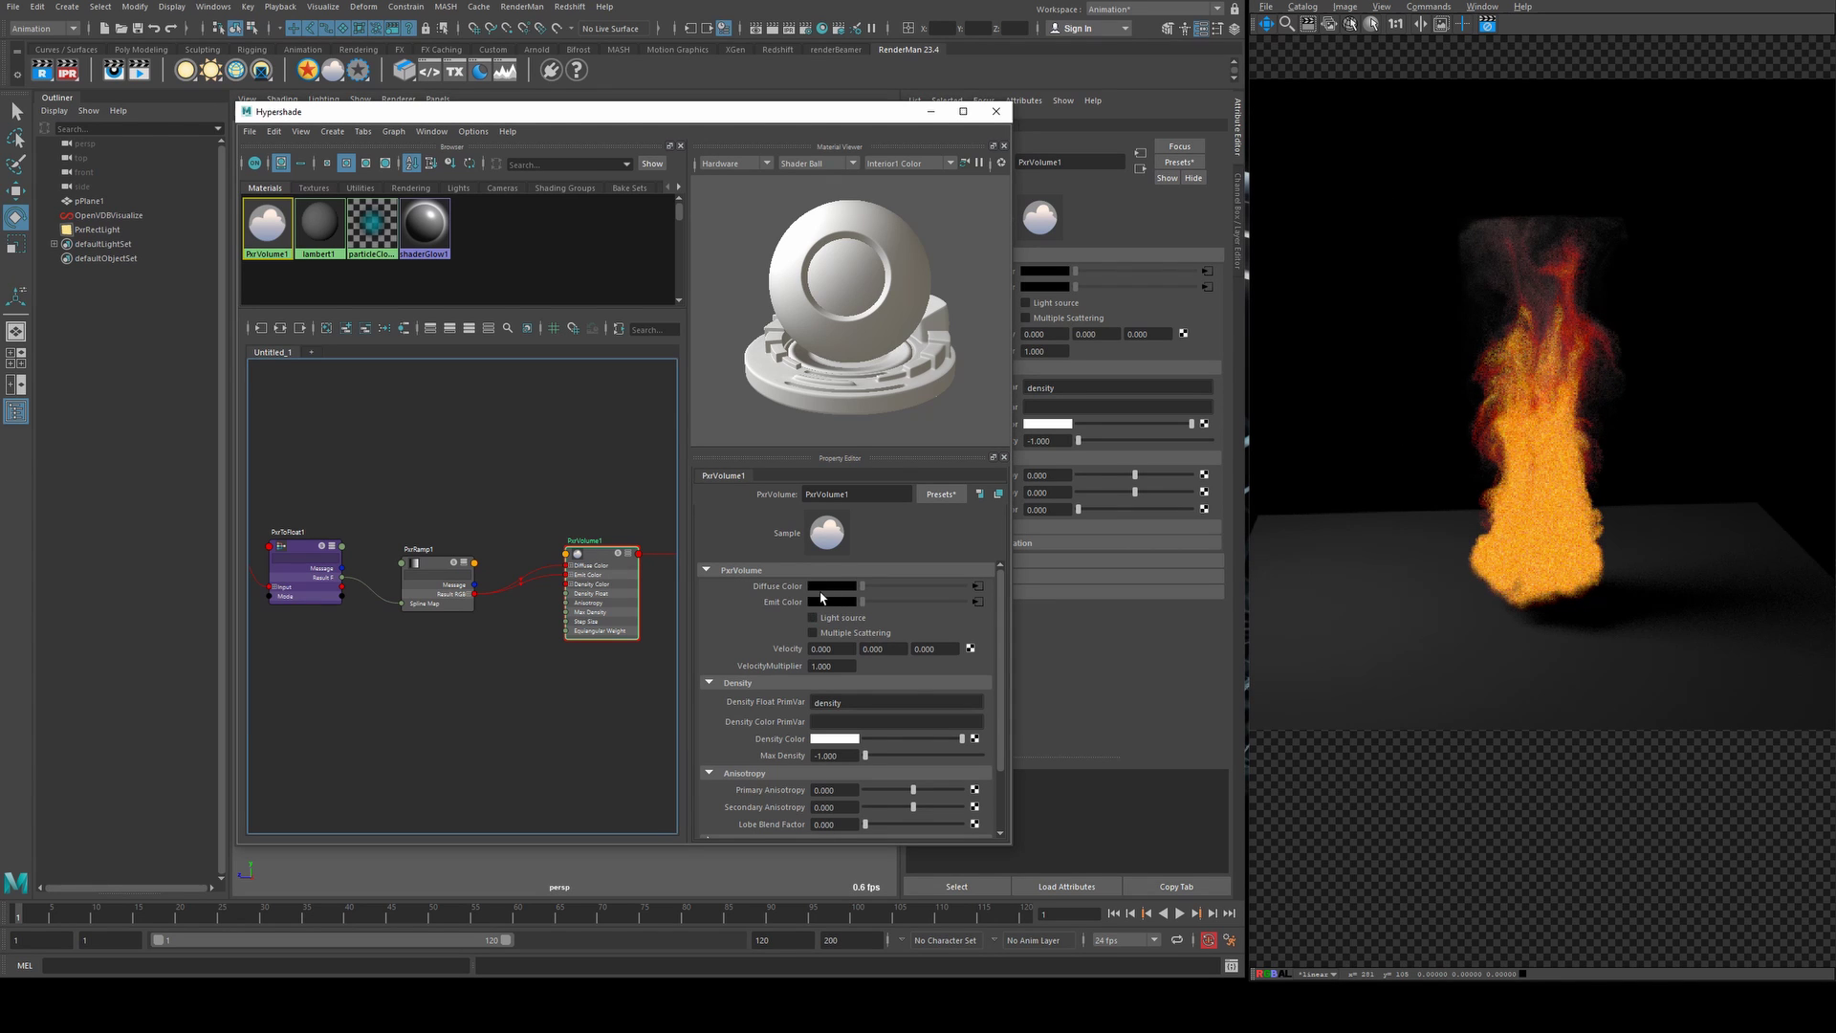
- Make PxrVolume1 act as a light source, check the fire's glow on the ground in the render, and stop rendering
left_click(848, 619)
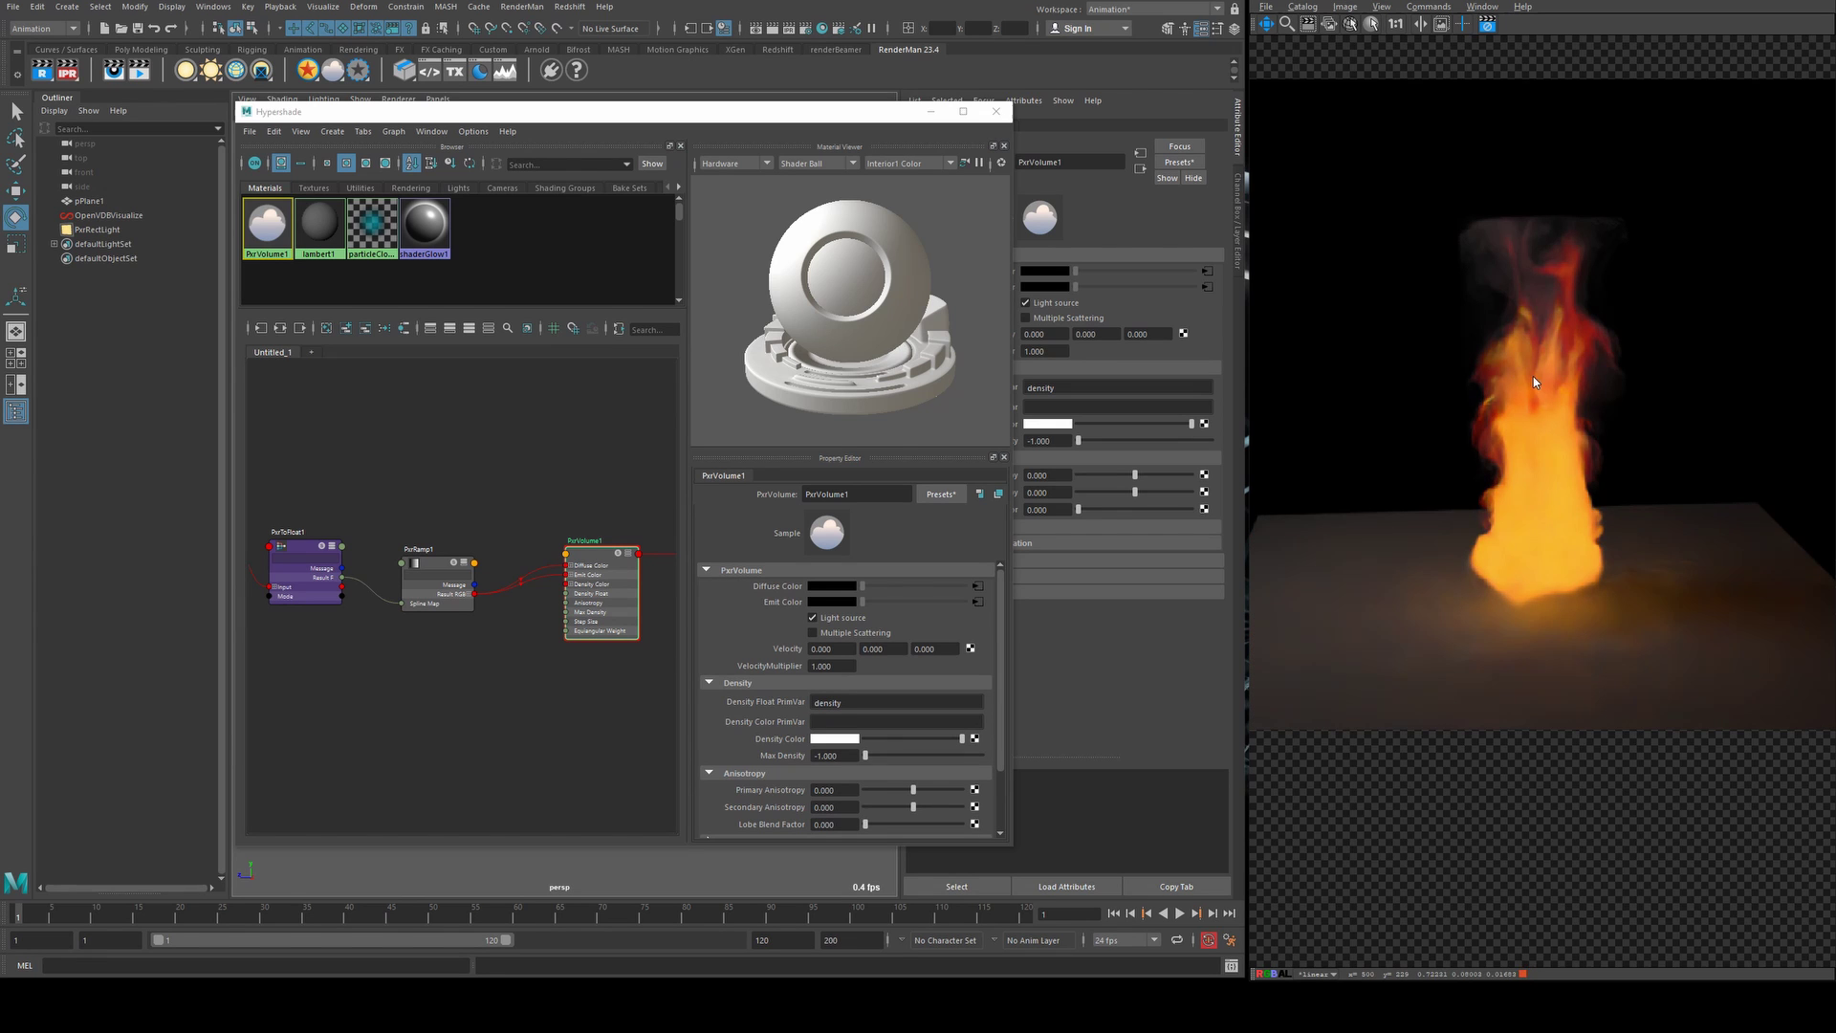
scroll(1493, 612, "up", 3)
scroll(1518, 521, "down", 6)
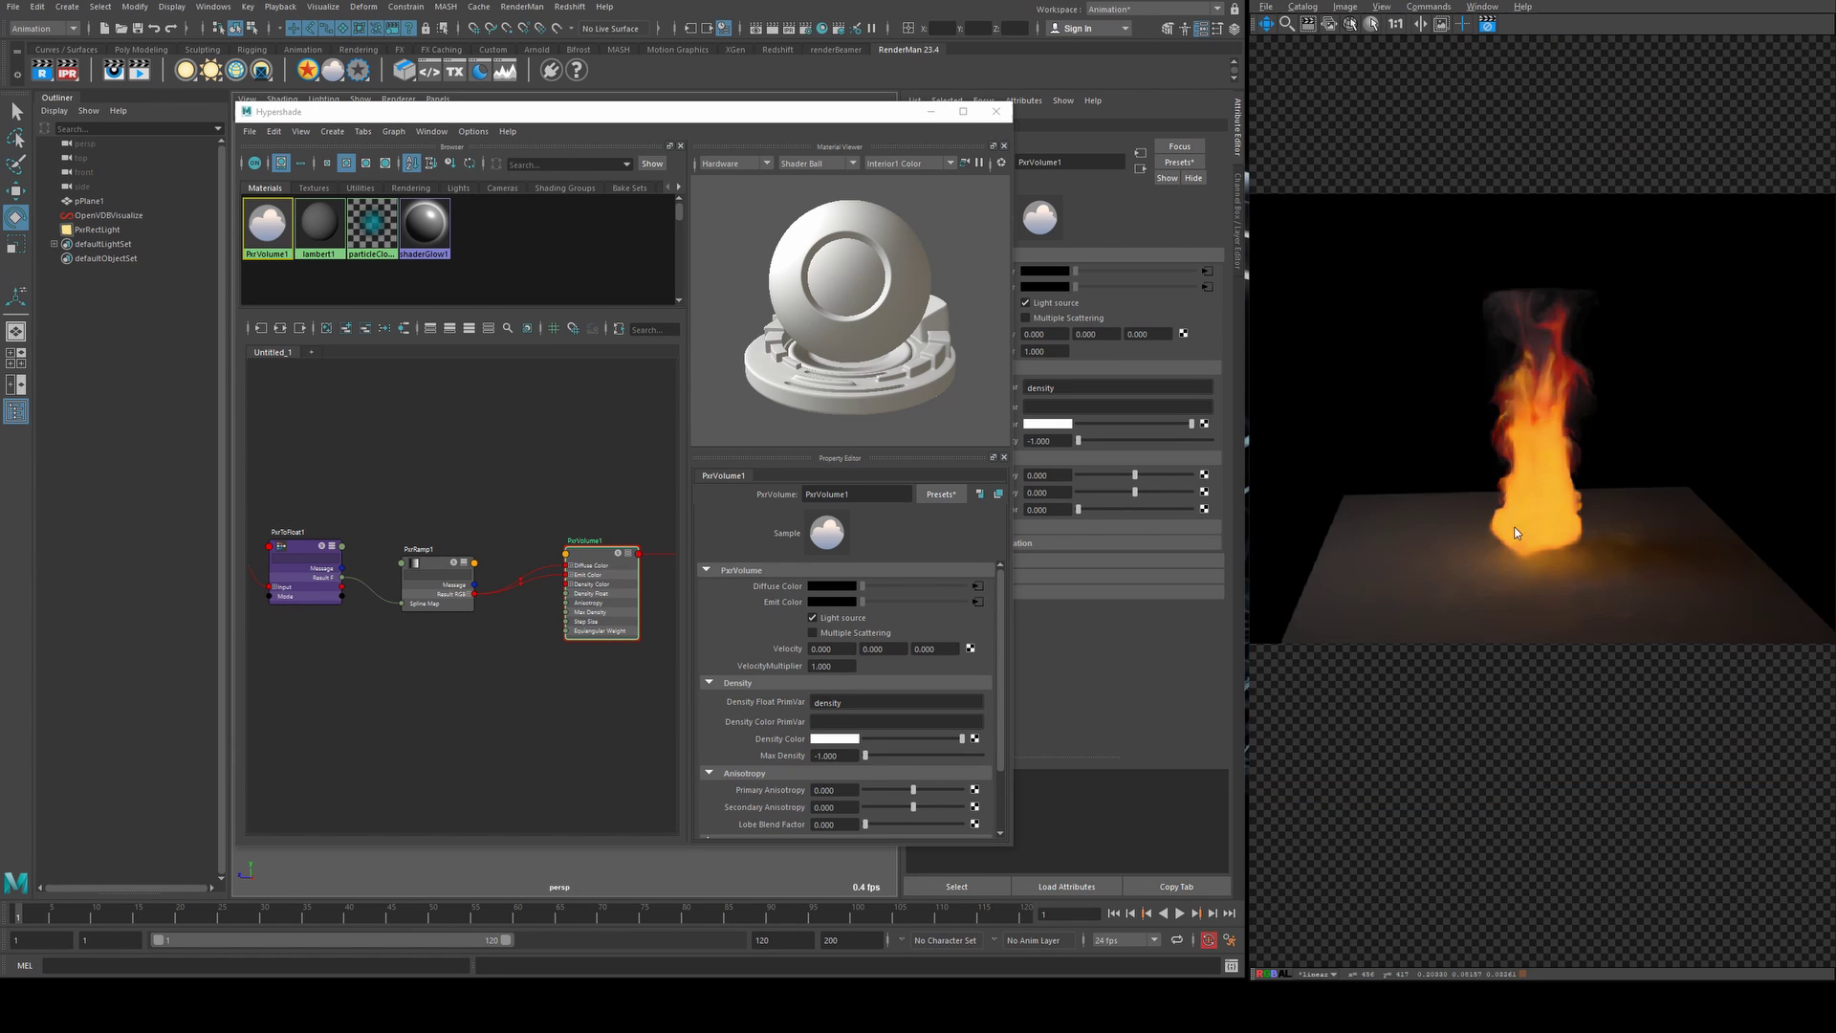
scroll(1561, 439, "up", 3)
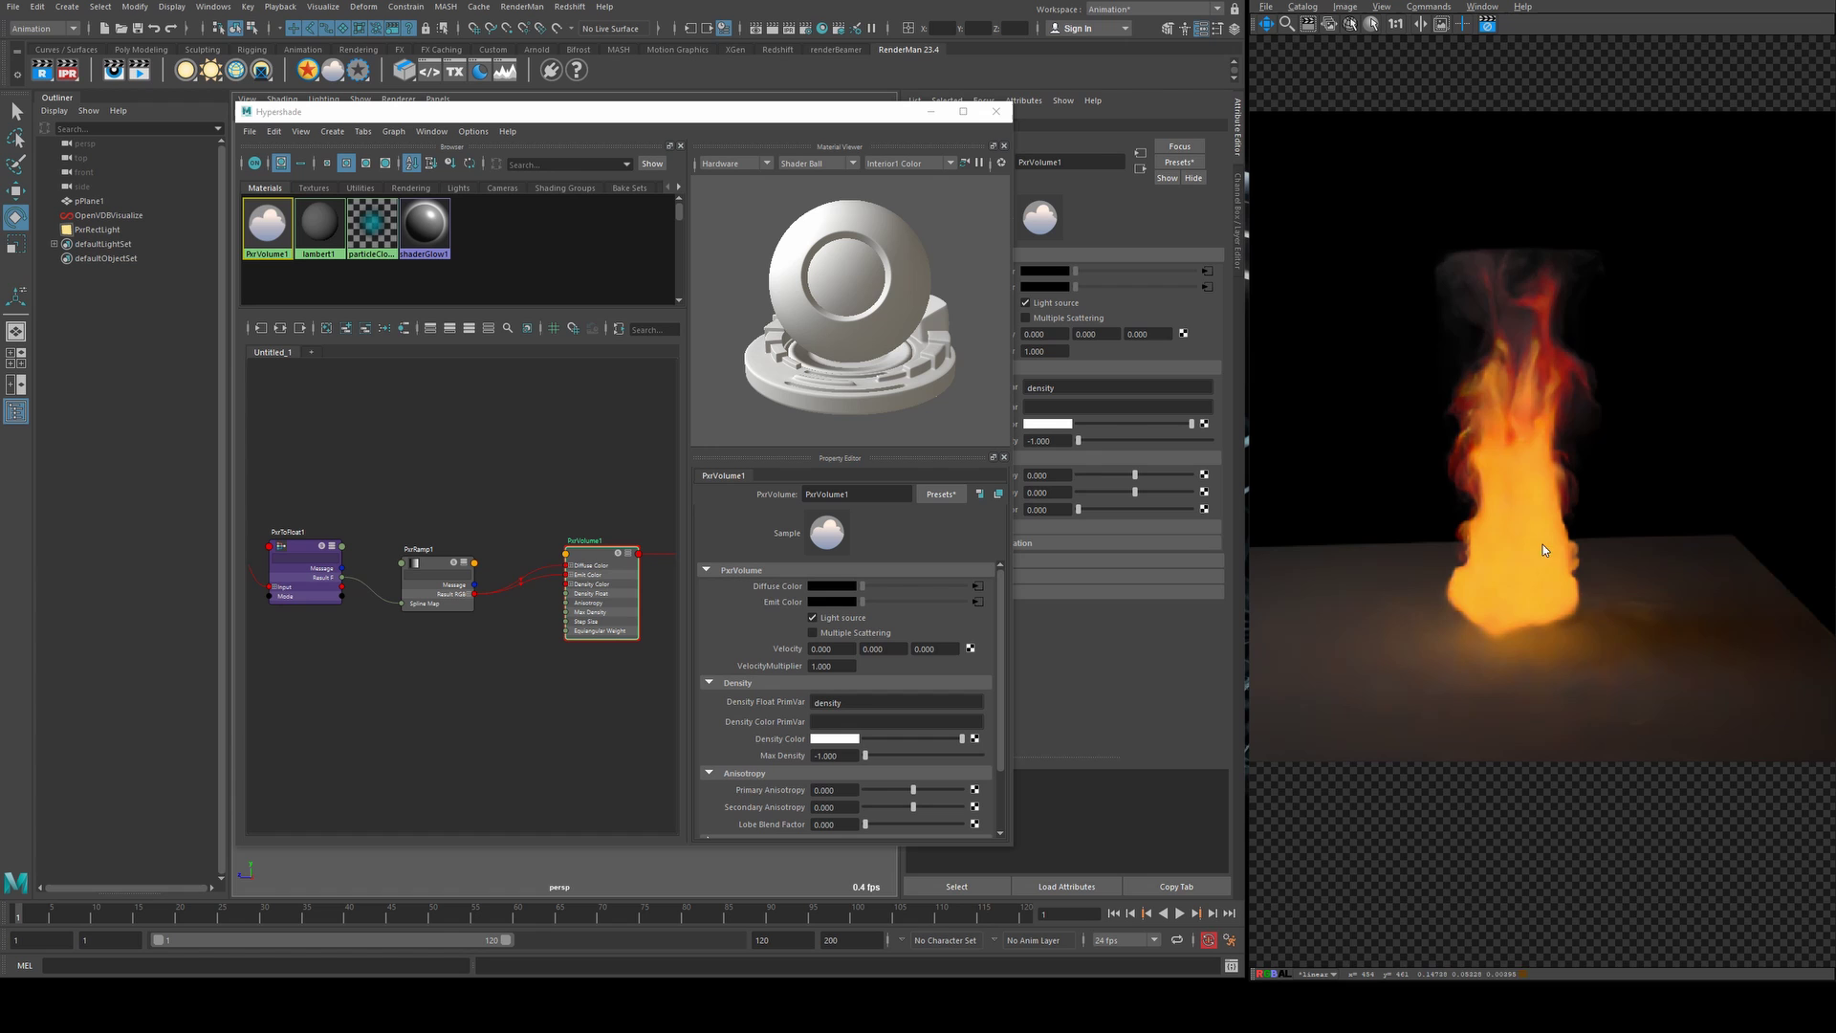
key("Left")
left_click(1487, 24)
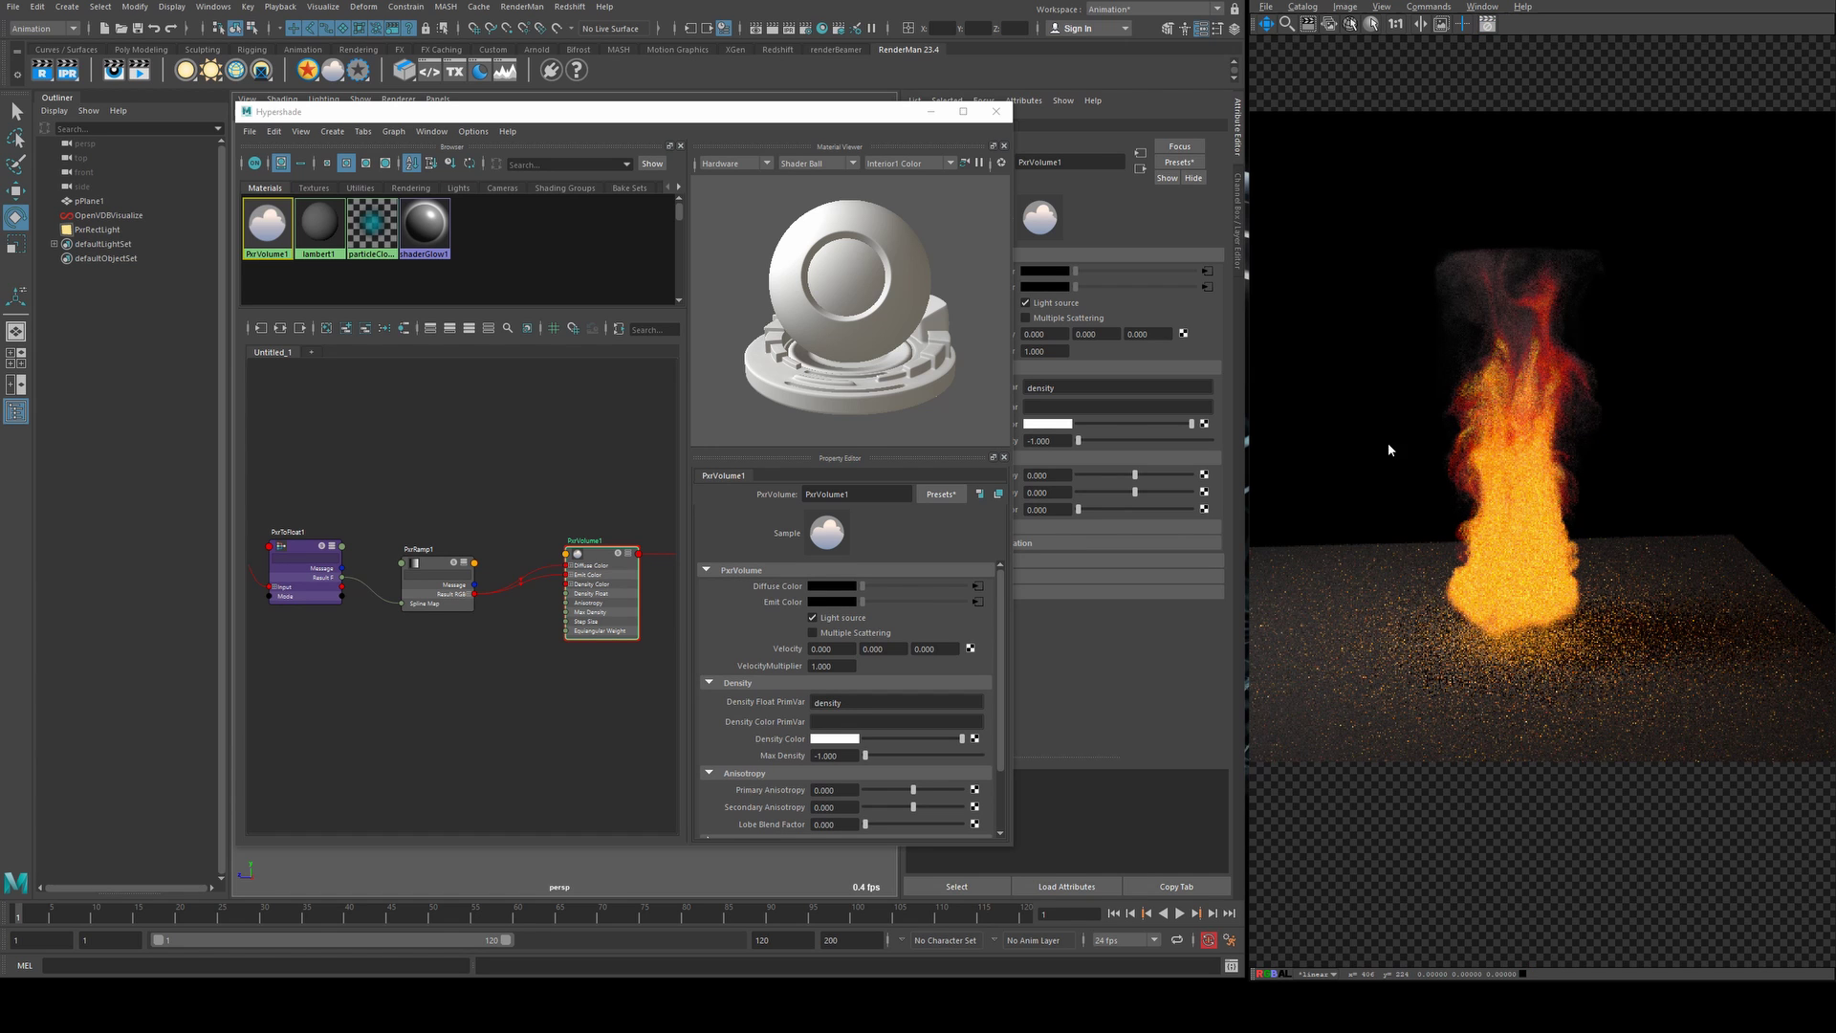
- Put the Hypershade away and hide the PxrRectLight in the scene
left_click(927, 110)
left_click_drag(308, 421, 309, 419)
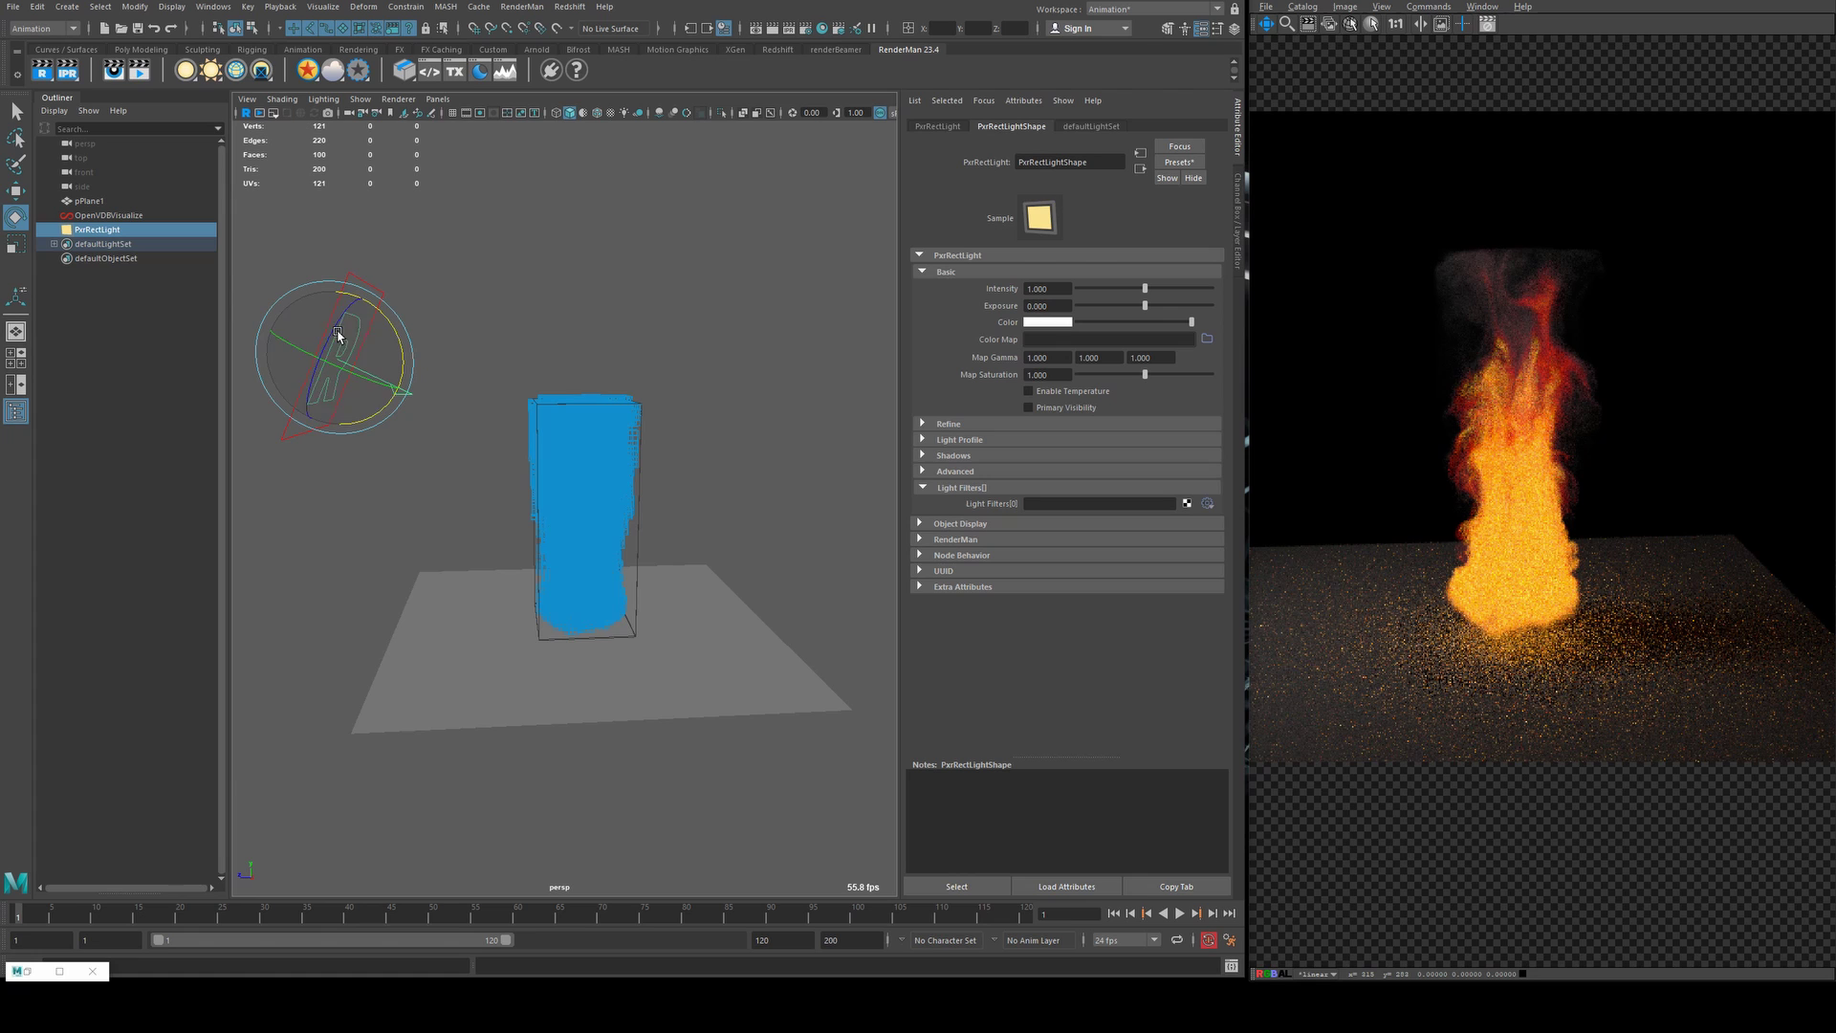
key("ctrl+h")
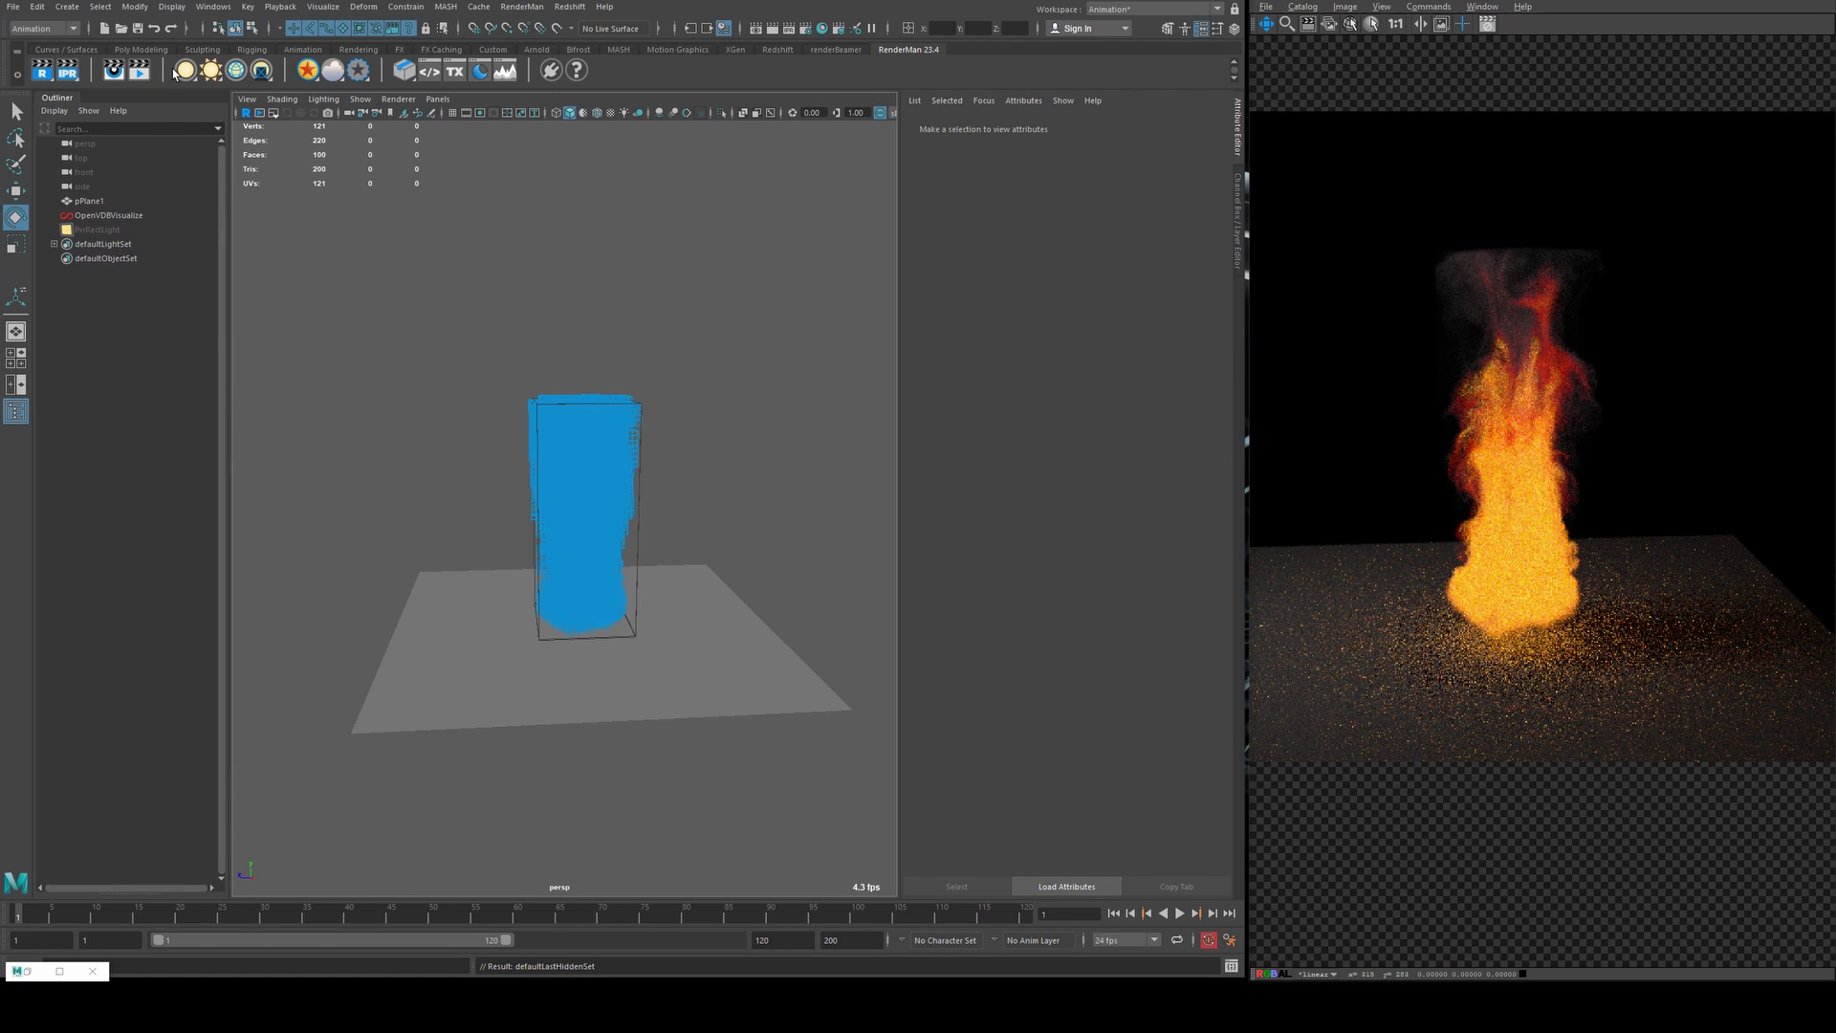
- Add a PxrSphereLight and raise it into the lower part of the fire volume
right_click(184, 79)
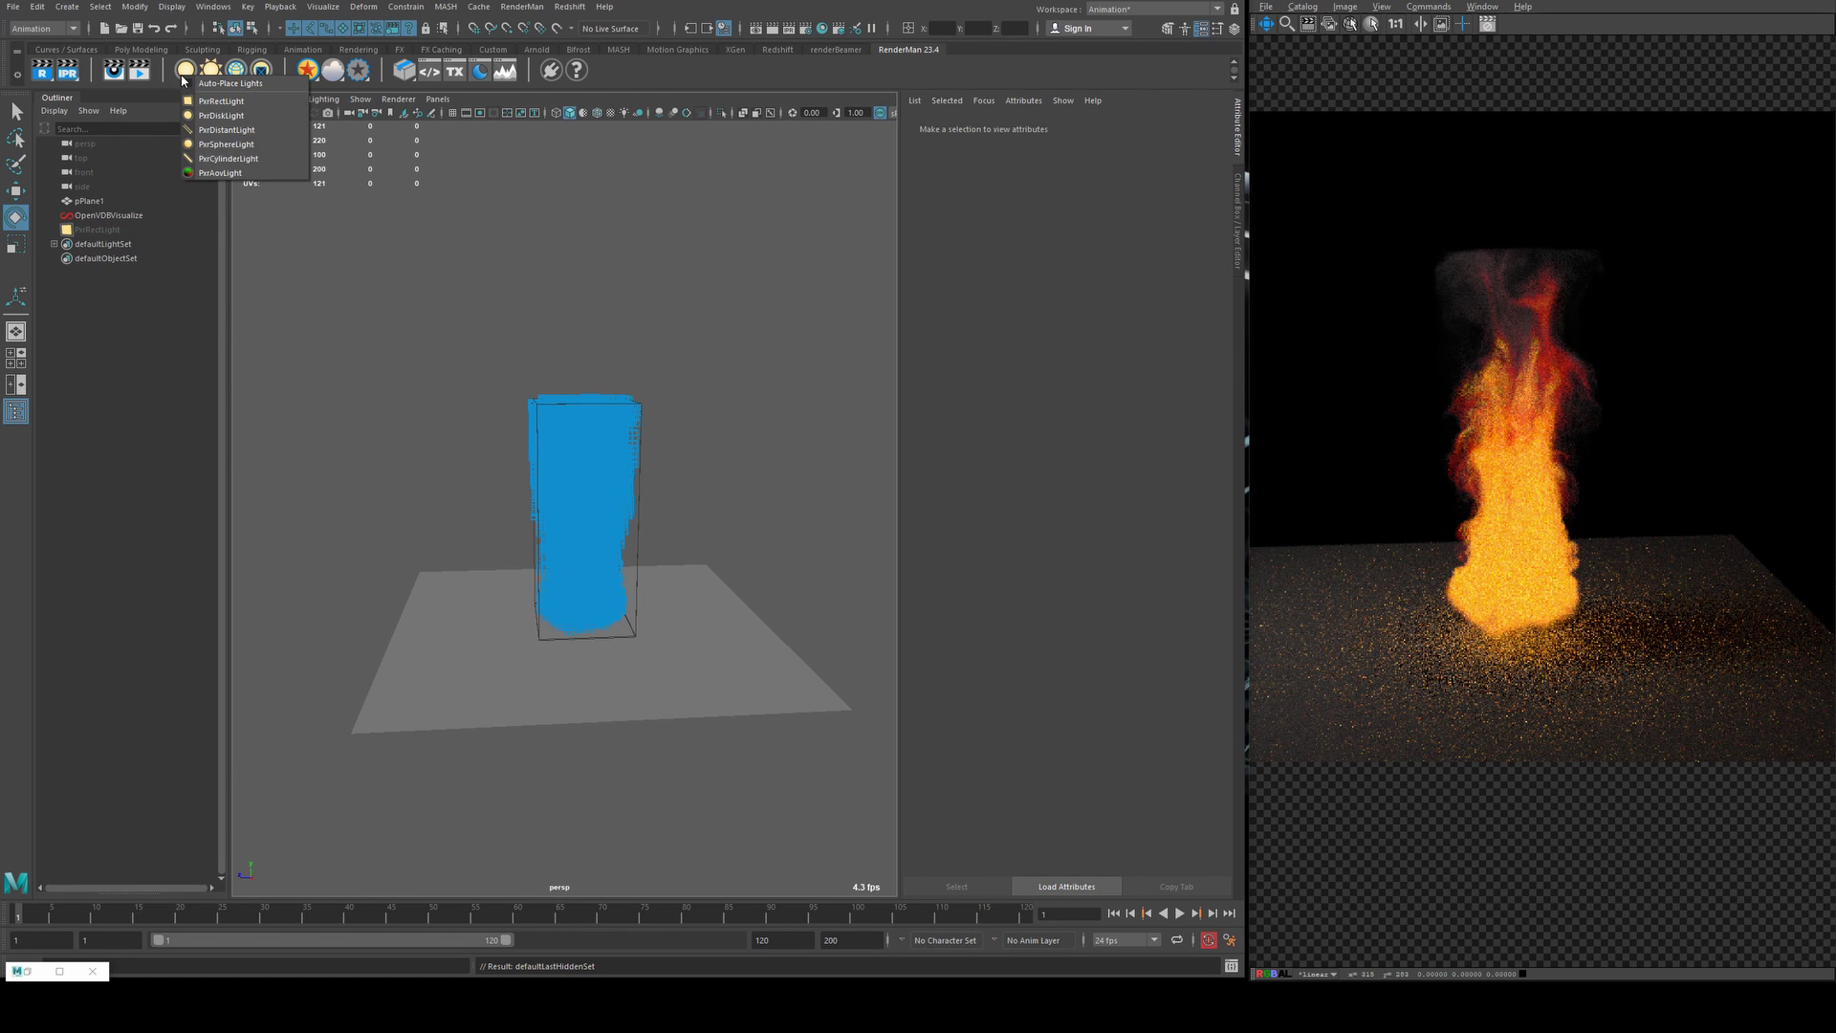
left_click(261, 151)
key("w")
left_click_drag(594, 602, 595, 504, "alt")
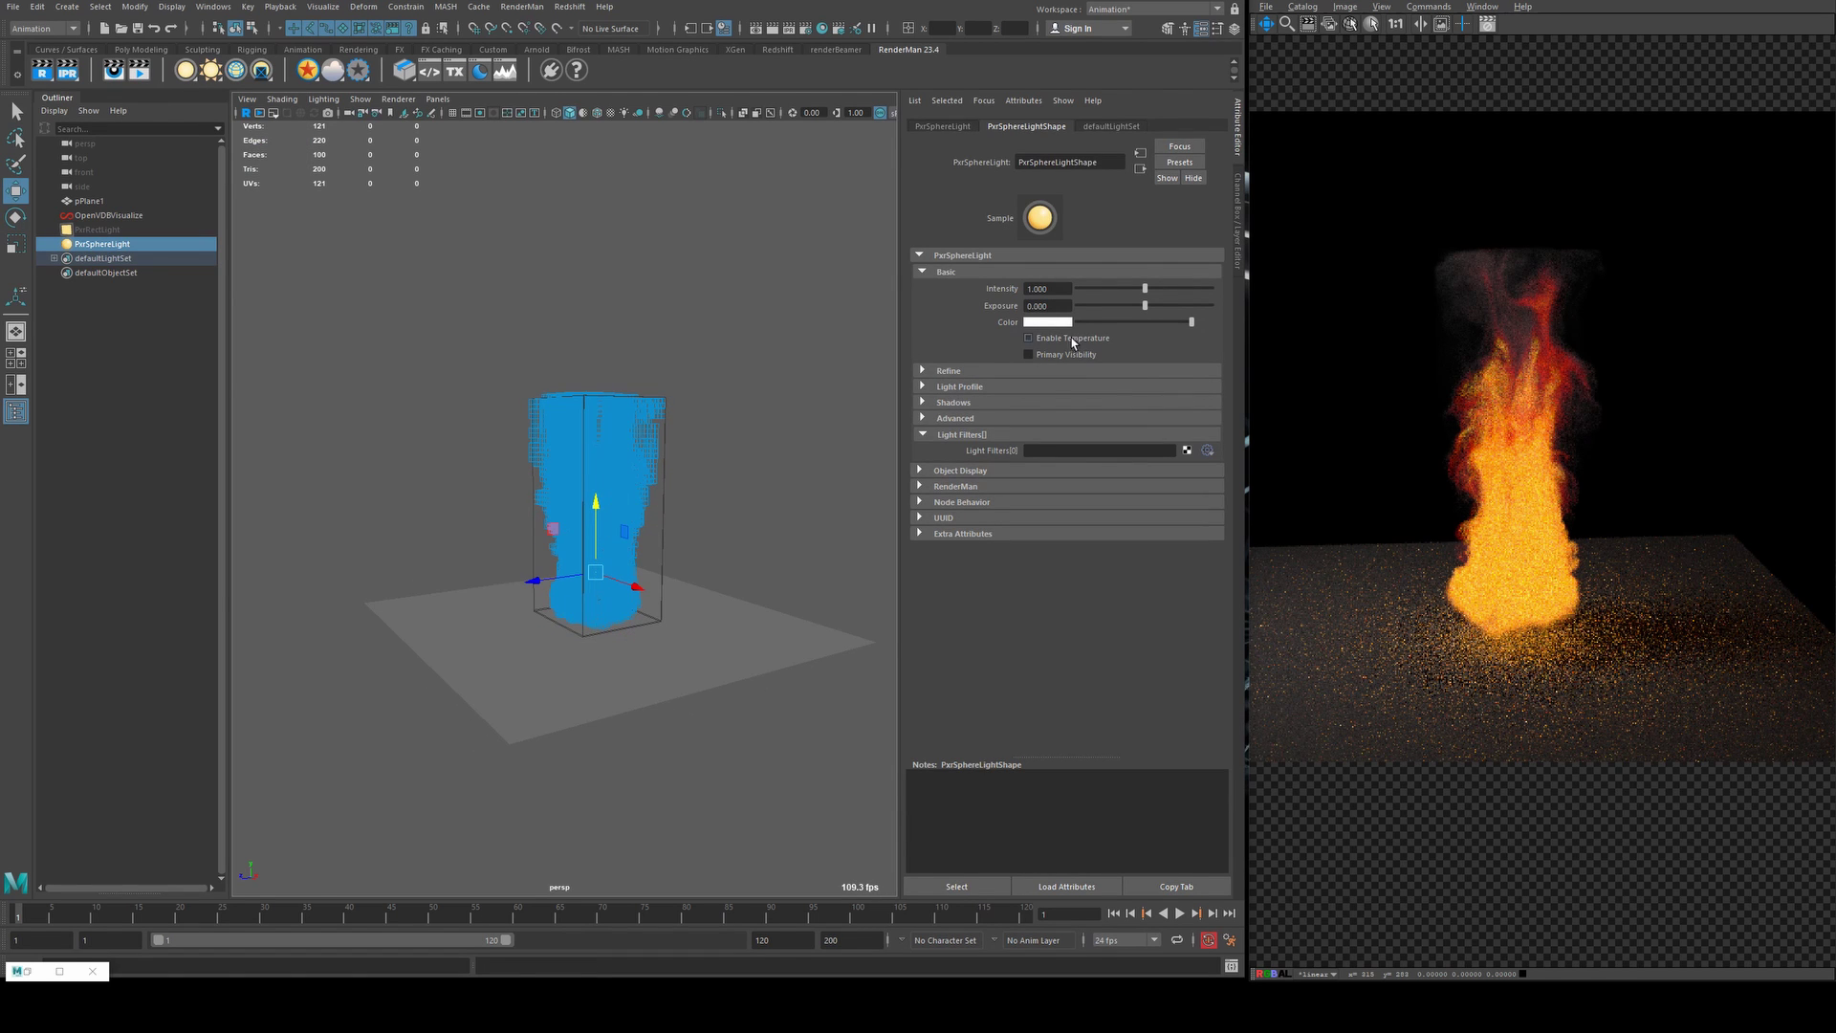
- Set the sphere light's color to yellow and start the interactive render
left_click(1070, 337)
left_click(1070, 337)
left_click(1068, 322)
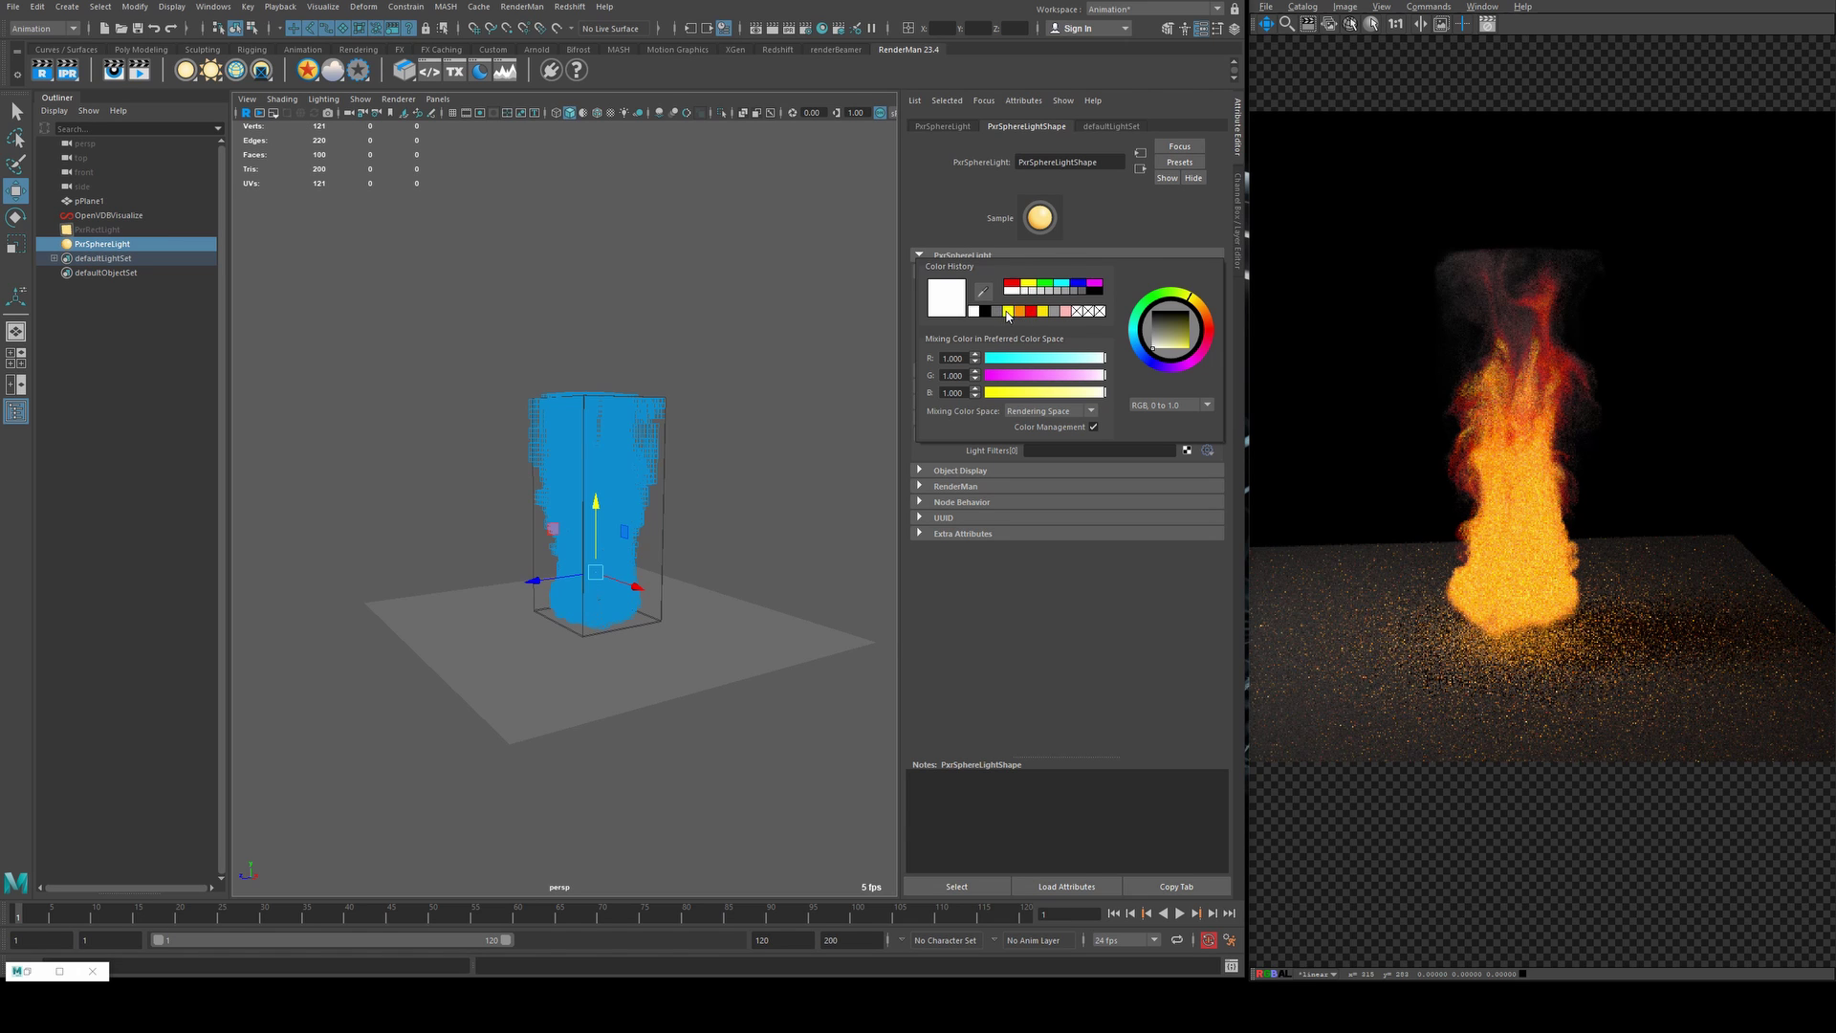
left_click(1008, 312)
left_click_drag(705, 398, 737, 393, "alt")
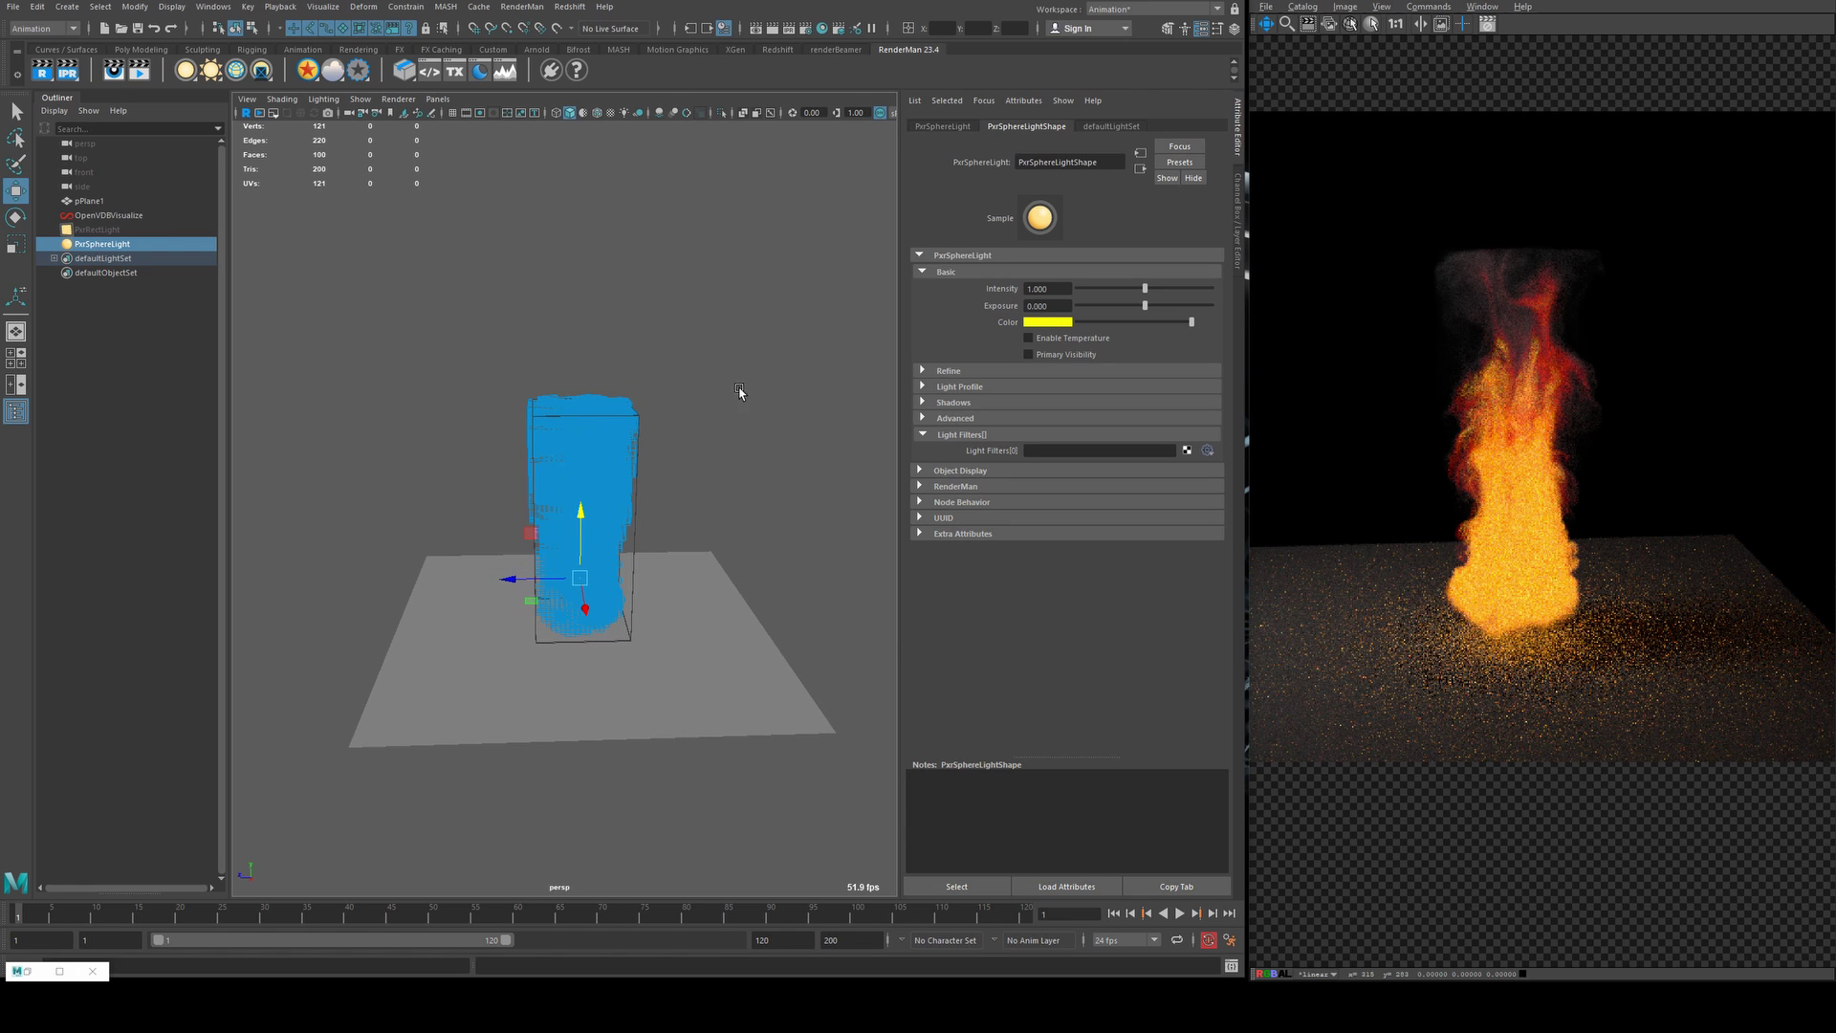
left_click(67, 70)
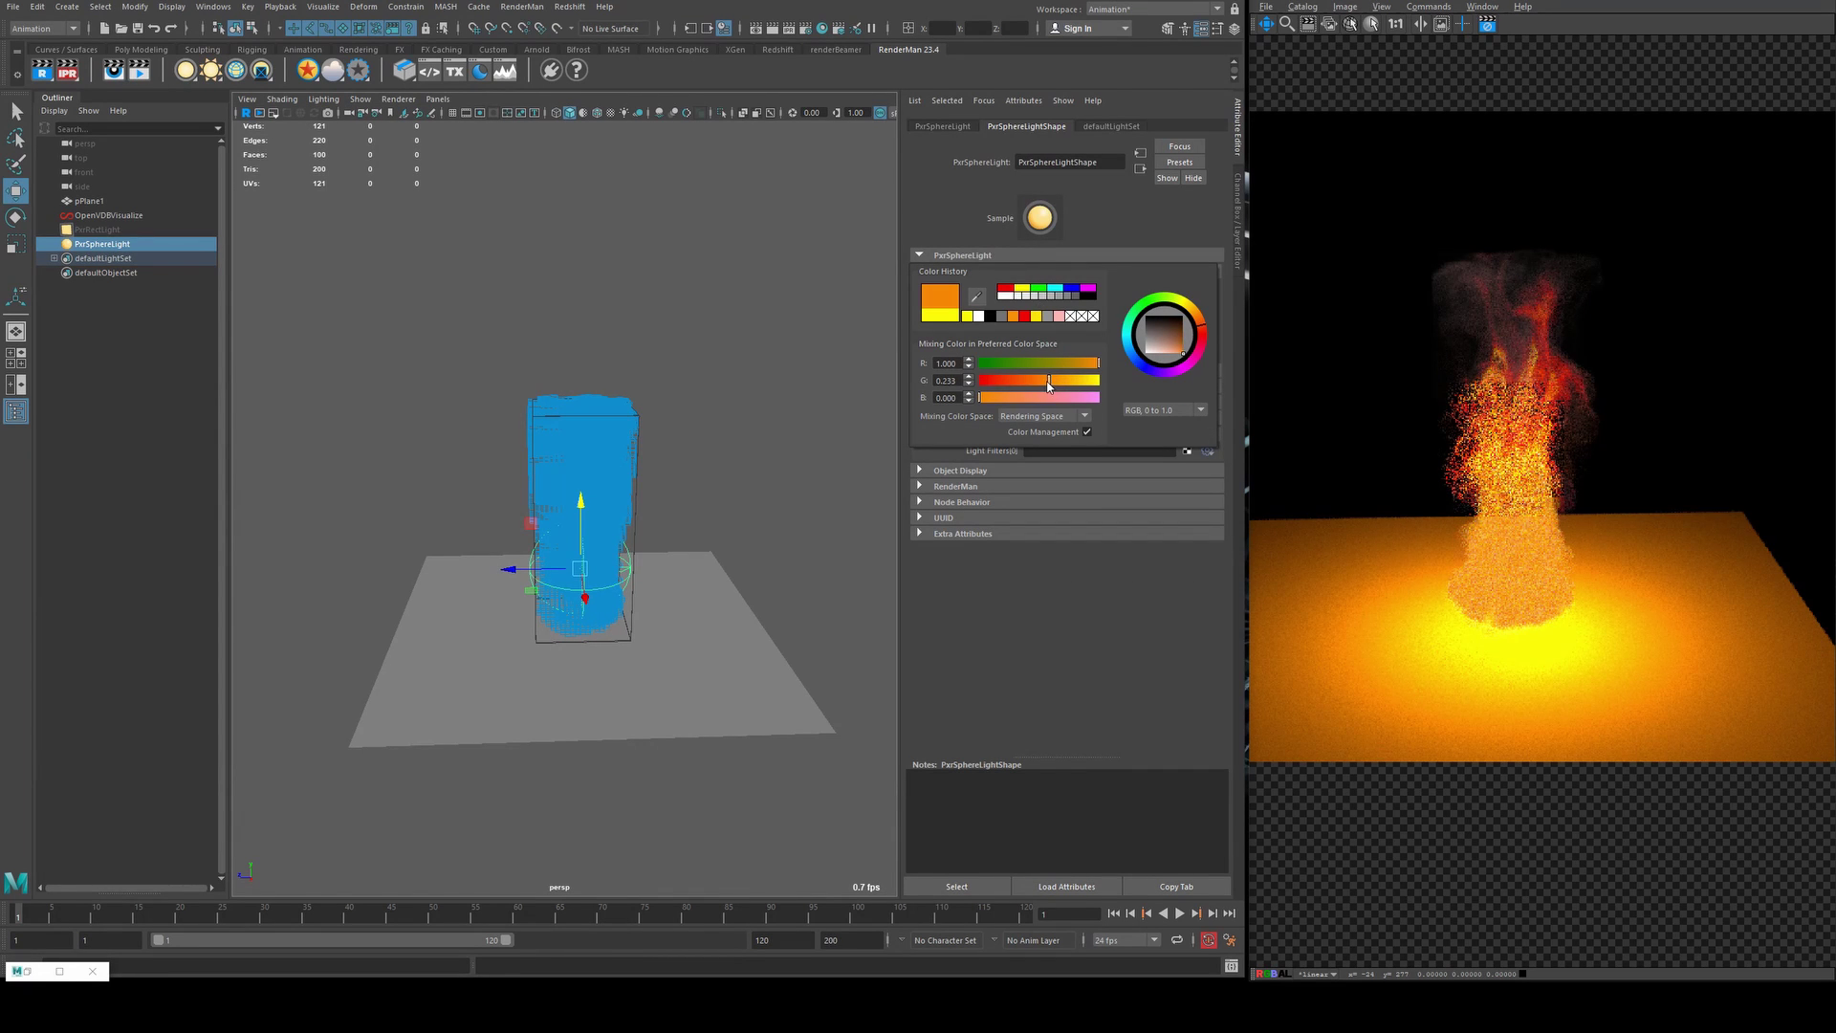
- Give the sphere light an orange color with intensity 20 and lower it toward the base of the fire
left_click_drag(1055, 386, 1047, 384)
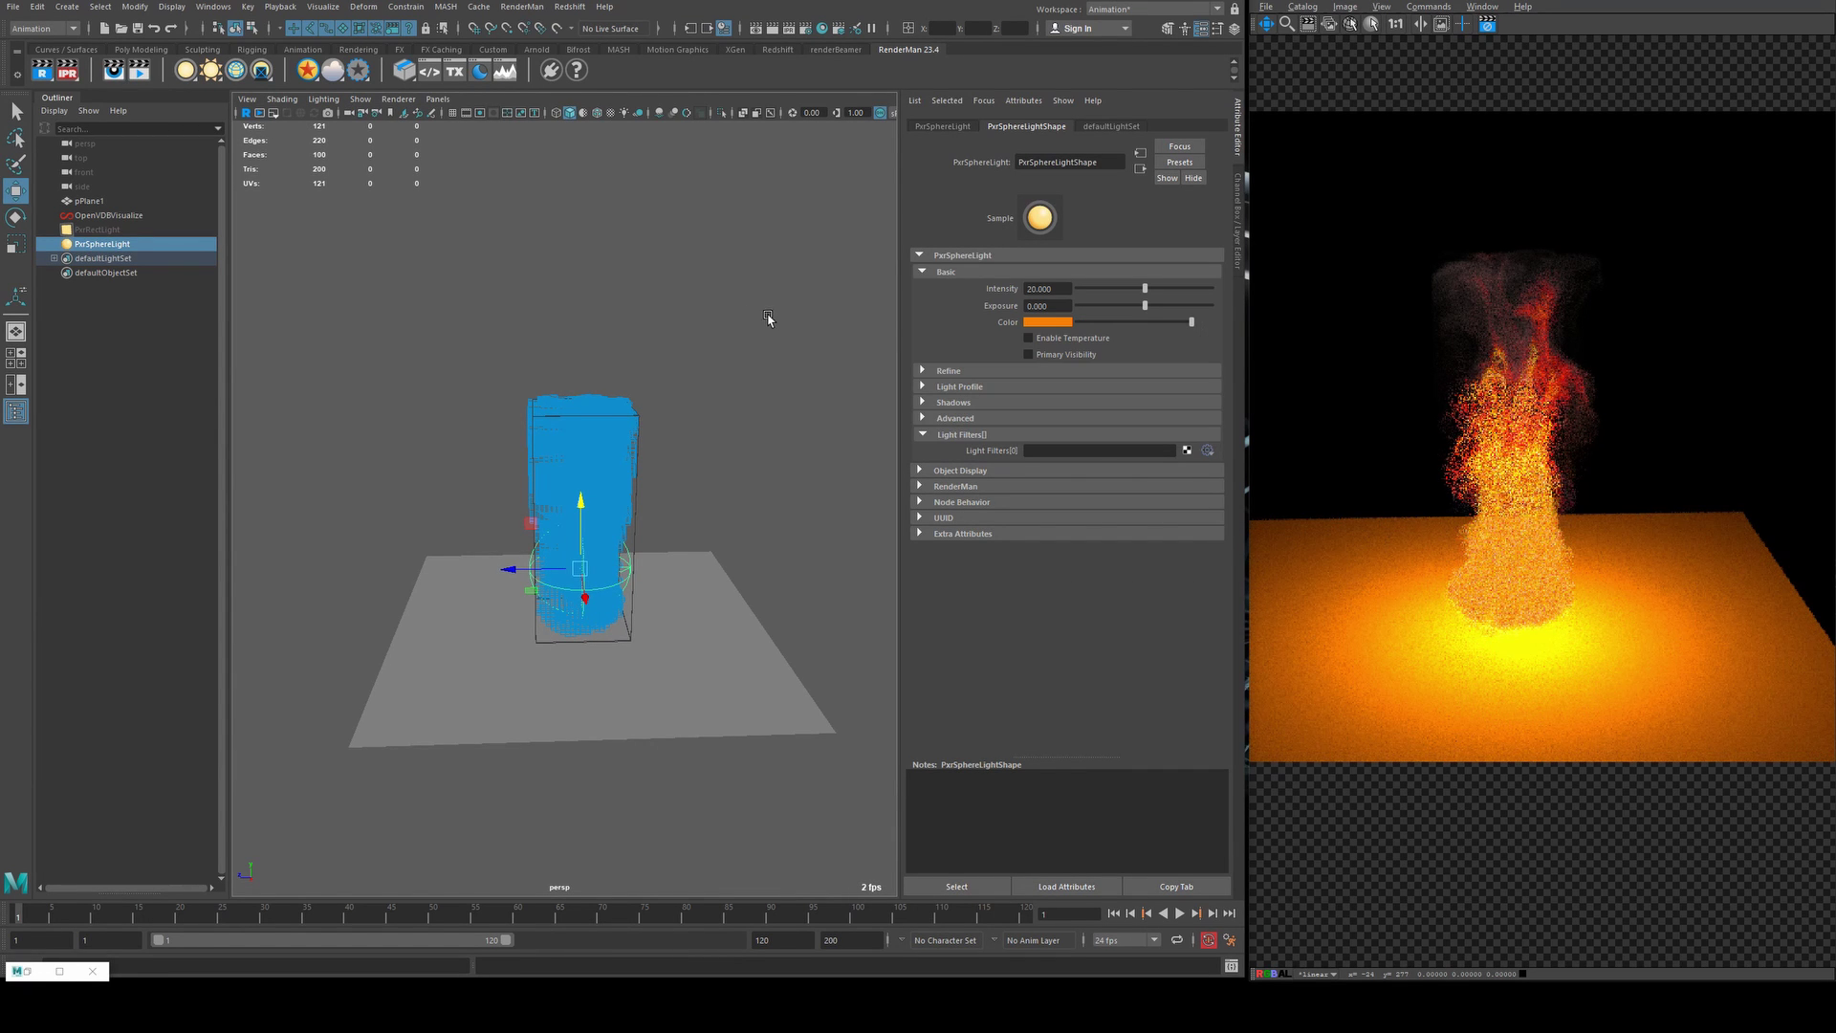
left_click_drag(618, 453, 585, 535, "alt")
key("r")
key("w")
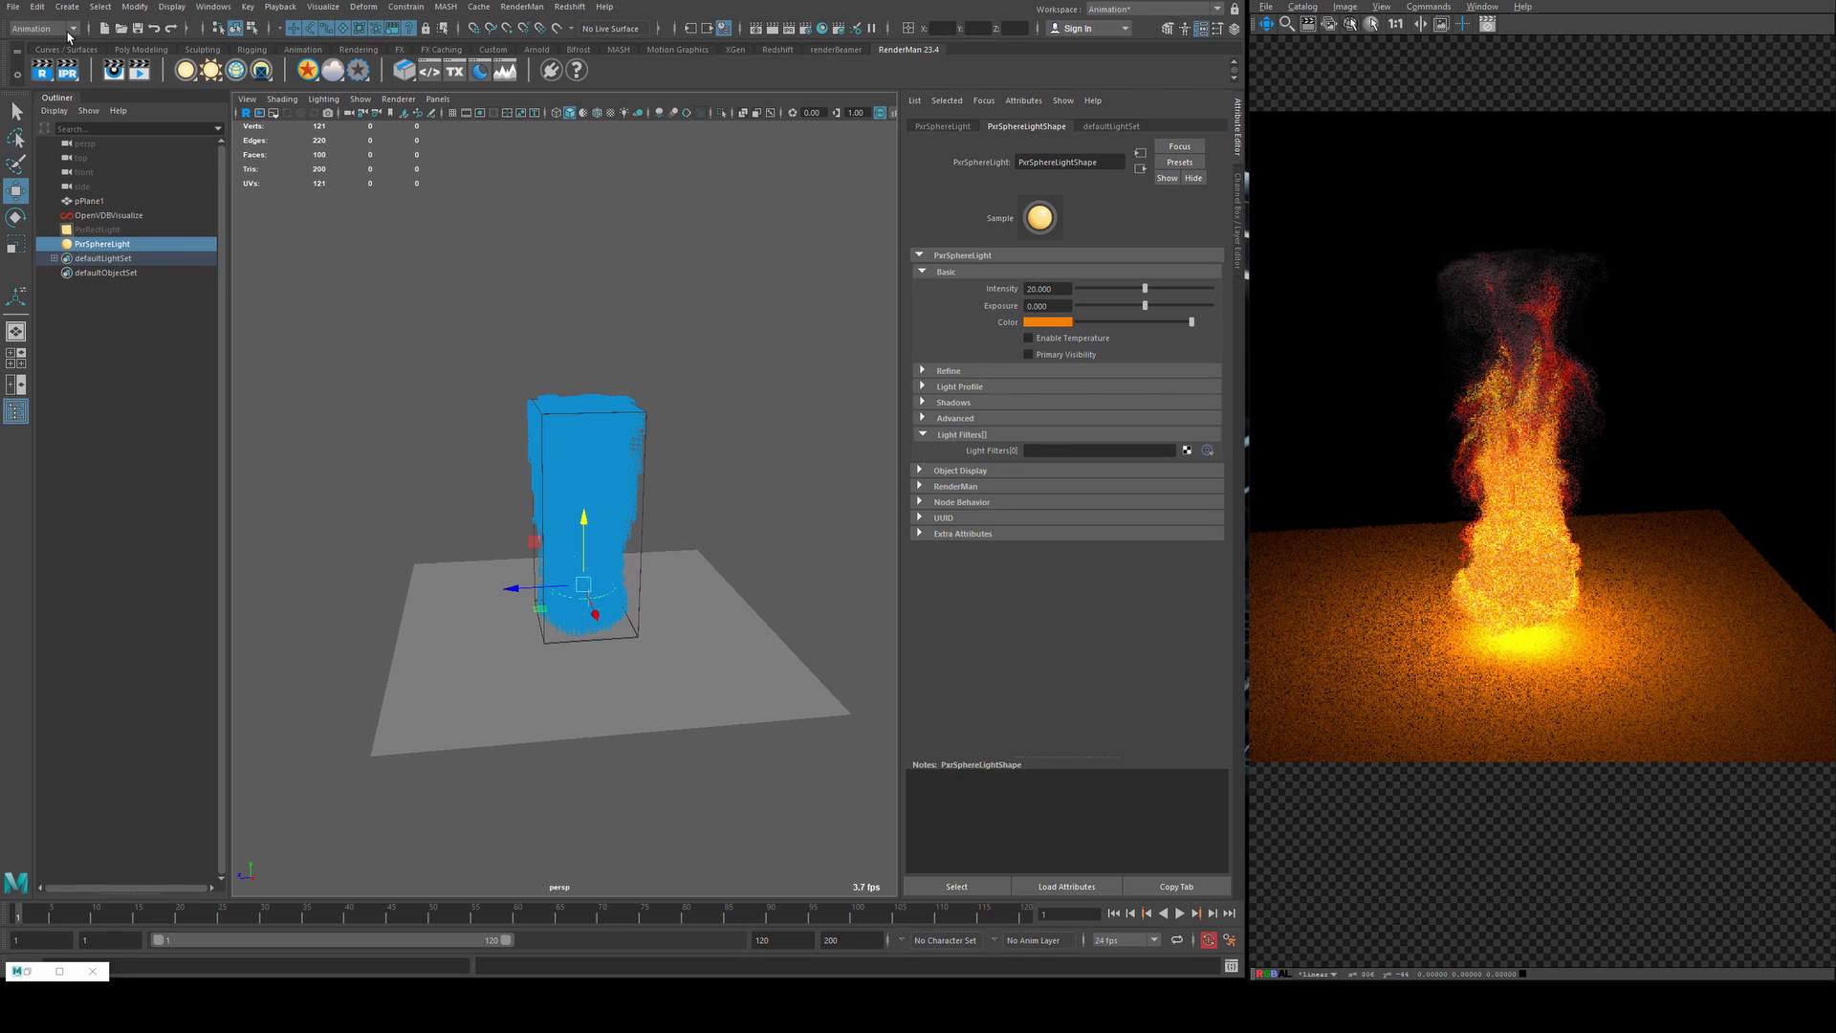
- Unlink PxrVolume1SG from the PxrSphereLight in light-centric light linking
key("F6")
left_click(275, 6)
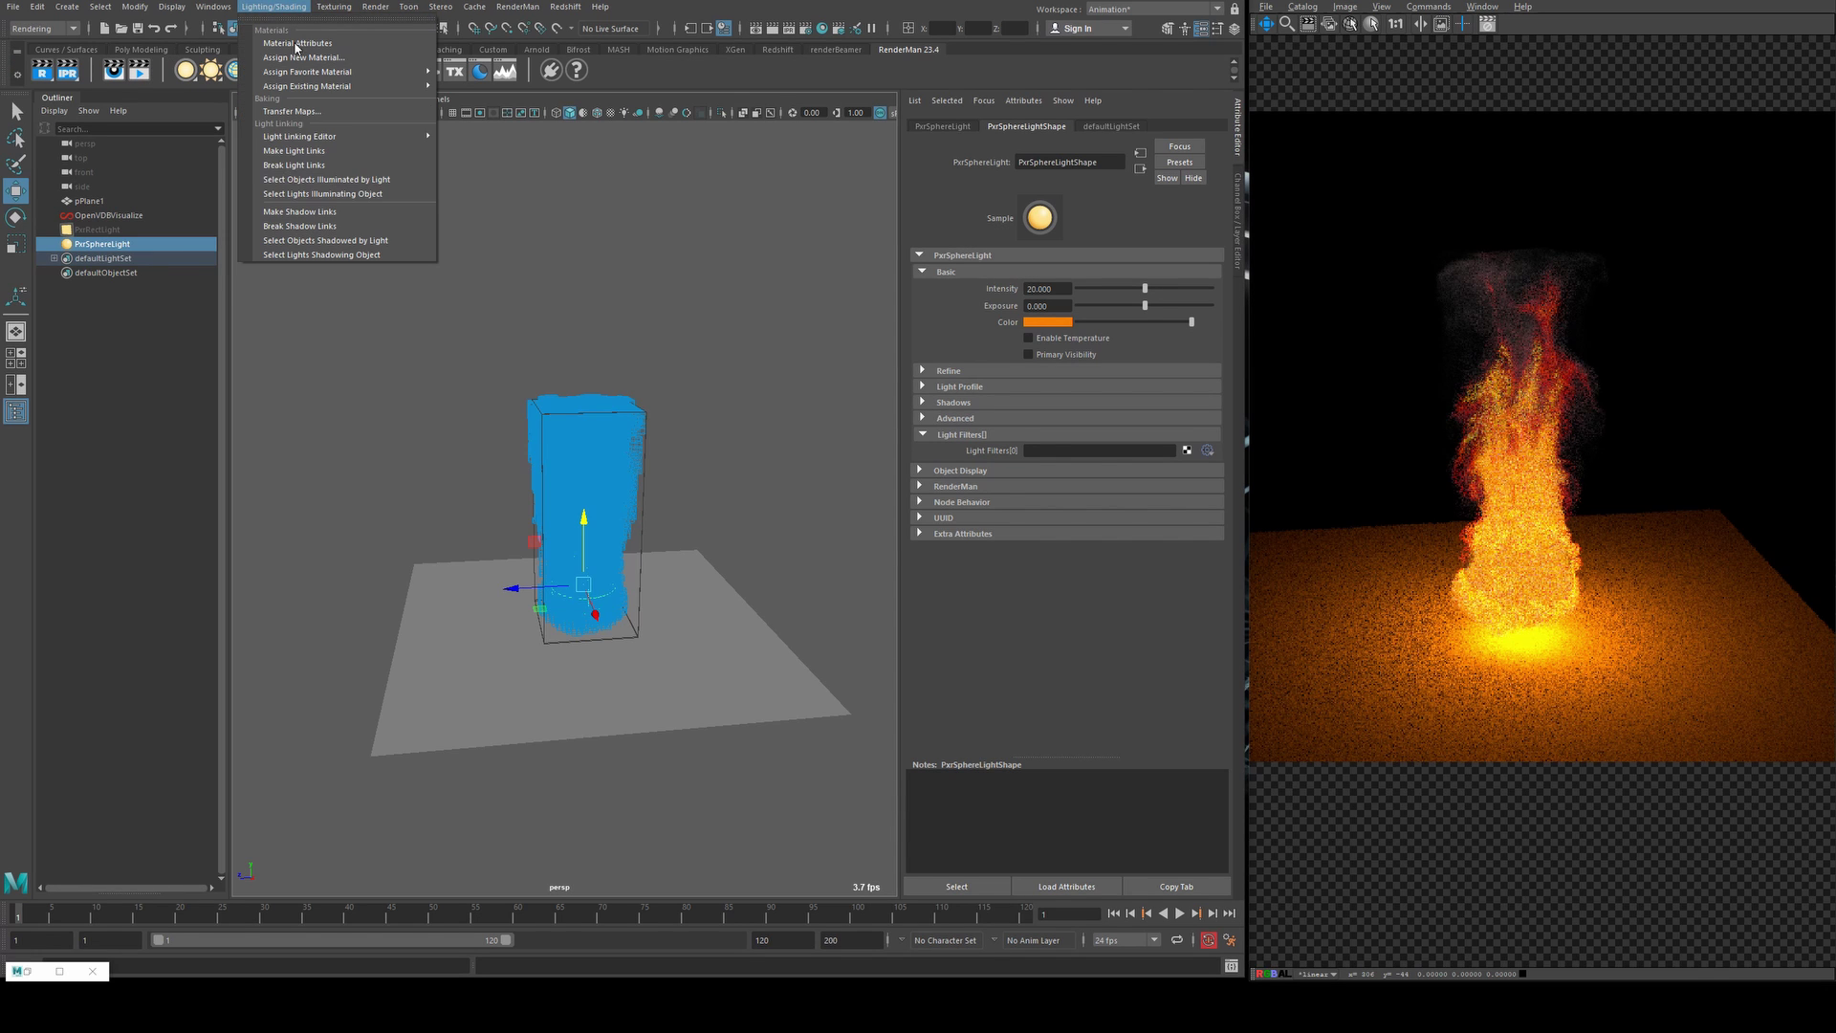
mouse_move(382, 136)
left_click(528, 149)
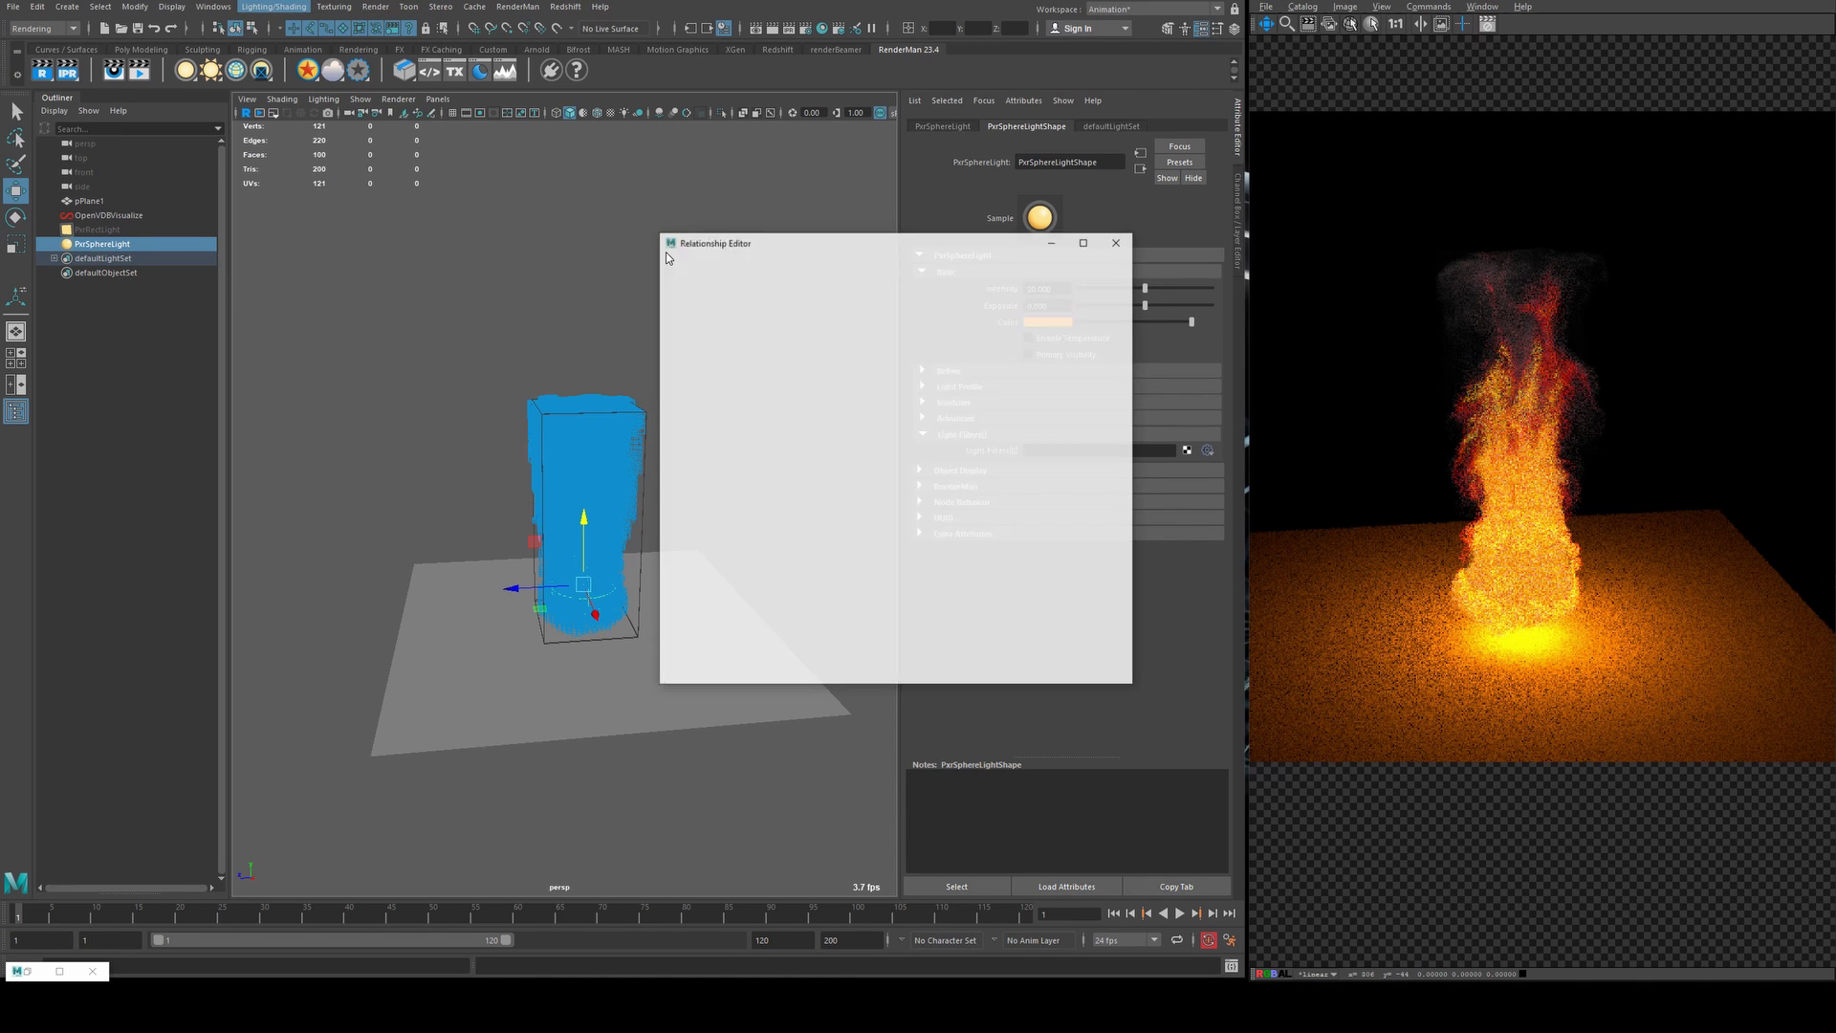
left_click(748, 371)
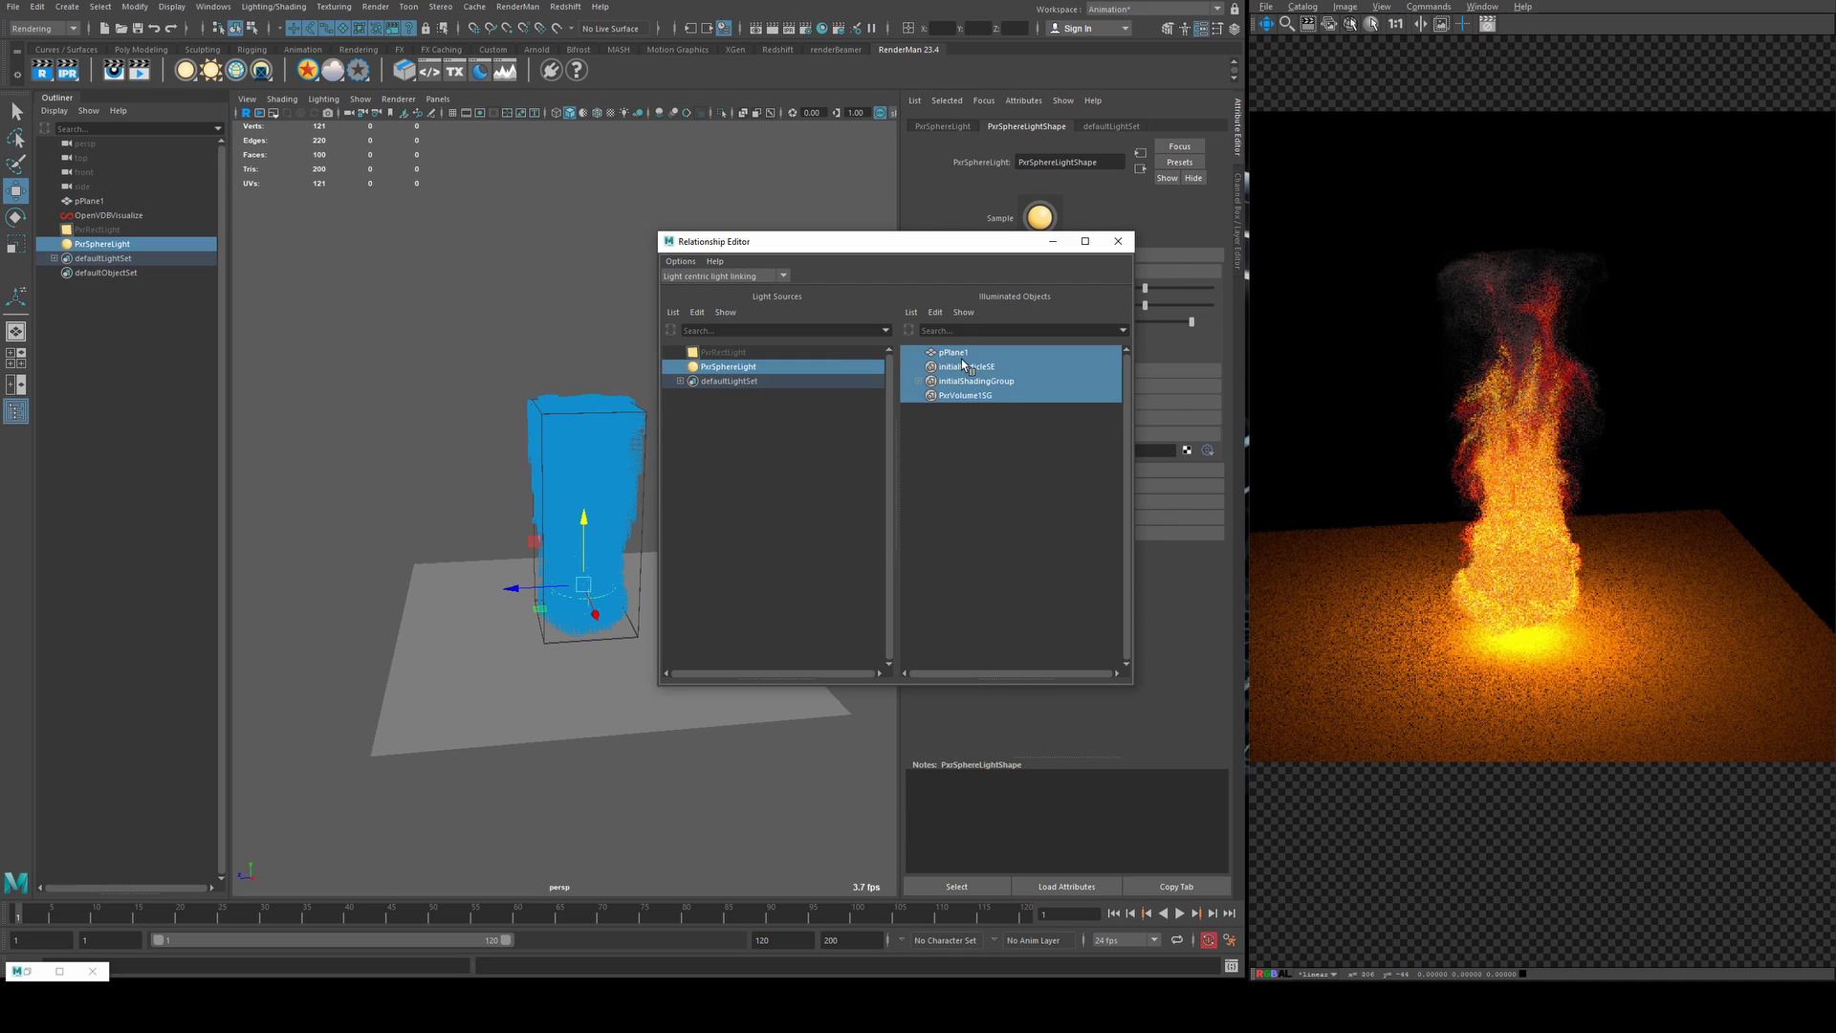
left_click(945, 395)
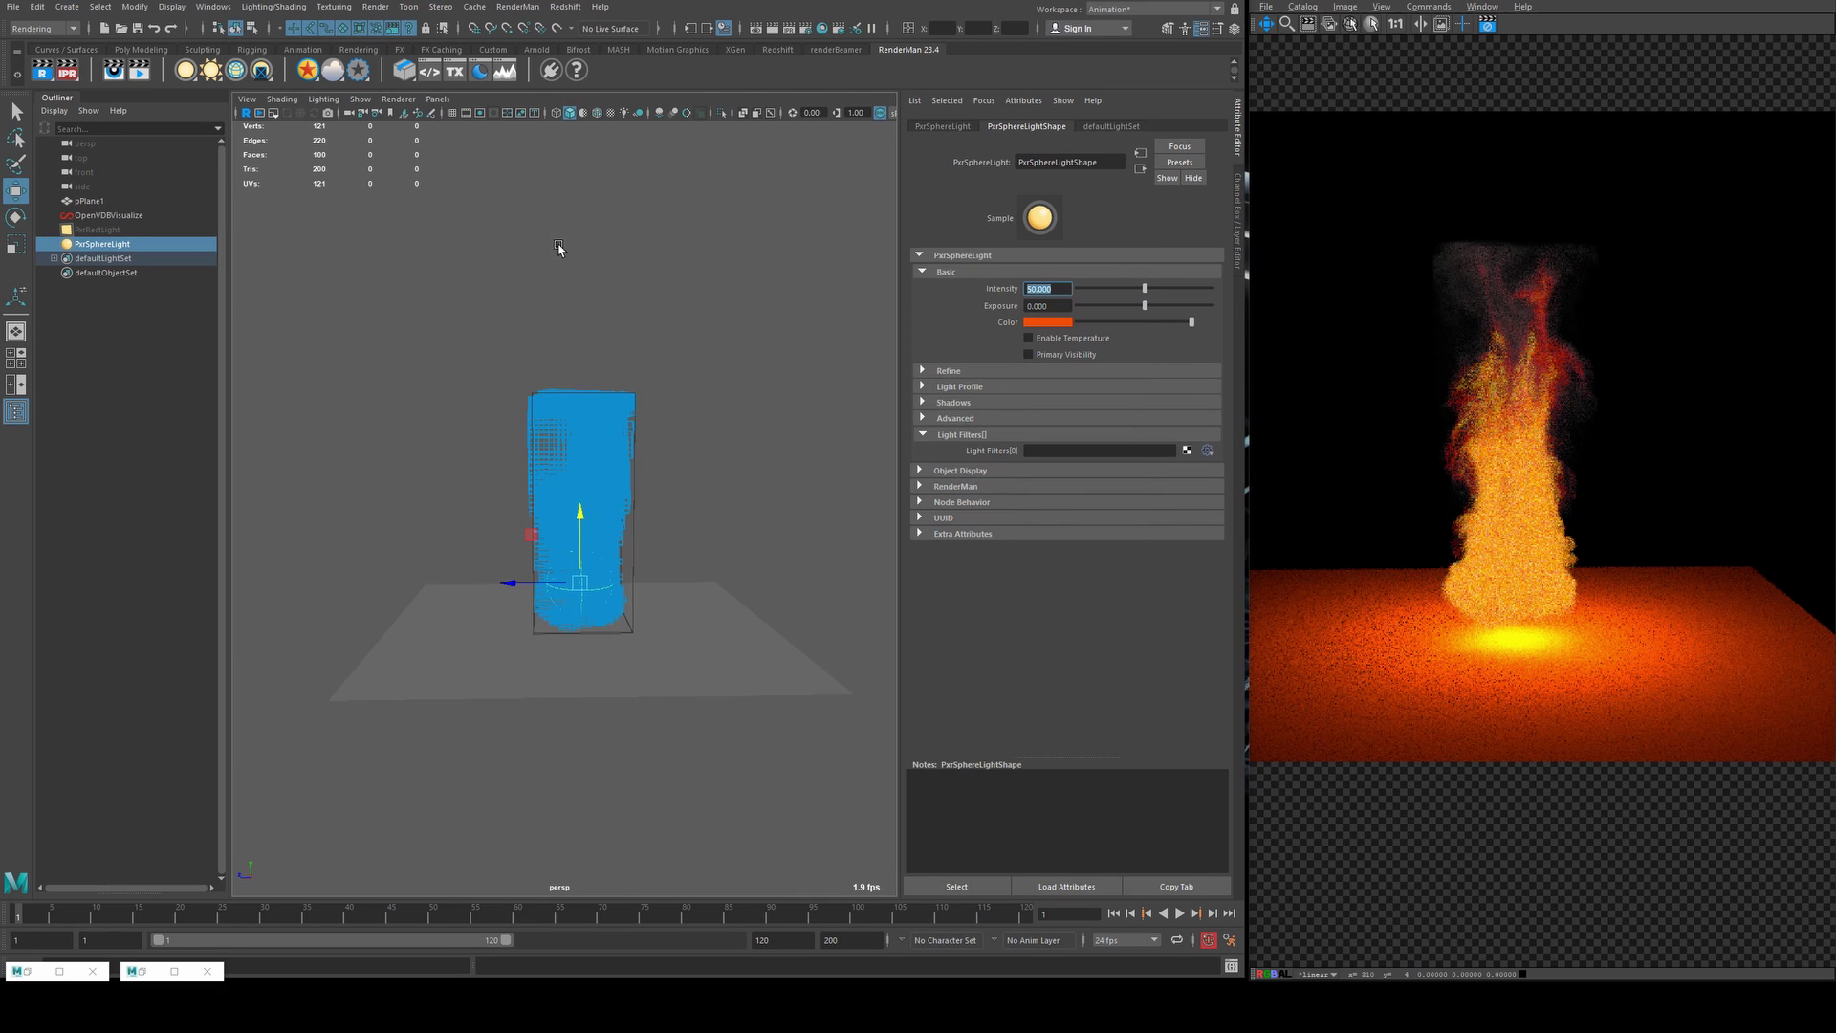
- Unhide the PxrRectLight, move it above the fire and rotate it to point down at the volume
left_click(101, 230)
key("shift+h")
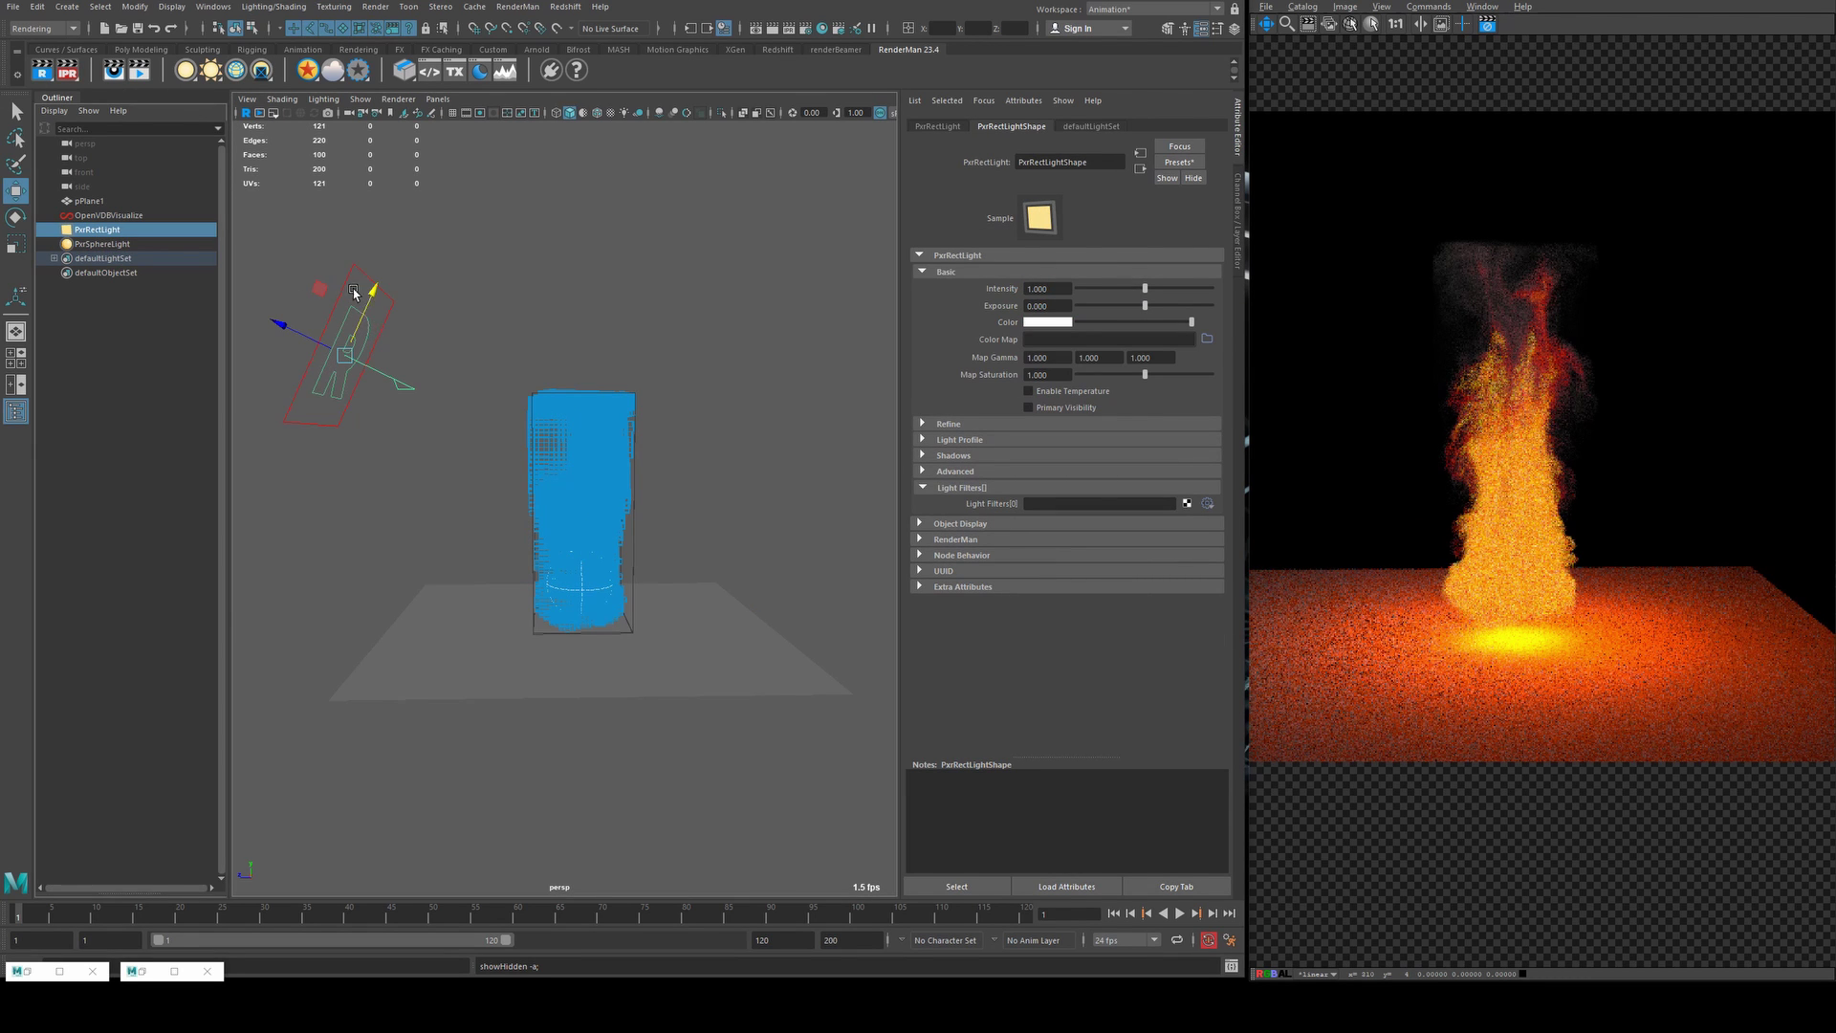
key("e")
key("w")
left_click_drag(324, 293, 501, 181)
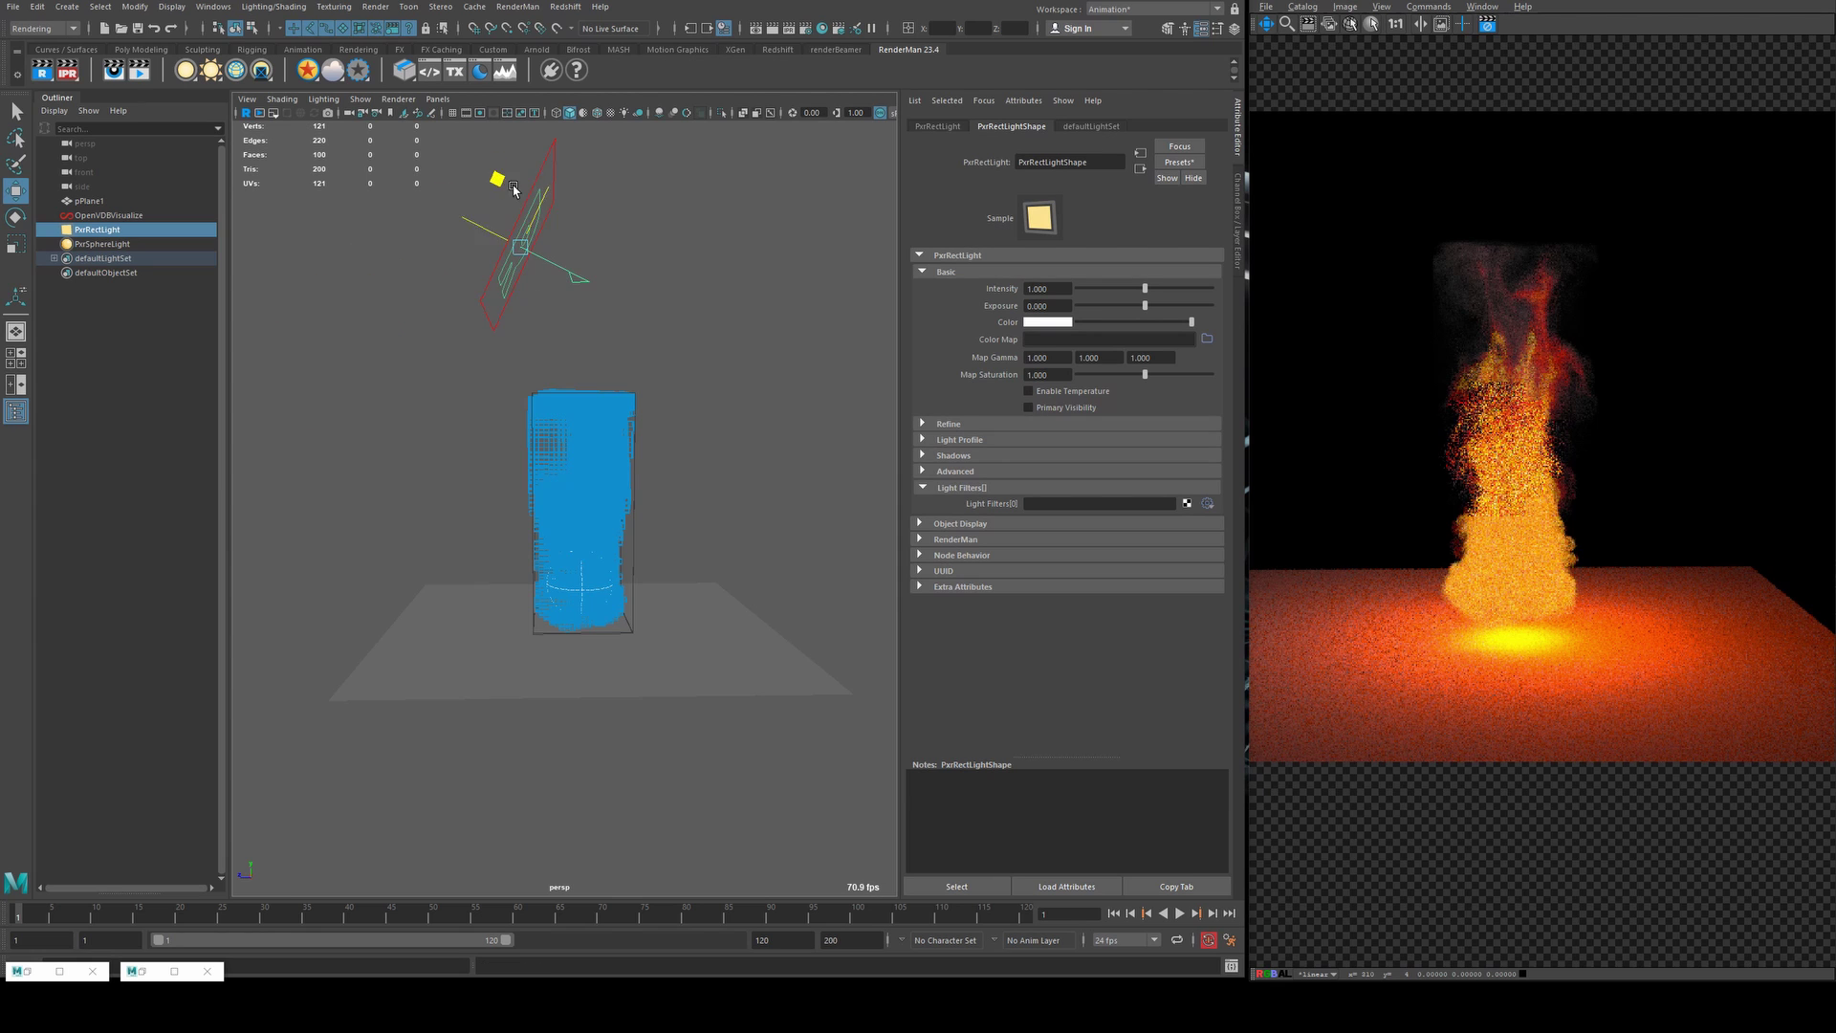
key("e")
left_click_drag(587, 266, 568, 297)
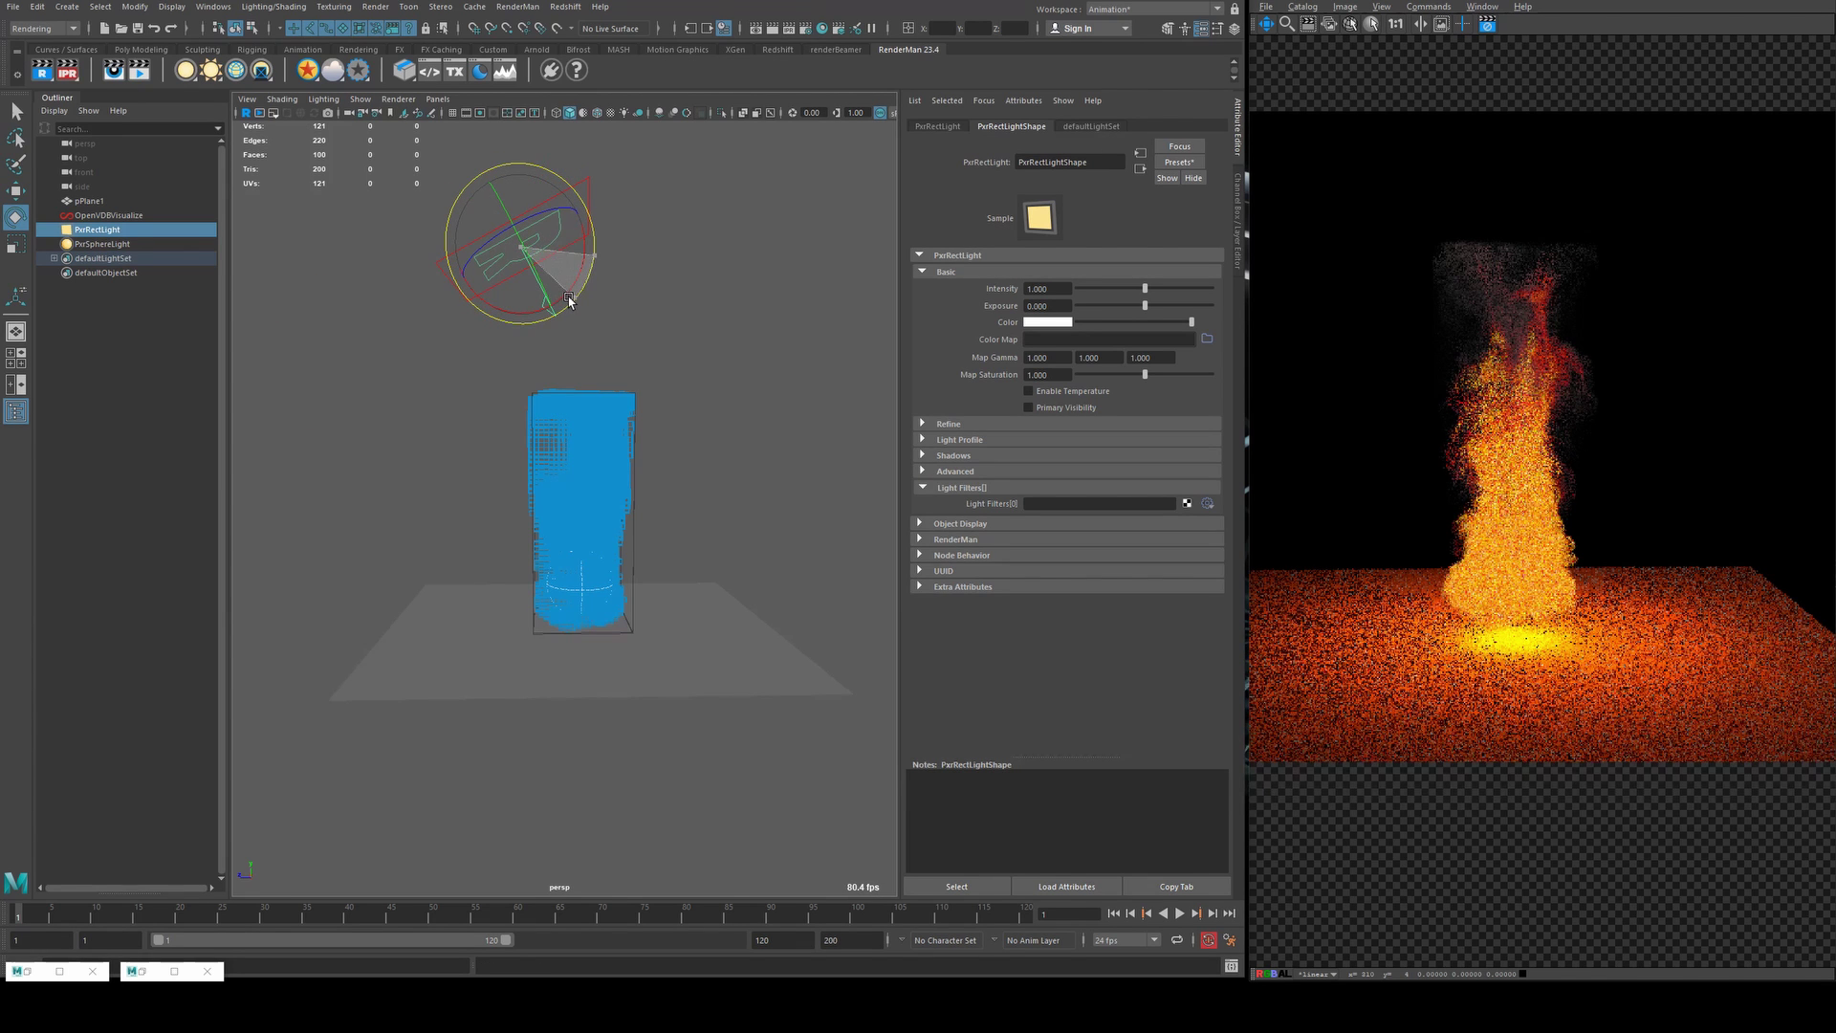
- Set the PxrSphereLight's intensity to 10
left_click(583, 587)
key("w")
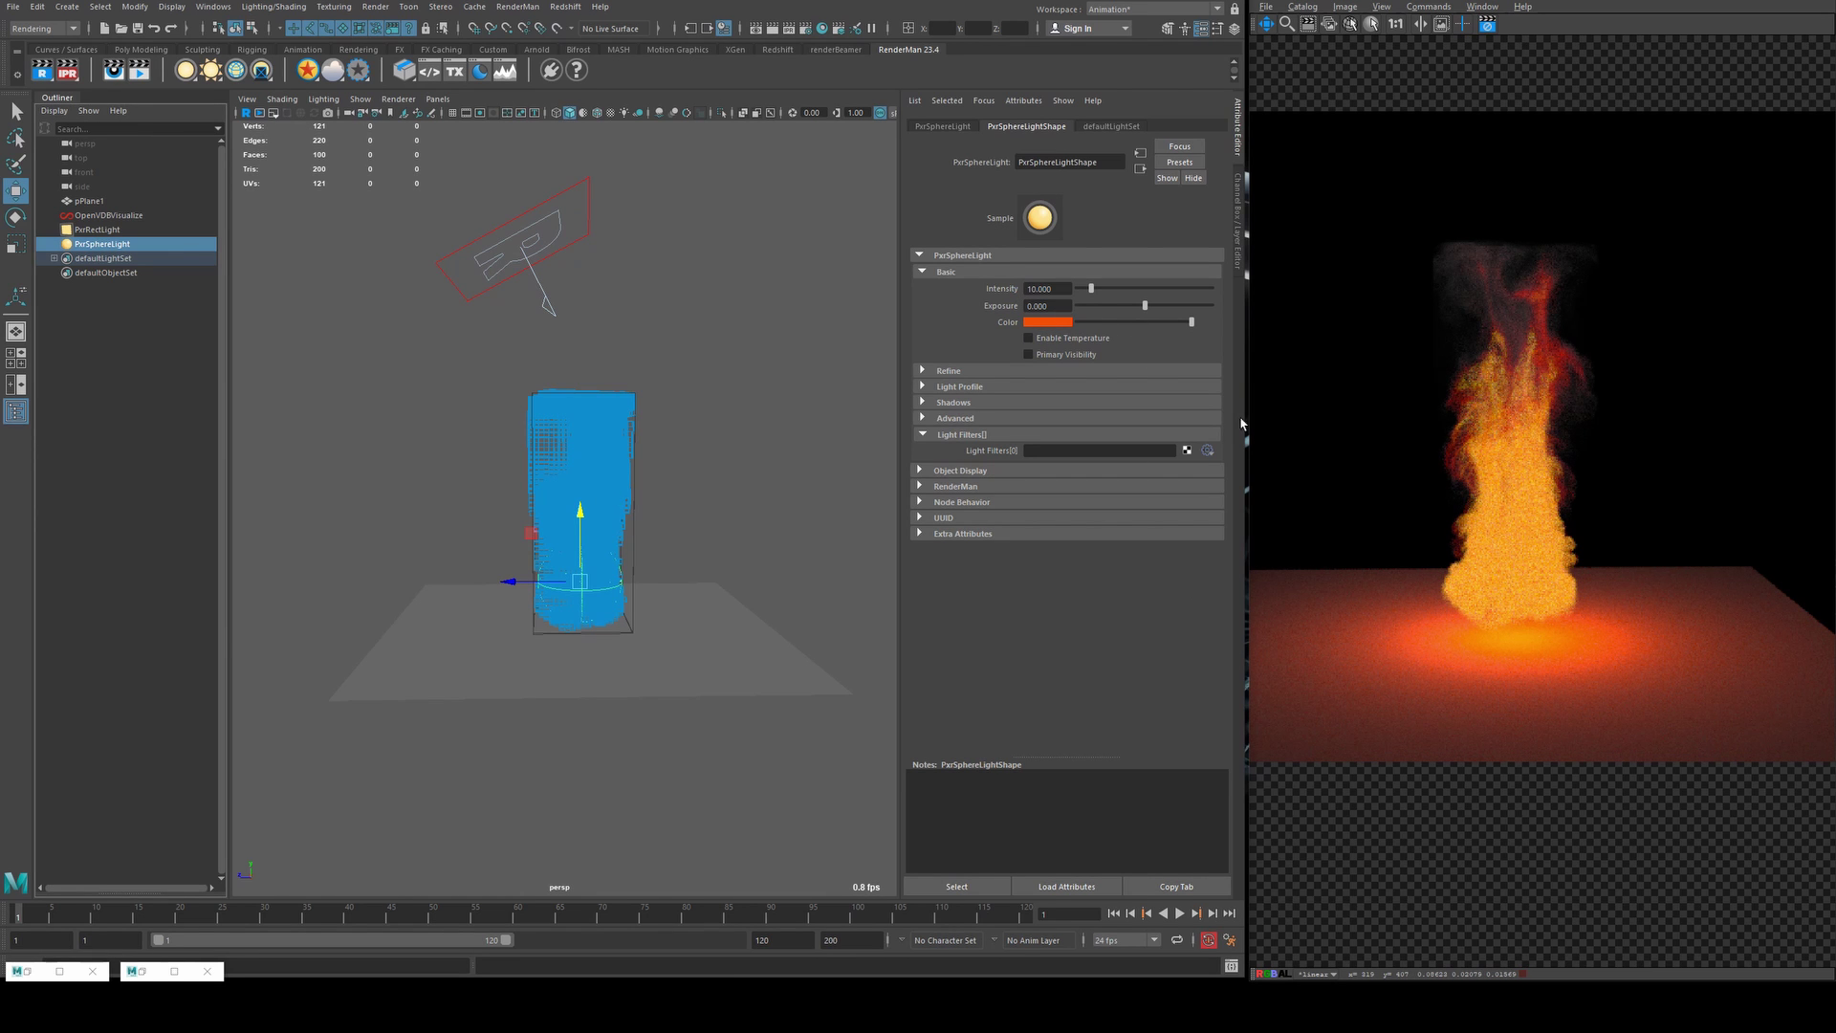
left_click_drag(594, 456, 632, 478, "alt")
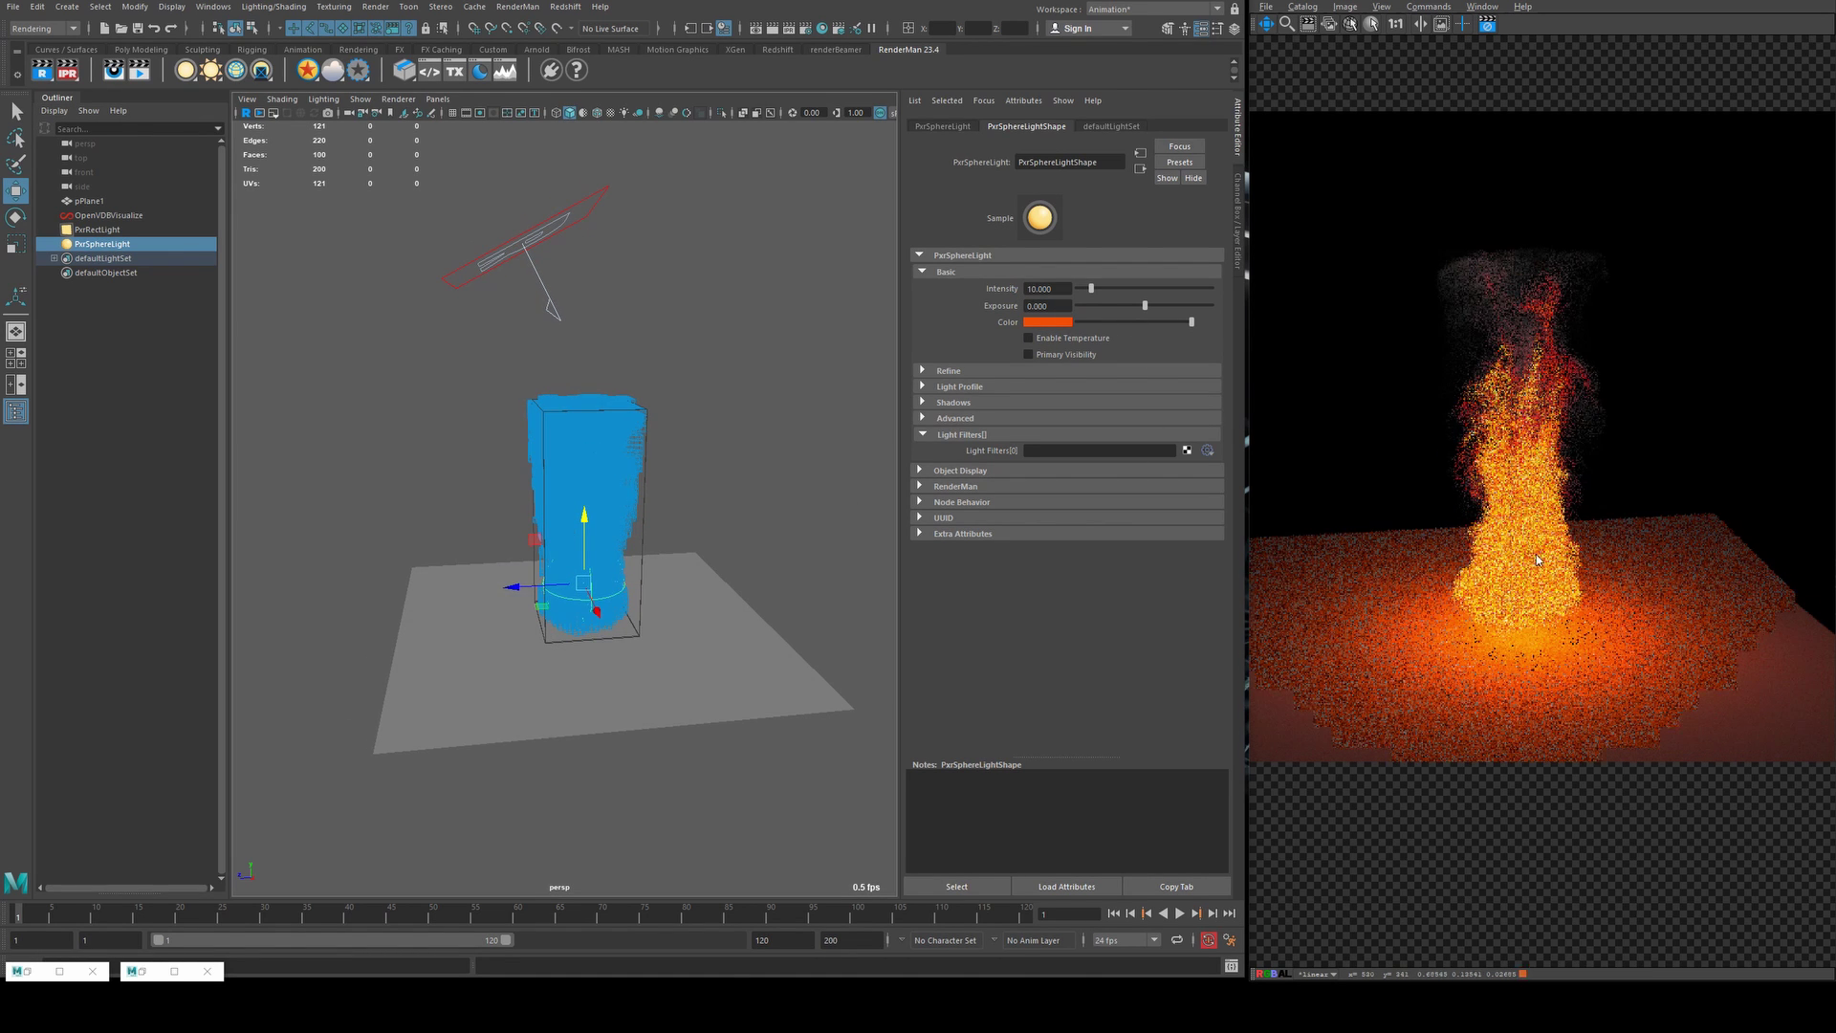
- Show the render catalog and compare the latest fire render with the two renders before it
key("space")
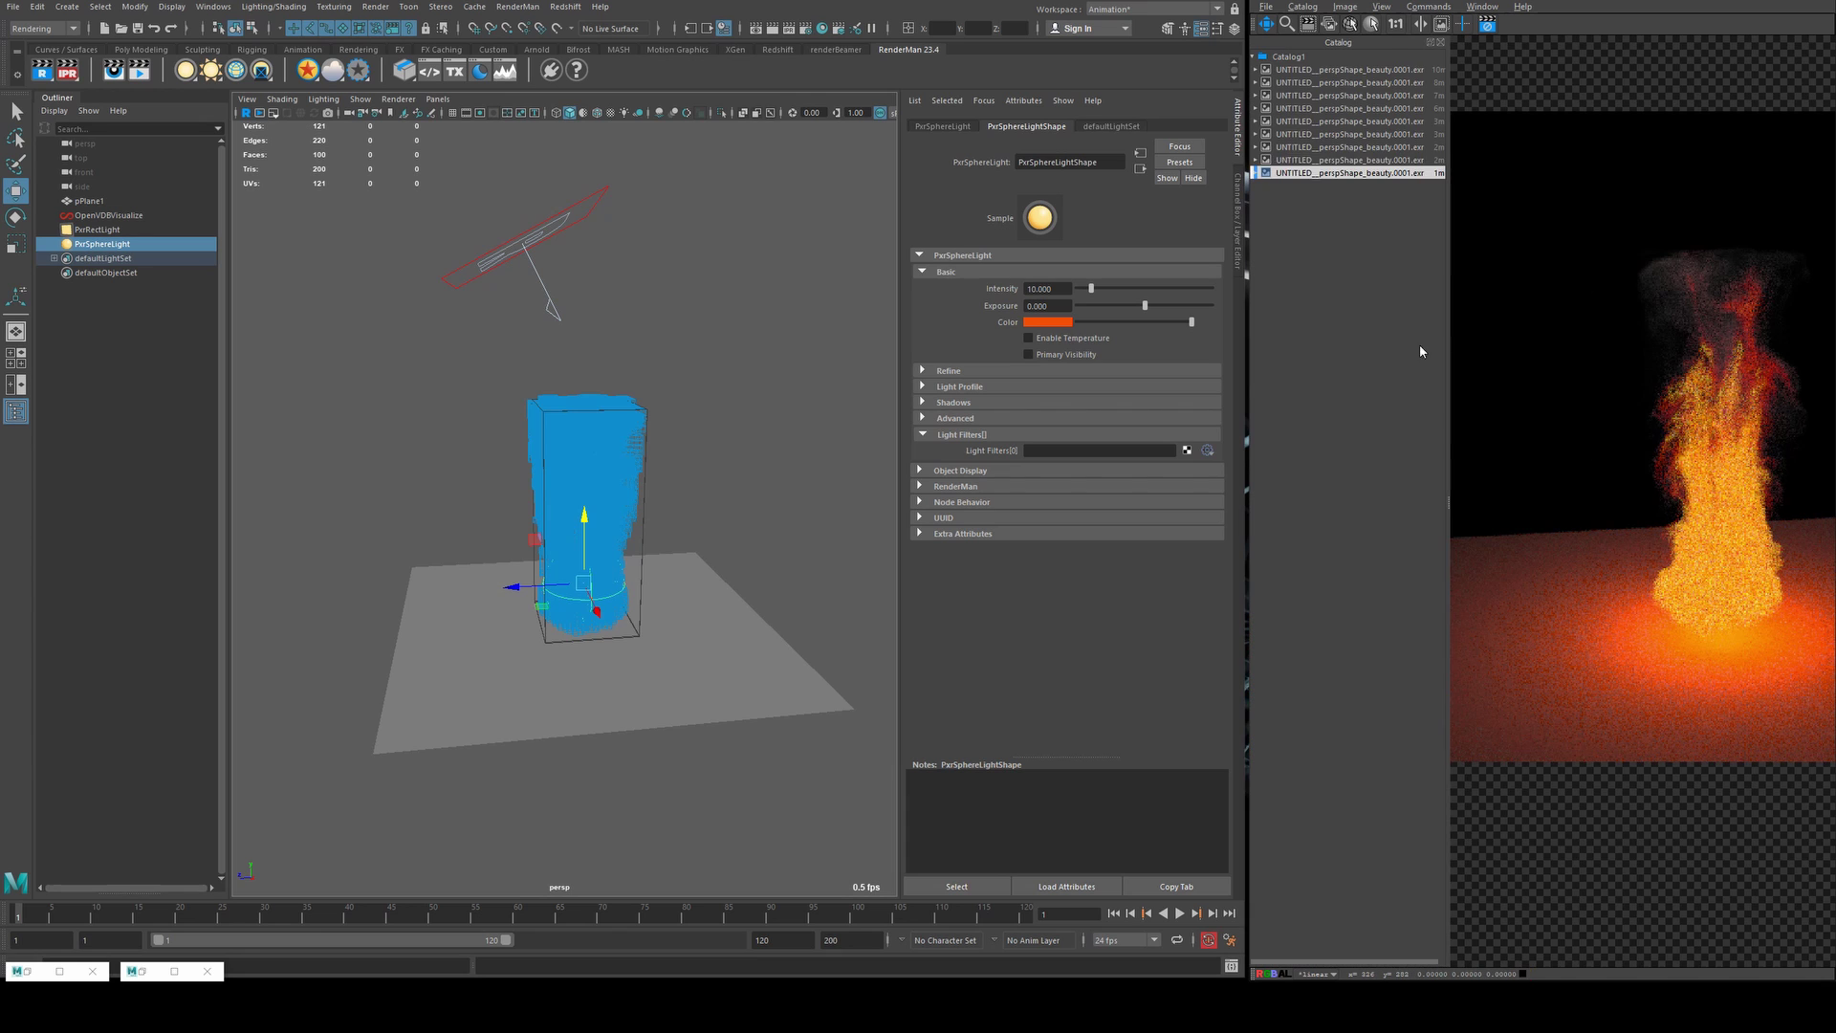
left_click(1385, 160)
left_click(1375, 148)
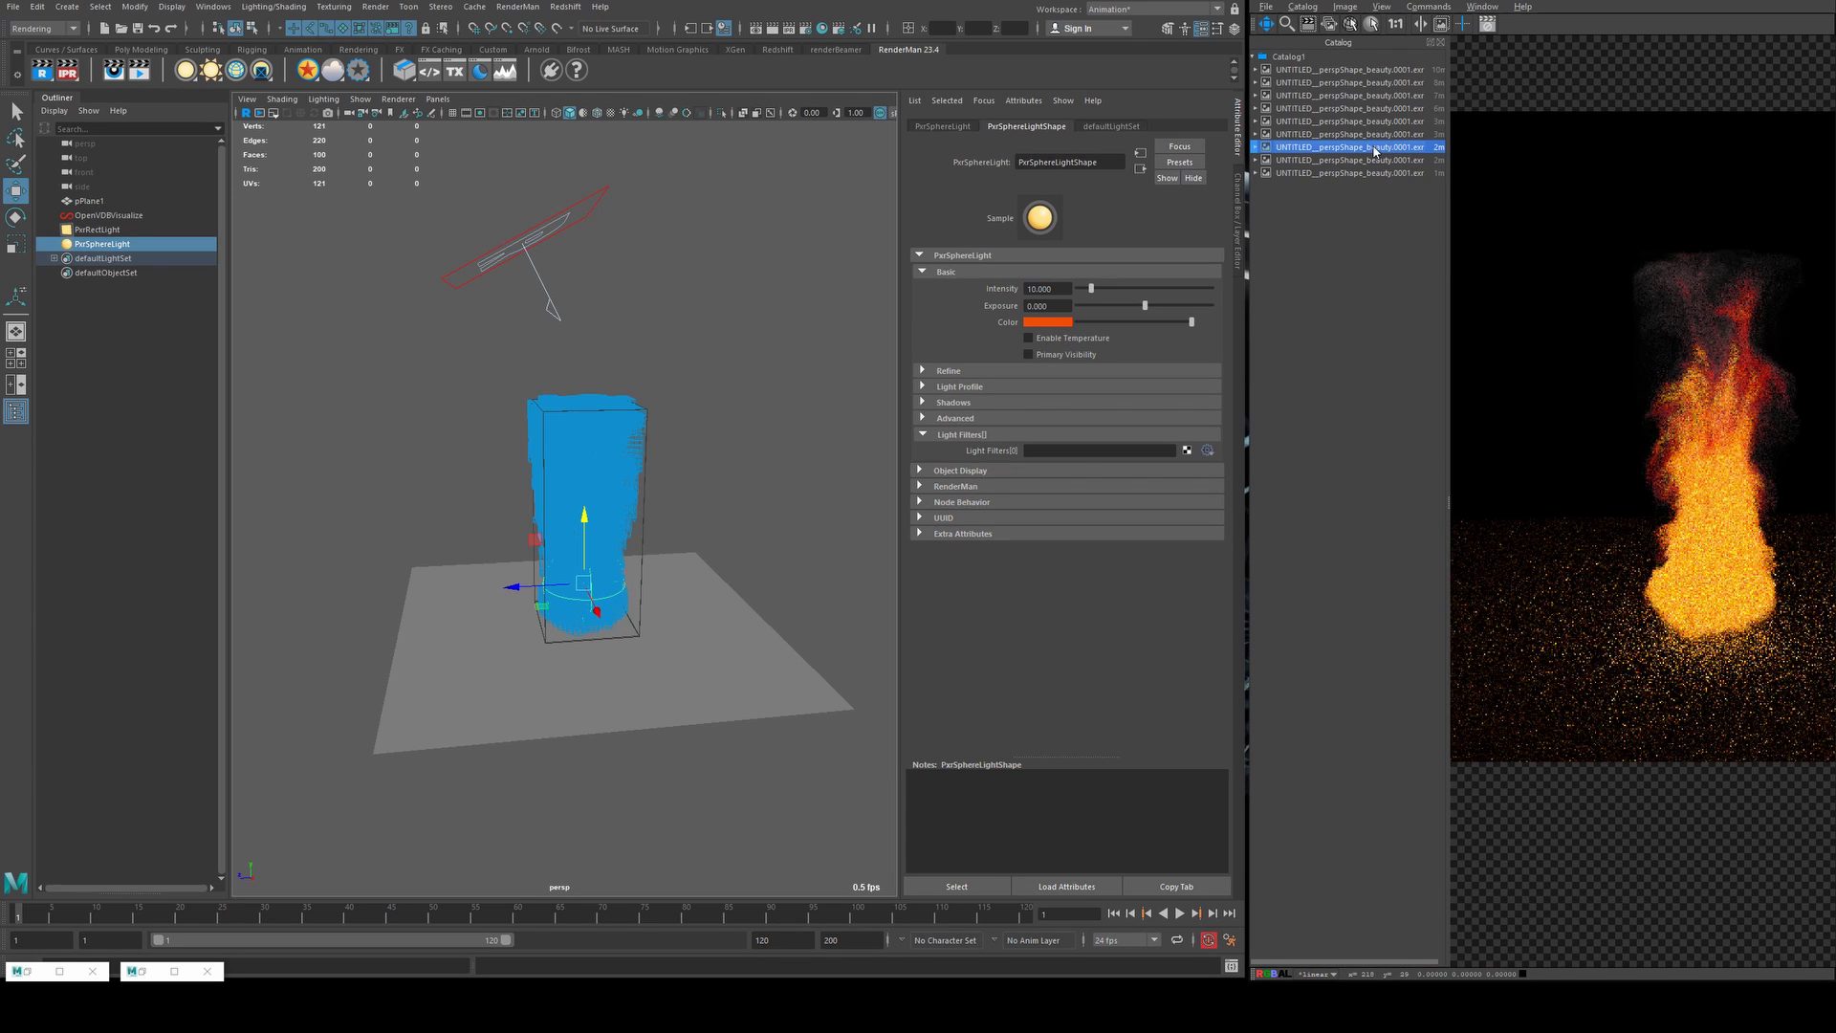
left_click(1404, 175)
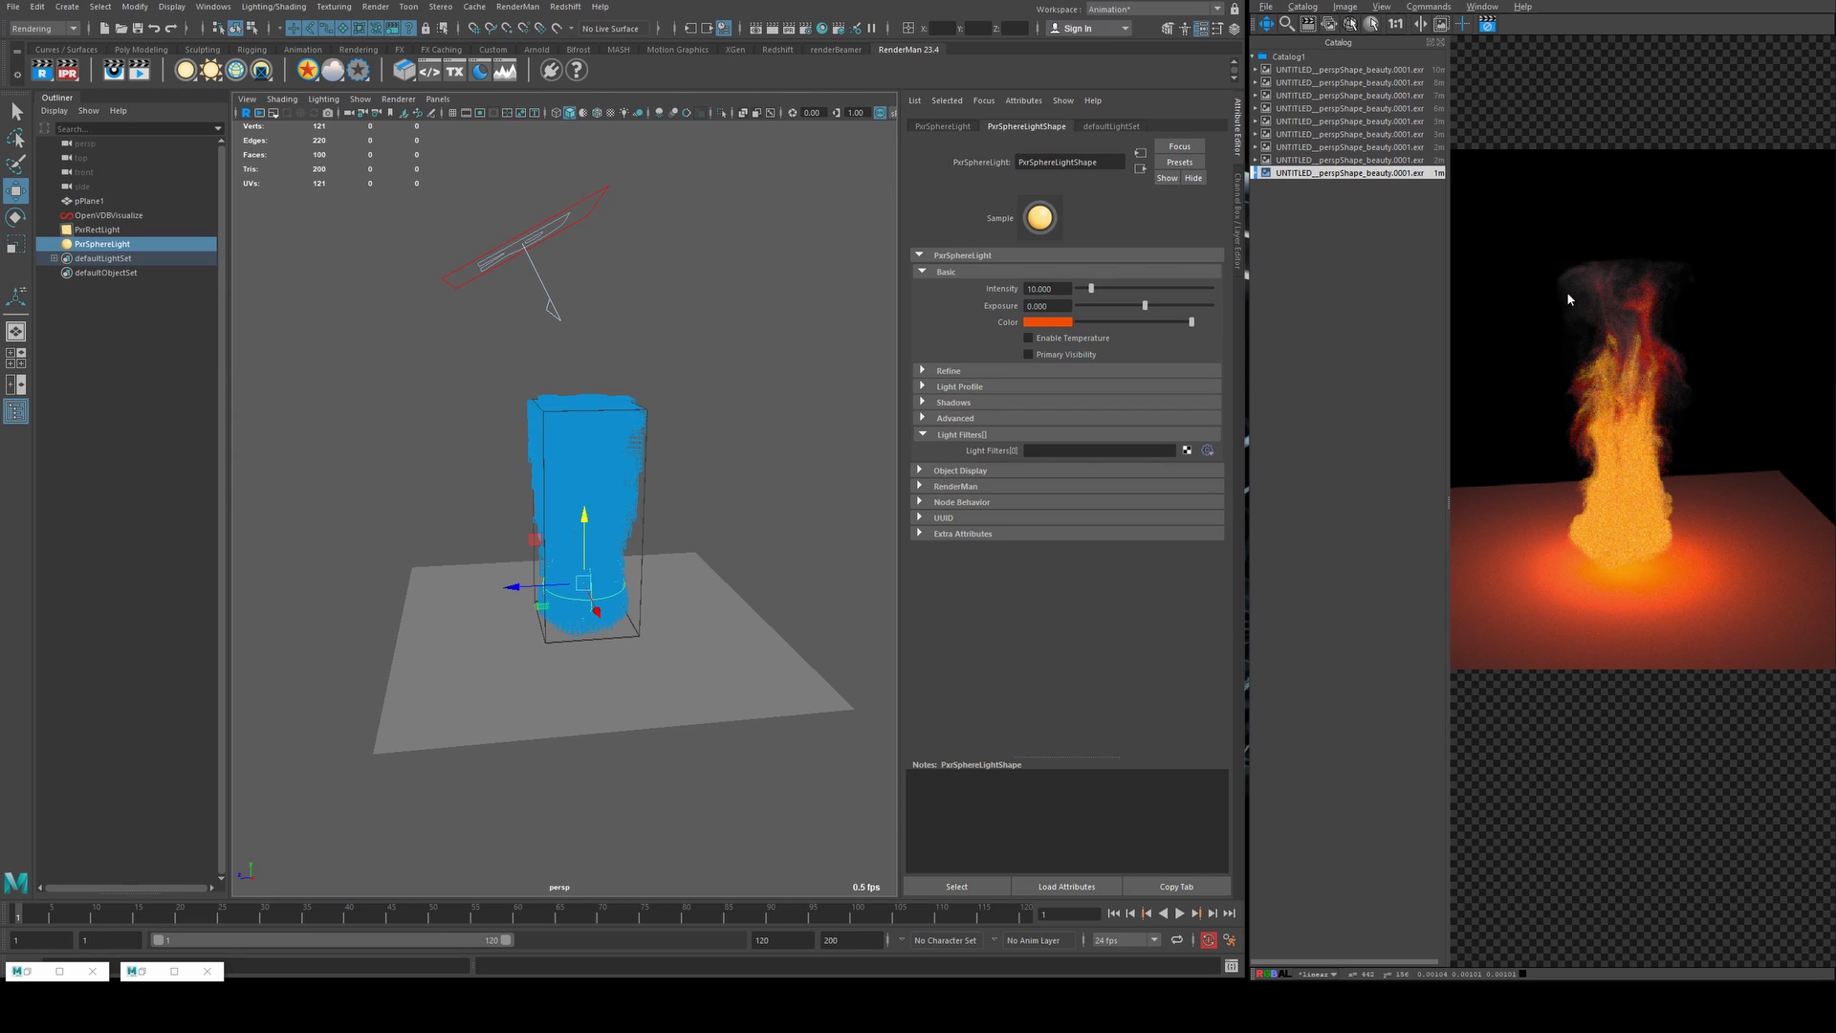
- Review PxrVolume1's attributes in the Hypershade and compare the new render with the previous catalog entry
left_click(35, 975)
left_click(552, 528)
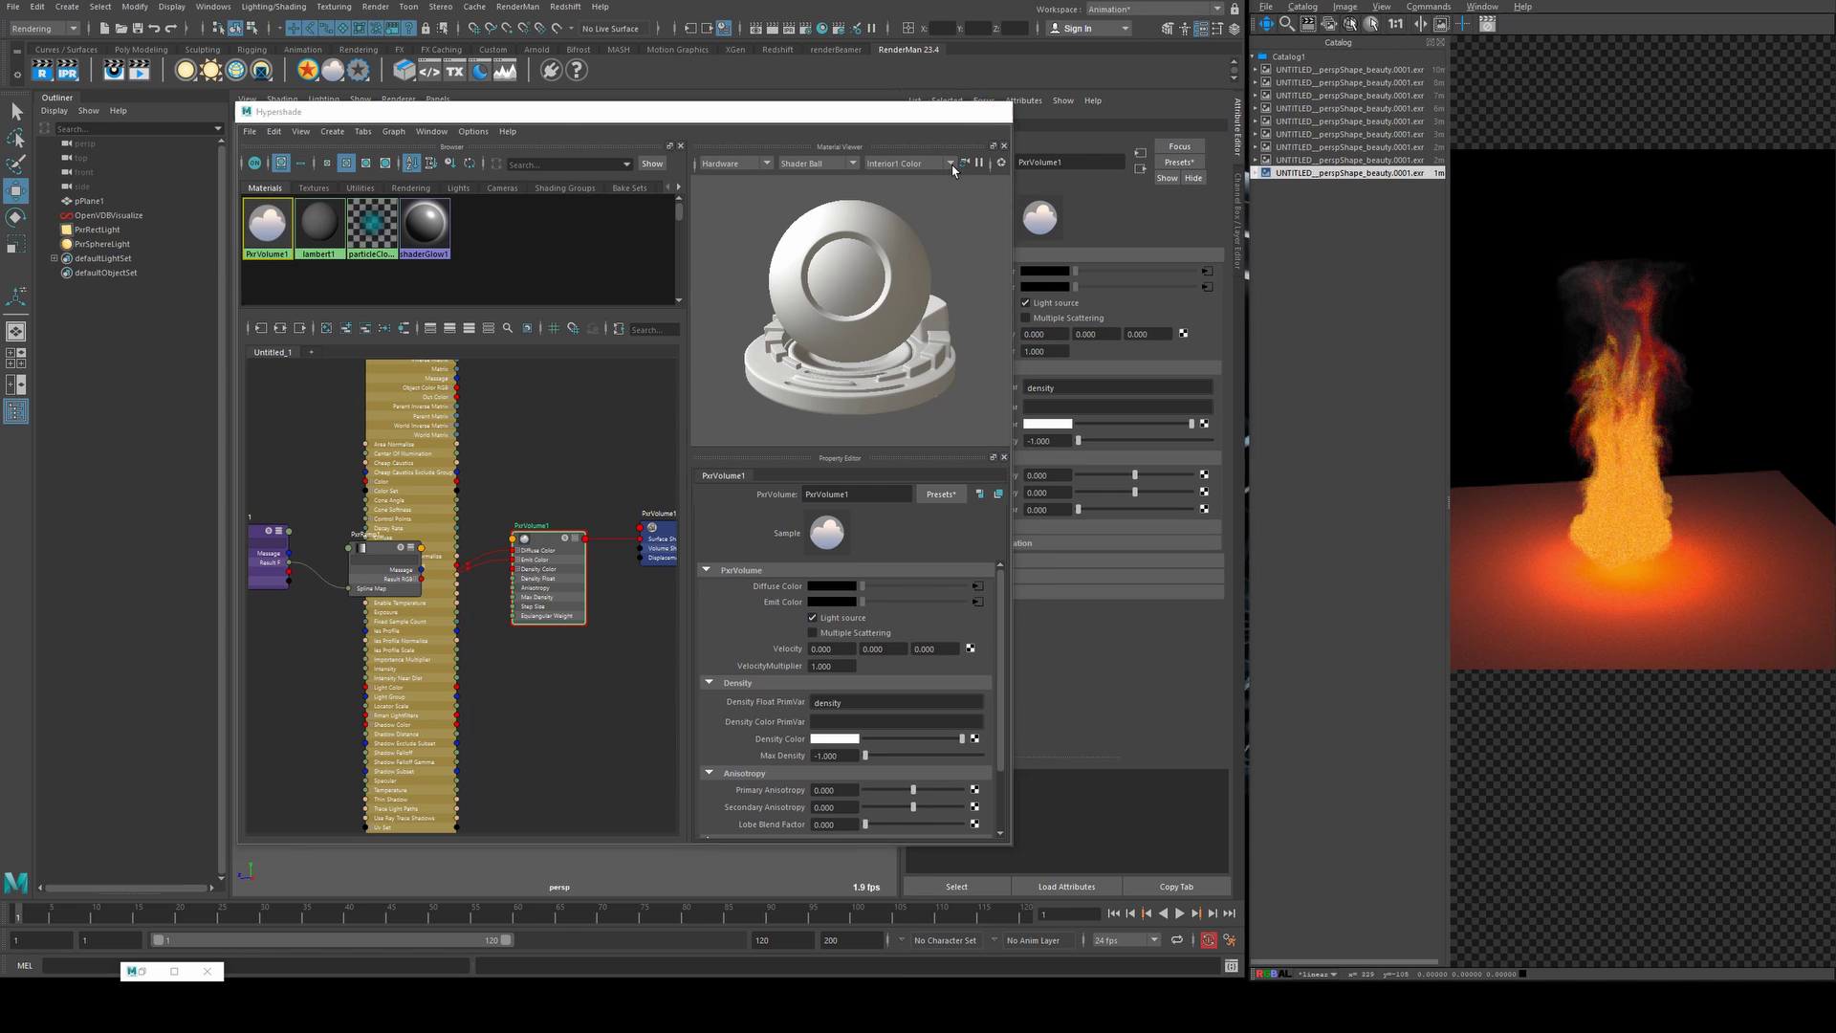
left_click(931, 111)
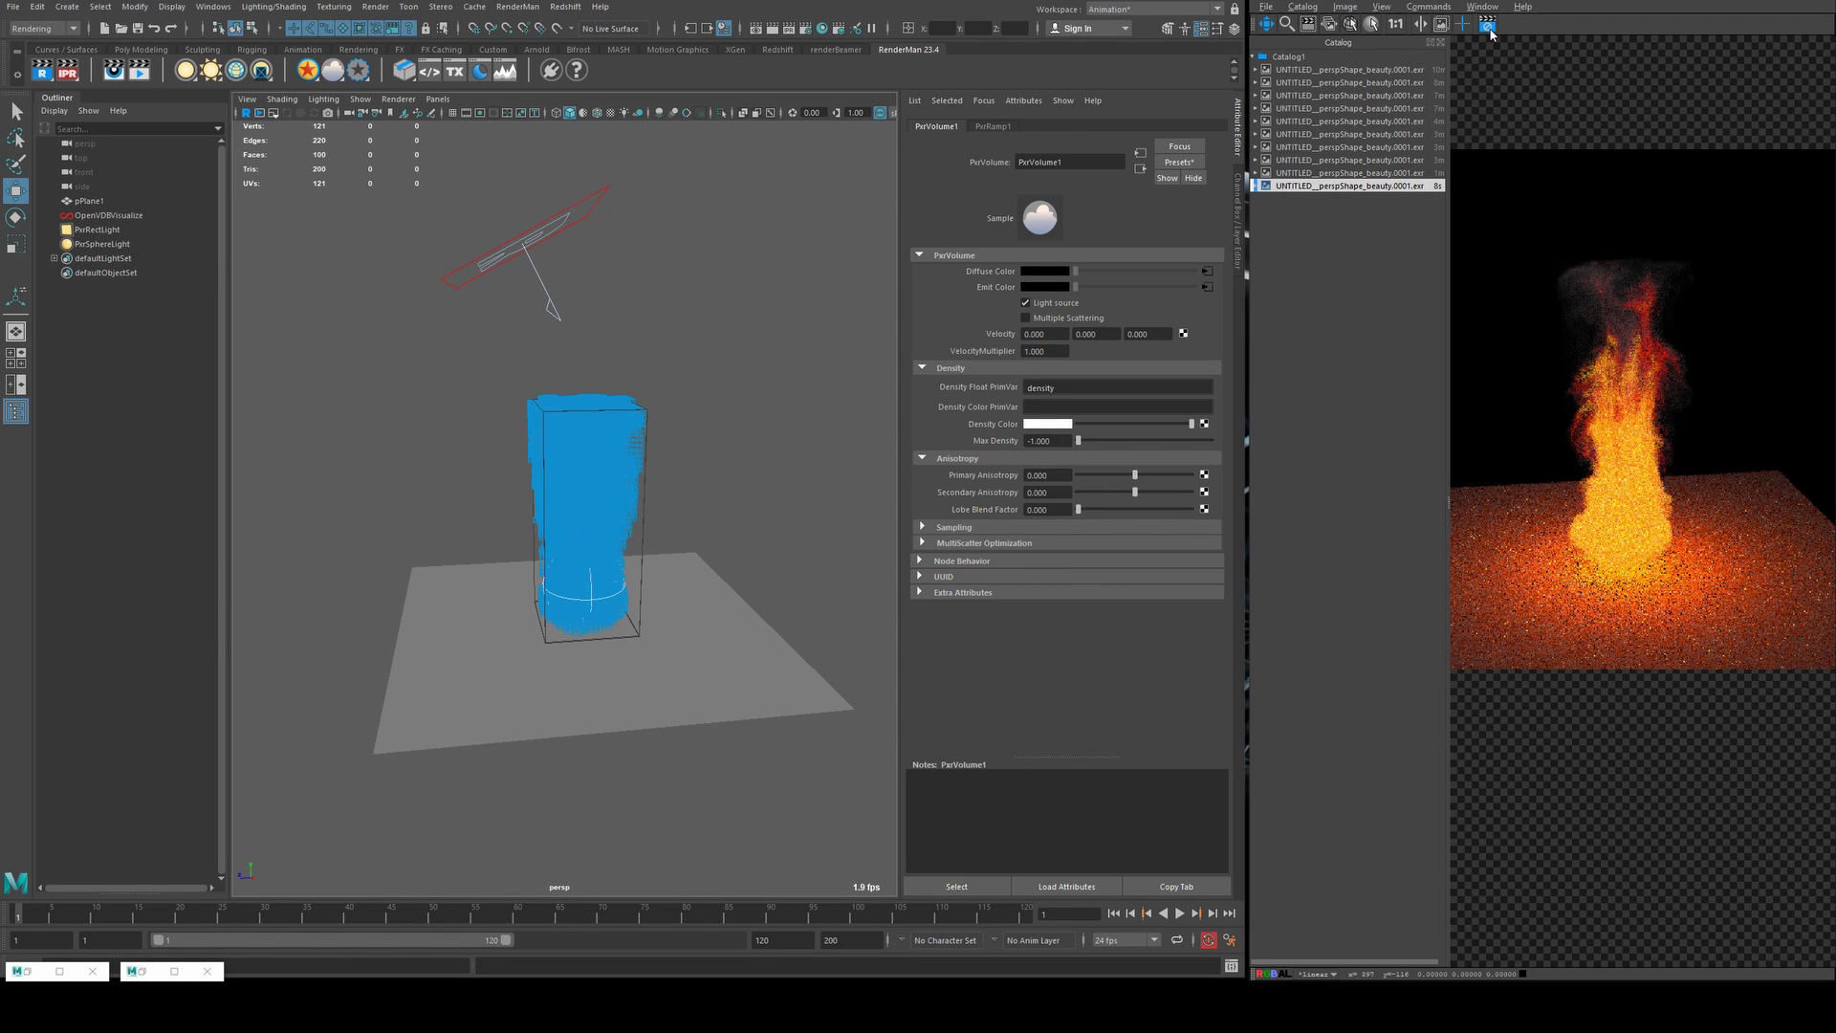
left_click(1382, 173)
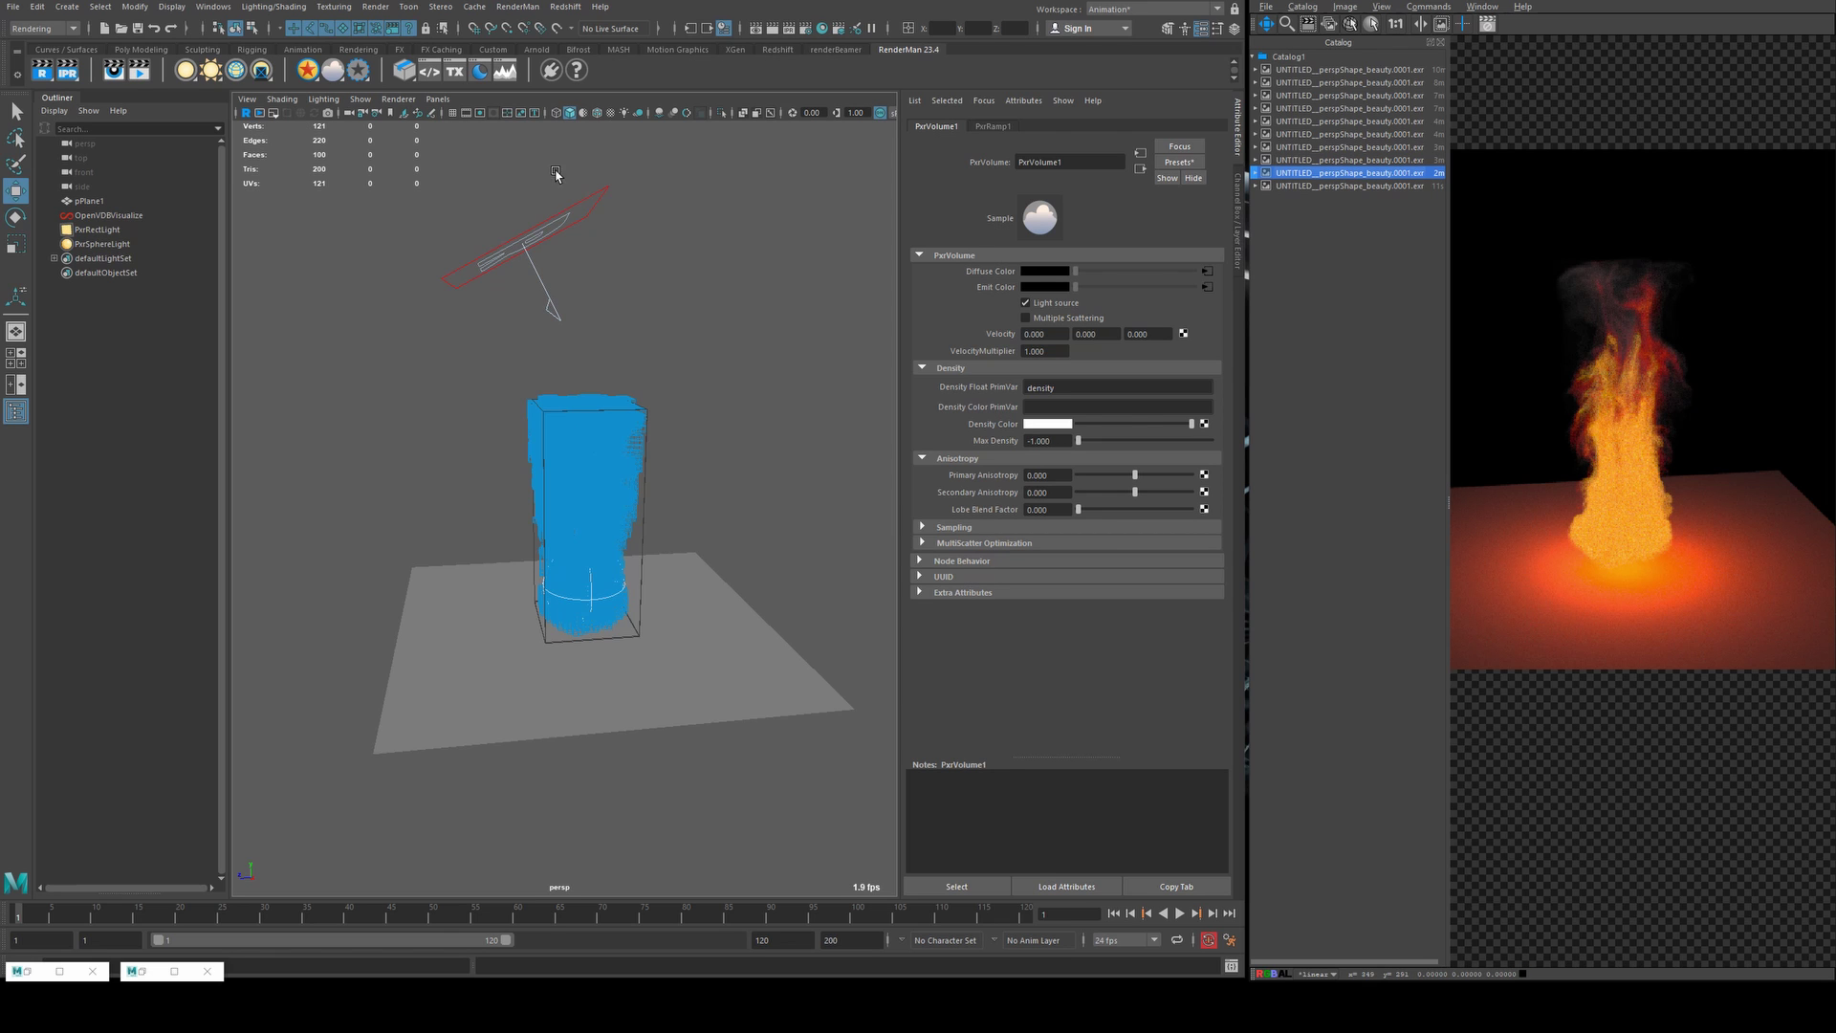
- Select the PxrRectLight, hide the render catalog and inspect the fire and ground glow in the render up close
left_click_drag(560, 172, 457, 335)
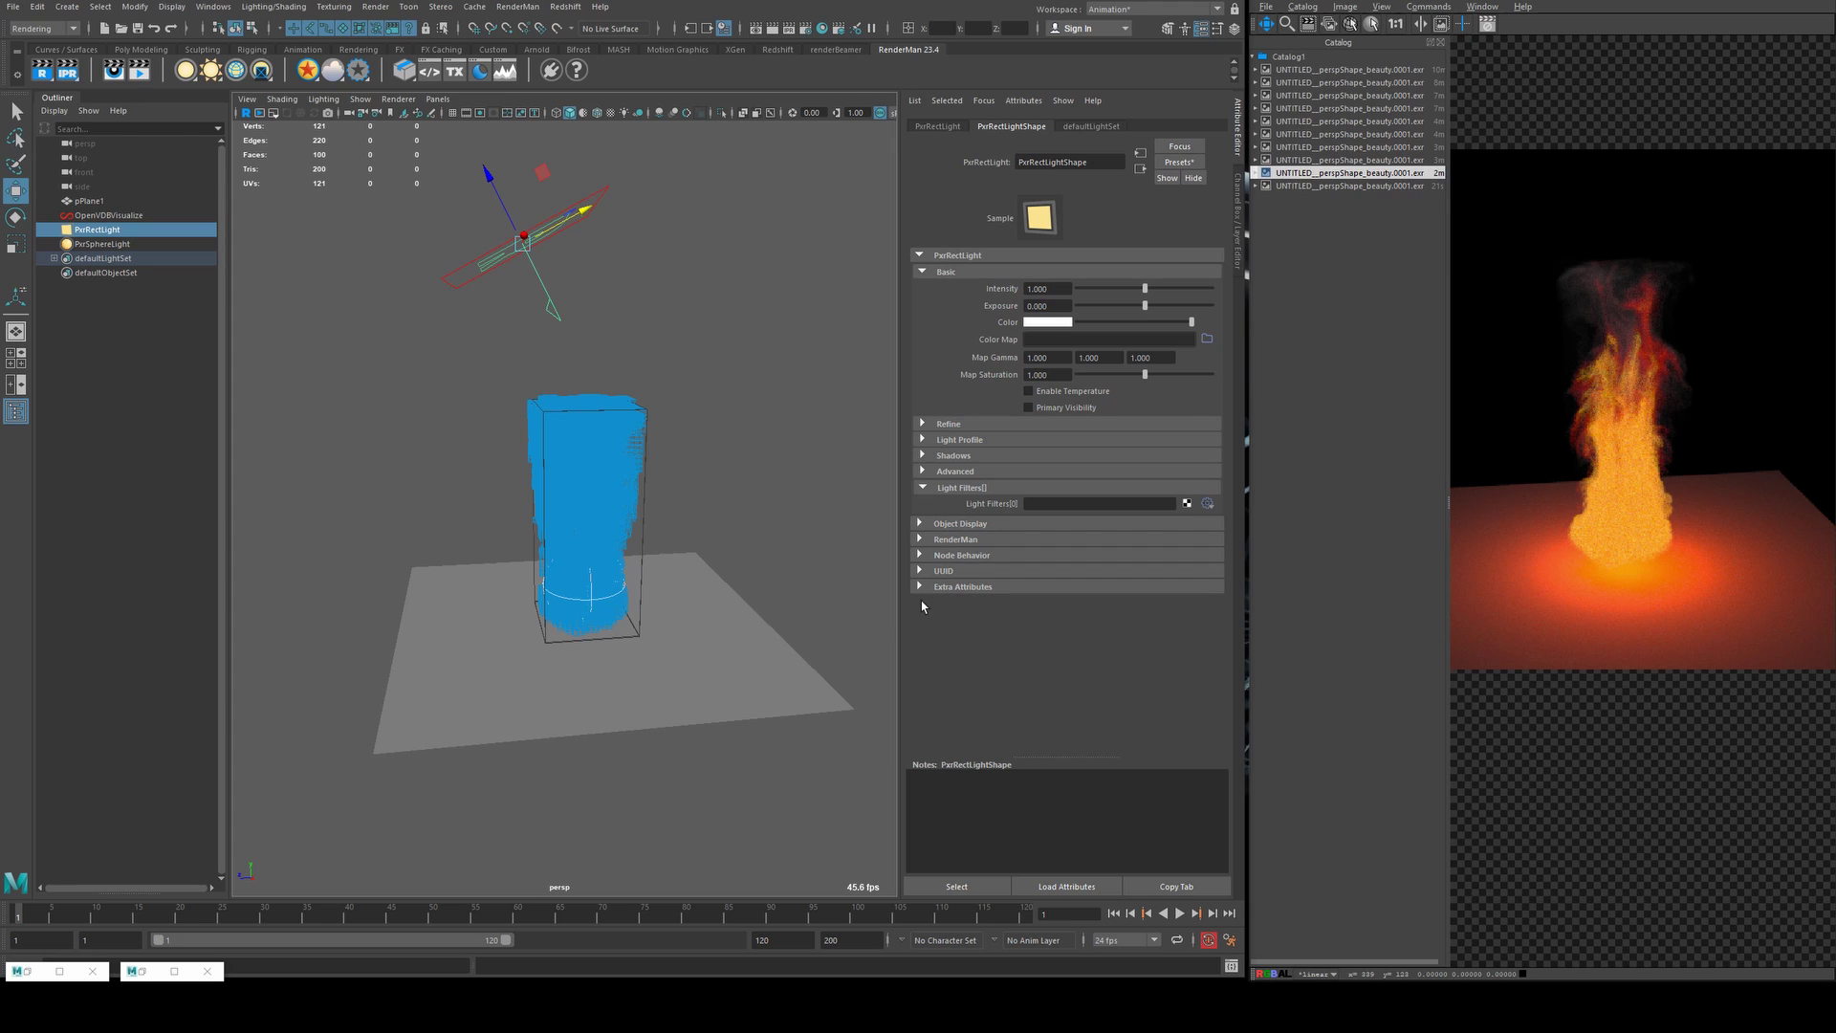
scroll(1656, 373, "up", 2)
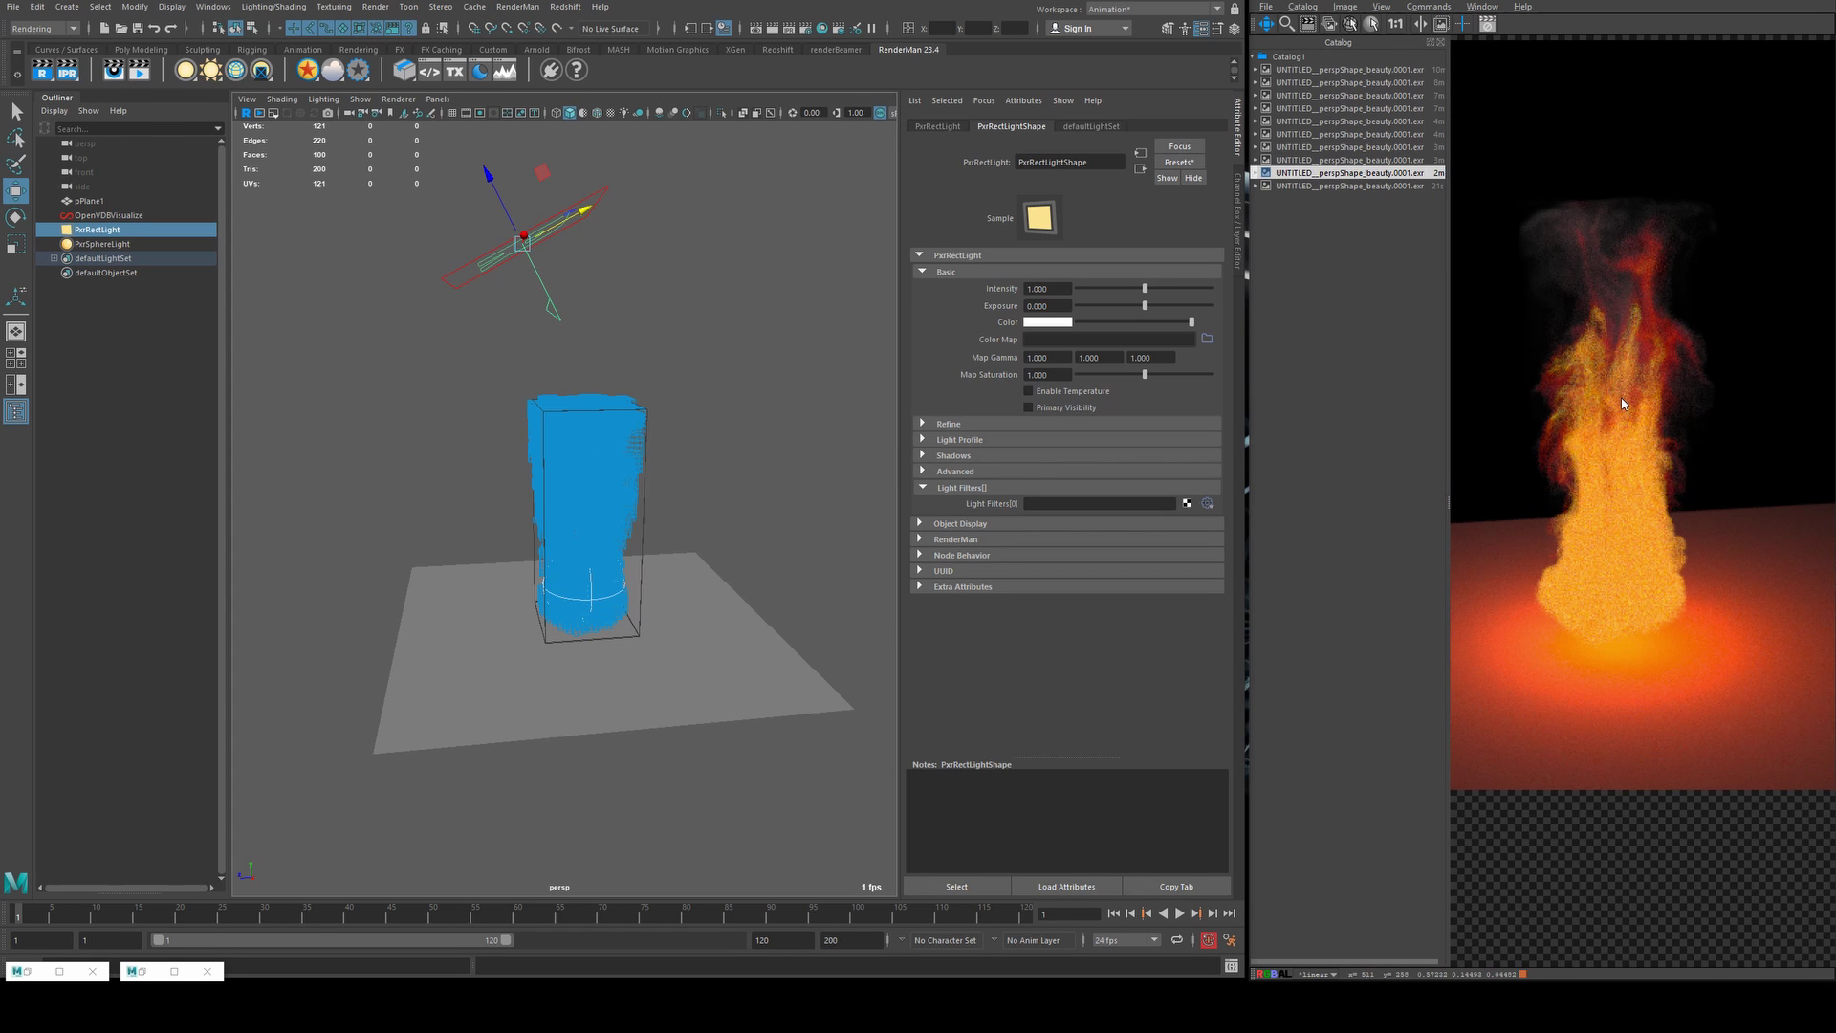
key("space")
left_click_drag(1413, 462, 1546, 457)
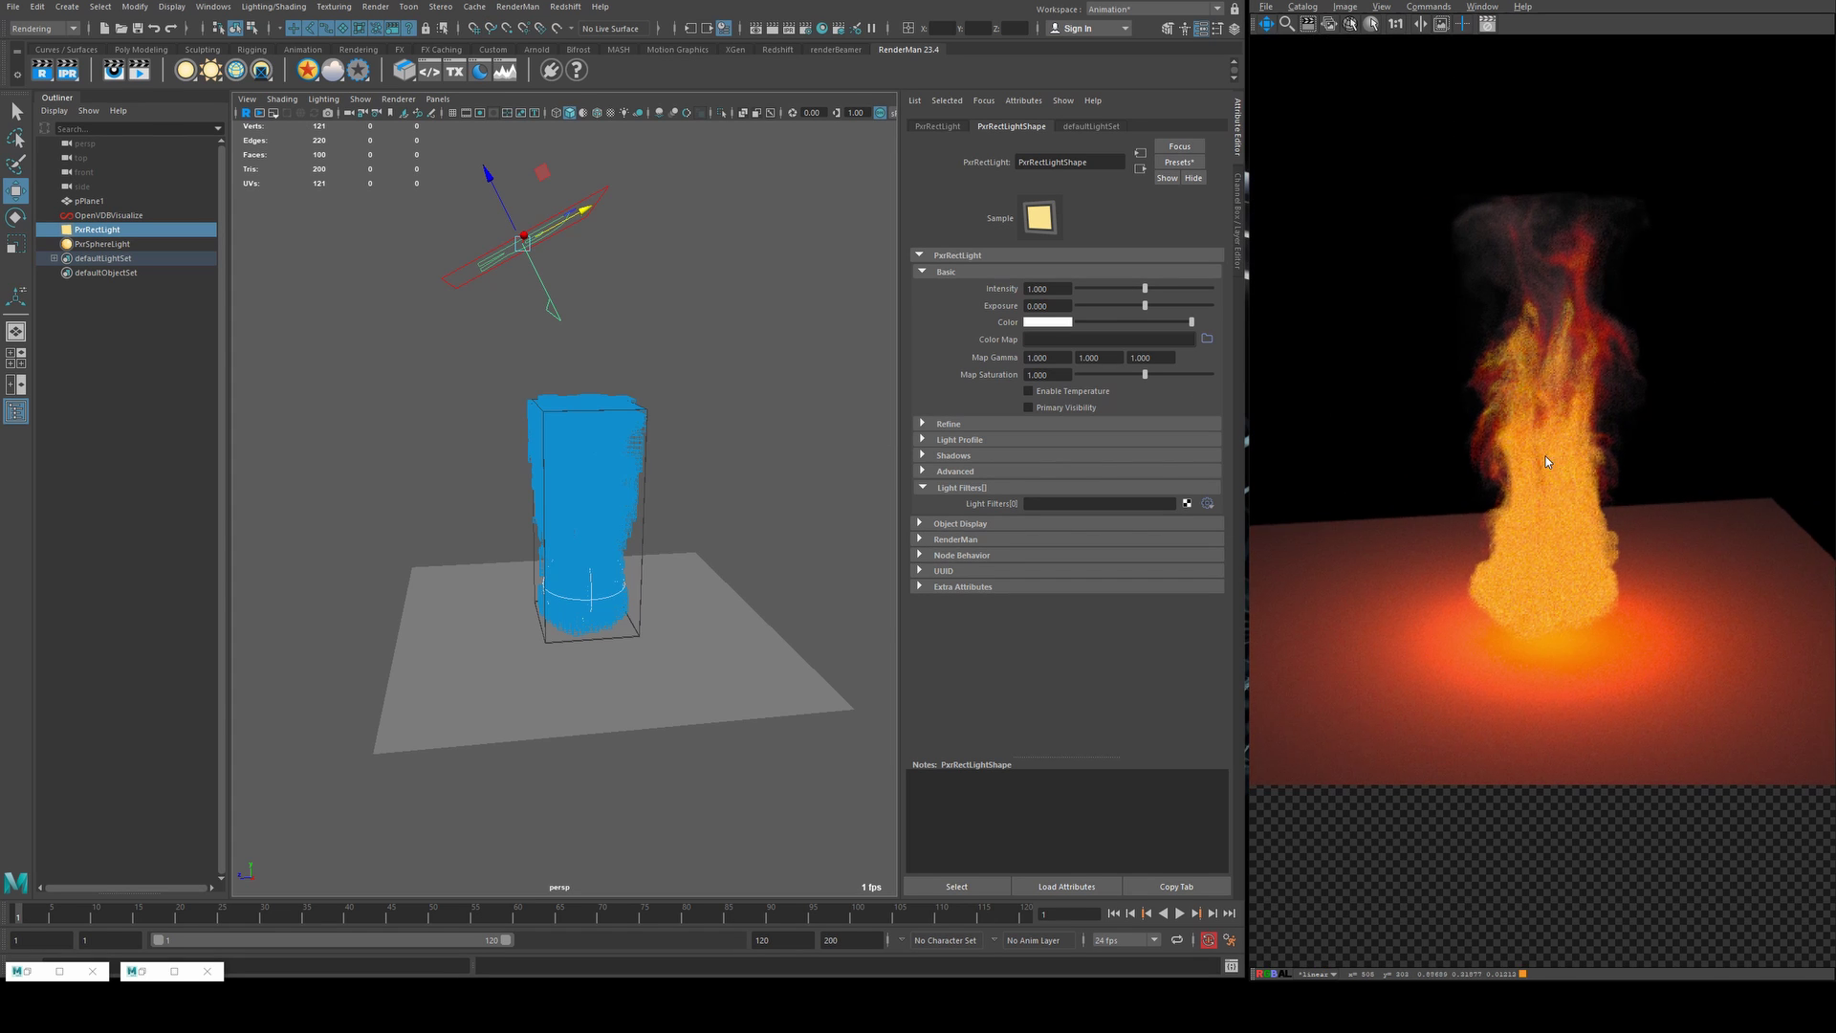
scroll(1508, 347, "down", 2)
scroll(1507, 346, "up", 5)
scroll(1563, 354, "down", 4)
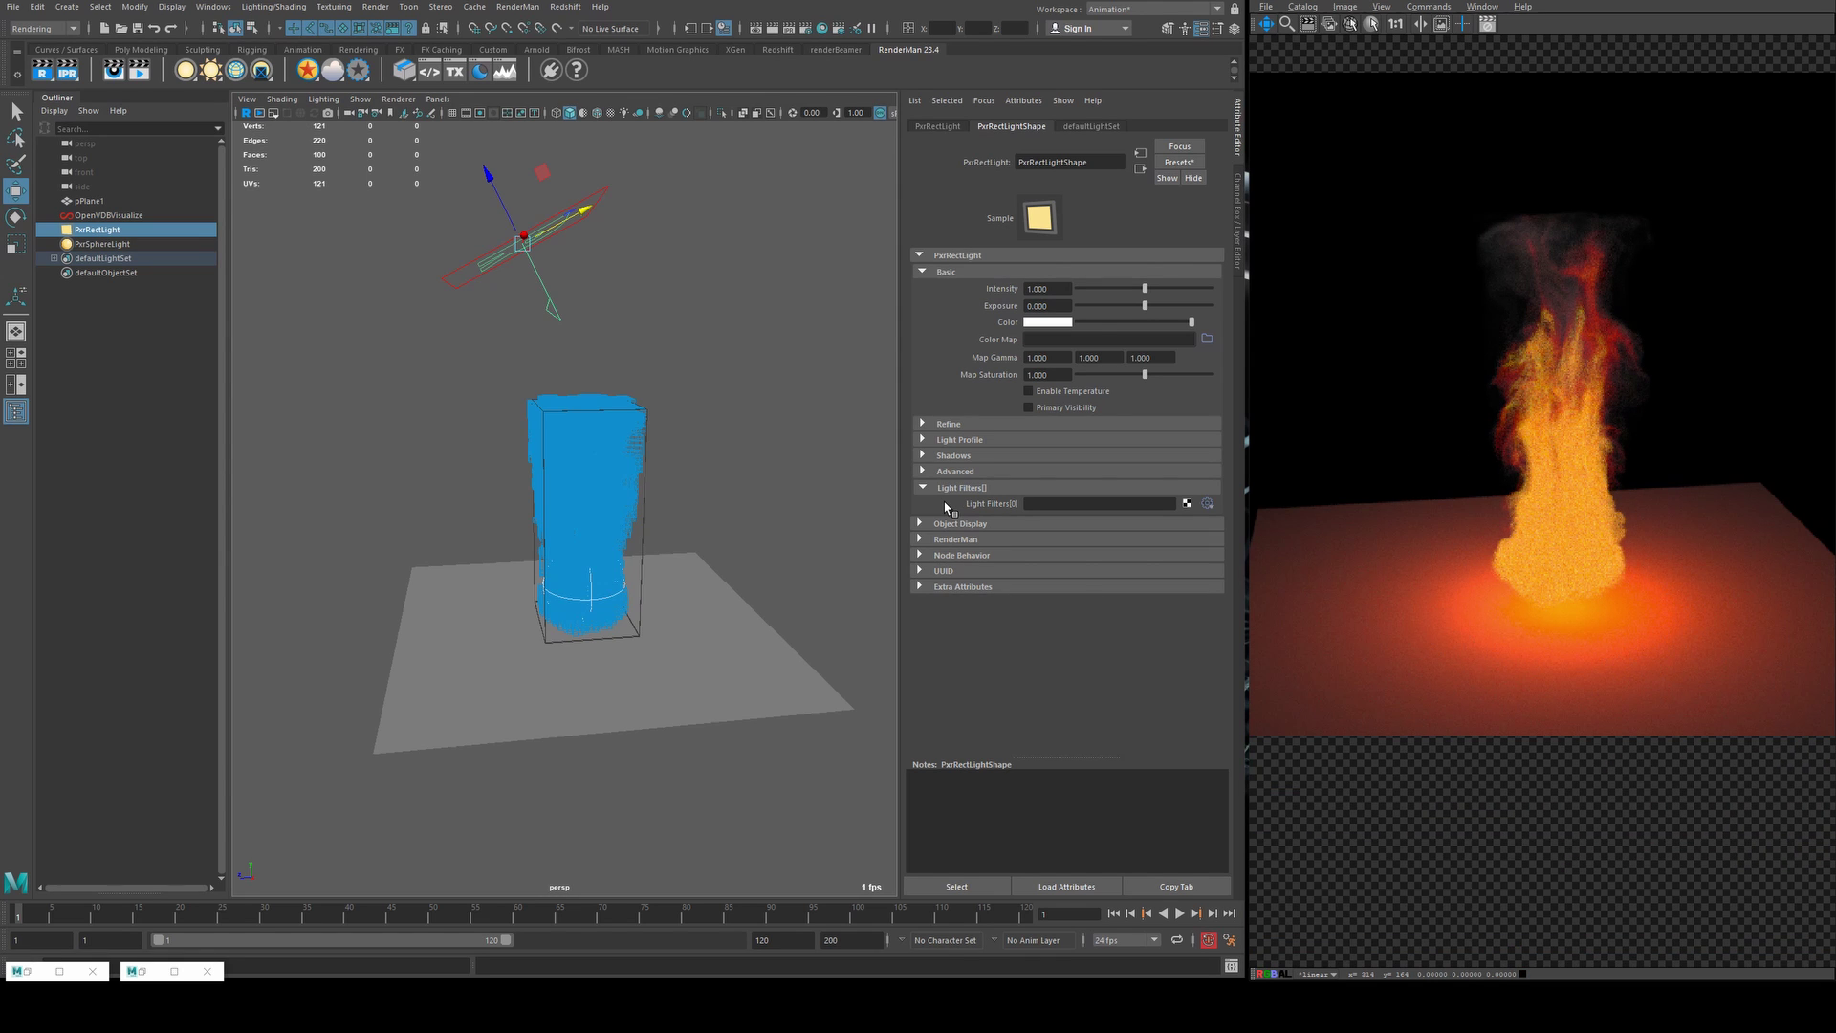
- Recolour the low-end marker of PxrRamp1's colour ramp purple in the Hypershade and start an IPR render
left_click(34, 964)
left_click(379, 558)
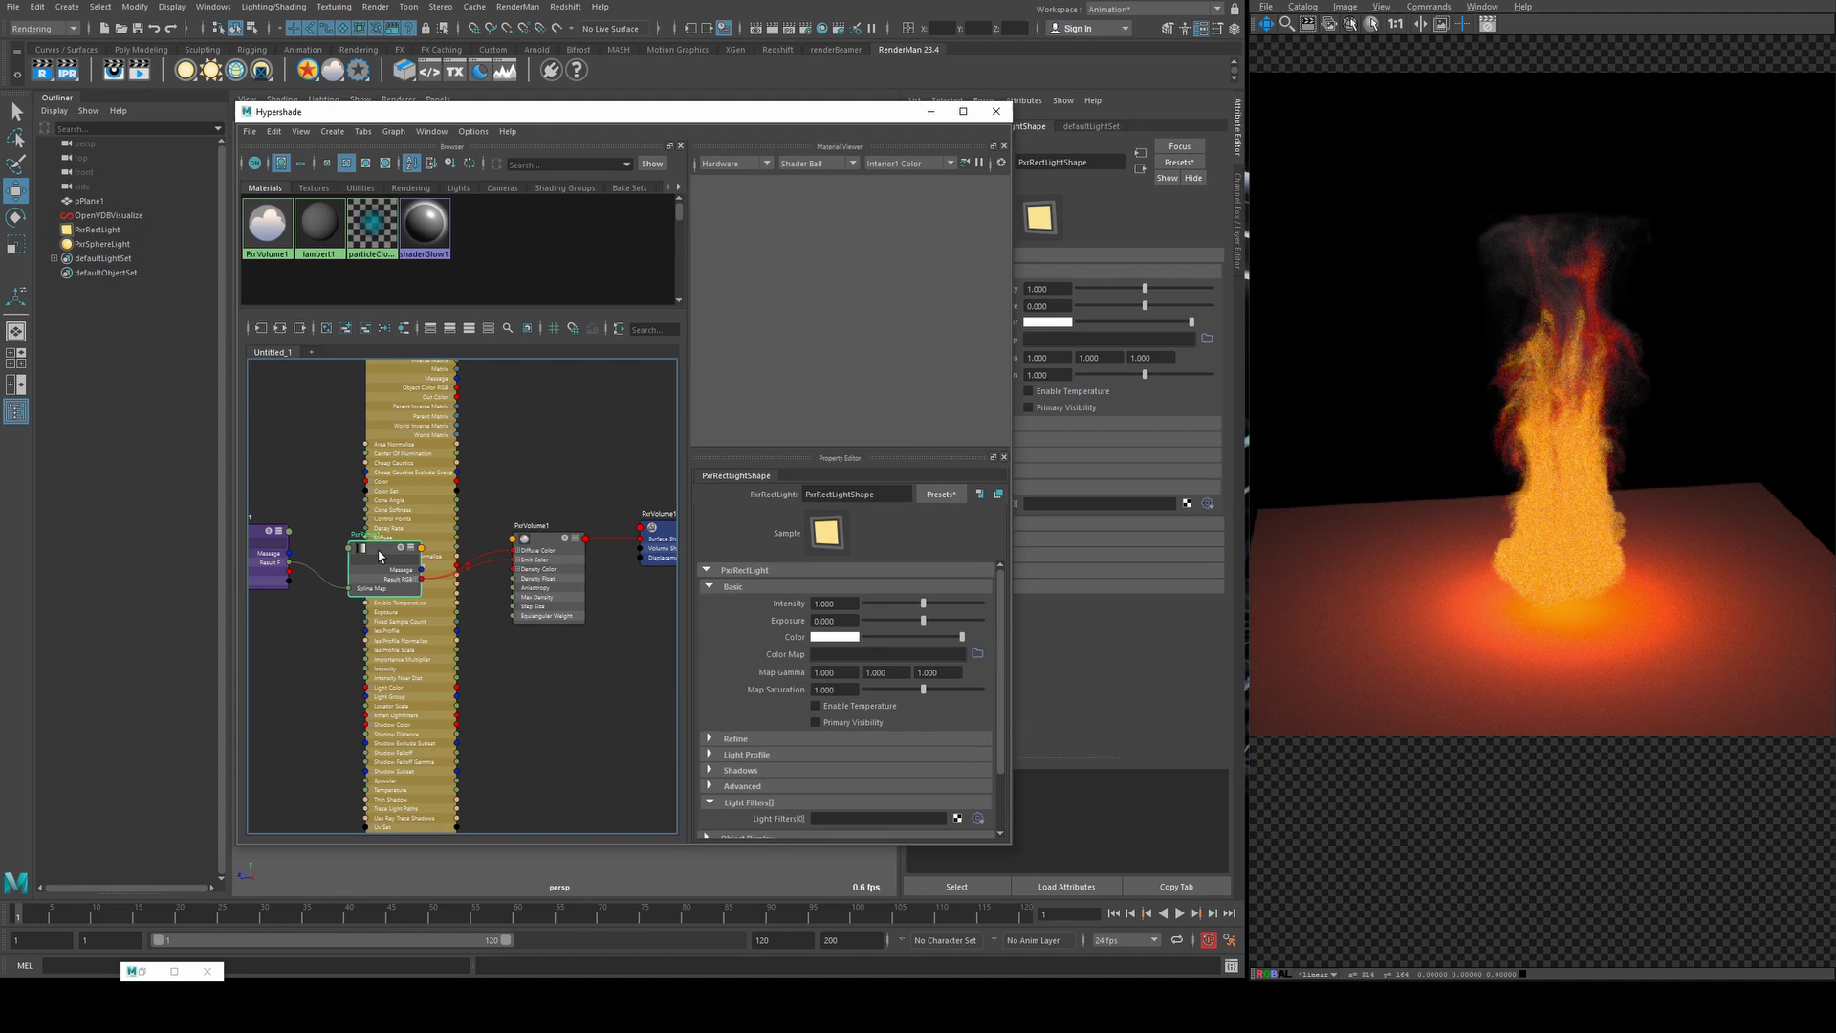
left_click(904, 658)
left_click(815, 668)
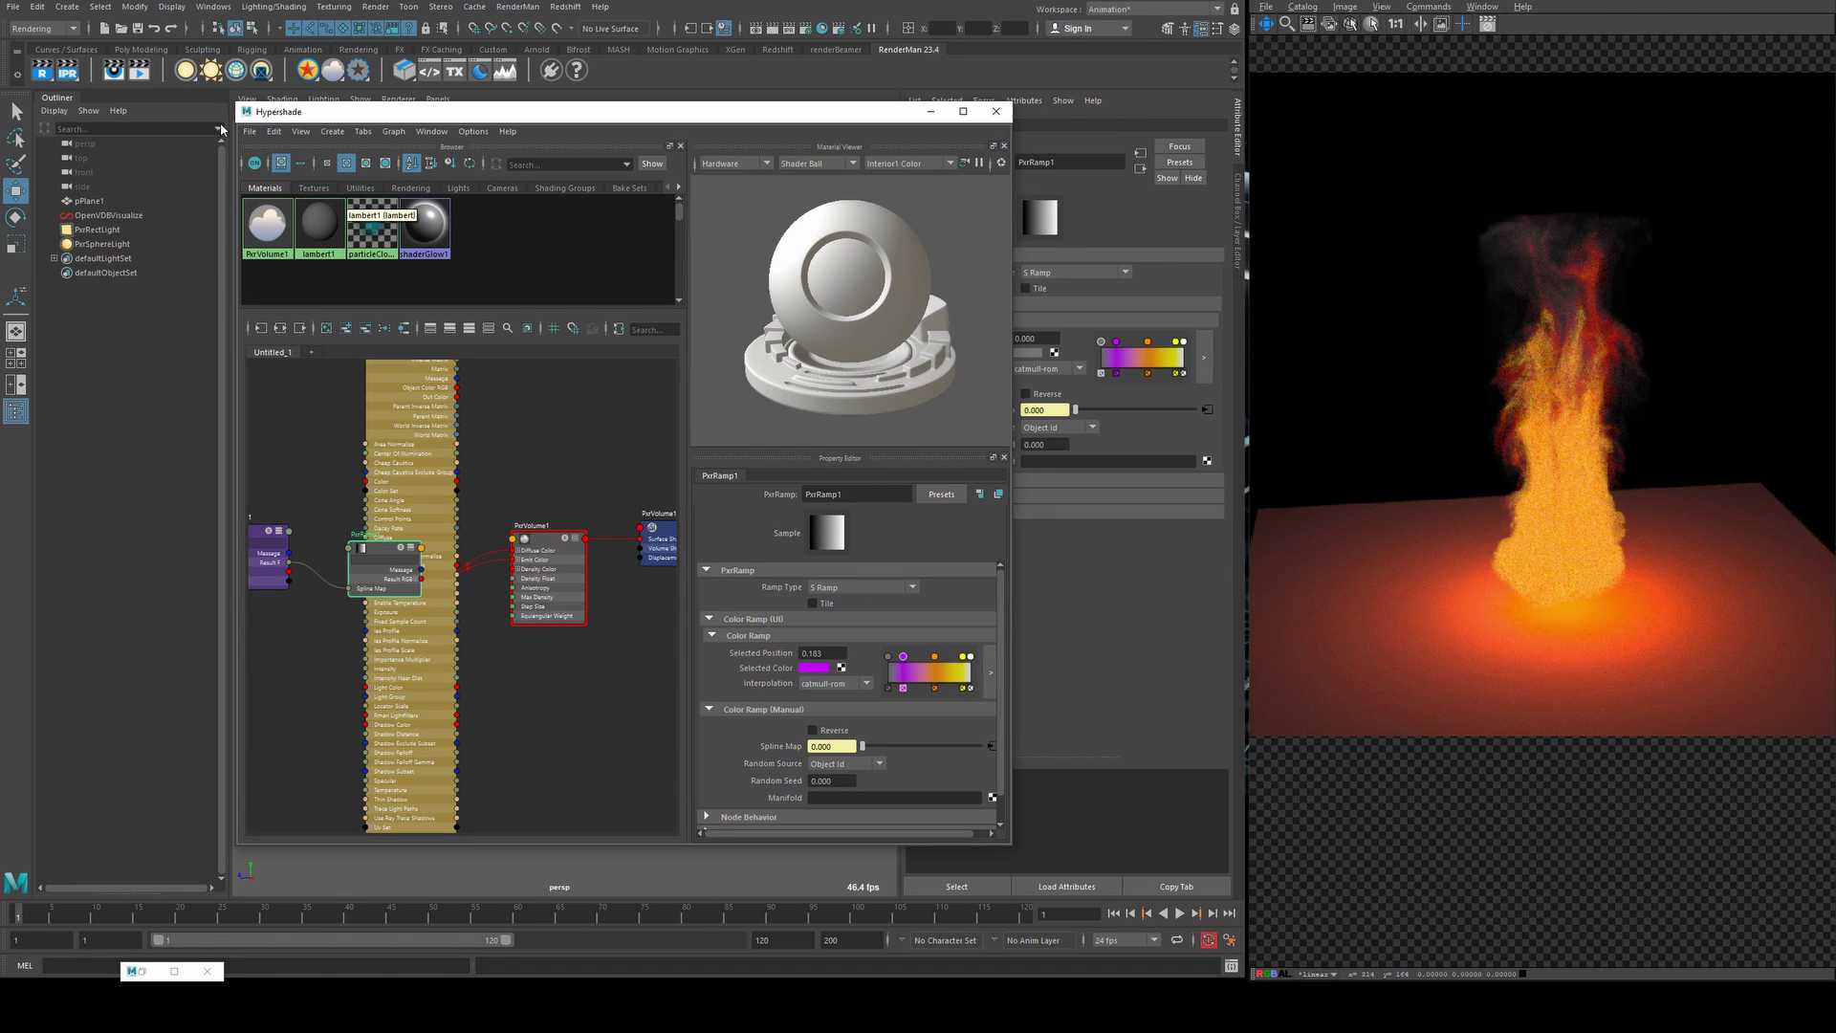
left_click(67, 71)
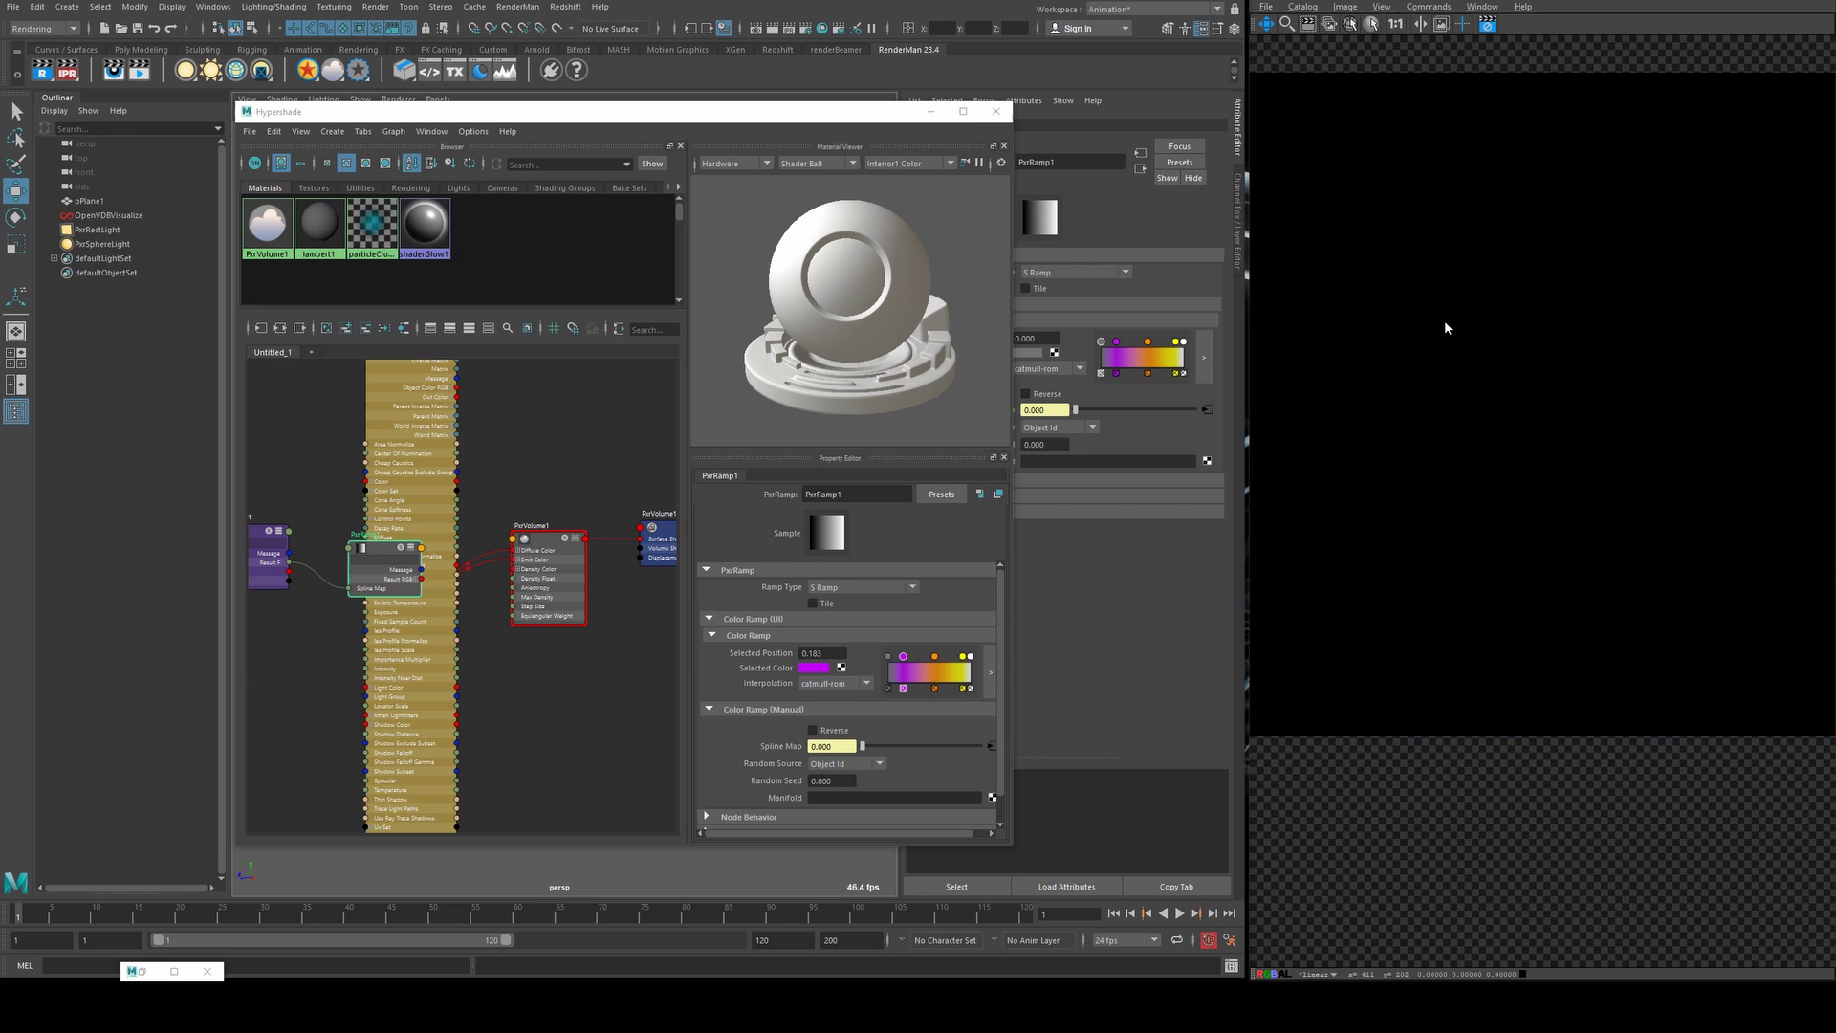